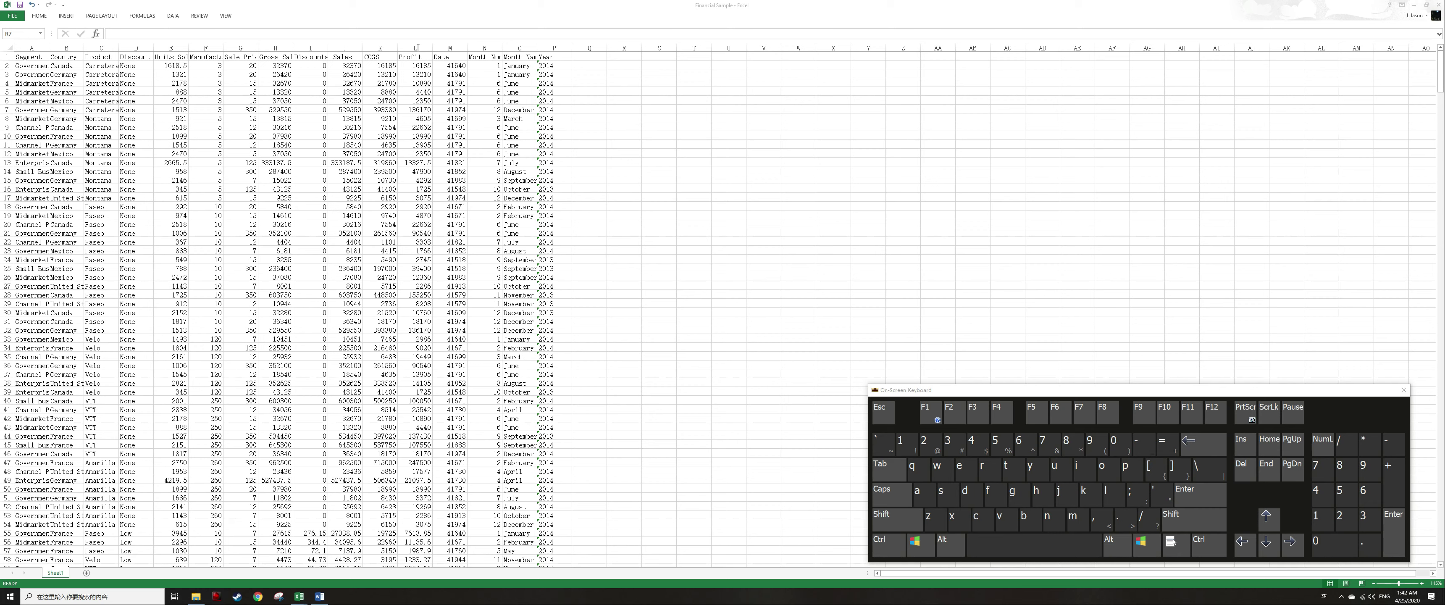
Select a cell in the data and move around it cell by cell, ending at the row's first cell.
{"action": "left_click", "coordinate": [387, 118]}
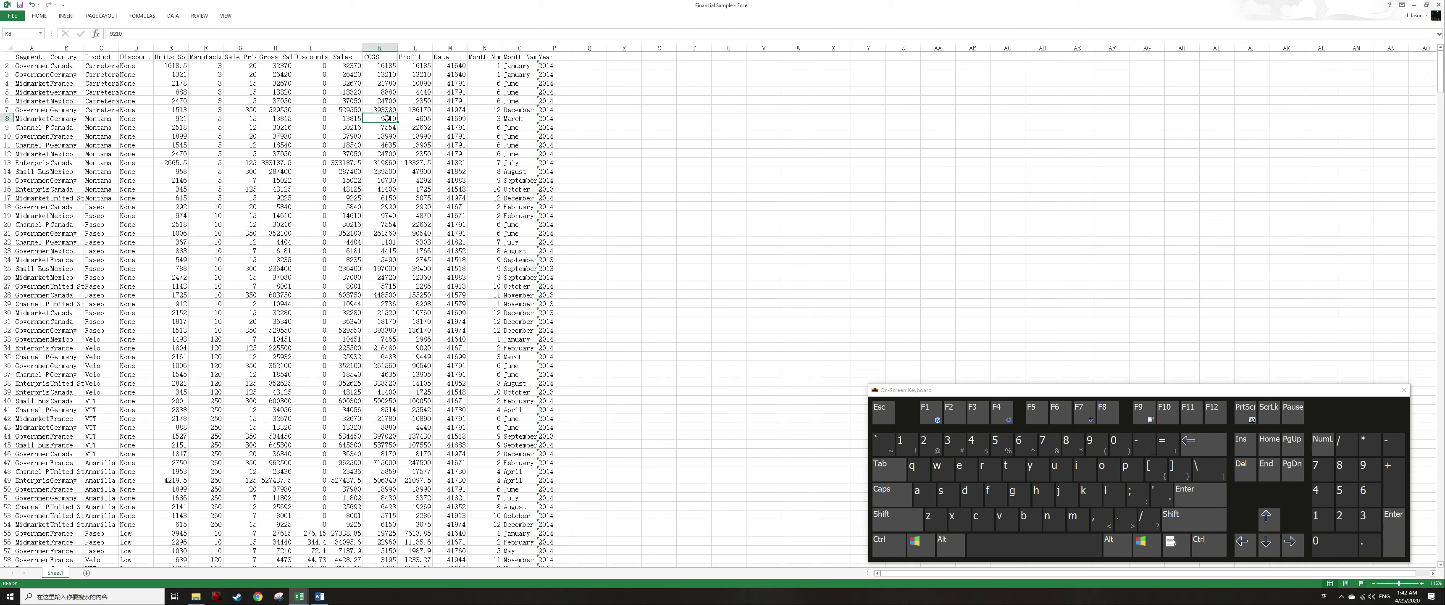
{"action": "key", "text": "Up"}
{"action": "key", "text": "Down"}
{"action": "key", "text": "Left"}
{"action": "key", "text": "Right"}
{"action": "key", "text": "ctrl"}
{"action": "key", "text": "Home"}
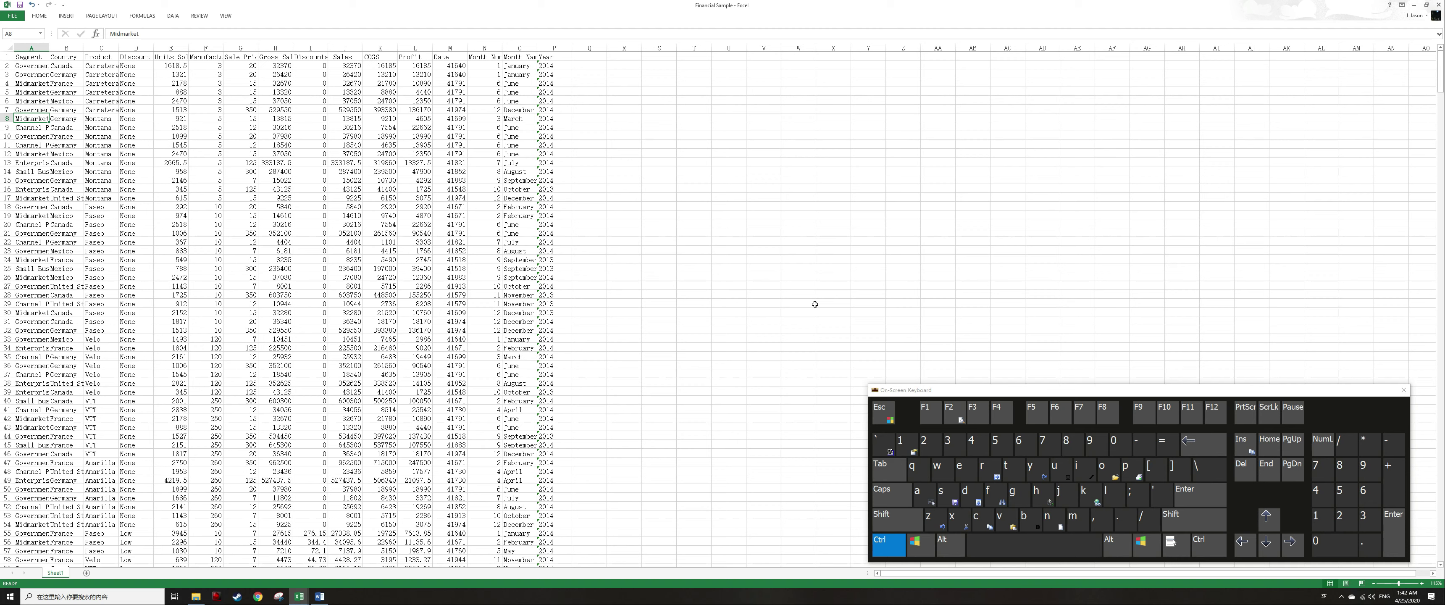
Jump between the first and last filled columns of several rows while stepping down the data.
{"action": "key", "text": "ctrl+Right"}
{"action": "key", "text": "Down"}
{"action": "key", "text": "Down"}
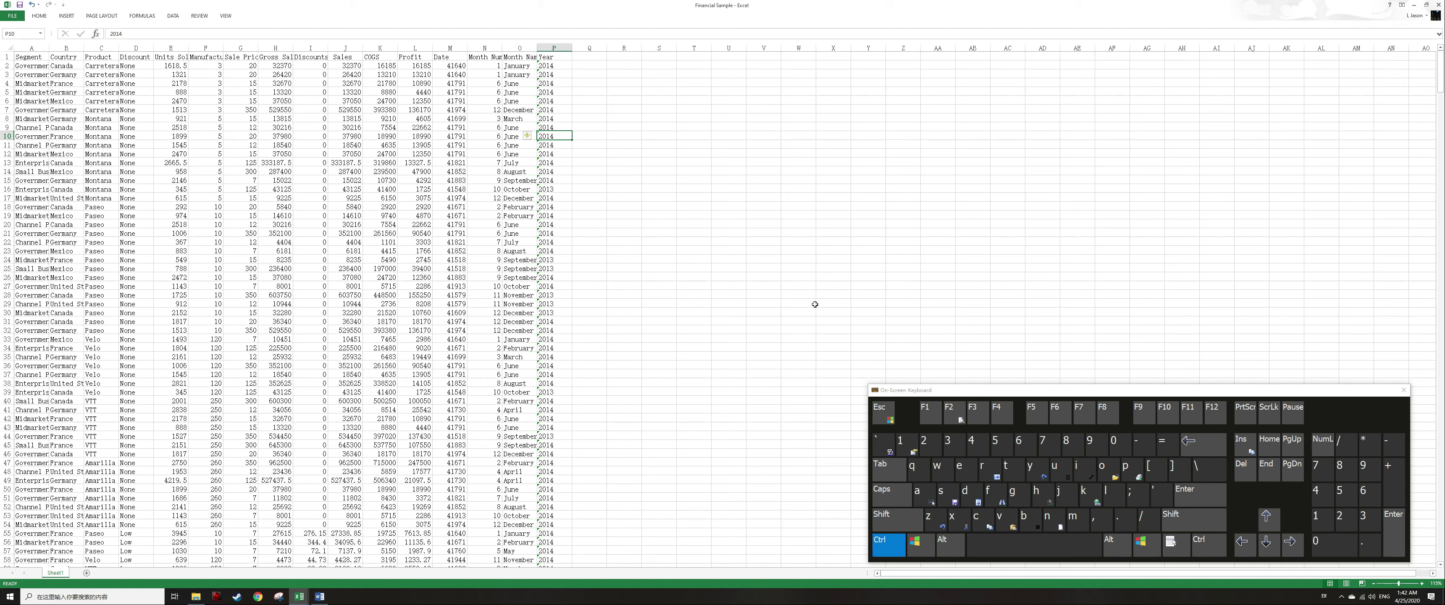
{"action": "key", "text": "ctrl+Left"}
{"action": "key", "text": "Down"}
{"action": "key", "text": "Down"}
{"action": "key", "text": "ctrl+Right"}
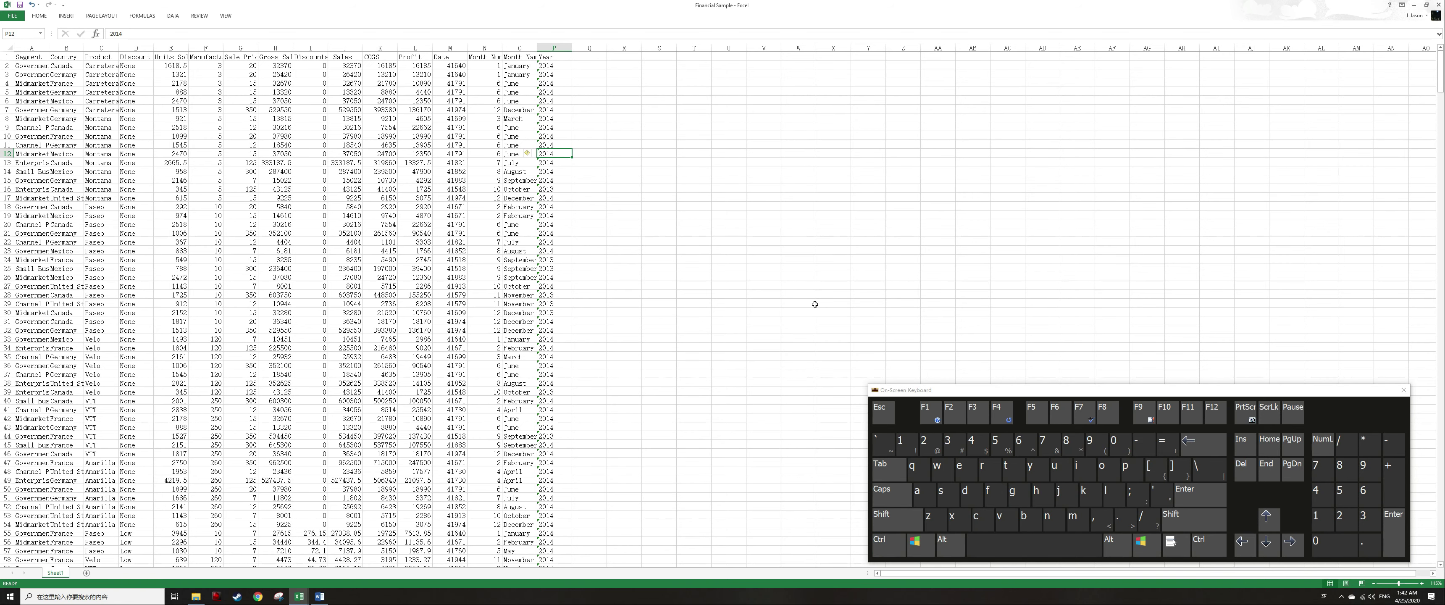
Switch to the Word document and move the cursor character by character through the sentence.
{"action": "key", "text": "alt+Tab"}
{"action": "key", "text": "Down"}
{"action": "key", "text": "Left"}
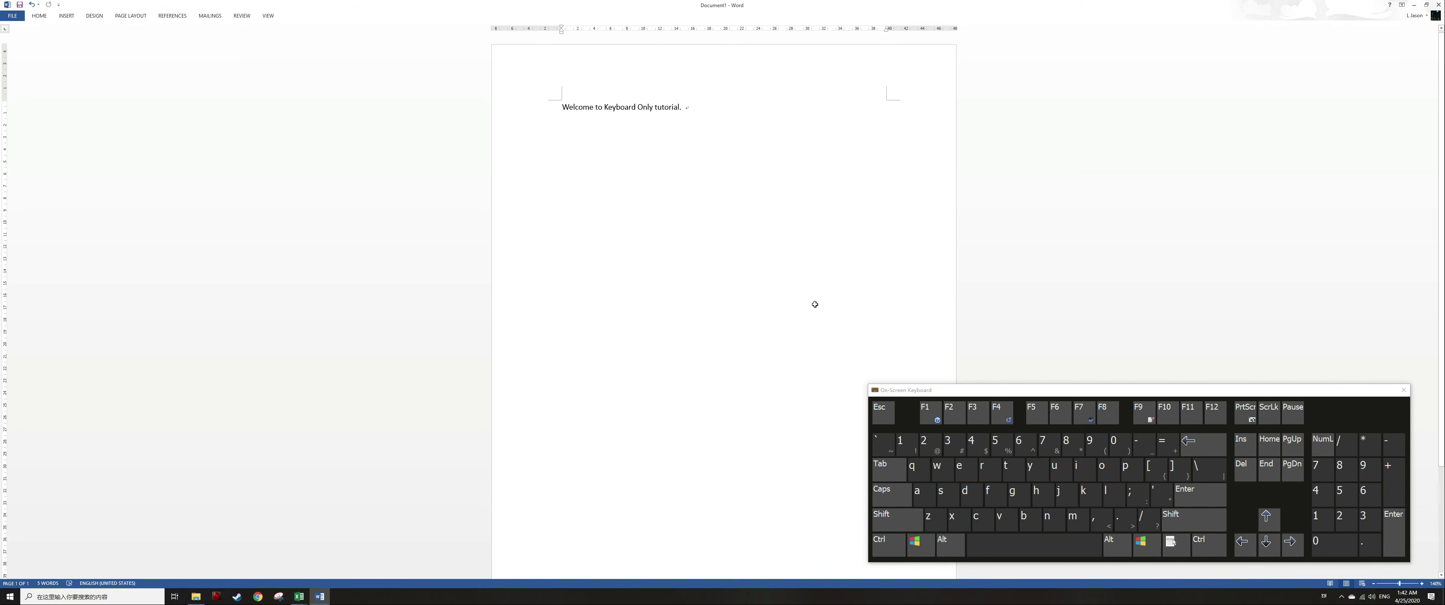
{"action": "key", "text": "Right"}
{"action": "key", "text": "Right"}
{"action": "key", "text": "Right"}
{"action": "key", "text": "Right"}
{"action": "key", "text": "Right"}
{"action": "key", "text": "Right"}
{"action": "key", "text": "Right"}
{"action": "key", "text": "Right"}
{"action": "key", "text": "Right"}
{"action": "key", "text": "Right"}
{"action": "key", "text": "Right"}
{"action": "key", "text": "Right"}
{"action": "key", "text": "Right"}
{"action": "key", "text": "Right"}
{"action": "key", "text": "Right"}
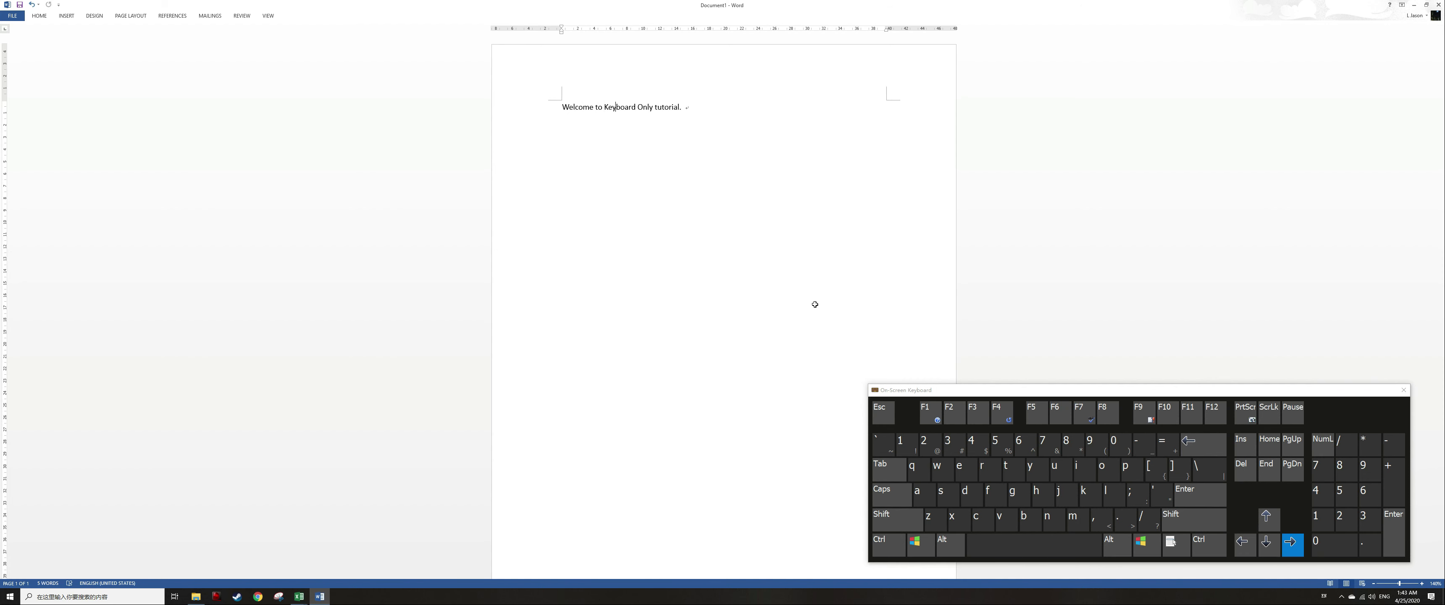
Move the cursor word by word through the sentence and switch back to the spreadsheet.
{"action": "key", "text": "ctrl"}
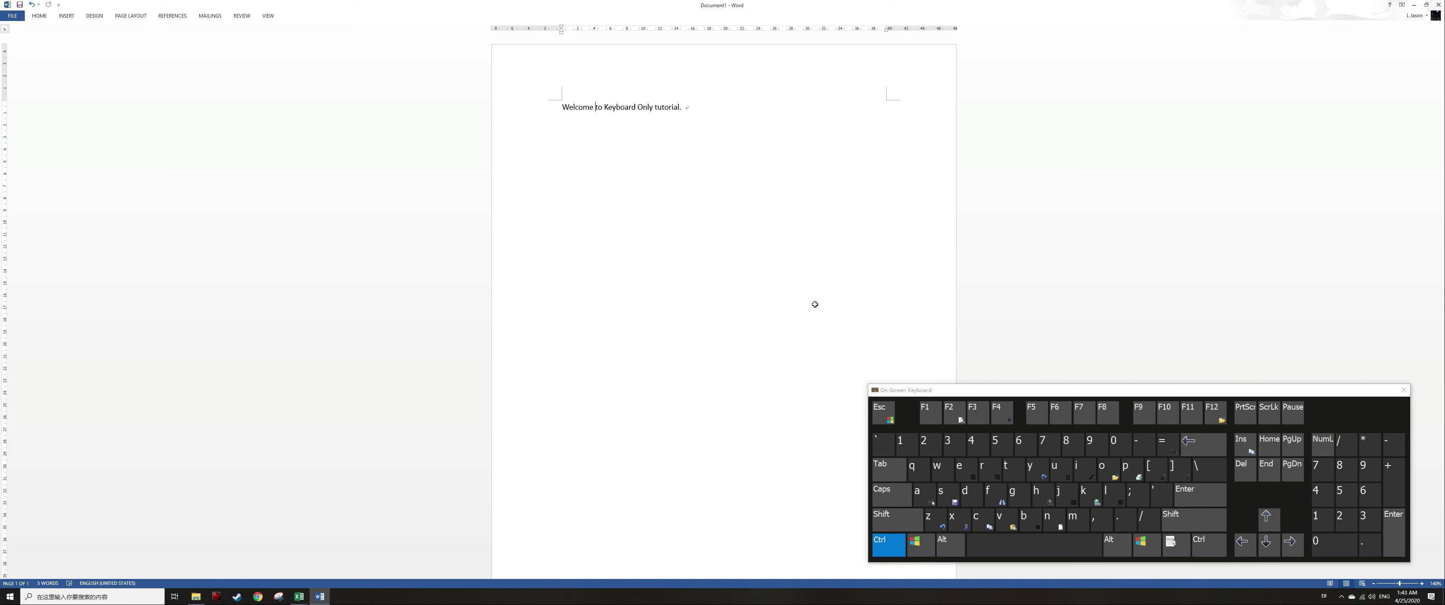
{"action": "key", "text": "ctrl+Left"}
{"action": "key", "text": "ctrl+Right"}
{"action": "key", "text": "ctrl+Right"}
{"action": "key", "text": "ctrl+Right"}
{"action": "key", "text": "ctrl+Right"}
{"action": "key", "text": "ctrl+Right"}
{"action": "key", "text": "alt+Tab"}
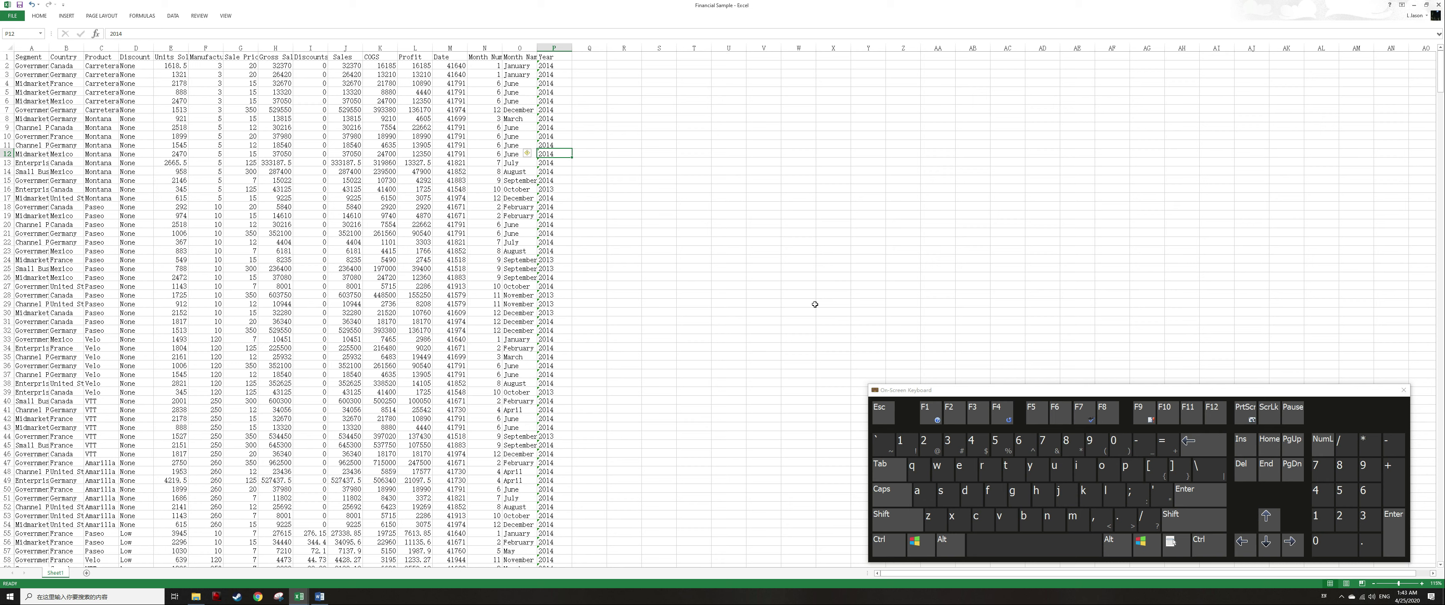
Enter asdf, asdf, adsf and adsf into four blank cells beside row 12 of the data.
{"action": "key", "text": "Right"}
{"action": "key", "text": "Right"}
{"action": "key", "text": "Right"}
{"action": "key", "text": "Left"}
{"action": "type", "text": "asdf"}
{"action": "key", "text": "Right"}
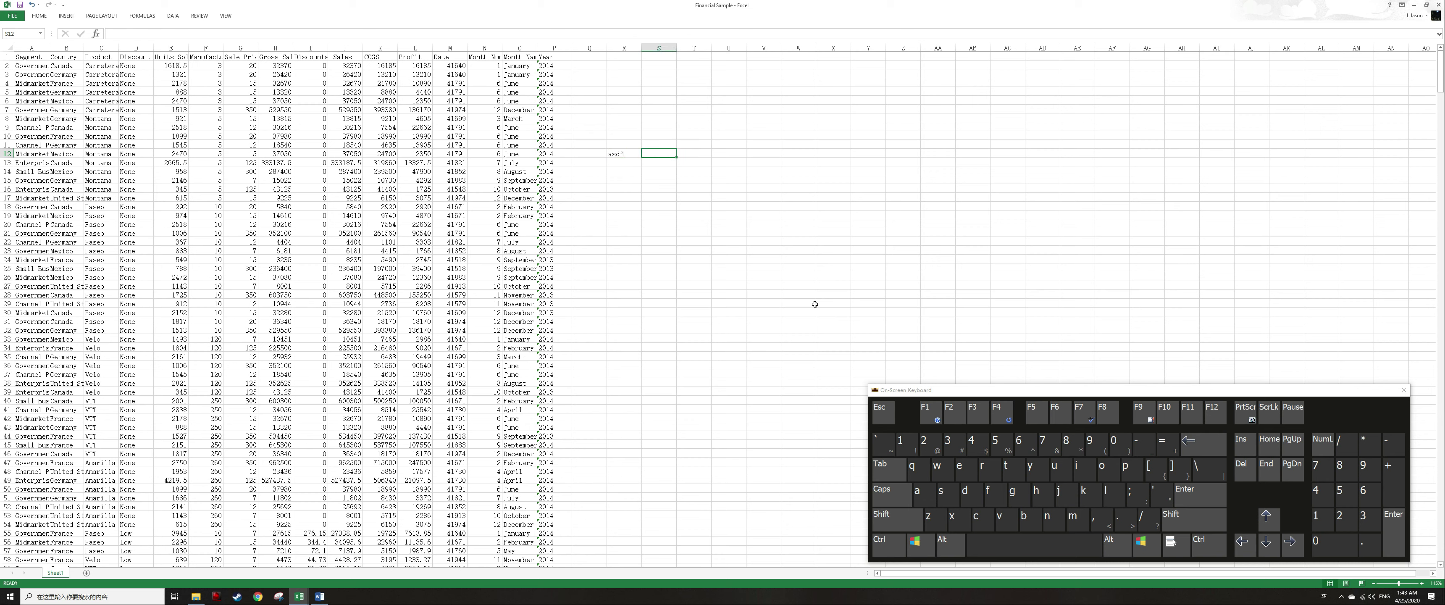
{"action": "type", "text": "asdf"}
{"action": "key", "text": "Right"}
{"action": "type", "text": "adsf"}
Jump between the test entries and the edges of the data along row 12.
{"action": "key", "text": "Right"}
{"action": "type", "text": "adsf"}
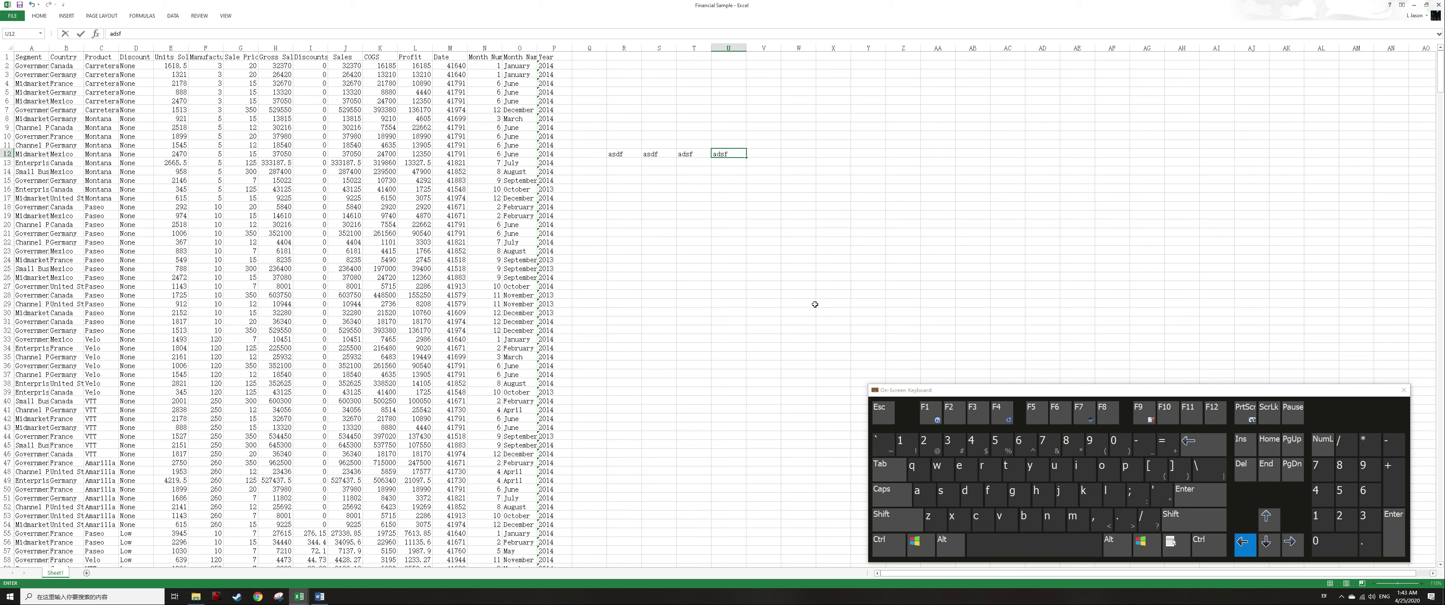
{"action": "key", "text": "Left"}
{"action": "key", "text": "Right"}
{"action": "key", "text": "ctrl"}
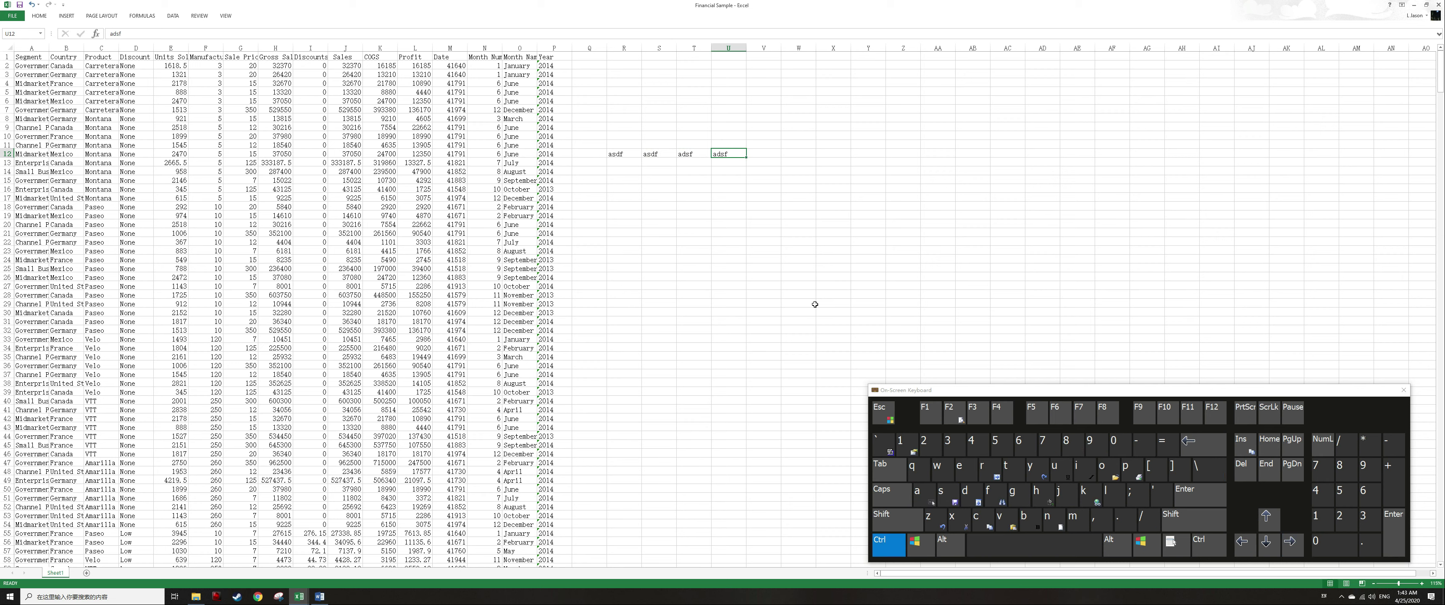
{"action": "key", "text": "ctrl+Left"}
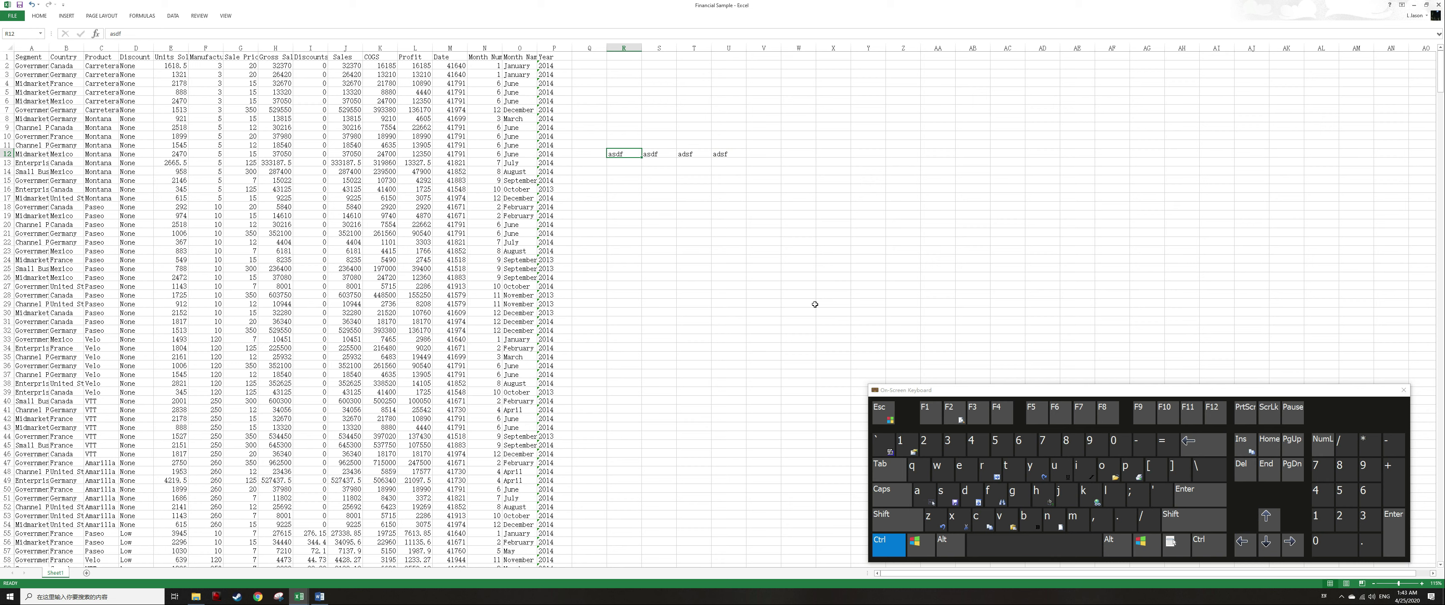
{"action": "key", "text": "ctrl+Left"}
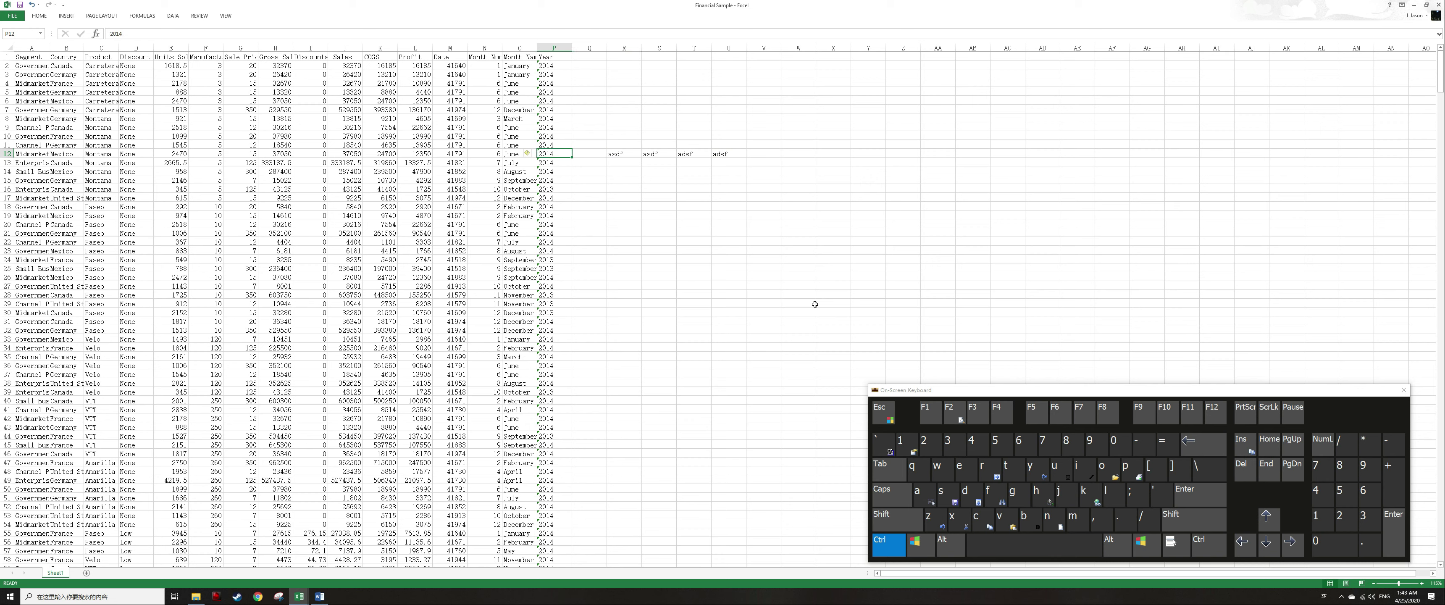
{"action": "key", "text": "ctrl+Left"}
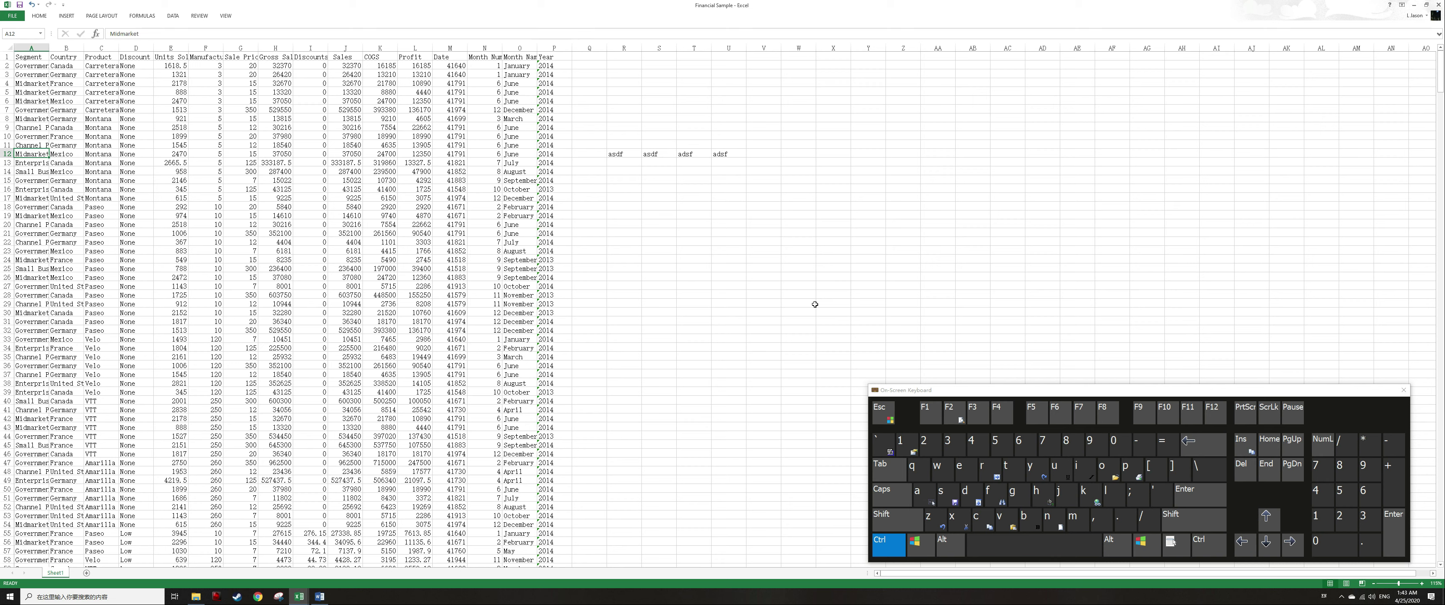
{"action": "key", "text": "ctrl+Right"}
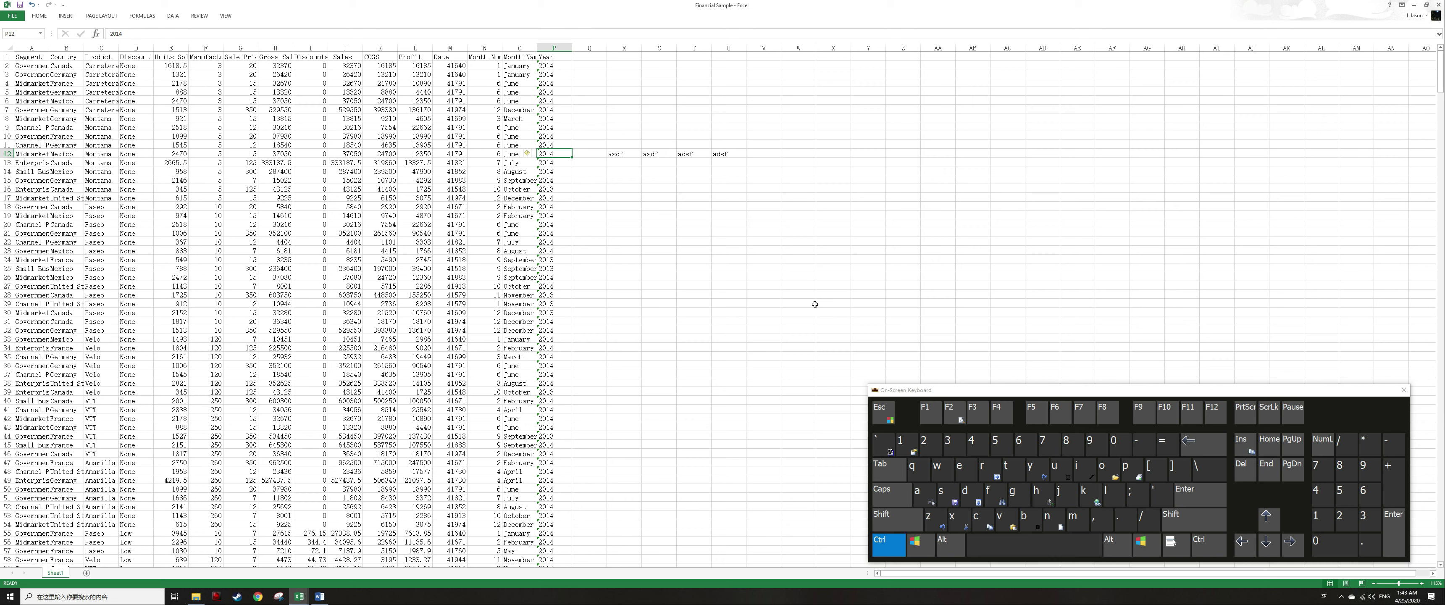
Select the four test entries in row 12 and clear them.
{"action": "key", "text": "ctrl+Right"}
{"action": "key", "text": "ctrl+shift+Right"}
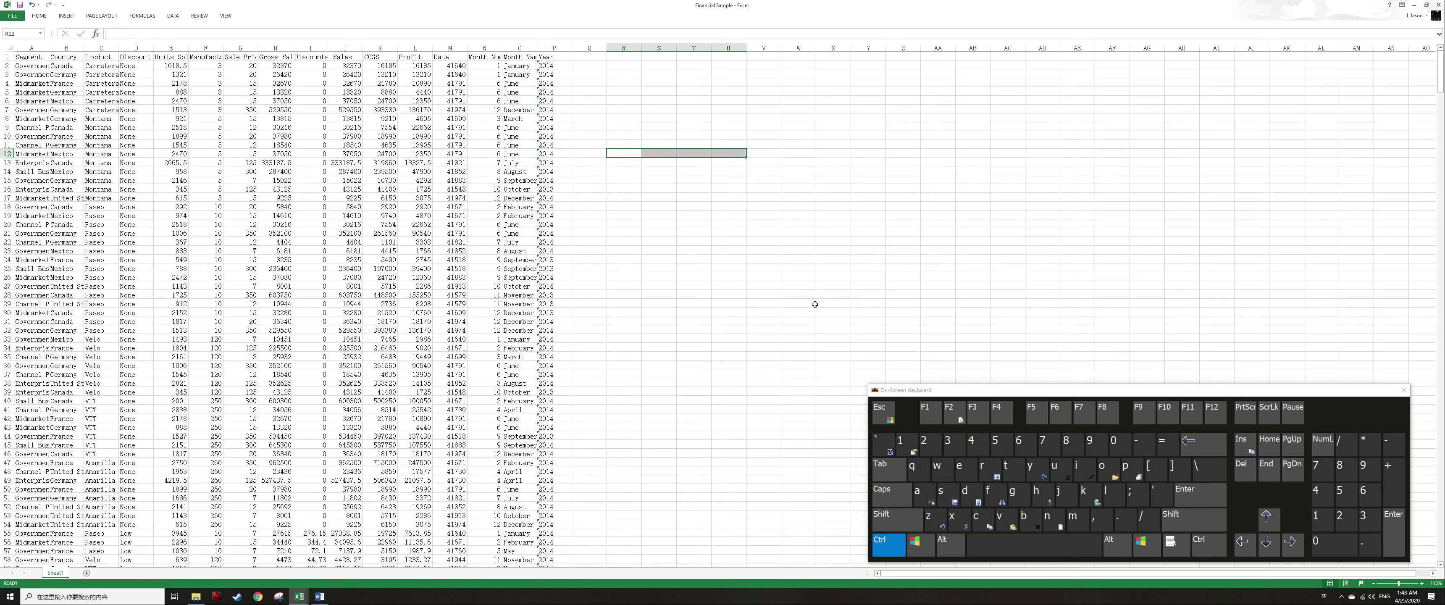
{"action": "key", "text": "Delete"}
{"action": "key", "text": "ctrl+Left"}
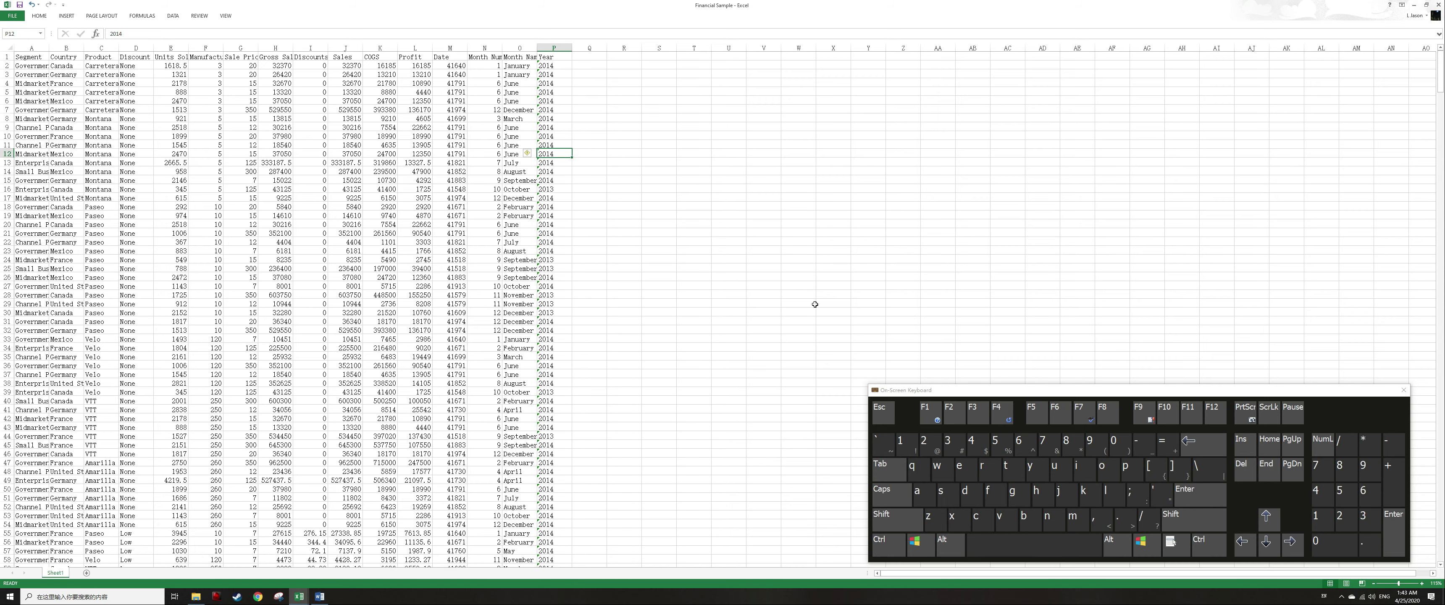
Jump to the top, bottom and side edges of the data region.
{"action": "key", "text": "ctrl+Up"}
{"action": "key", "text": "ctrl+Down"}
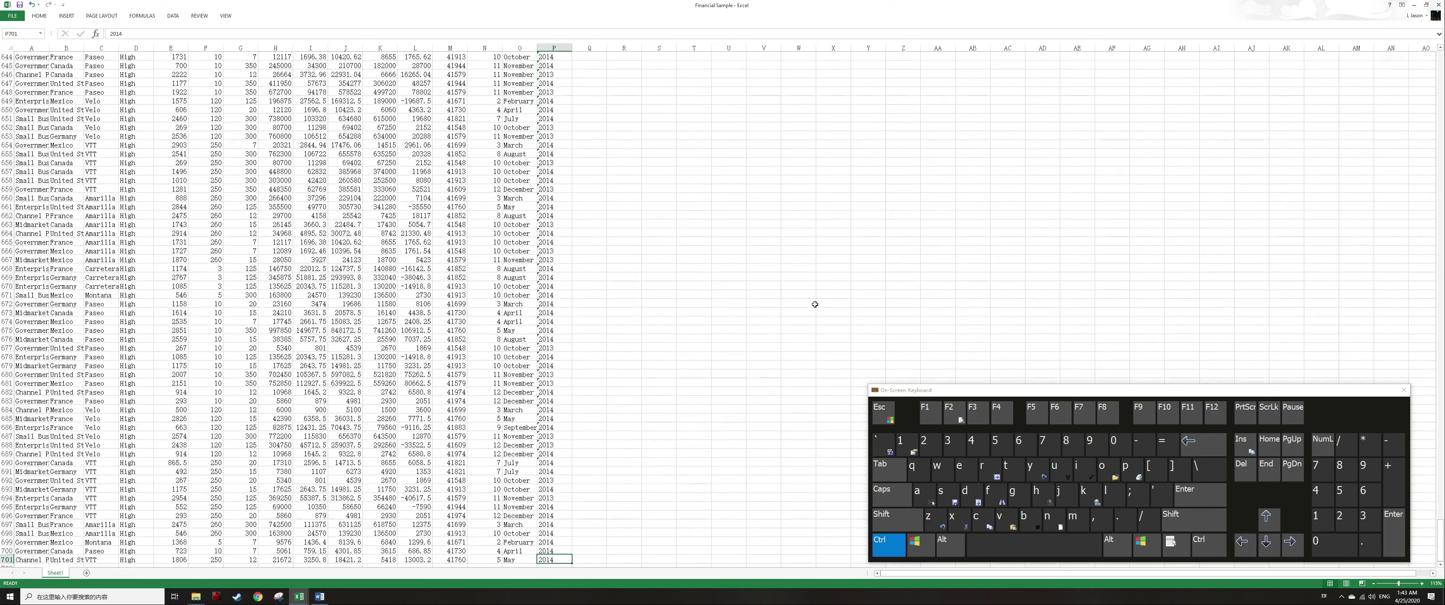
{"action": "key", "text": "ctrl+Left"}
{"action": "key", "text": "ctrl+Right"}
{"action": "key", "text": "ctrl+Up"}
{"action": "key", "text": "ctrl+Left"}
{"action": "key", "text": "ctrl+Down"}
{"action": "key", "text": "ctrl+Up"}
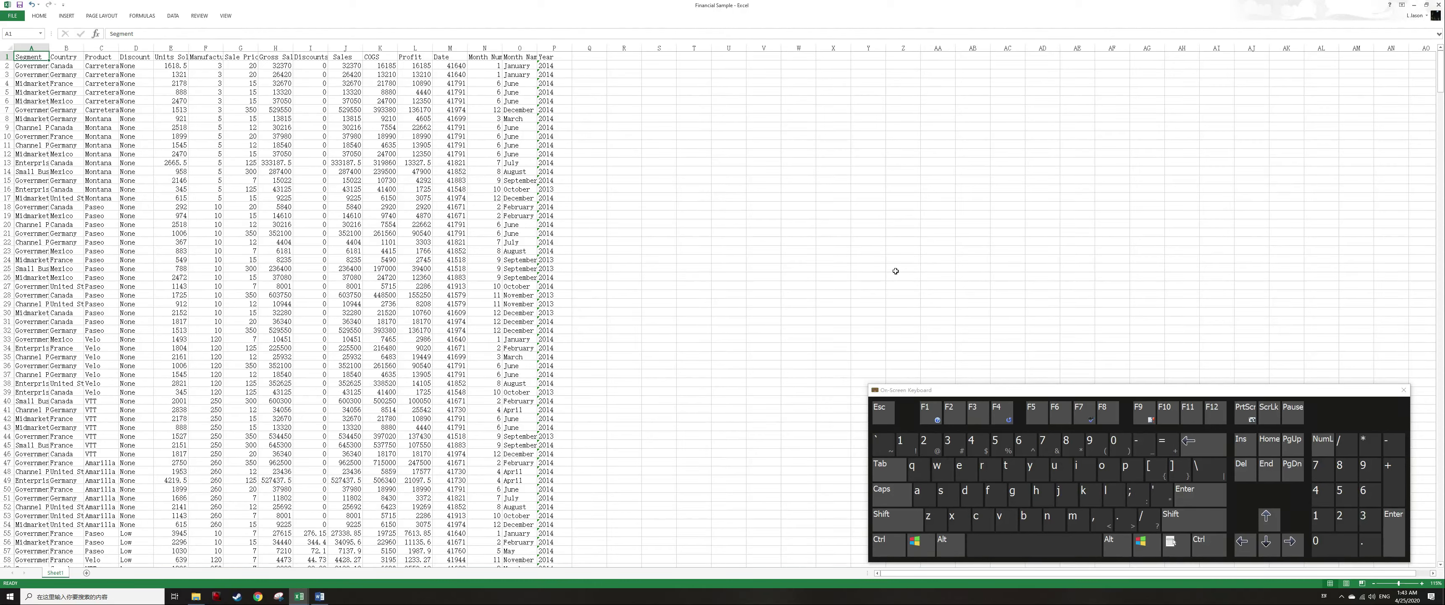
Move down a few rows, jump to a row's last filled column, and return to its first cell.
{"action": "key", "text": "Down"}
{"action": "key", "text": "Down"}
{"action": "key", "text": "Down"}
{"action": "key", "text": "ctrl+Right"}
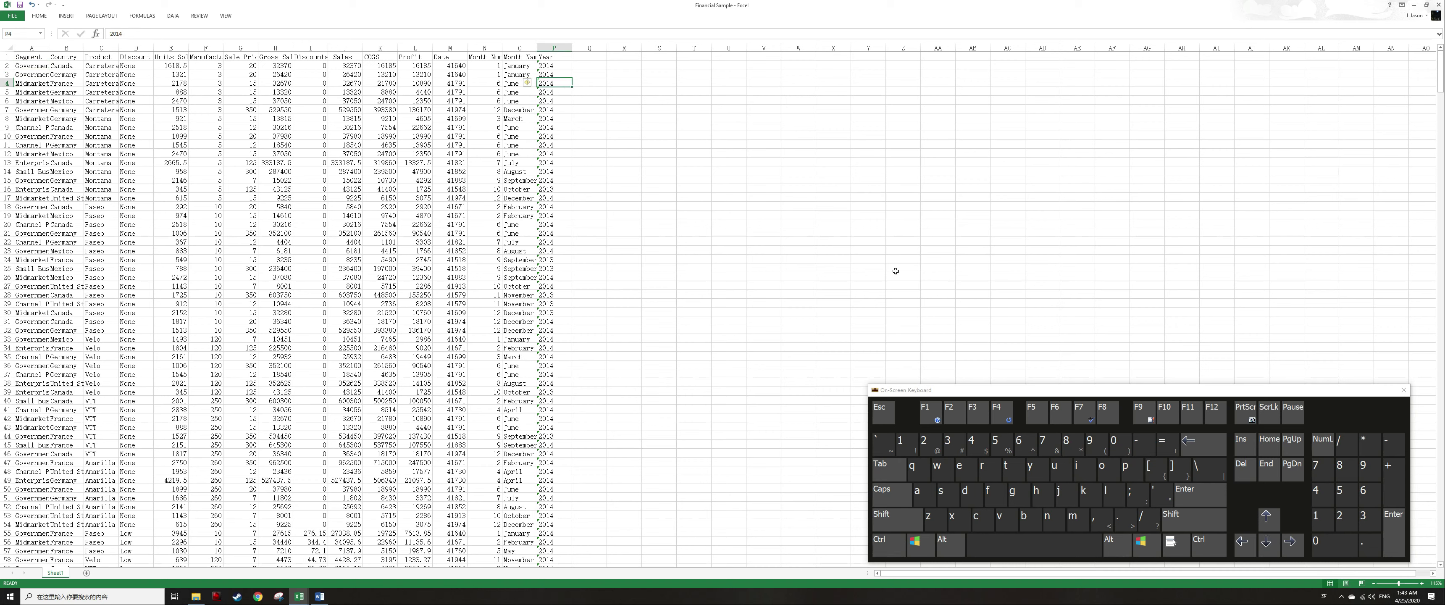
{"action": "key", "text": "Left"}
{"action": "key", "text": "Left"}
{"action": "key", "text": "Down"}
{"action": "key", "text": "Down"}
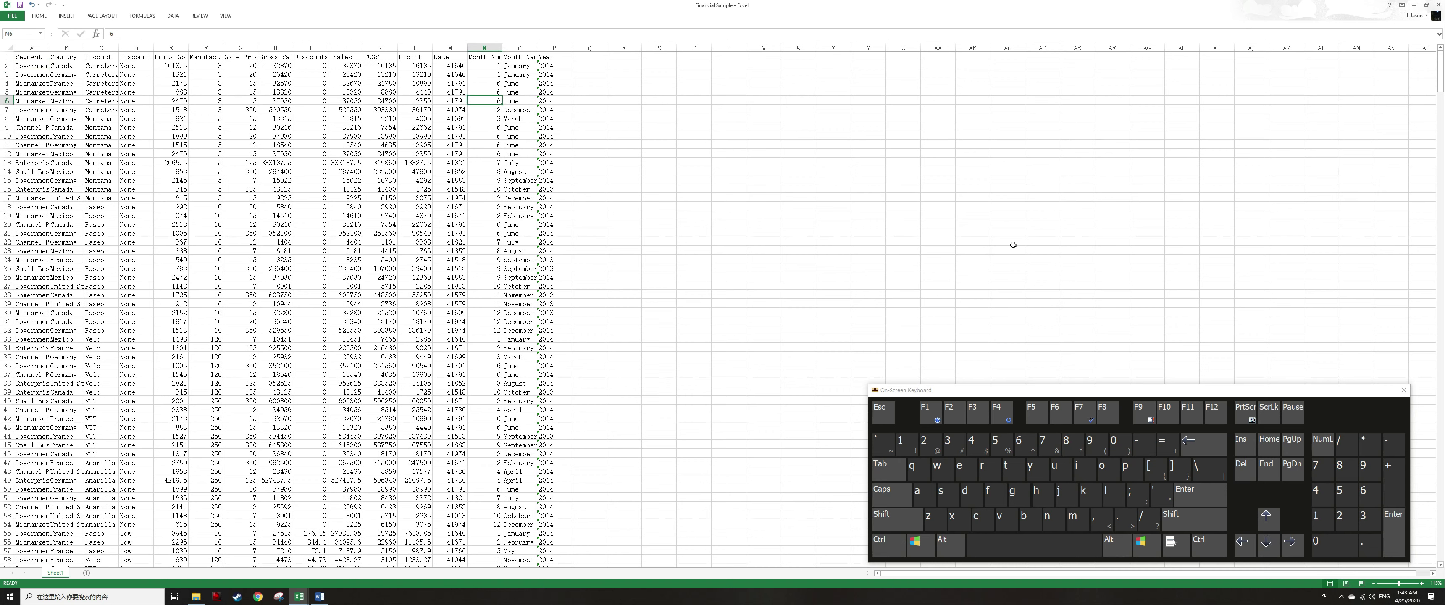
{"action": "key", "text": "Home"}
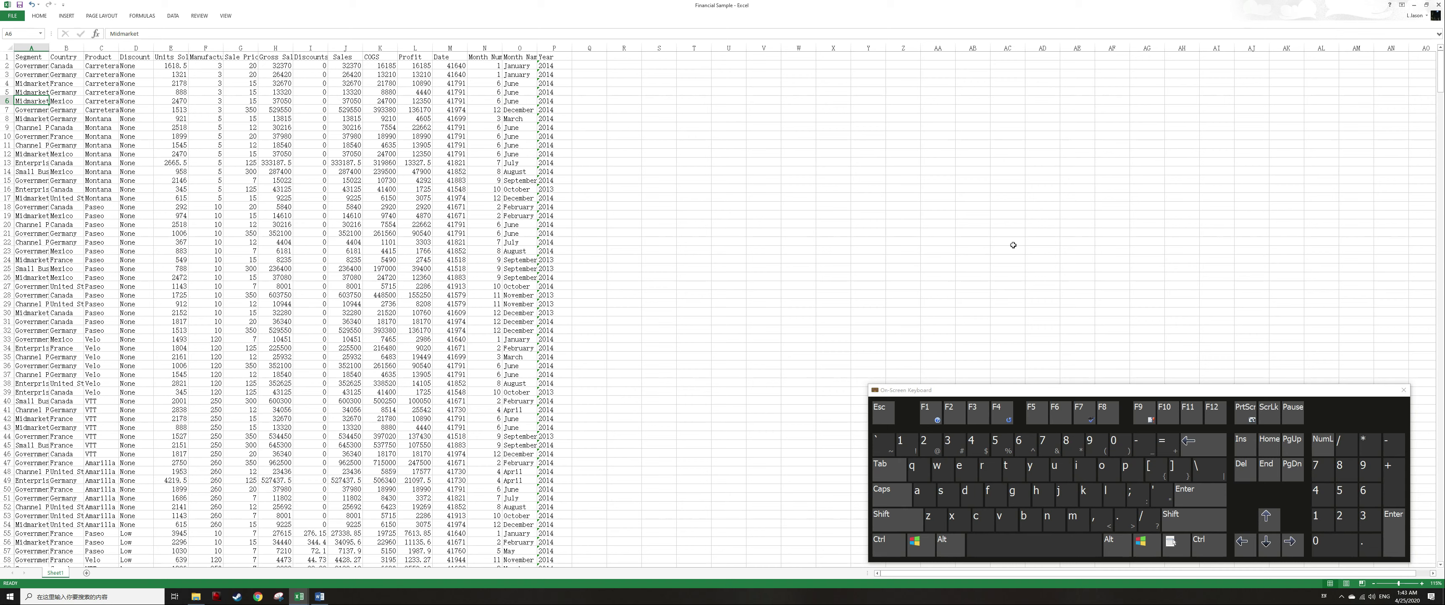
Toggle End mode and jump to the sheet's first cell and its last used cell.
{"action": "key", "text": "End"}
{"action": "key", "text": "End"}
{"action": "key", "text": "ctrl"}
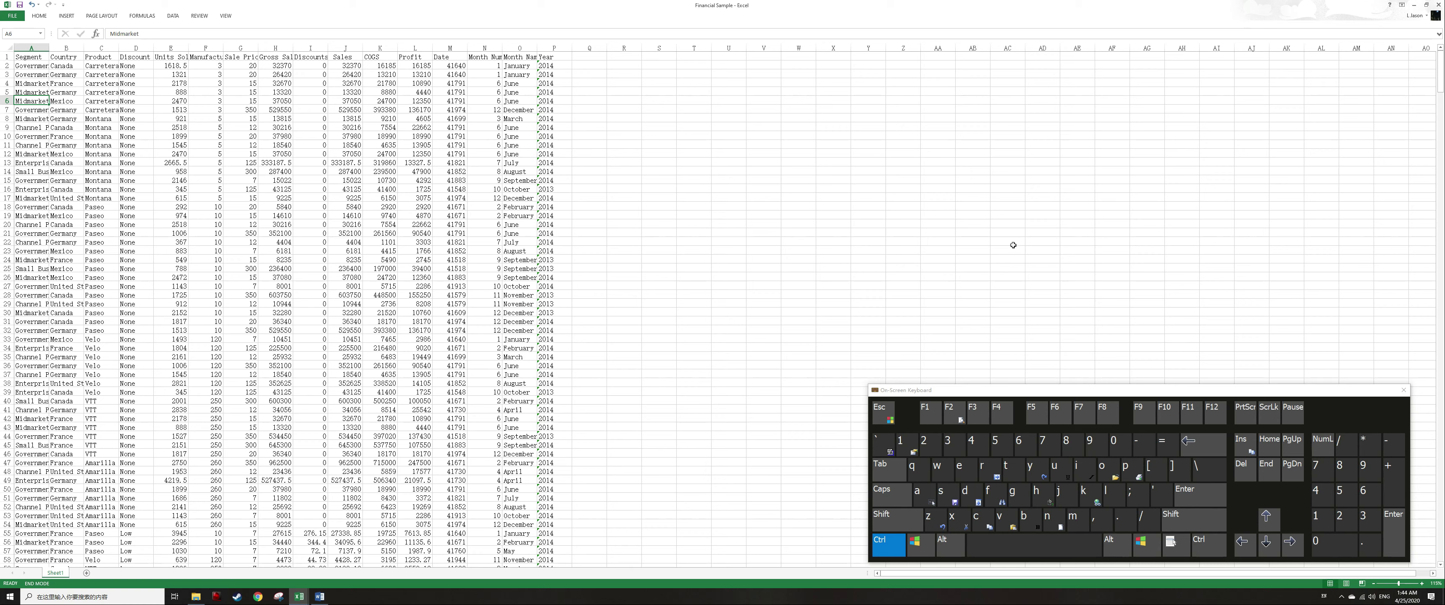
{"action": "key", "text": "ctrl+Home"}
{"action": "key", "text": "ctrl+End"}
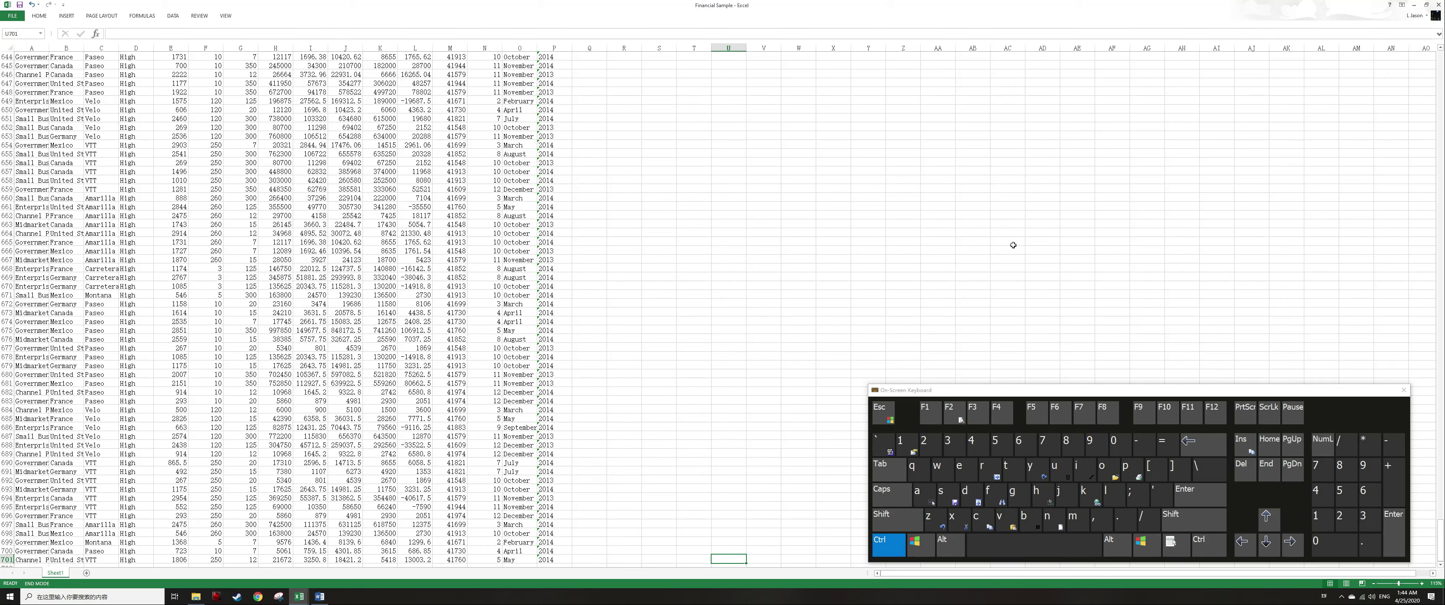
Enter asdf into two blank cells of row 700 beside the last data row.
{"action": "key", "text": "ctrl+Right"}
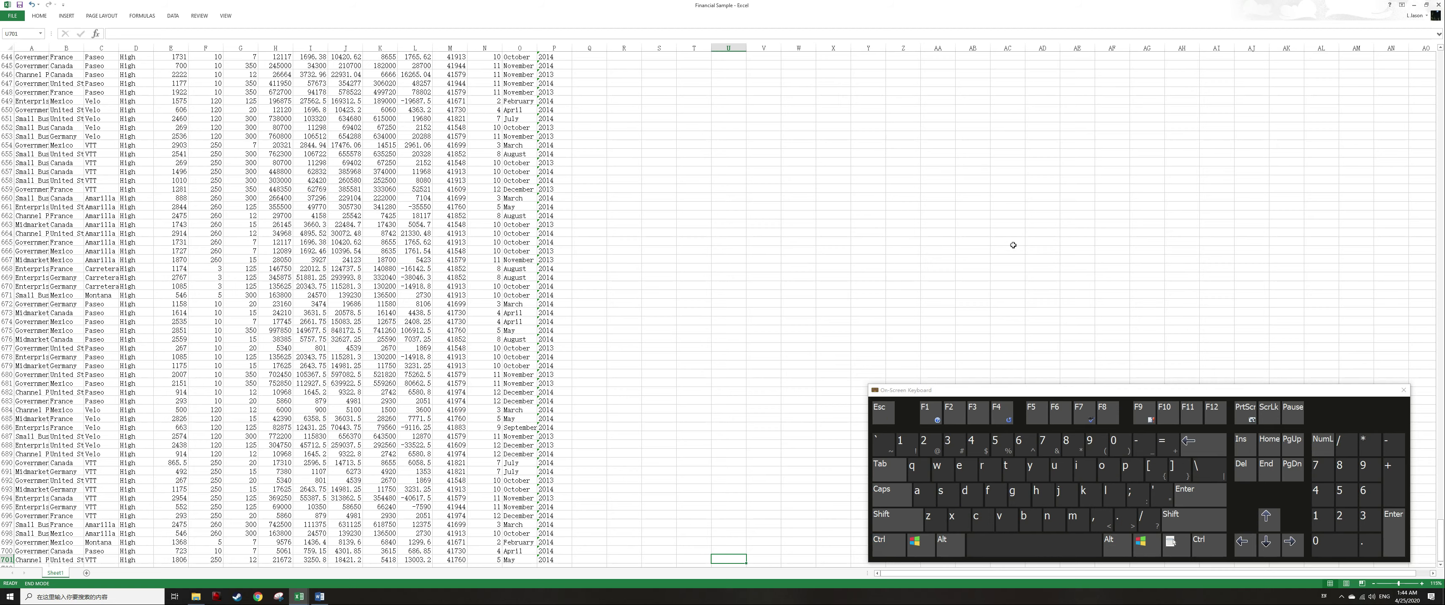
{"action": "key", "text": "ctrl+Left"}
{"action": "key", "text": "Right"}
{"action": "key", "text": "Right"}
{"action": "key", "text": "Right"}
{"action": "key", "text": "Right"}
{"action": "key", "text": "Up"}
{"action": "key", "text": "Right"}
{"action": "key", "text": "Right"}
{"action": "type", "text": "asdf"}
{"action": "key", "text": "Up"}
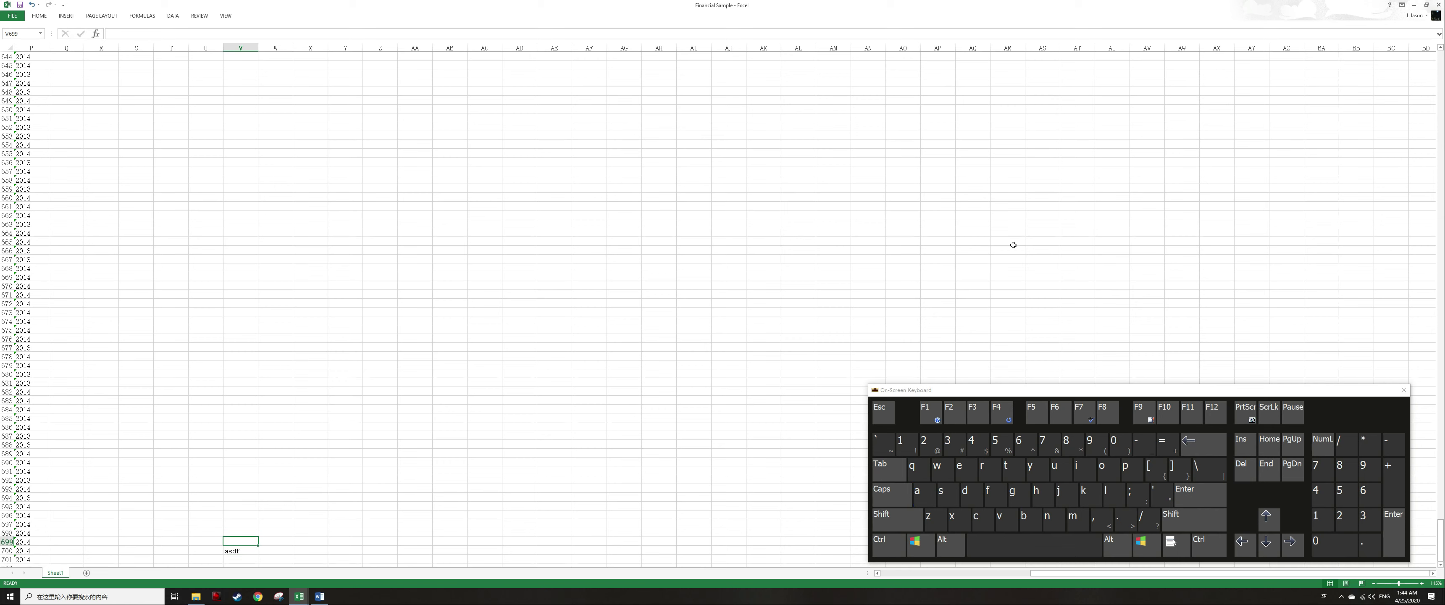
{"action": "key", "text": "ctrl"}
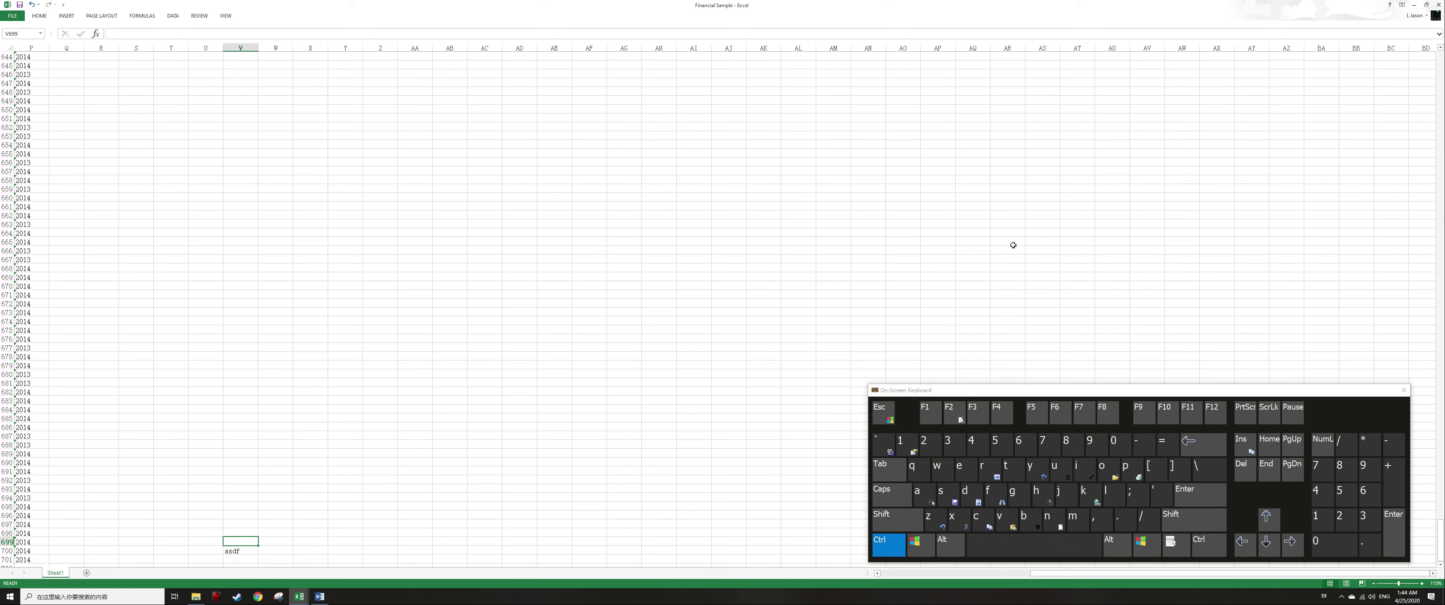
{"action": "key", "text": "Down"}
{"action": "key", "text": "Down"}
{"action": "key", "text": "Up"}
{"action": "key", "text": "Right"}
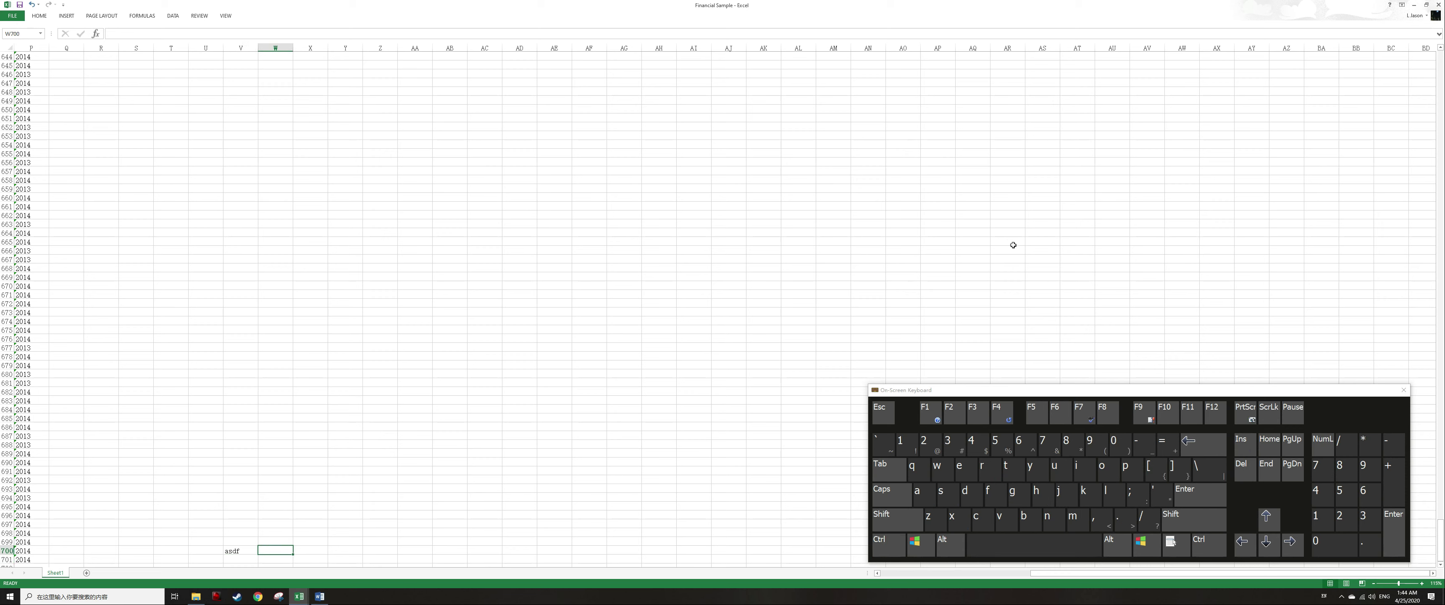
{"action": "type", "text": "asdf"}
{"action": "key", "text": "Return"}
Select the two test entries in row 700, clear them, and return to cell A1.
{"action": "key", "text": "Up"}
{"action": "key", "text": "Up"}
{"action": "key", "text": "ctrl"}
{"action": "key", "text": "Down"}
{"action": "key", "text": "Down"}
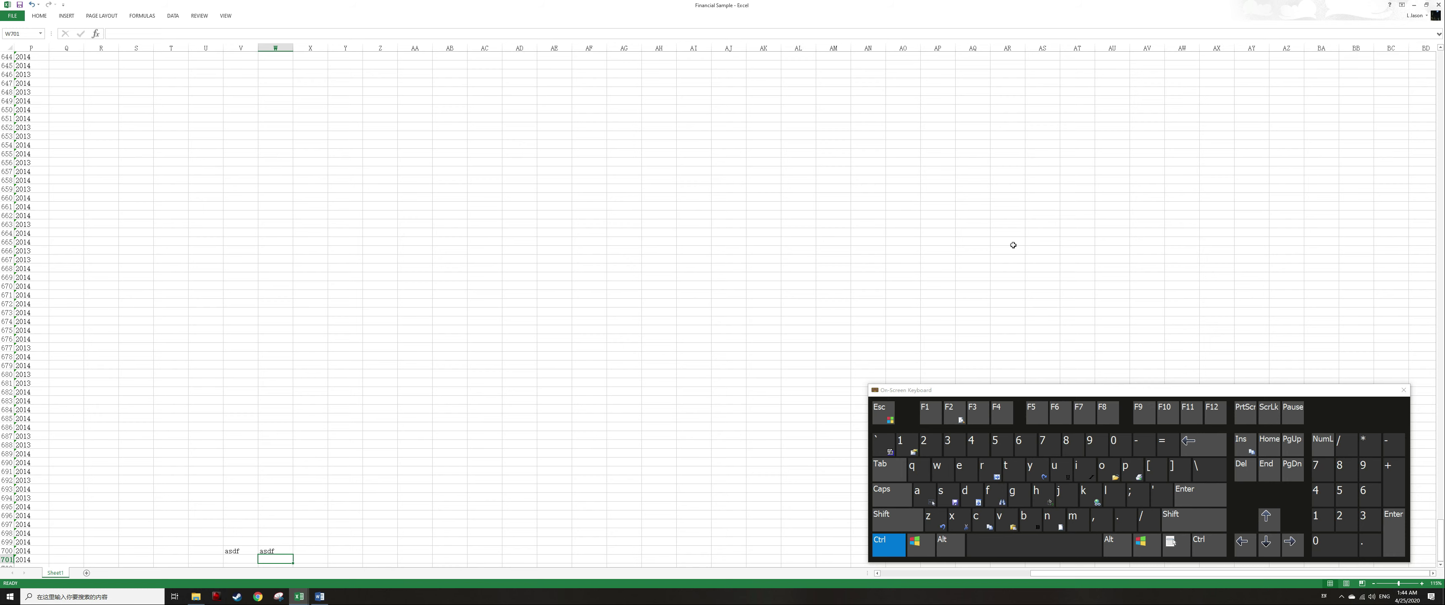
{"action": "key", "text": "Up"}
{"action": "key", "text": "shift+Left"}
{"action": "key", "text": "Delete"}
{"action": "key", "text": "ctrl+Home"}
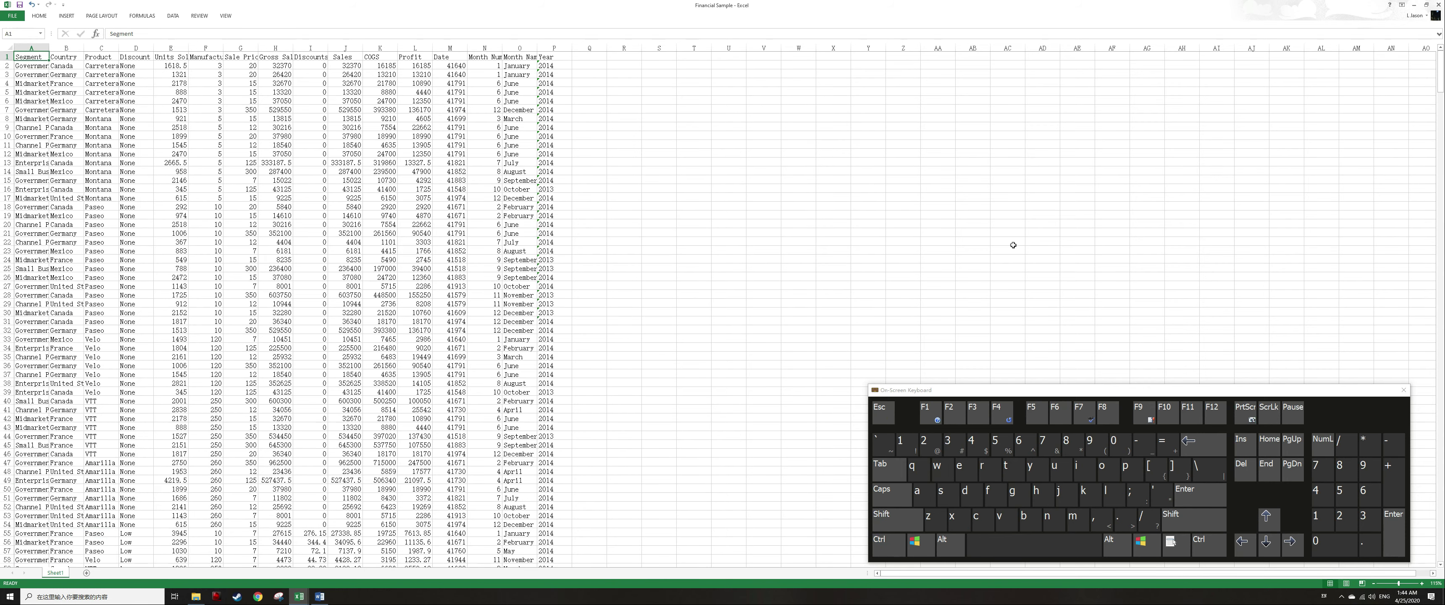
Freeze panes at cell C2 to lock the header row and the first two columns.
{"action": "key", "text": "Right"}
{"action": "key", "text": "Down"}
{"action": "key", "text": "Left"}
{"action": "key", "text": "Right"}
{"action": "key", "text": "Right"}
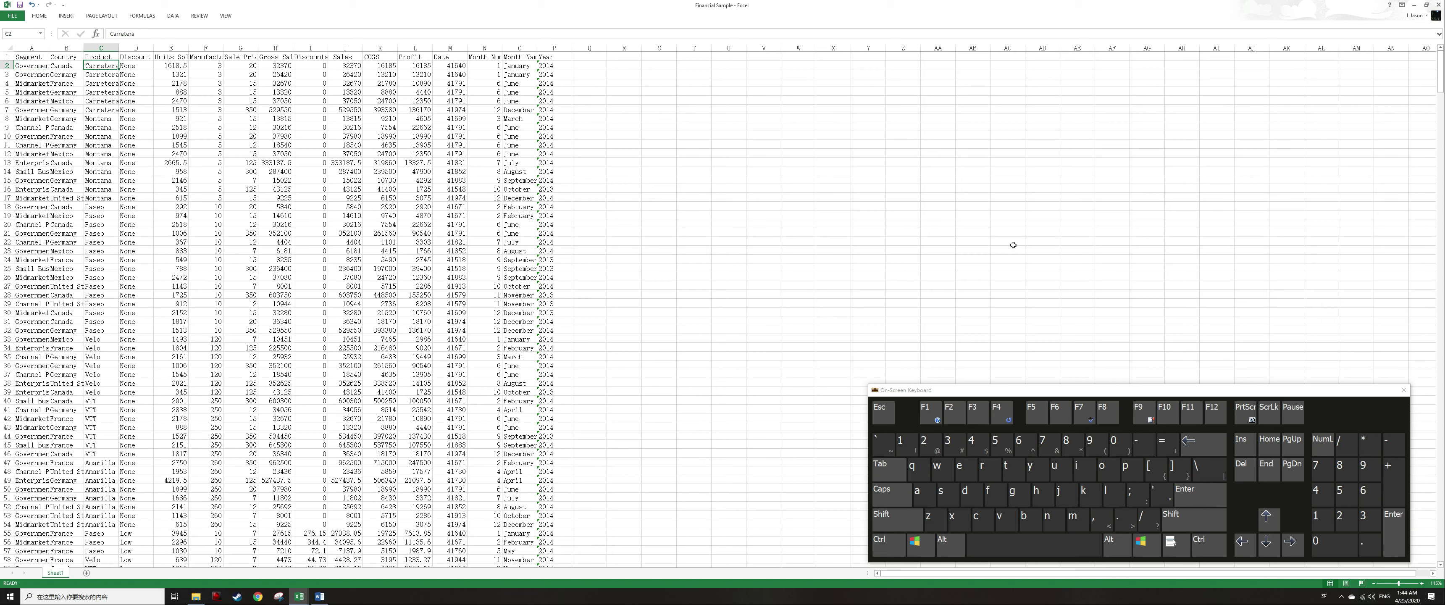
{"action": "key", "text": "alt"}
{"action": "key", "text": "w"}
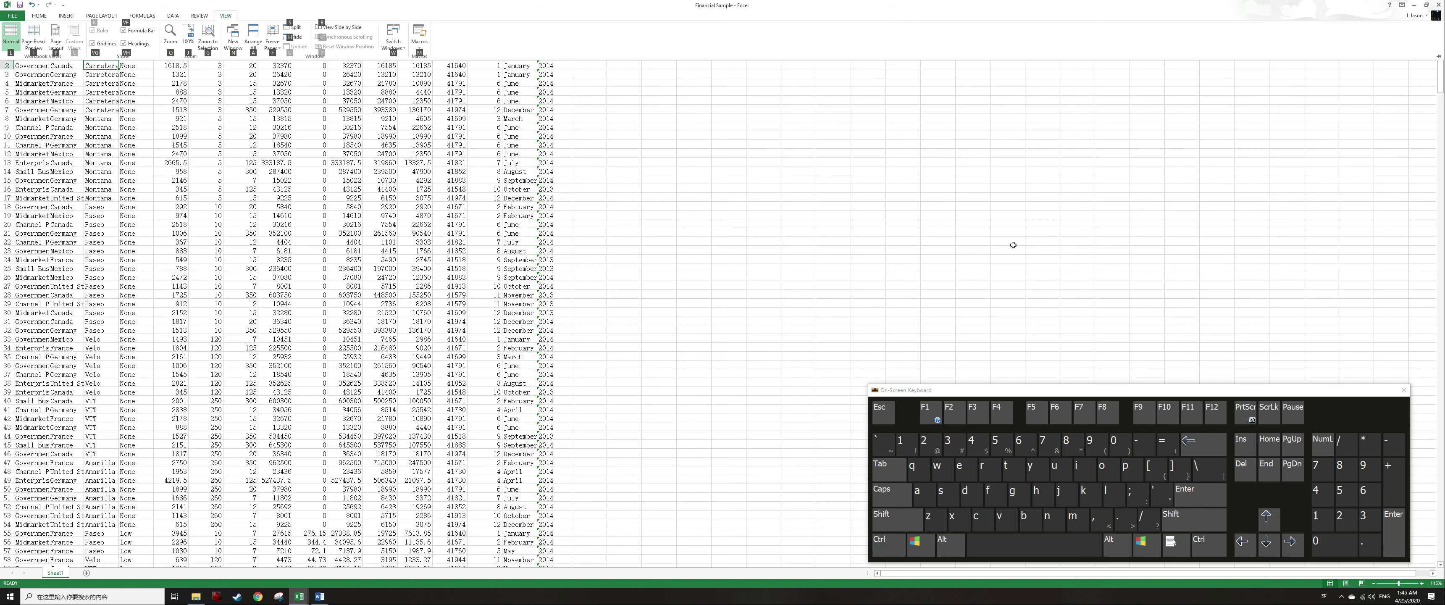
{"action": "key", "text": "f"}
{"action": "key", "text": "f"}
Move through the sheet to check the frozen header row and columns, returning to the top.
{"action": "key", "text": "Down"}
{"action": "key", "text": "Down"}
{"action": "key", "text": "Right"}
{"action": "key", "text": "Right"}
{"action": "key", "text": "Right"}
{"action": "key", "text": "Down"}
{"action": "key", "text": "Down"}
{"action": "key", "text": "Down"}
{"action": "key", "text": "Down"}
{"action": "key", "text": "Down"}
{"action": "key", "text": "Right"}
{"action": "key", "text": "Right"}
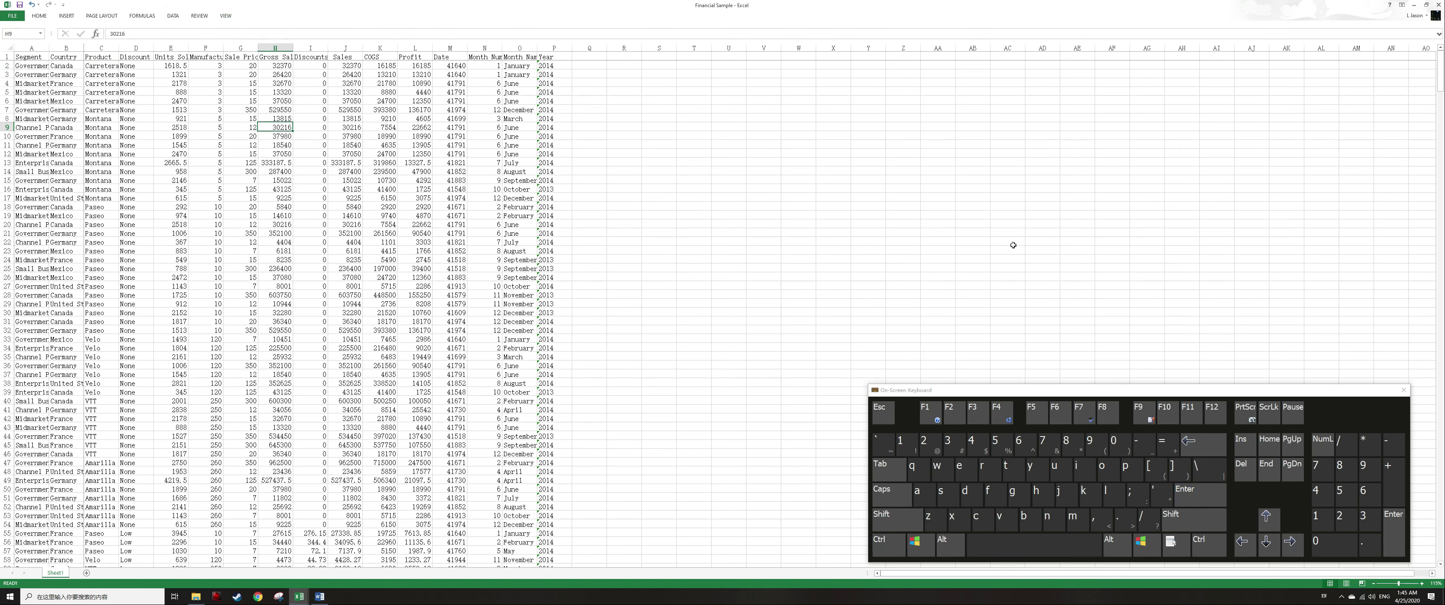
{"action": "key", "text": "ctrl"}
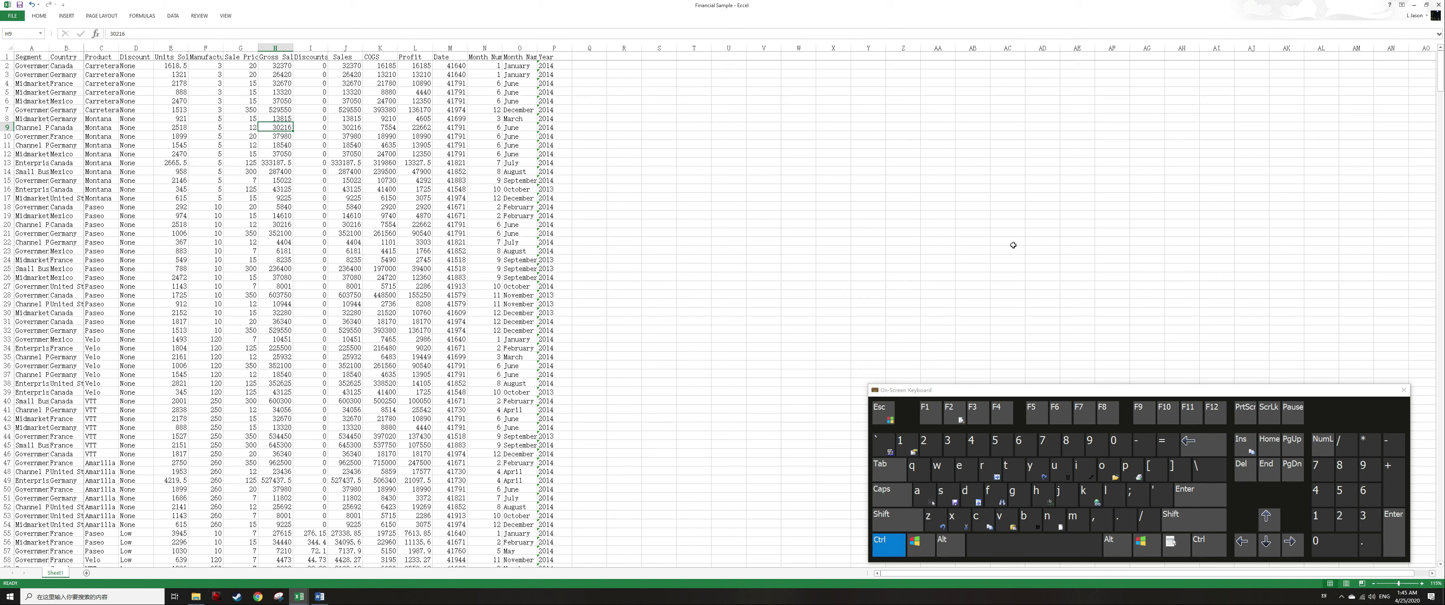
{"action": "key", "text": "ctrl+Home"}
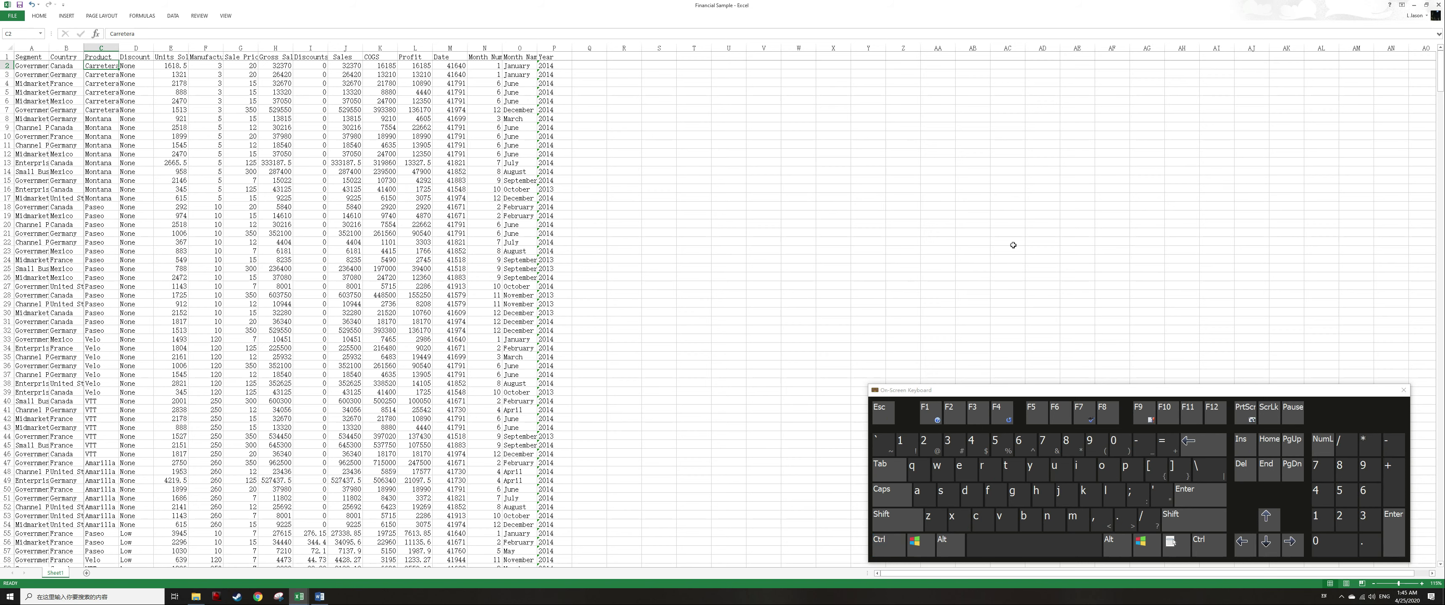
Unfreeze the panes of the worksheet.
{"action": "key", "text": "alt+w"}
{"action": "key", "text": "f"}
{"action": "key", "text": "f"}
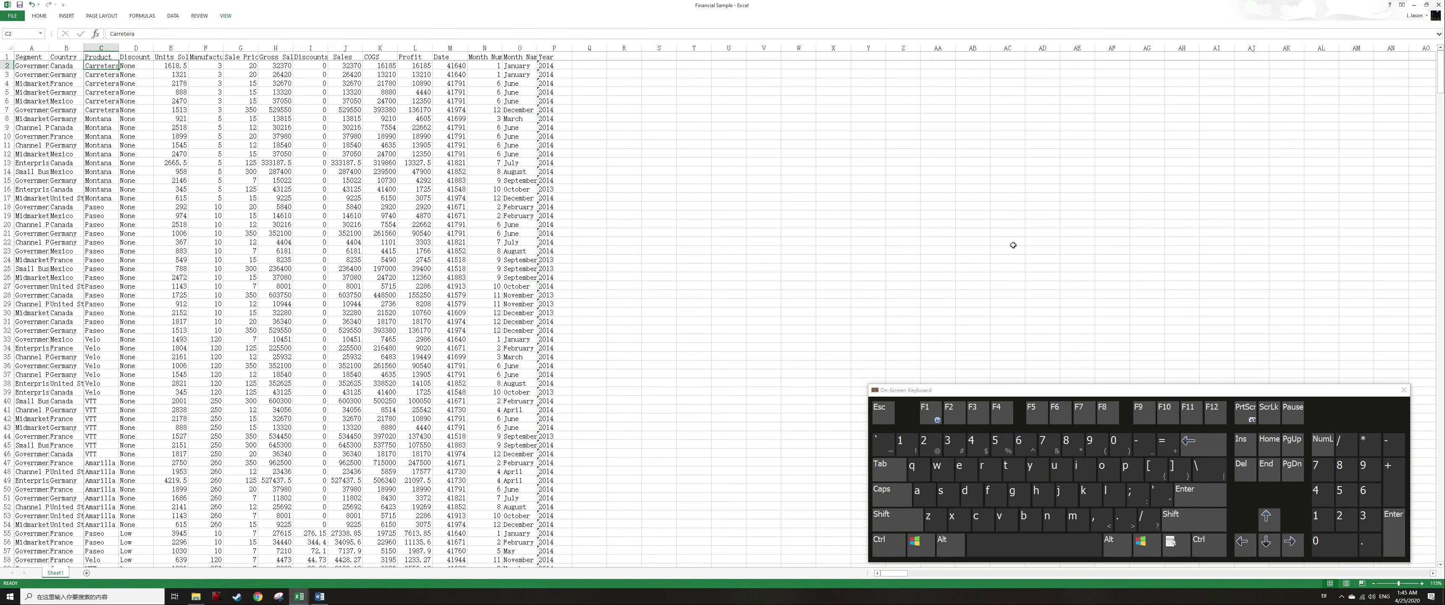
{"action": "key", "text": "Escape"}
{"action": "key", "text": "Escape"}
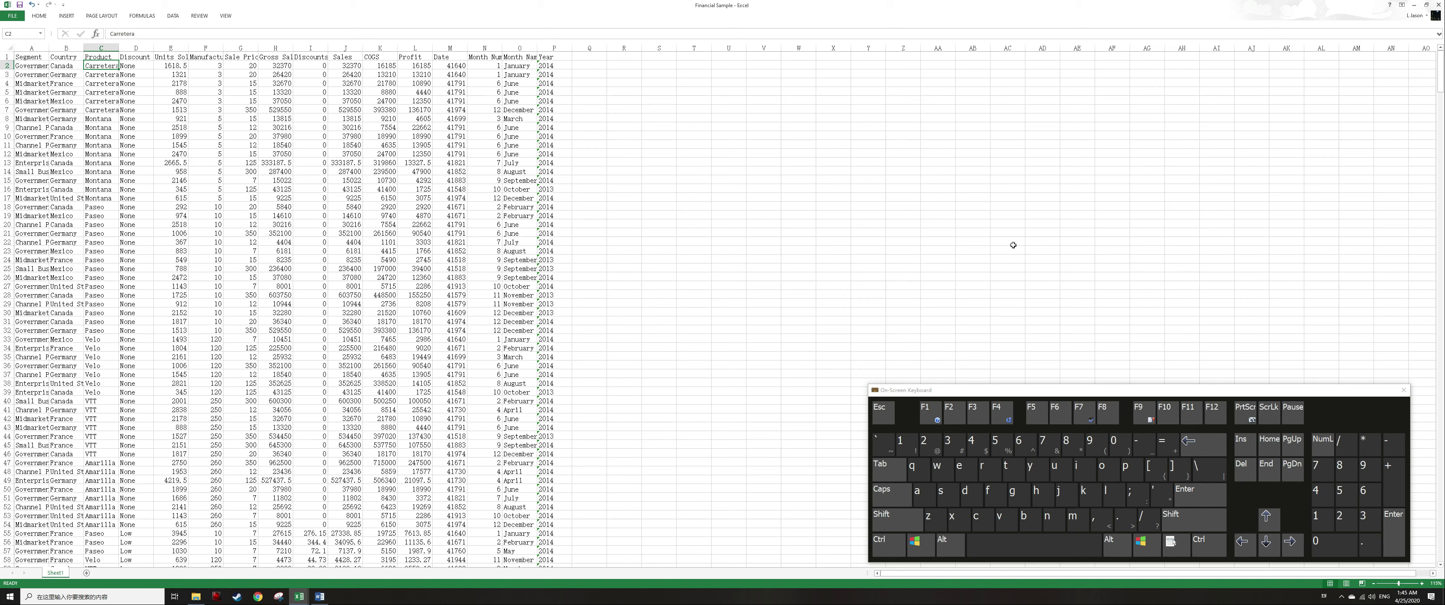
Extend a selection cell by cell from C2 across several columns and rows, then collapse it.
{"action": "key", "text": "shift"}
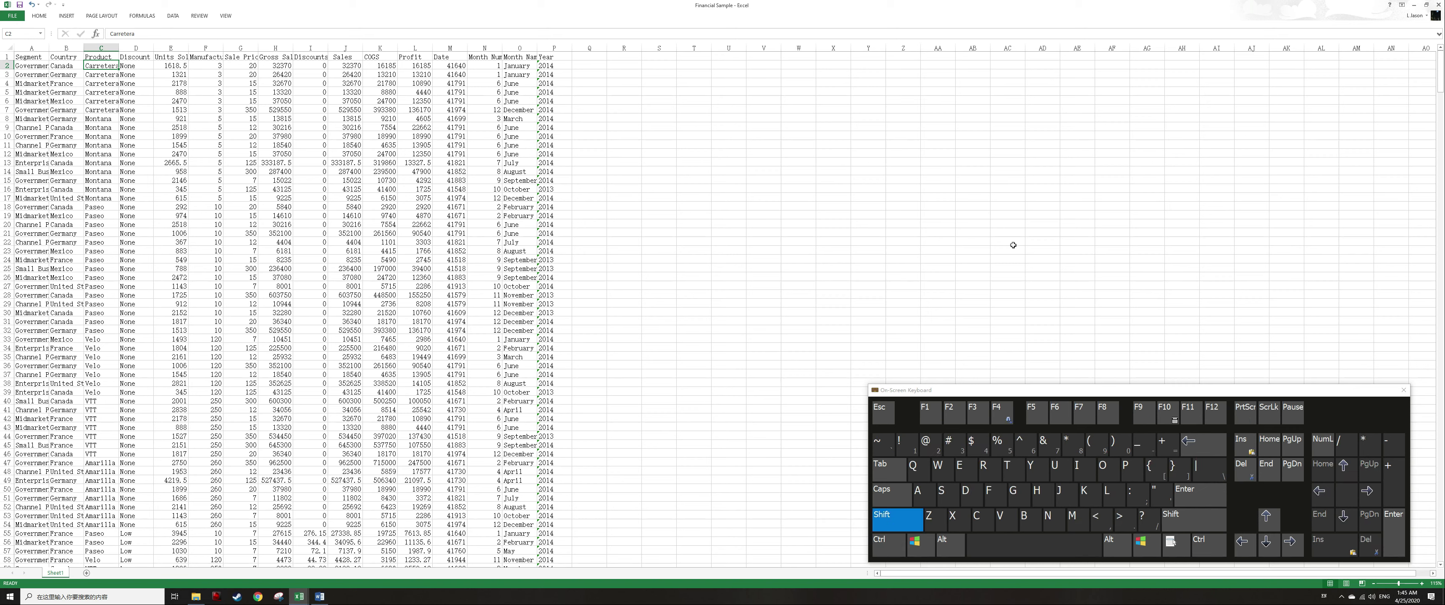
{"action": "key", "text": "shift+Right"}
{"action": "key", "text": "shift+Right"}
{"action": "key", "text": "shift+Right"}
{"action": "key", "text": "shift+Down"}
{"action": "key", "text": "shift+Down"}
{"action": "key", "text": "shift+Down"}
{"action": "key", "text": "shift+Right"}
{"action": "key", "text": "shift+Right"}
{"action": "key", "text": "shift+Right"}
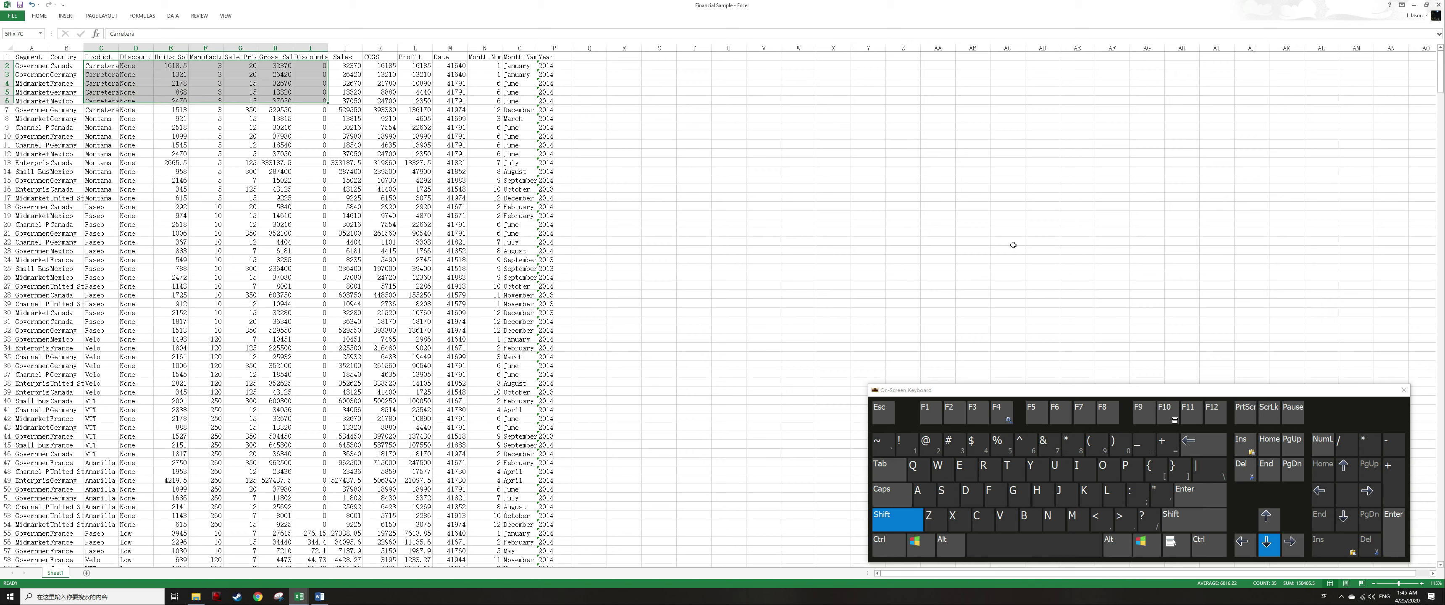
{"action": "key", "text": "shift+Down"}
{"action": "key", "text": "shift+Down"}
{"action": "key", "text": "shift+Down"}
{"action": "key", "text": "shift+Left"}
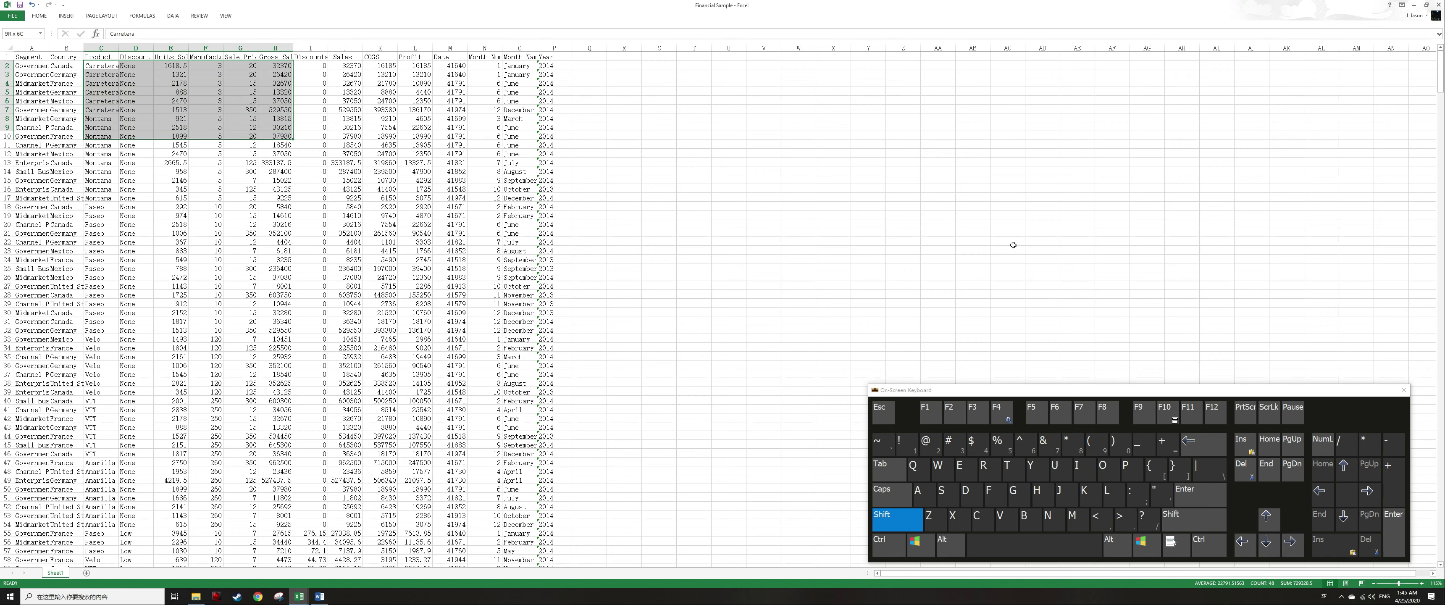
{"action": "key", "text": "Up"}
{"action": "key", "text": "Down"}
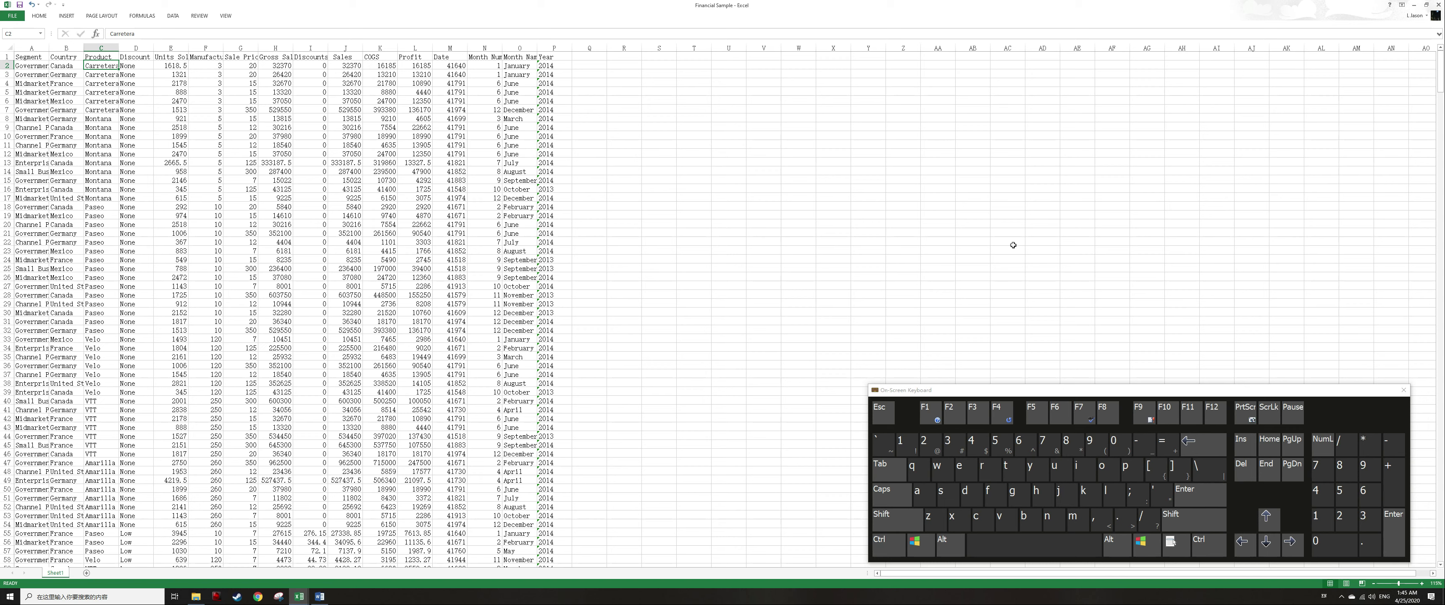
Extend the selection to the edges of the data region to the right, left, down and up.
{"action": "key", "text": "ctrl+shift"}
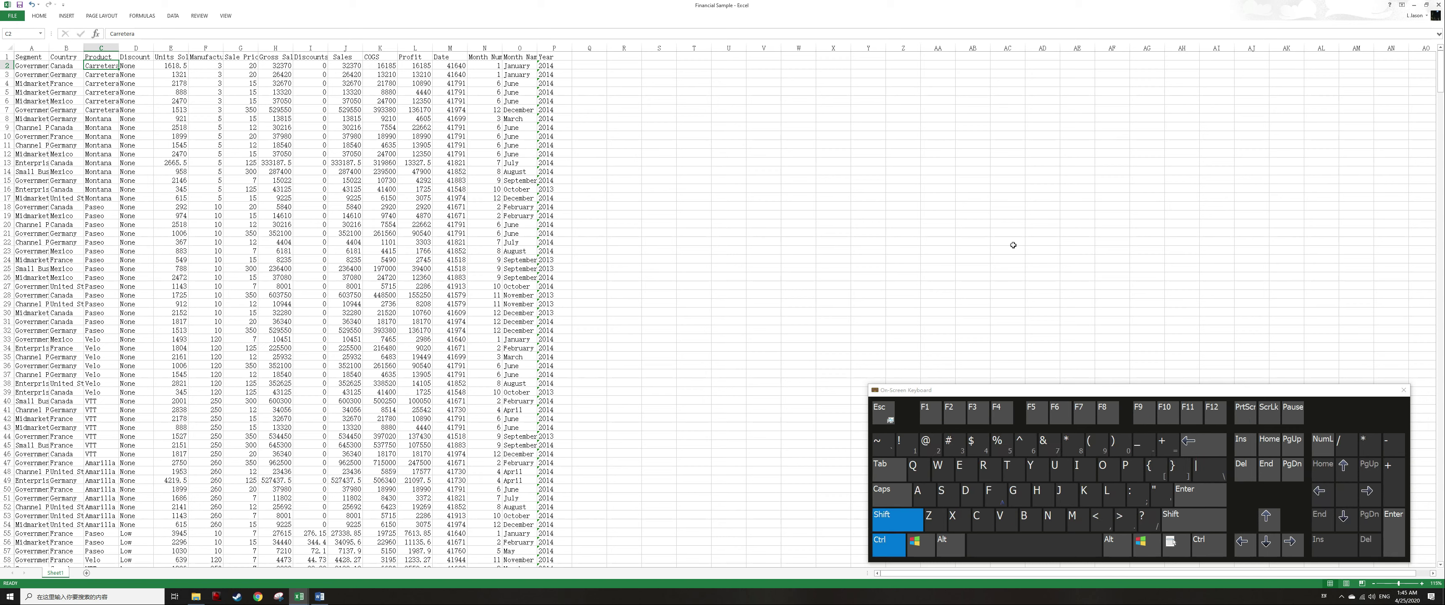
{"action": "key", "text": "ctrl+shift+Right"}
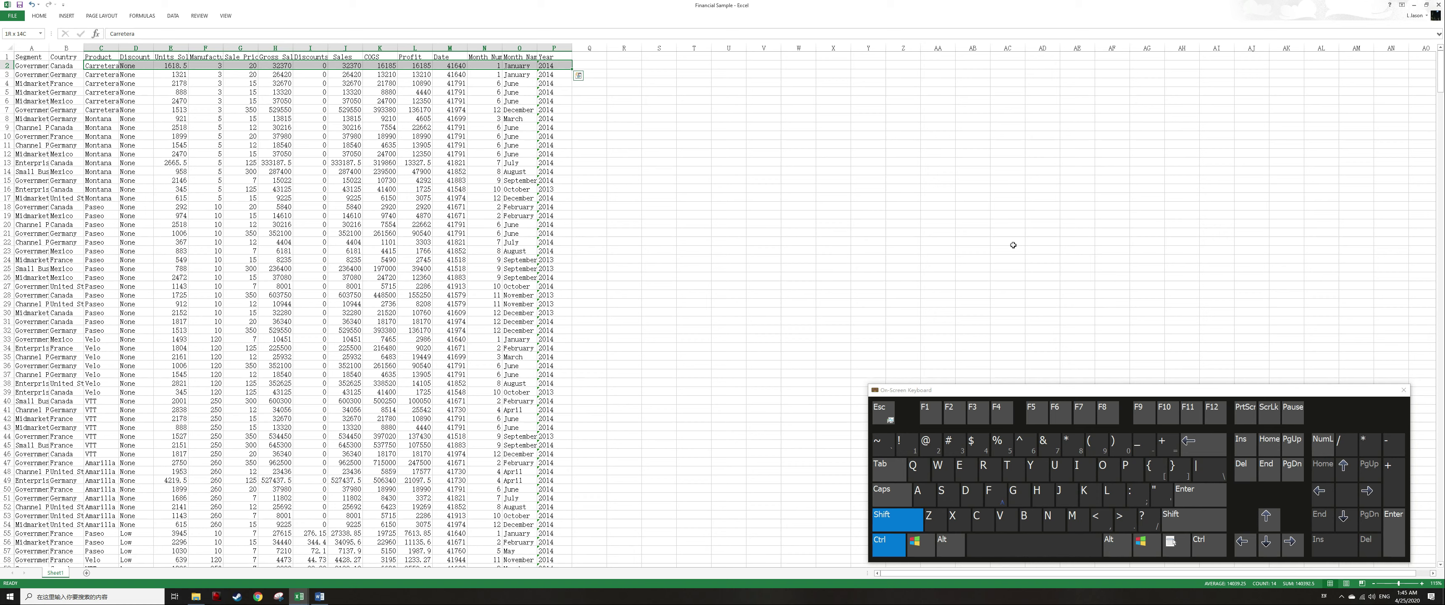
{"action": "key", "text": "ctrl+shift+Left"}
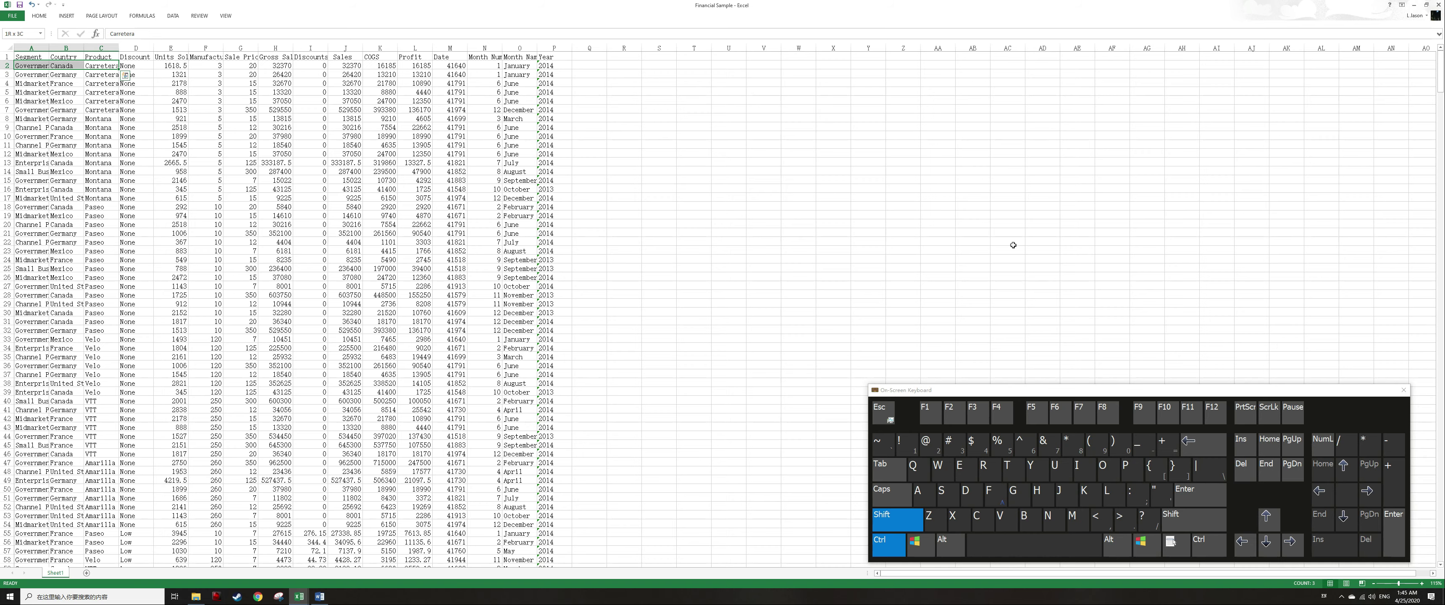
{"action": "key", "text": "ctrl+shift+Down"}
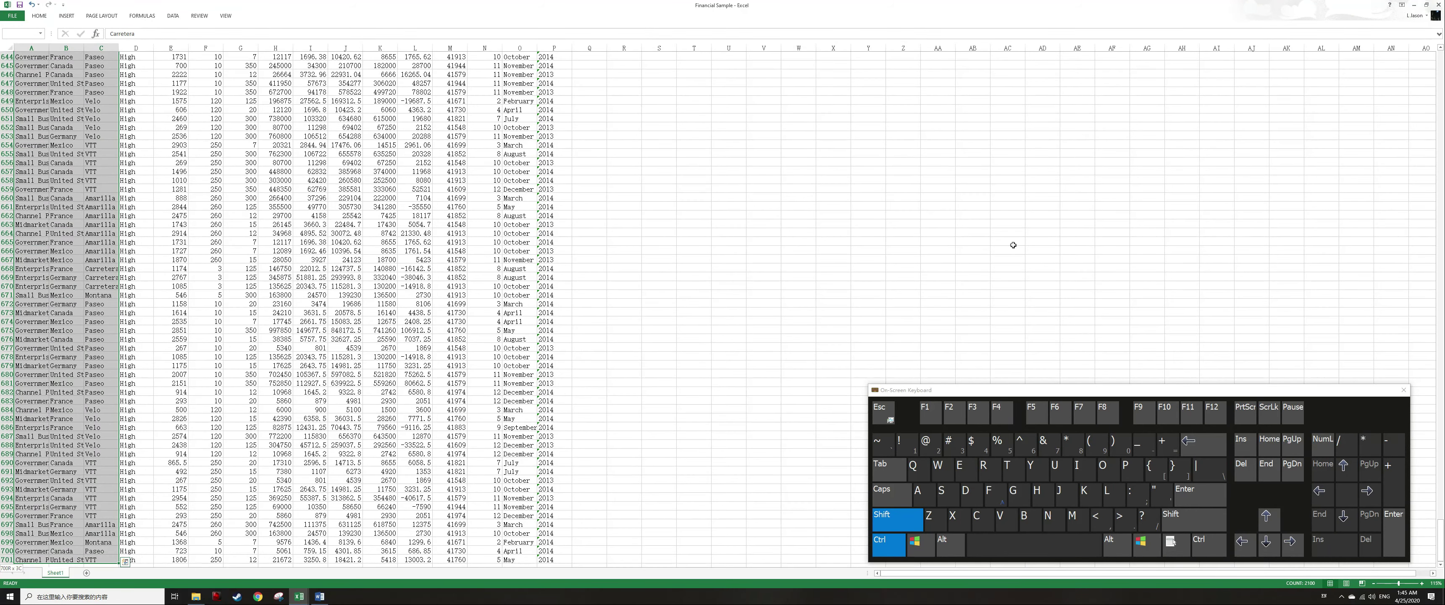
{"action": "key", "text": "ctrl+shift+Up"}
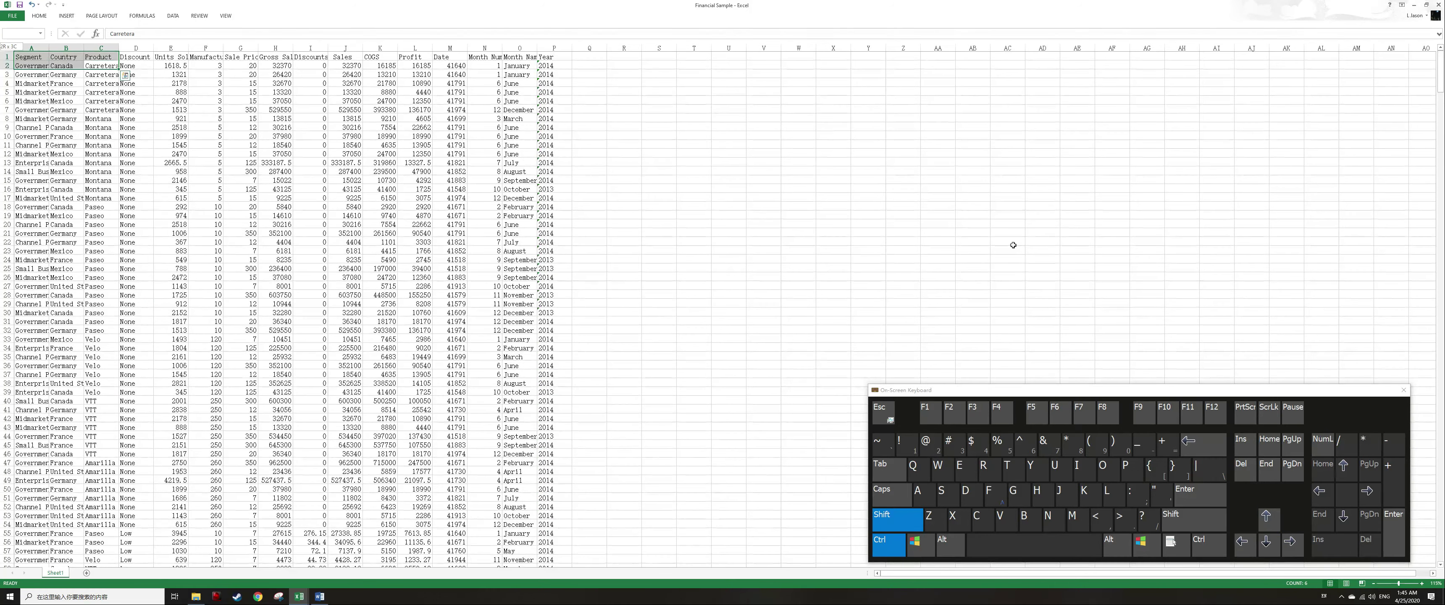
From a cell in column D, select back to the sheet's start and out to the last used cell, then return to A1.
{"action": "key", "text": "Right"}
{"action": "key", "text": "Down"}
{"action": "key", "text": "Down"}
{"action": "key", "text": "Down"}
{"action": "key", "text": "Down"}
{"action": "key", "text": "Down"}
{"action": "key", "text": "Down"}
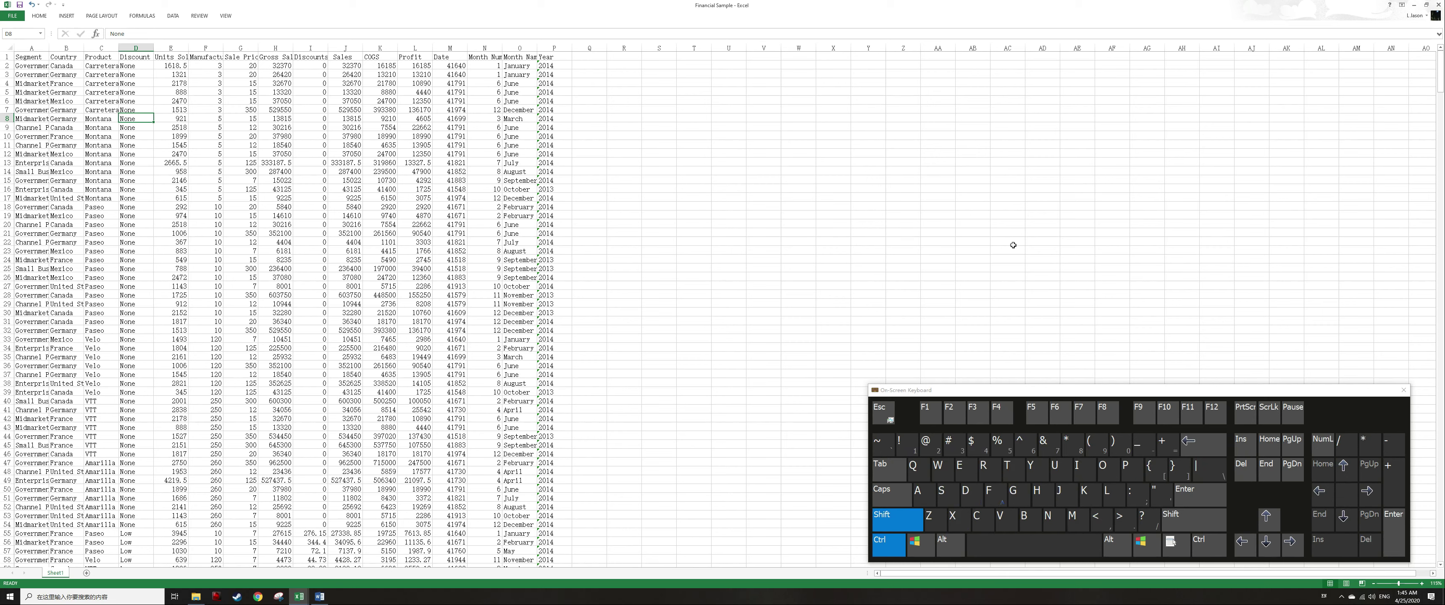
{"action": "key", "text": "ctrl+shift+Home"}
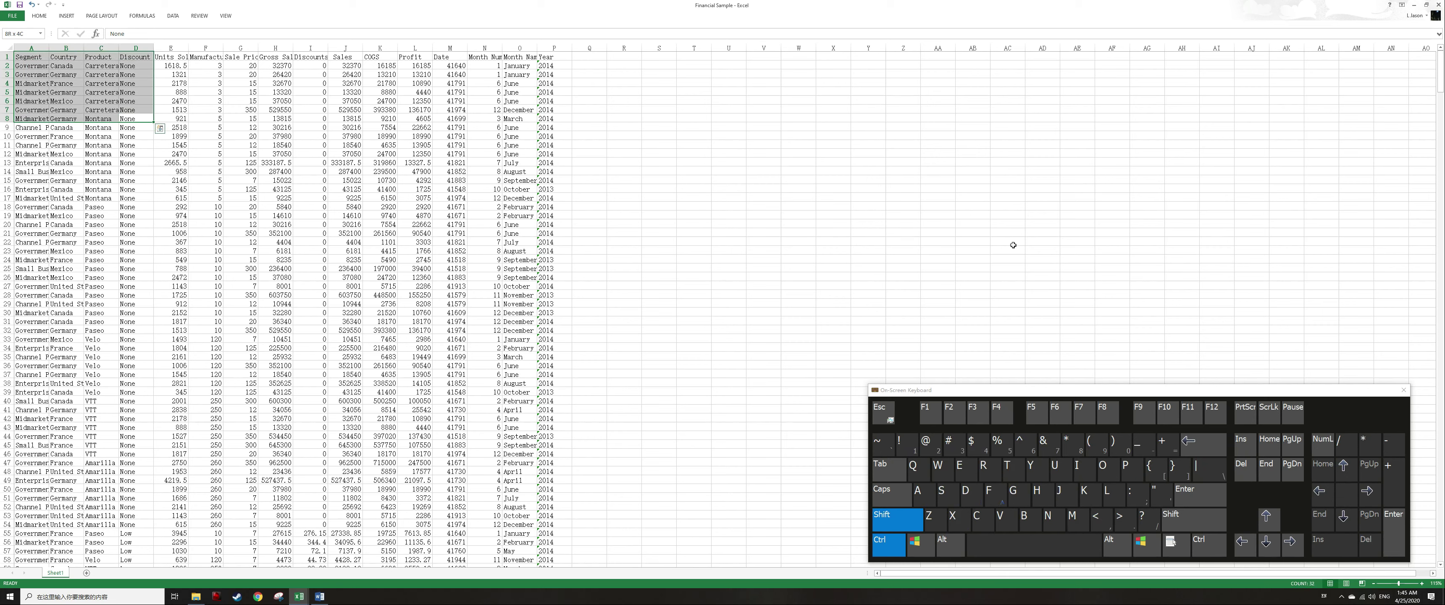
{"action": "key", "text": "ctrl+shift+End"}
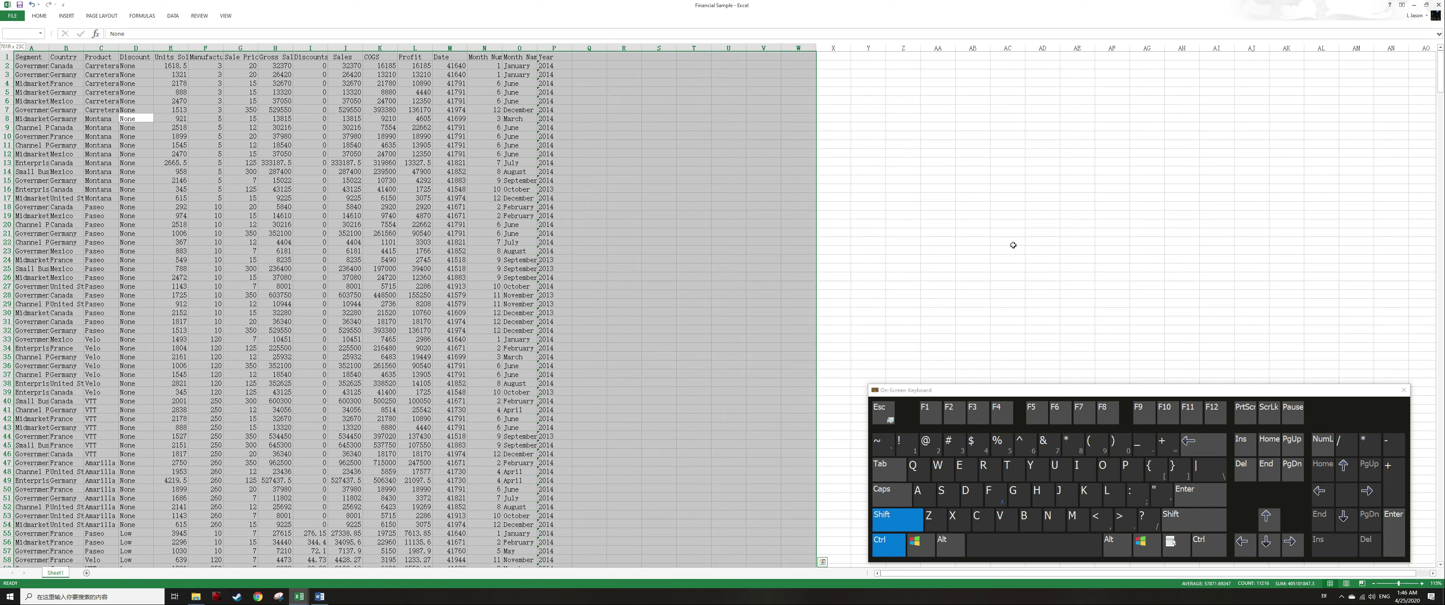
{"action": "key", "text": "ctrl+Home"}
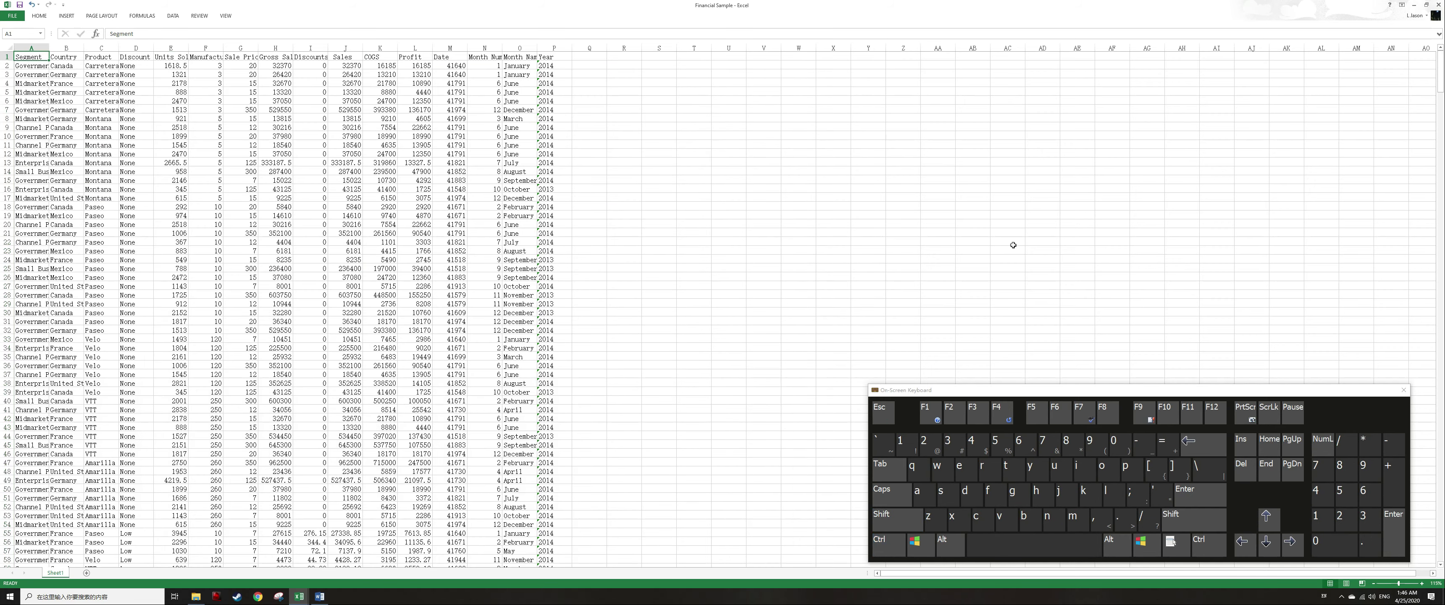
Select the entire row 4 from the keyboard.
{"action": "key", "text": "Down"}
{"action": "key", "text": "Down"}
{"action": "key", "text": "Down"}
{"action": "key", "text": "shift"}
{"action": "key", "text": "shift+space"}
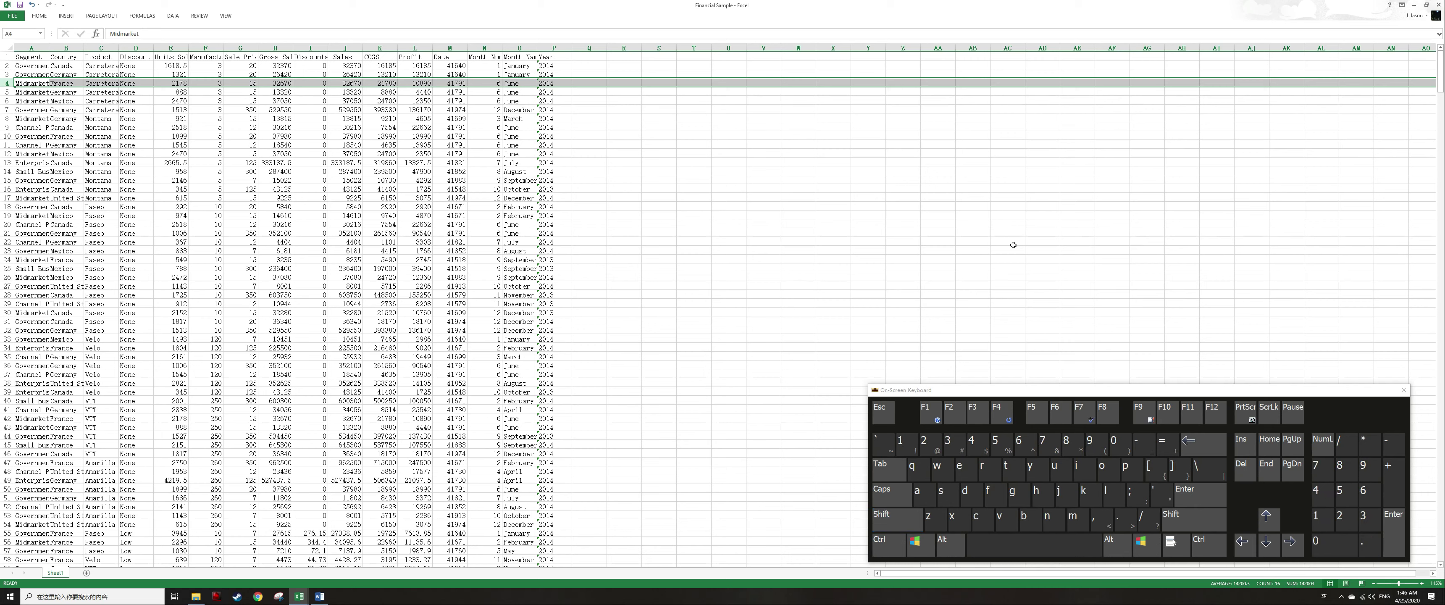
Move to column D and select the entire column.
{"action": "key", "text": "Left"}
{"action": "key", "text": "shift+space"}
{"action": "key", "text": "Right"}
{"action": "key", "text": "Right"}
{"action": "key", "text": "Right"}
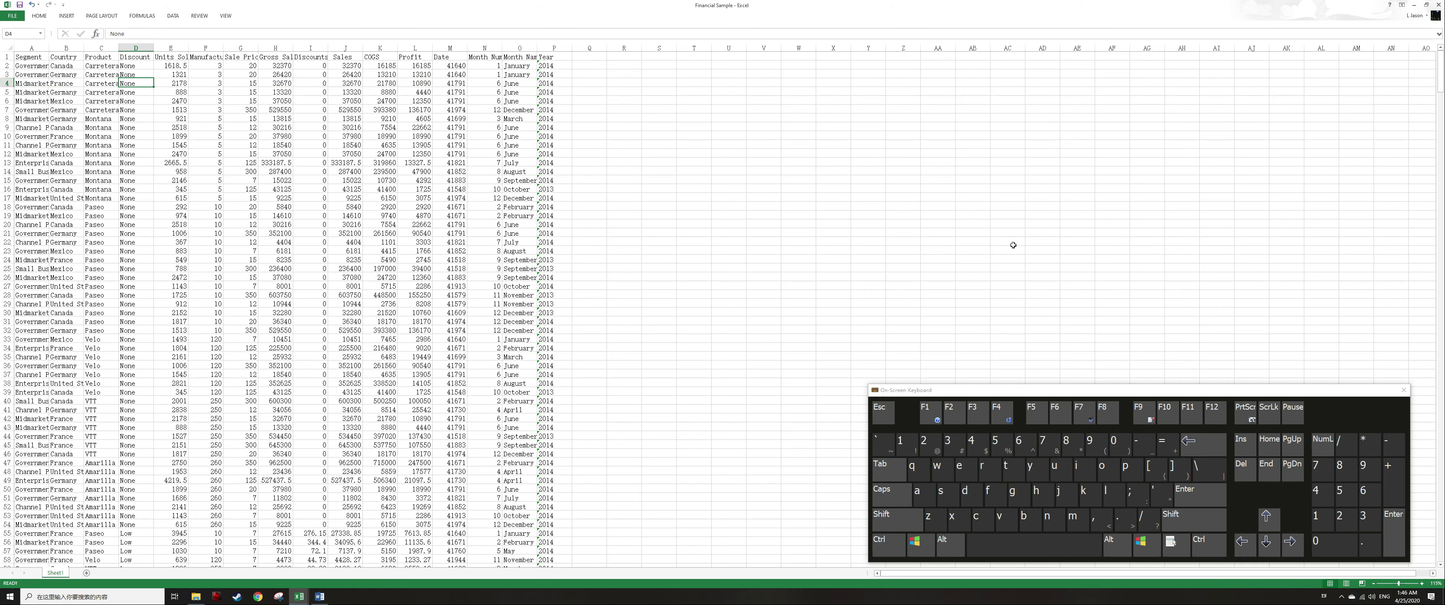
{"action": "key", "text": "ctrl"}
{"action": "key", "text": "ctrl+space"}
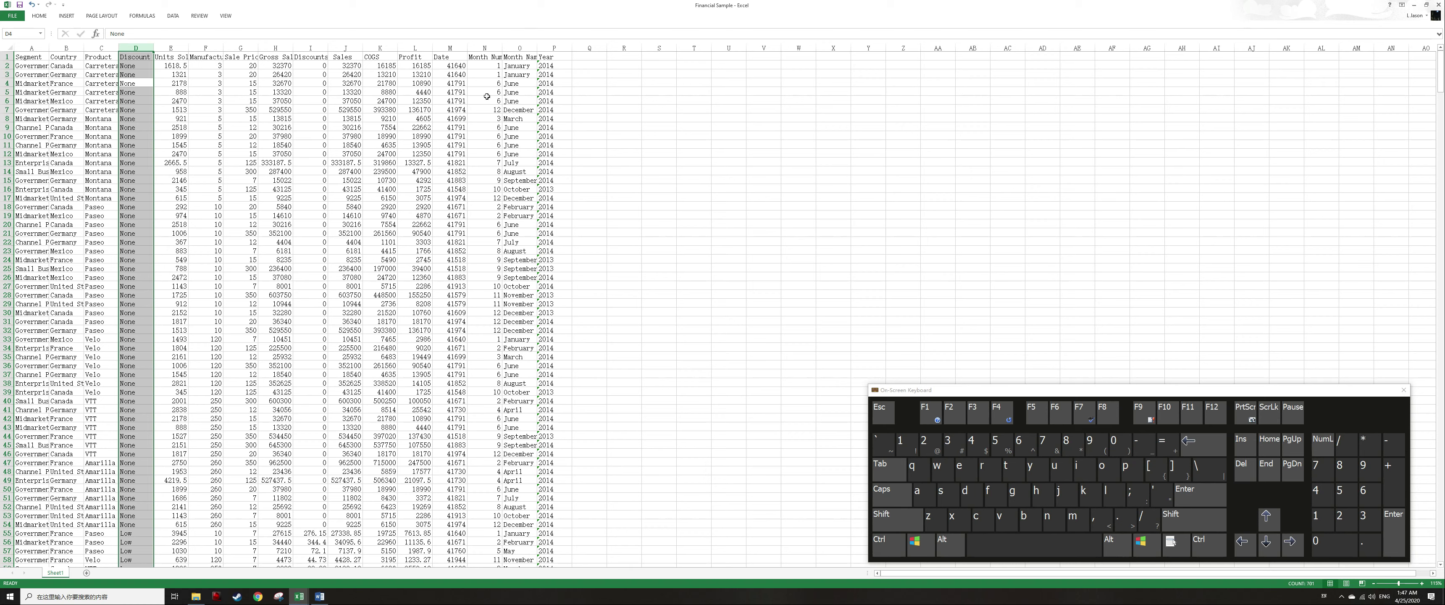
Move from the Date header into the Profit column and extend a small selection downward.
{"action": "left_click", "coordinate": [450, 57]}
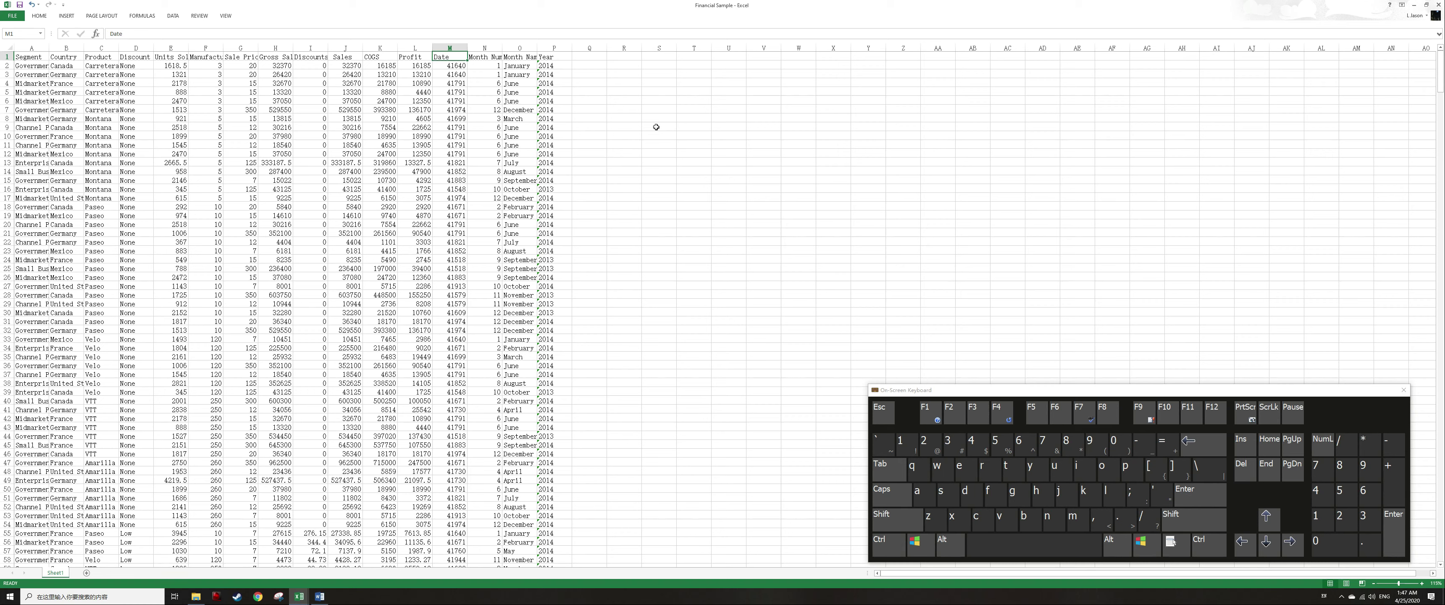
{"action": "key", "text": "Down"}
{"action": "key", "text": "Down"}
{"action": "key", "text": "Down"}
{"action": "key", "text": "Down"}
{"action": "key", "text": "Down"}
{"action": "key", "text": "Down"}
{"action": "key", "text": "Down"}
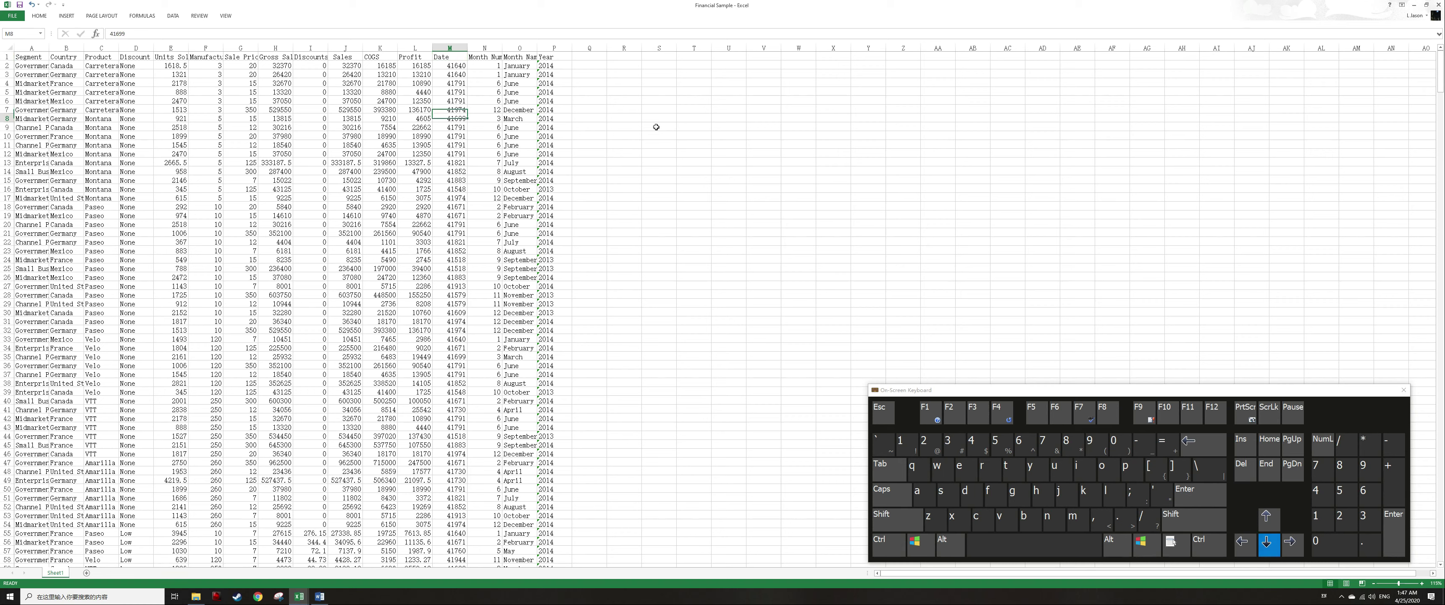
{"action": "key", "text": "Left"}
{"action": "key", "text": "Left"}
{"action": "key", "text": "Left"}
{"action": "key", "text": "Right"}
{"action": "key", "text": "Right"}
{"action": "key", "text": "shift+Down"}
{"action": "key", "text": "shift+Down"}
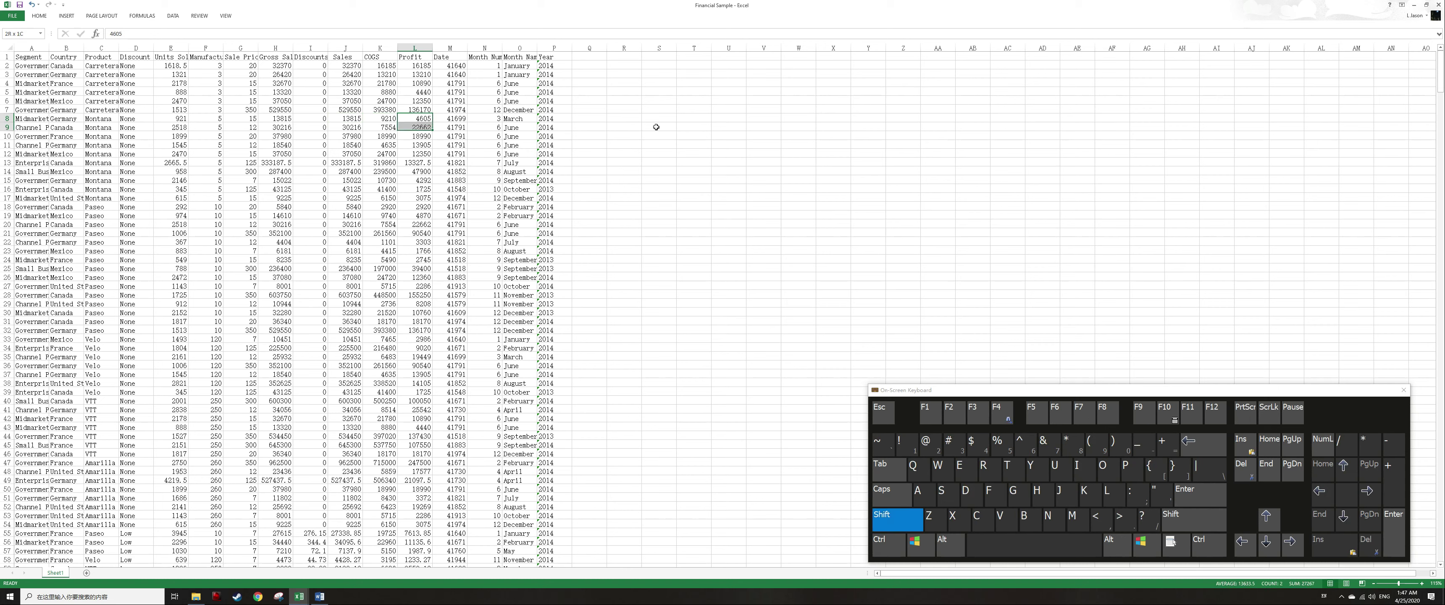
Select row 11 and insert a new blank row above it.
{"action": "key", "text": "Down"}
{"action": "key", "text": "Down"}
{"action": "key", "text": "Down"}
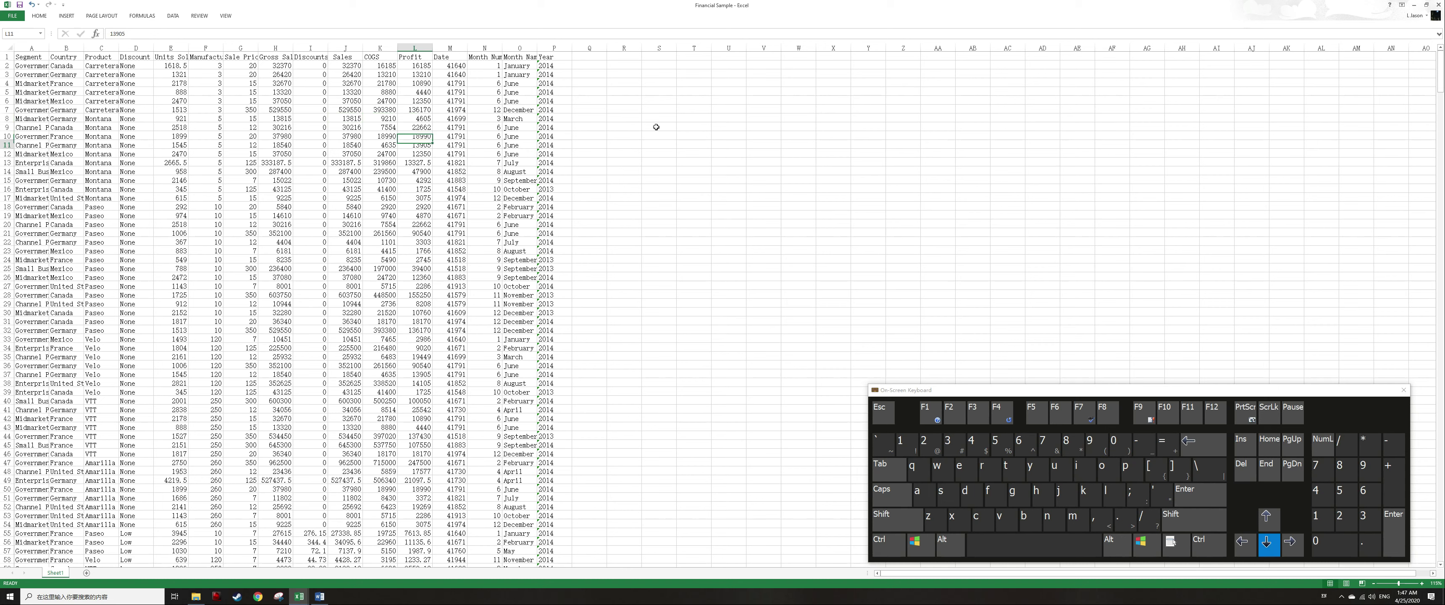
{"action": "key", "text": "shift+space"}
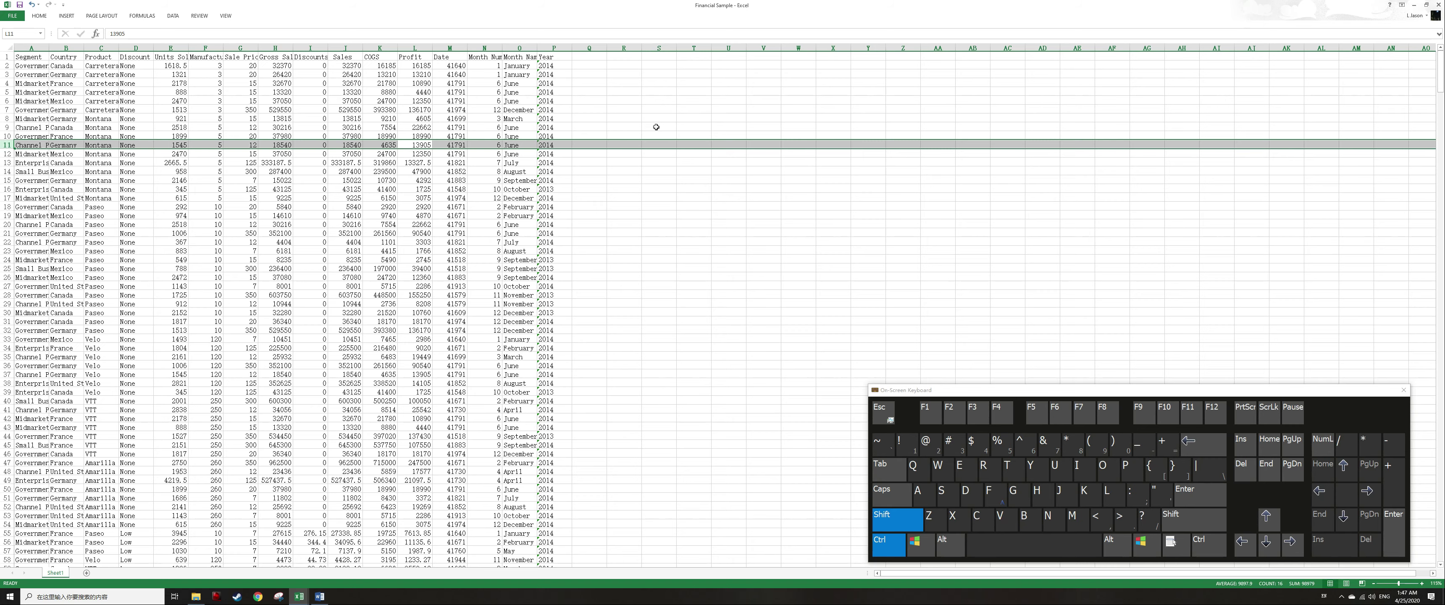
{"action": "key", "text": "ctrl+shift+plus"}
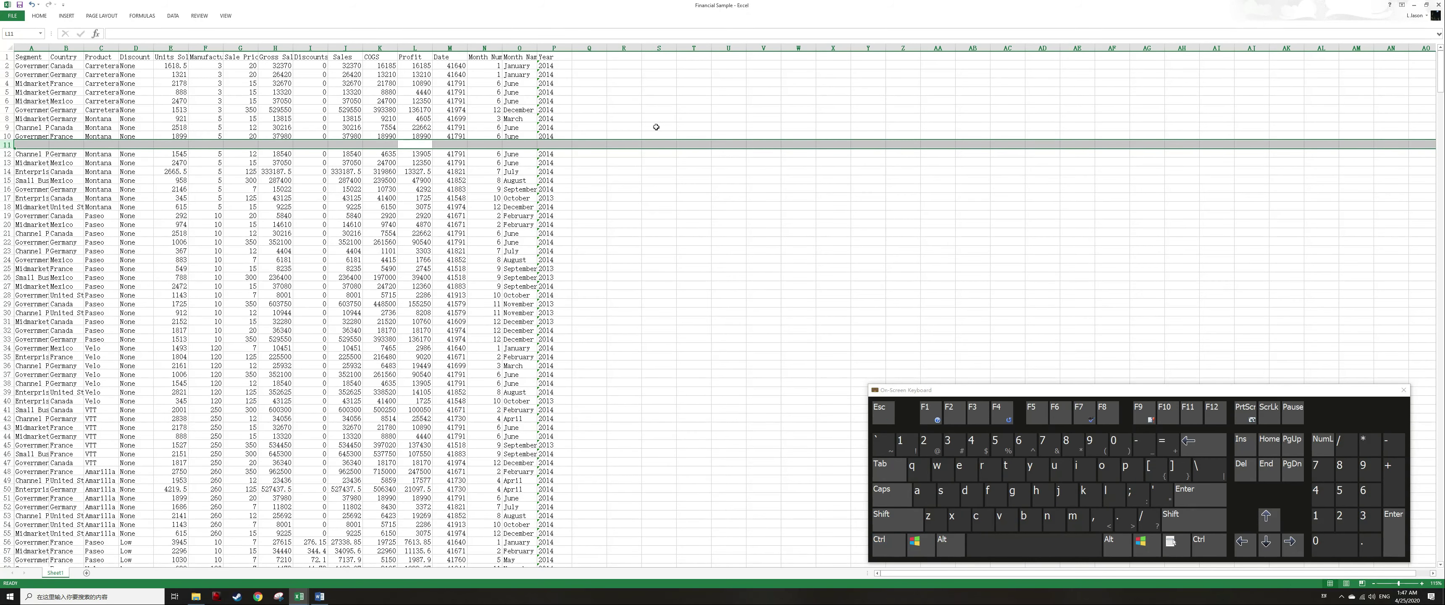
Enter a SUM formula in the blank row's Profit cell totalling the three cells above it.
{"action": "type", "text": "=sum("}
{"action": "key", "text": "Up"}
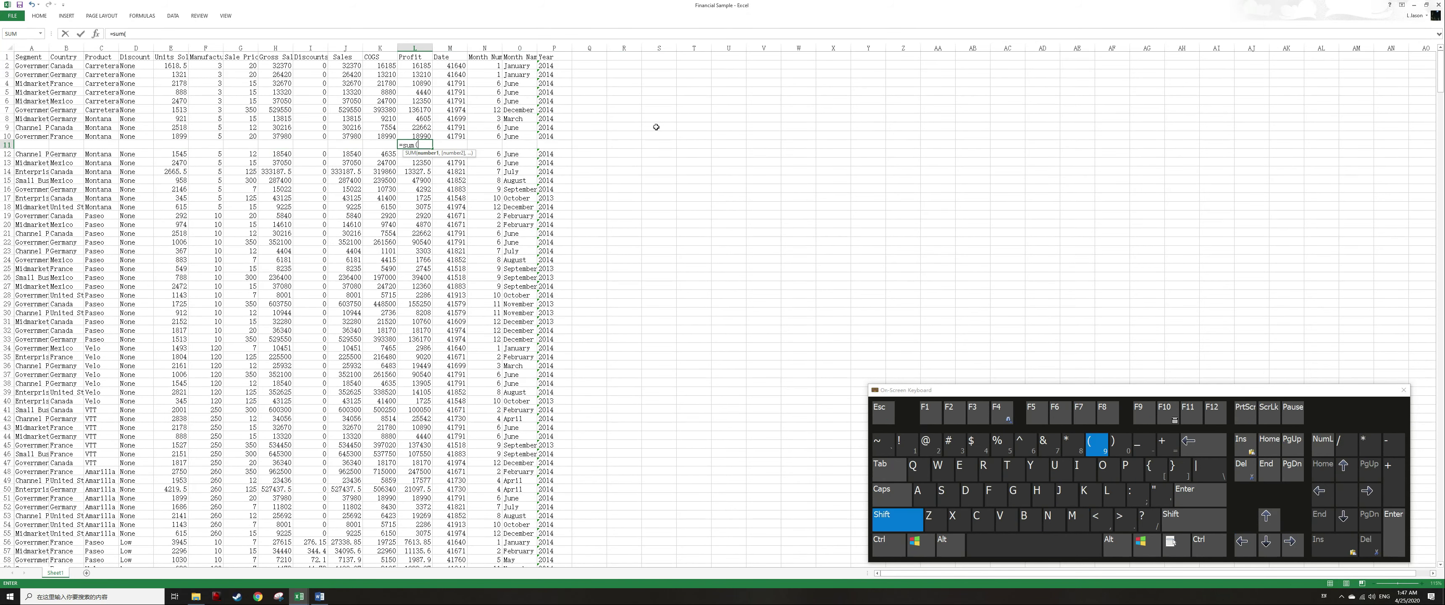
{"action": "key", "text": "shift+Up"}
{"action": "key", "text": "shift+Up"}
{"action": "key", "text": "Return"}
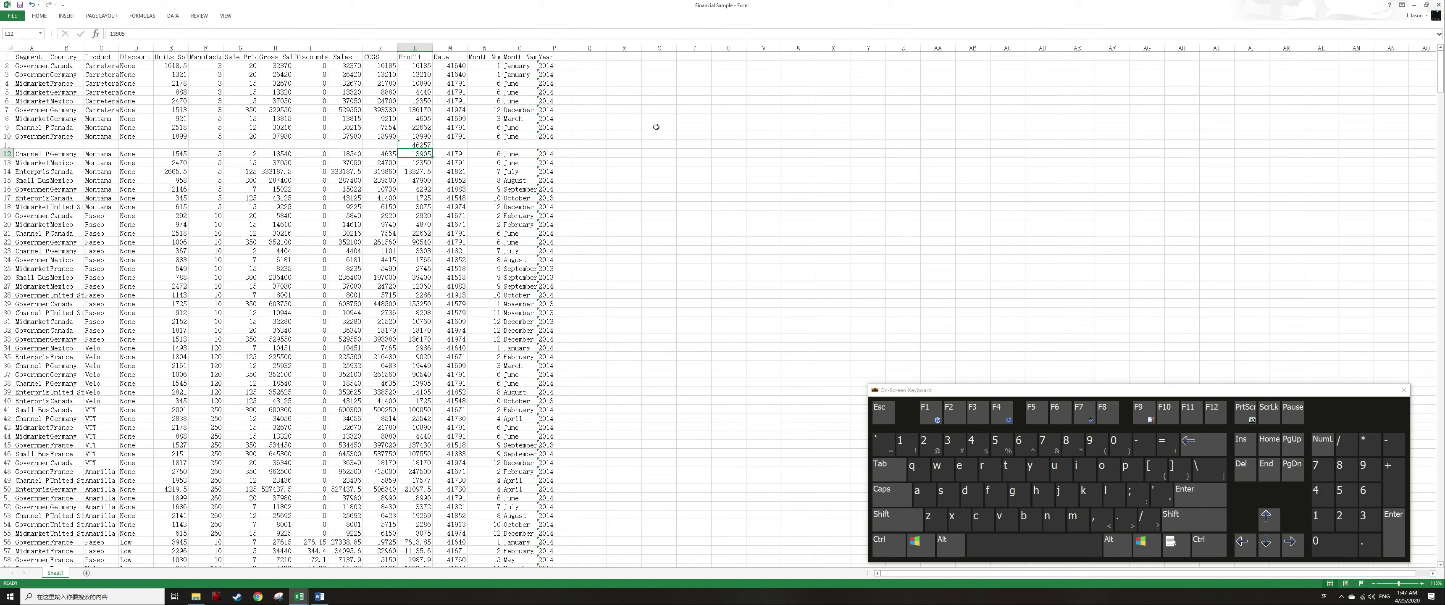
Delete the row holding the SUM formula, undoing once and reselecting row 11.
{"action": "key", "text": "Up"}
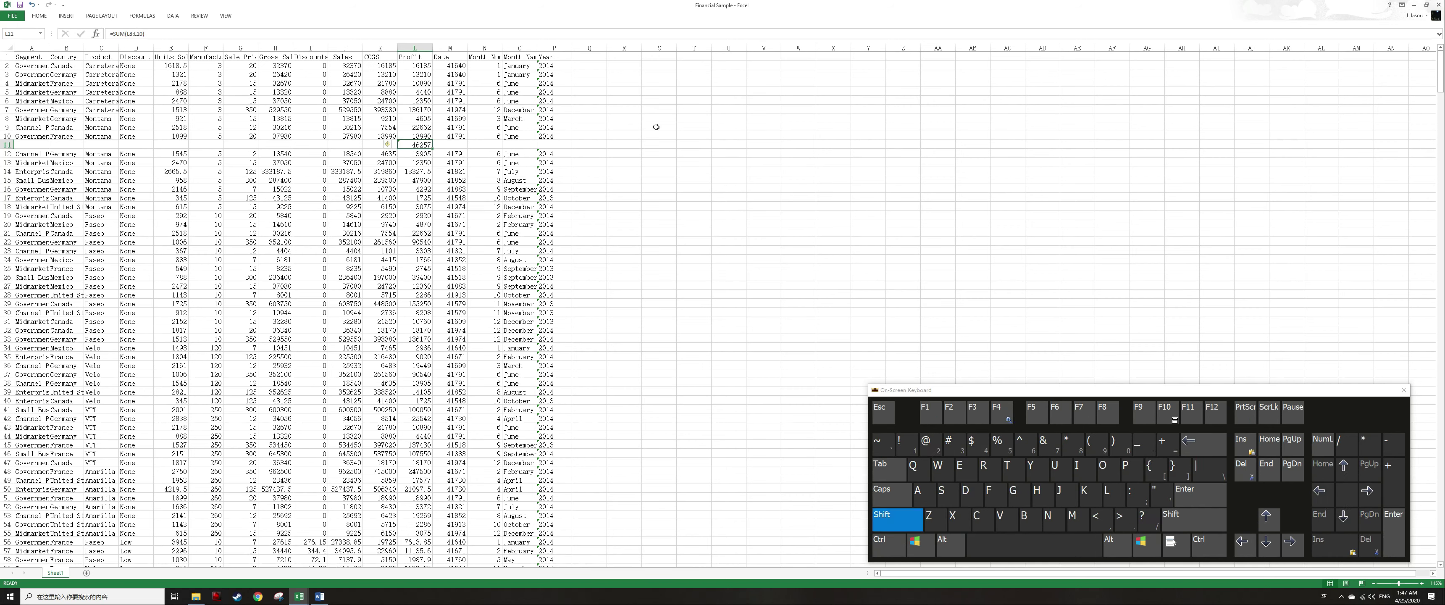
{"action": "key", "text": "shift+space"}
{"action": "key", "text": "ctrl+minus"}
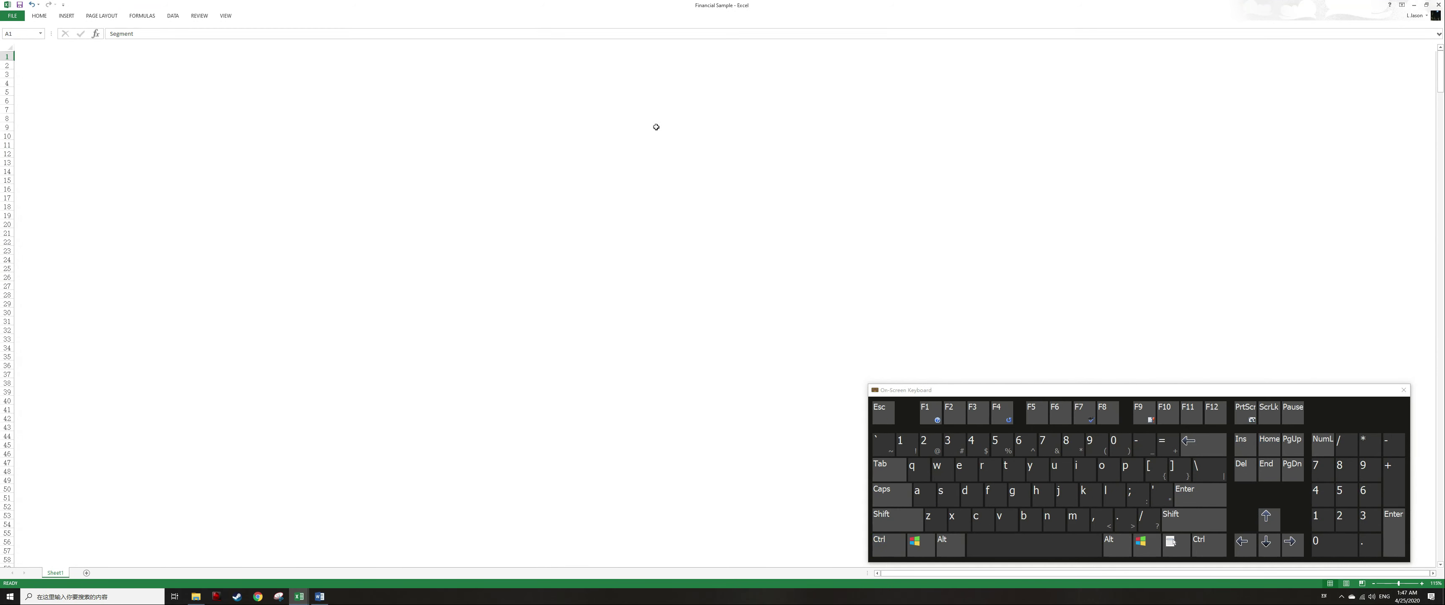
{"action": "key", "text": "ctrl+z"}
{"action": "key", "text": "shift+space"}
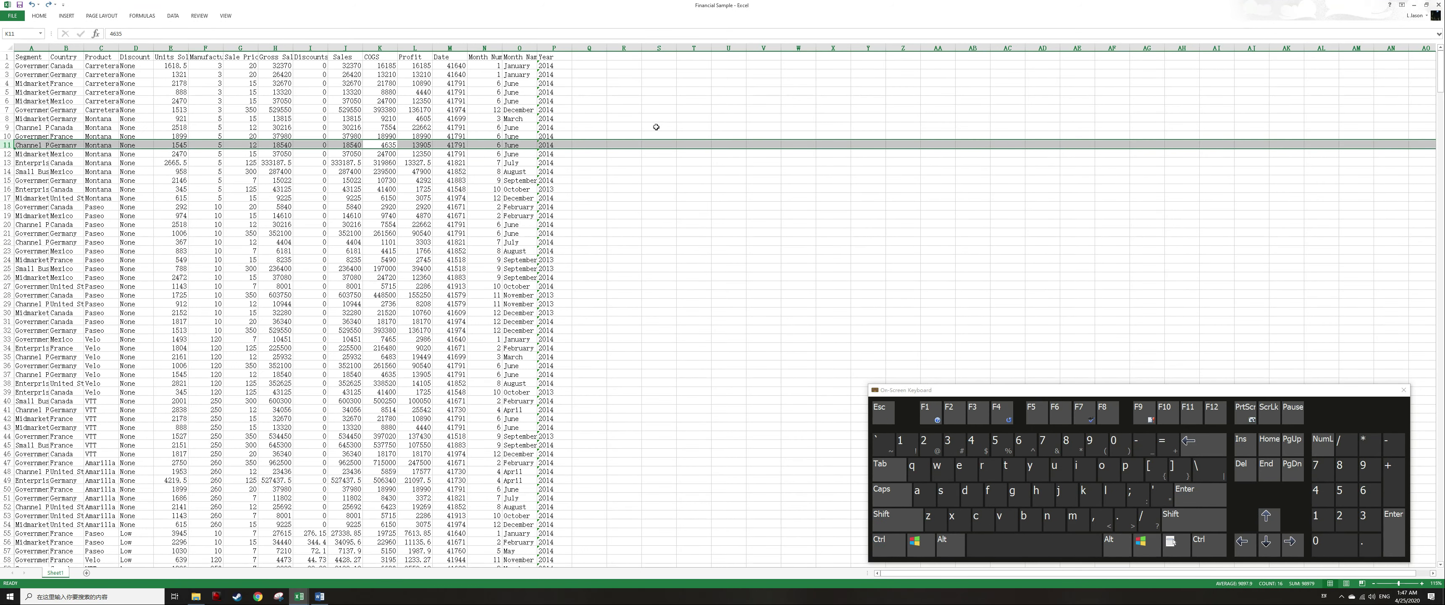
Insert a blank row above row 11 and delete it again.
{"action": "key", "text": "ctrl+shift+equal"}
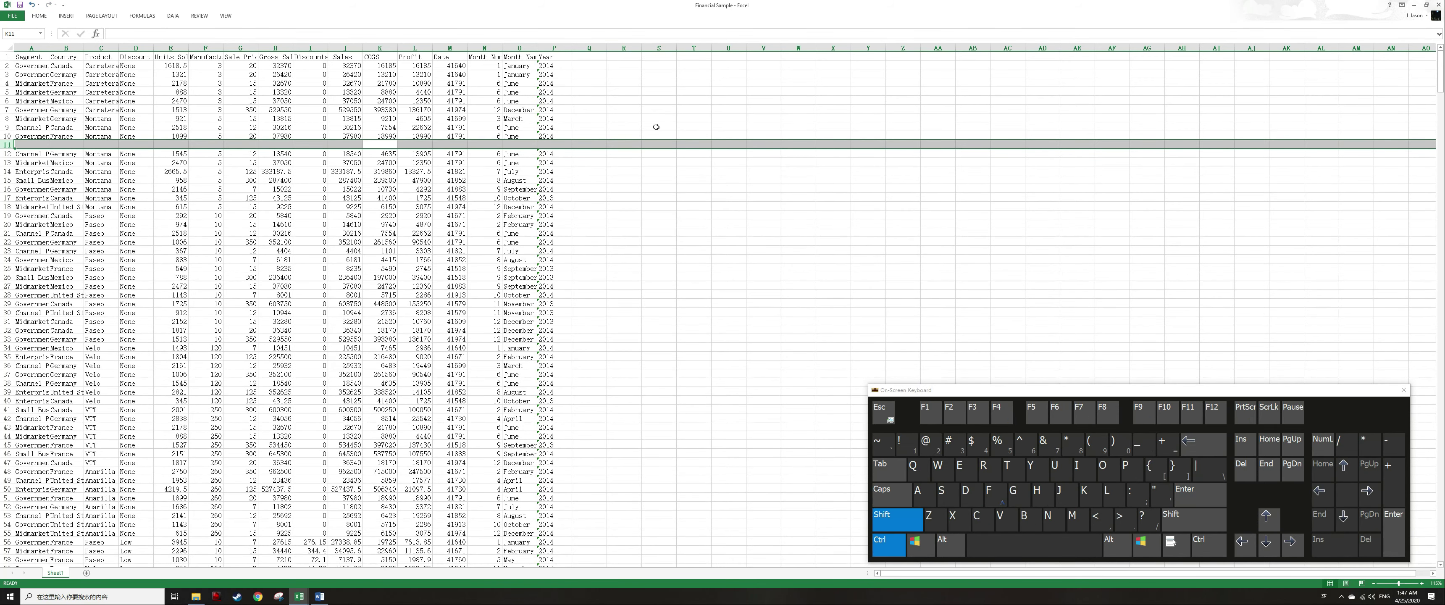
{"action": "key", "text": "ctrl+minus"}
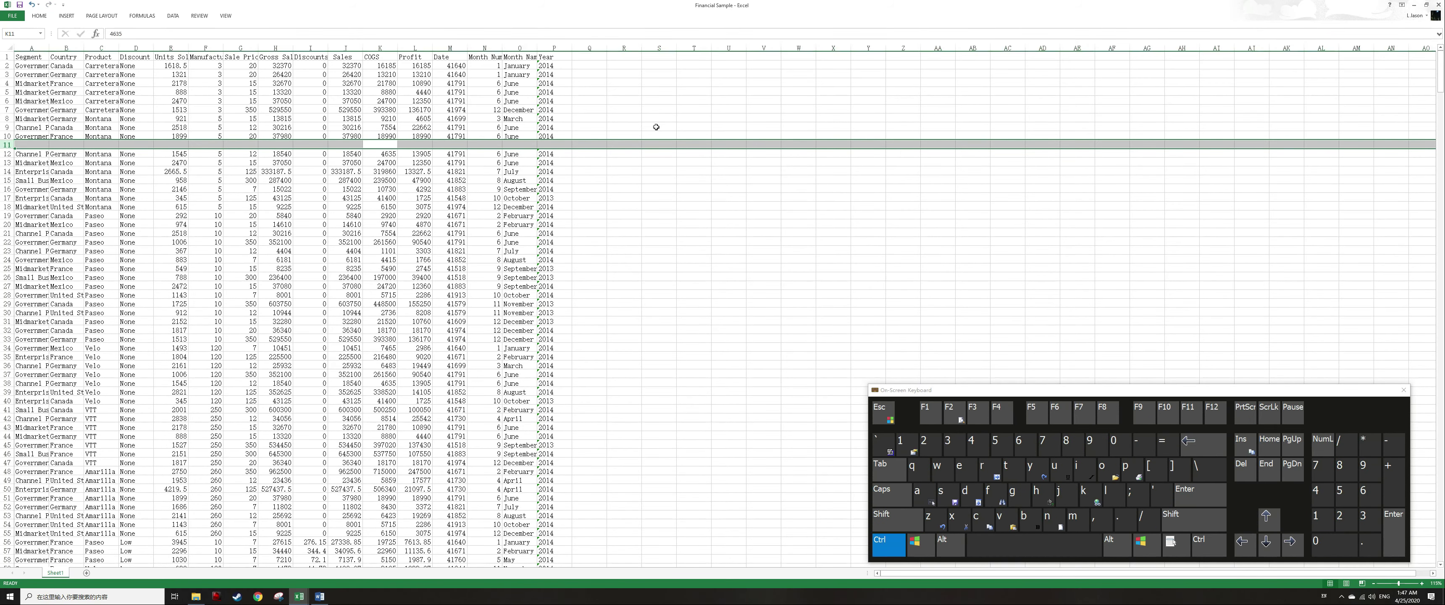
{"action": "key", "text": "Down"}
{"action": "key", "text": "Up"}
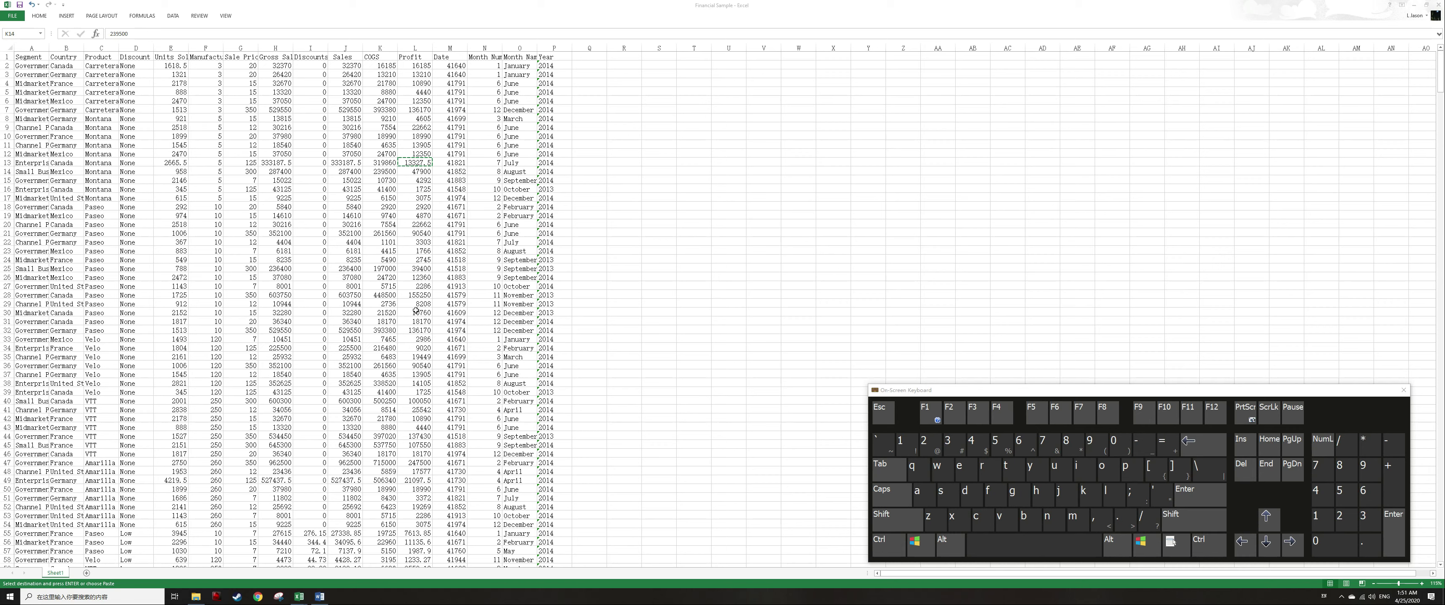
Open the shortcut menu for a cell in the Sales column, first with the mouse and then from the keyboard.
{"action": "right_click", "coordinate": [358, 197]}
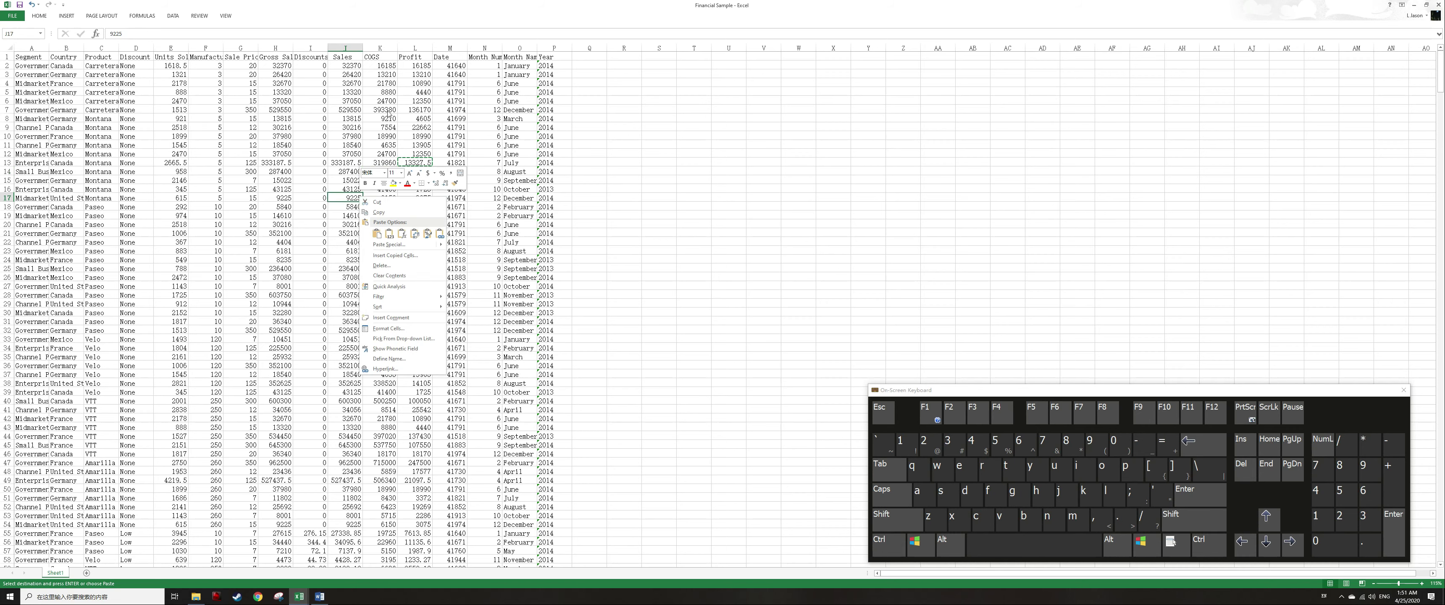
{"action": "left_click", "coordinate": [583, 178]}
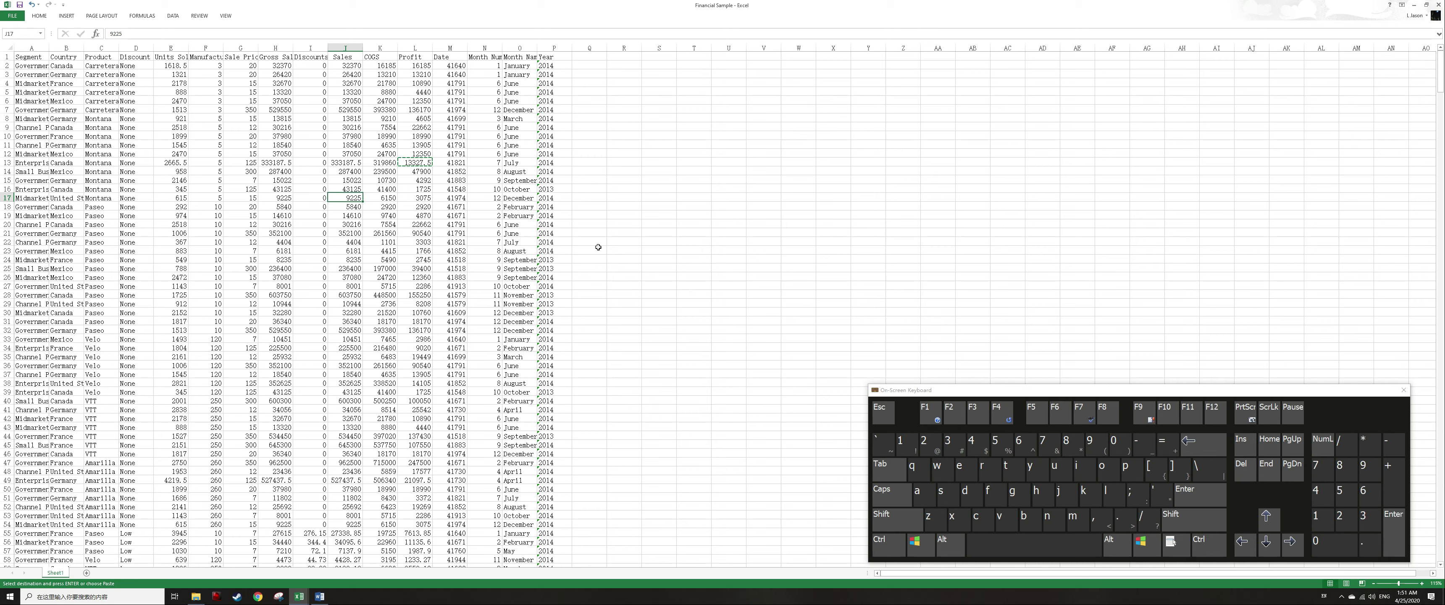
{"action": "key", "text": "Escape"}
{"action": "key", "text": "Menu"}
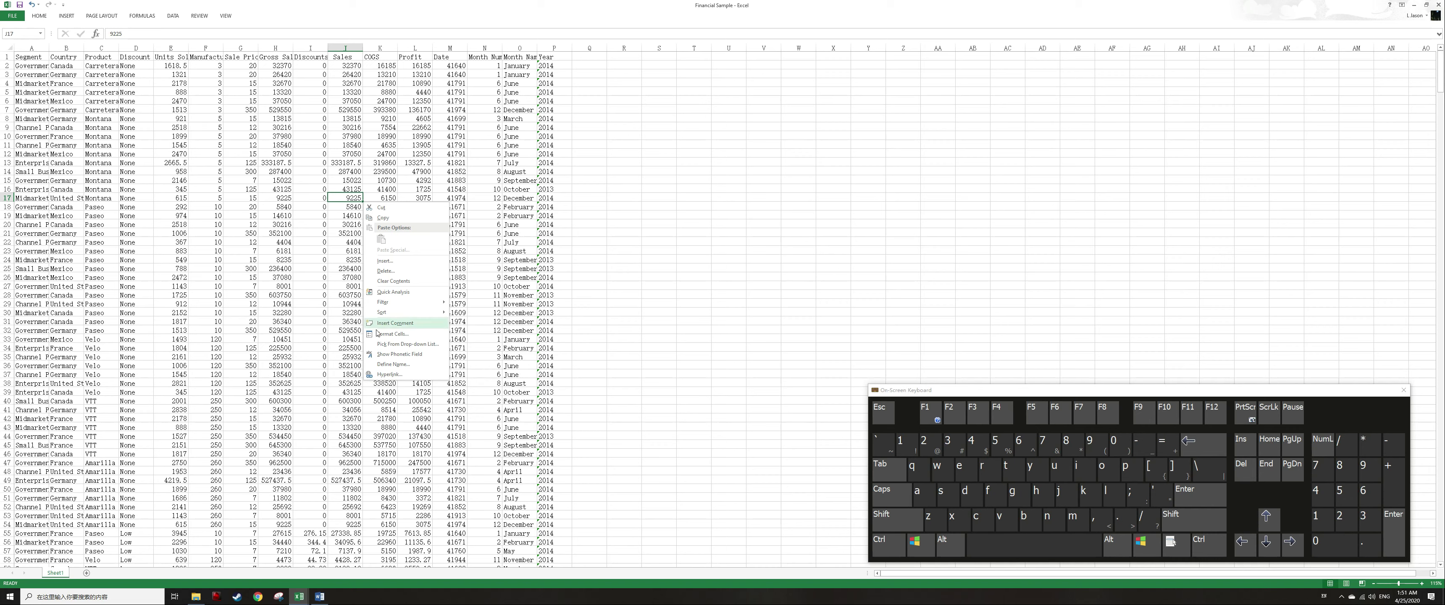
Open Format Cells for the selected Sales cell and browse the number format categories from the keyboard.
{"action": "key", "text": "f"}
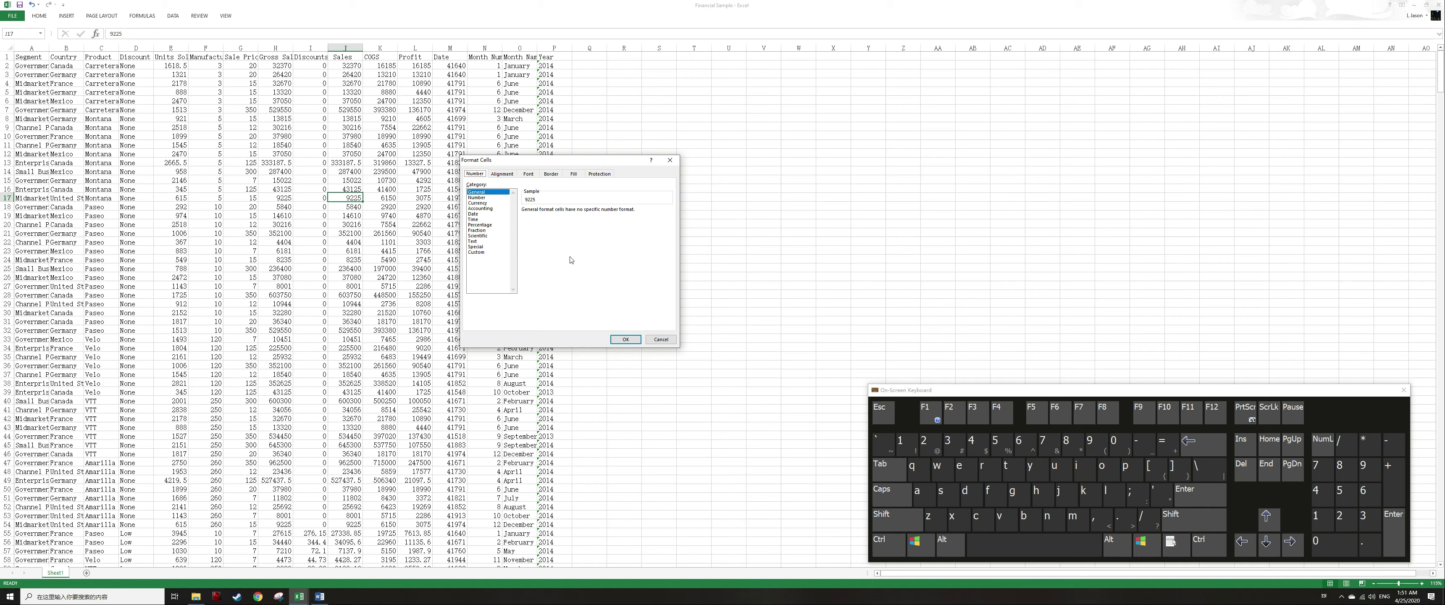
{"action": "key", "text": "alt"}
{"action": "key", "text": "Down"}
{"action": "key", "text": "Down"}
{"action": "key", "text": "Down"}
{"action": "key", "text": "Down"}
{"action": "key", "text": "Down"}
{"action": "key", "text": "Down"}
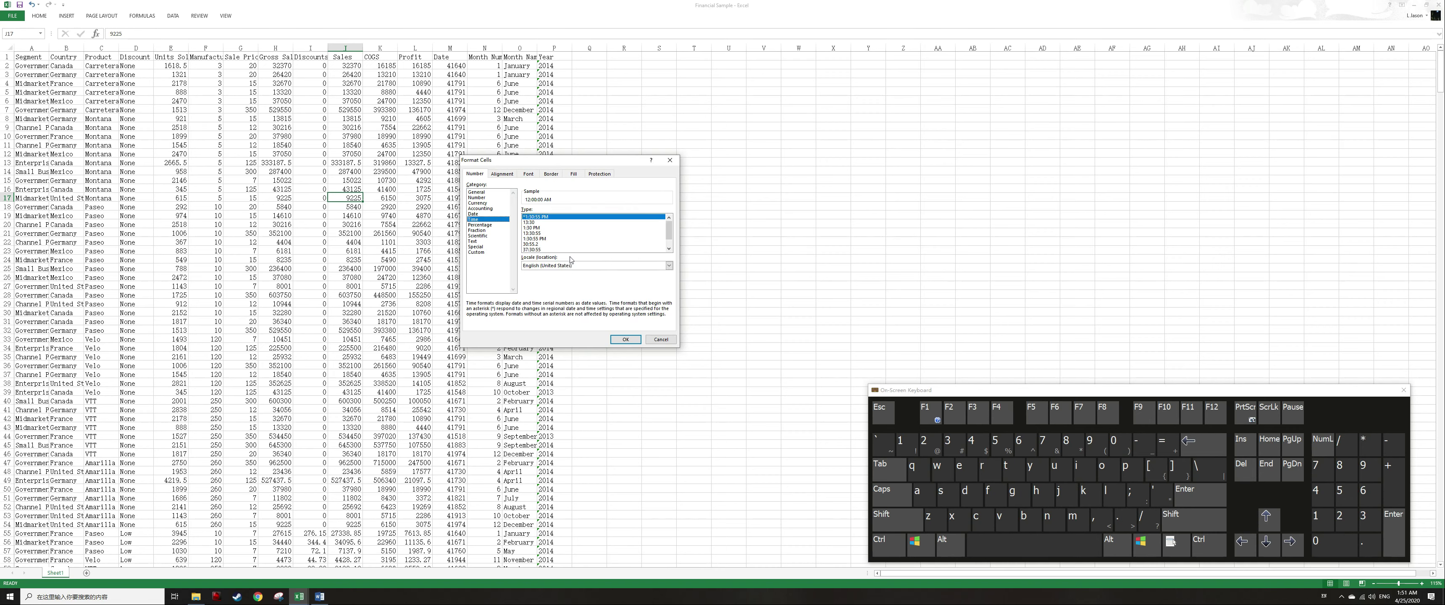
{"action": "key", "text": "Up"}
{"action": "key", "text": "Up"}
{"action": "key", "text": "Up"}
{"action": "key", "text": "Down"}
{"action": "key", "text": "Down"}
{"action": "key", "text": "Down"}
{"action": "key", "text": "Down"}
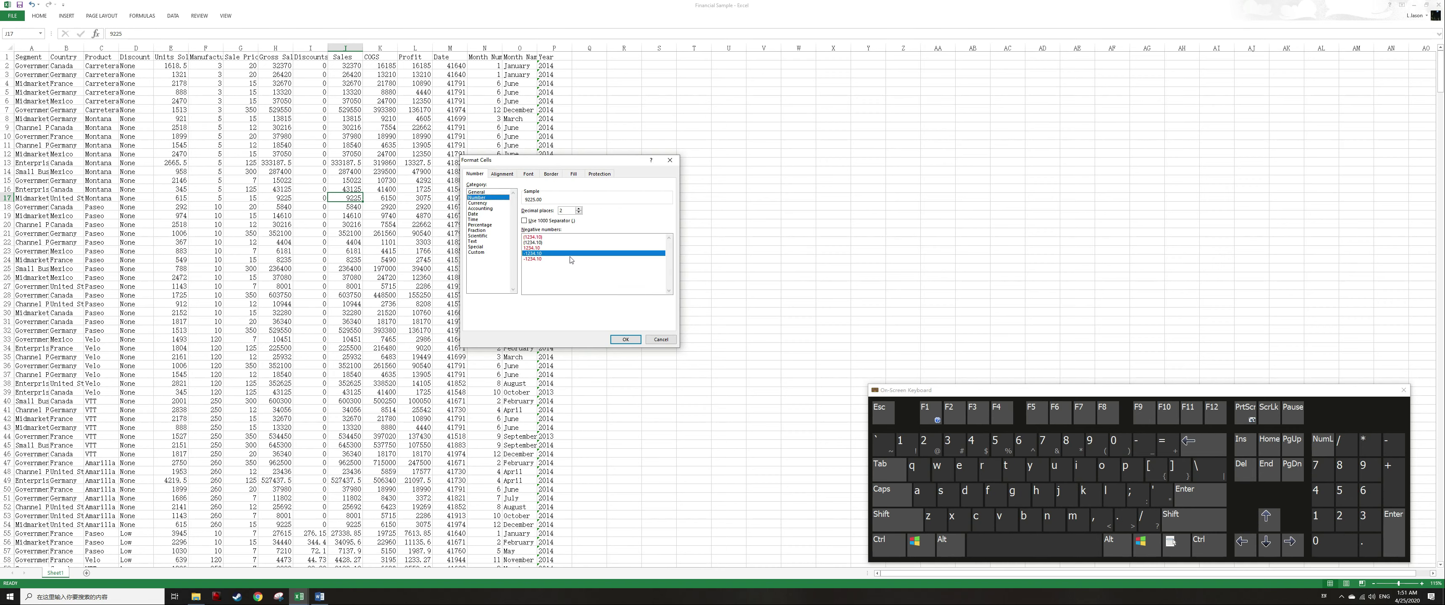
{"action": "key", "text": "Up"}
{"action": "key", "text": "Up"}
{"action": "key", "text": "Up"}
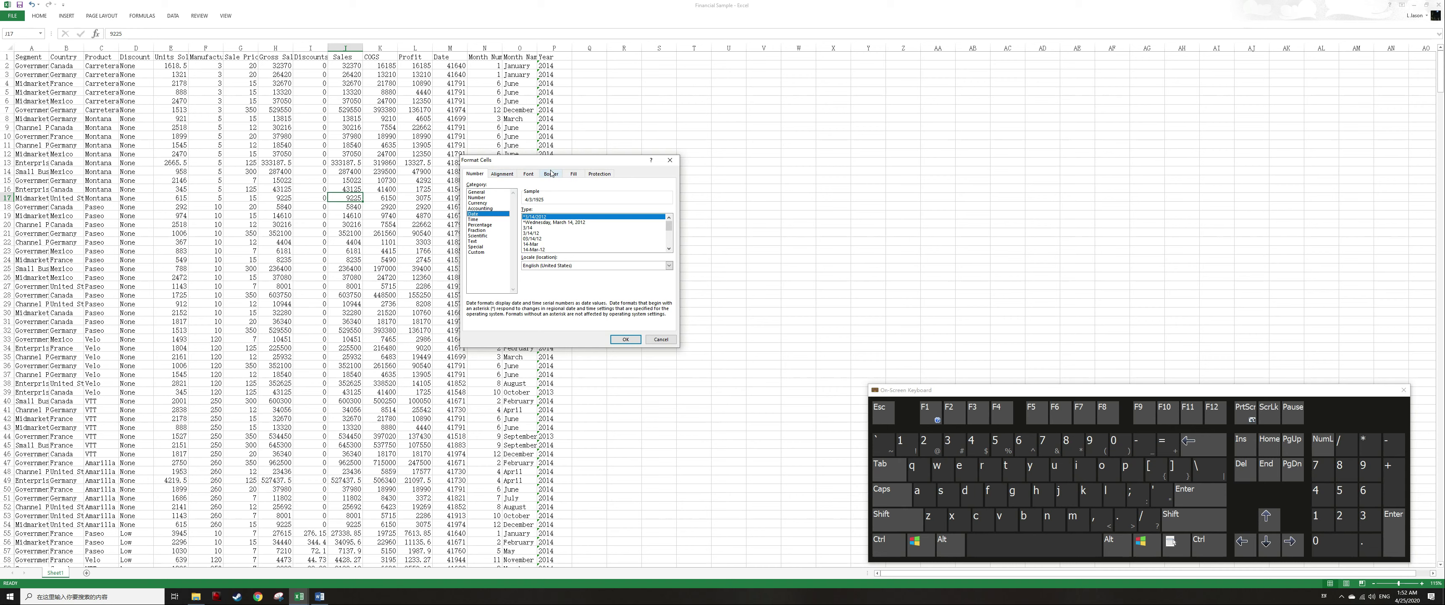
Cycle through the dialog's Alignment, Font and Border tabs back to Number, then cancel the dialog.
{"action": "key", "text": "ctrl"}
{"action": "key", "text": "ctrl+Tab"}
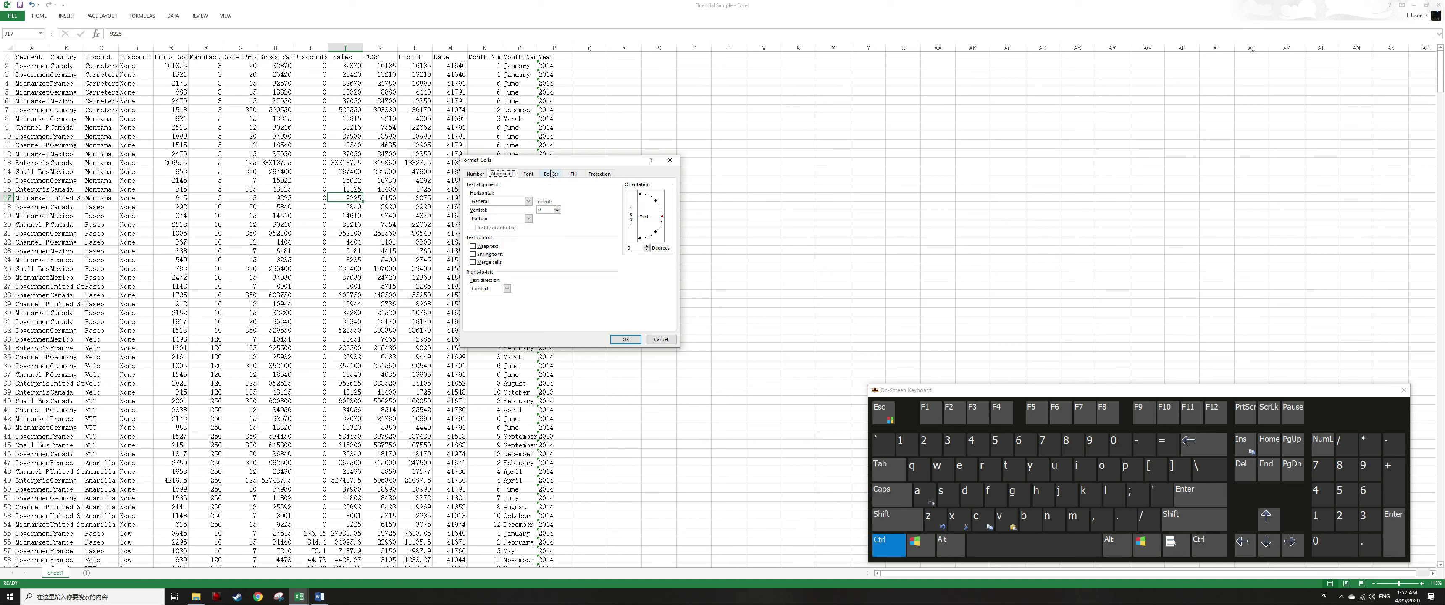
{"action": "key", "text": "ctrl+Tab"}
{"action": "key", "text": "ctrl+Tab"}
{"action": "key", "text": "ctrl+Page_Up"}
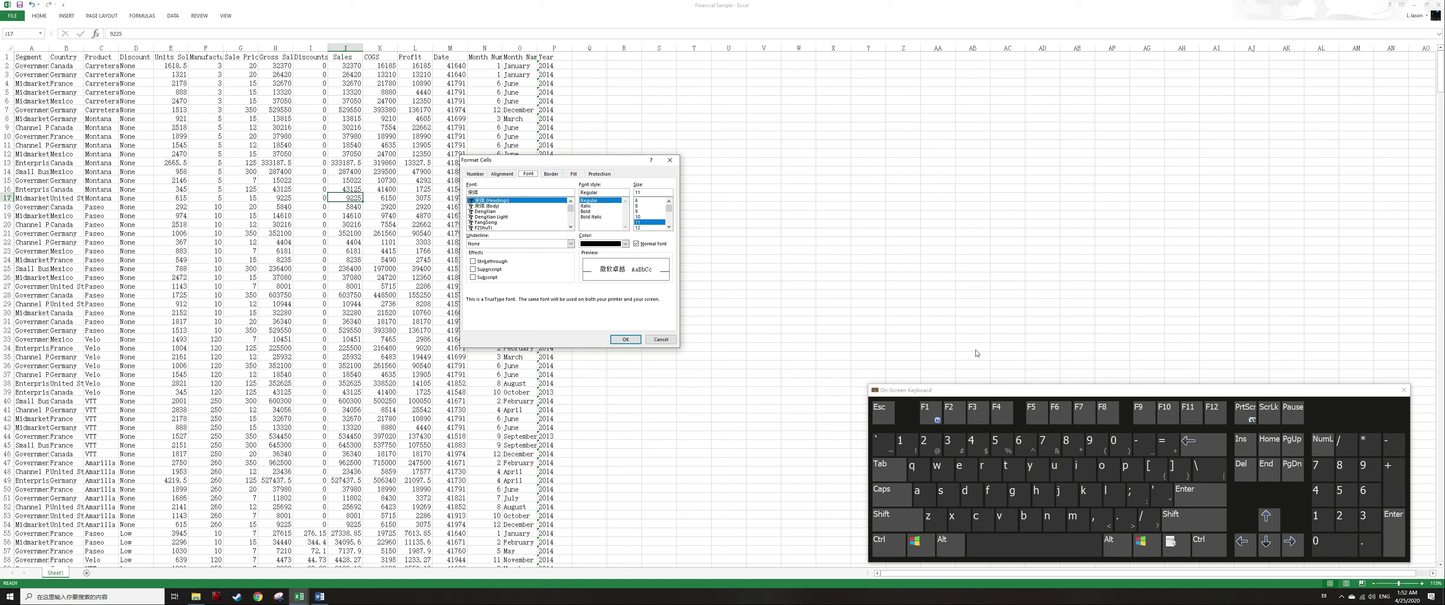
{"action": "key", "text": "alt"}
{"action": "key", "text": "alt+s"}
{"action": "key", "text": "ctrl+Tab"}
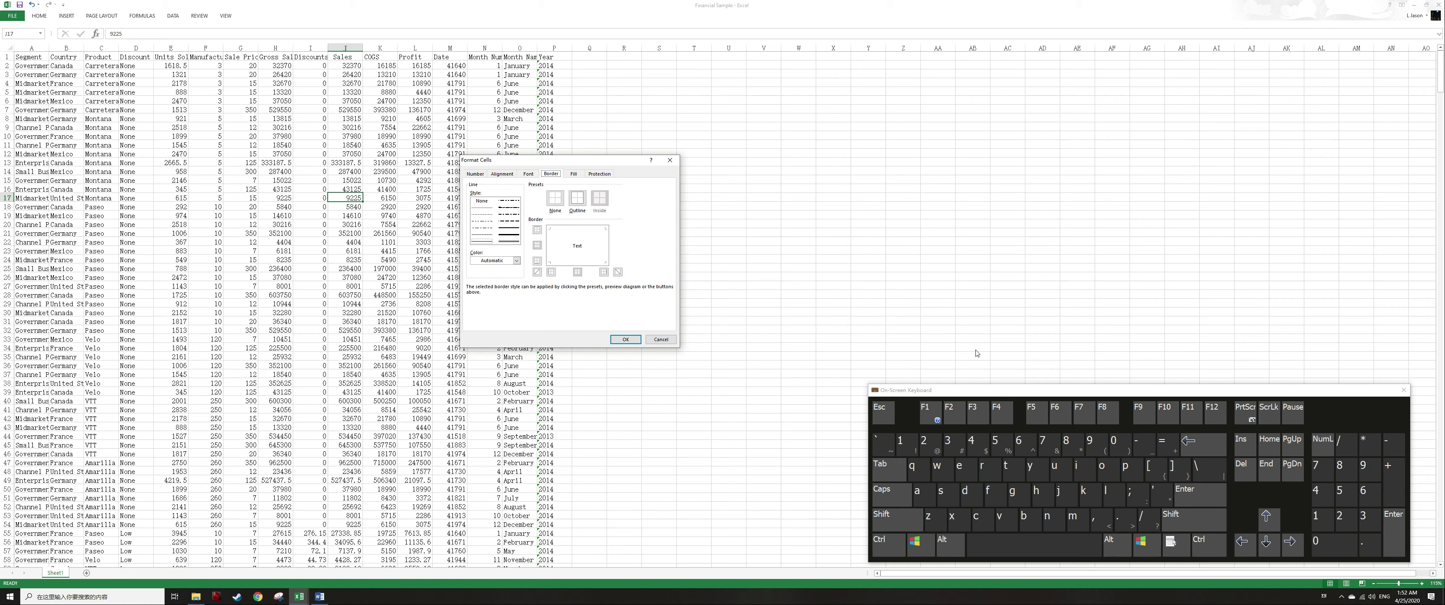
{"action": "key", "text": "ctrl+Page_Down"}
{"action": "key", "text": "ctrl+Page_Down"}
{"action": "key", "text": "ctrl+Page_Down"}
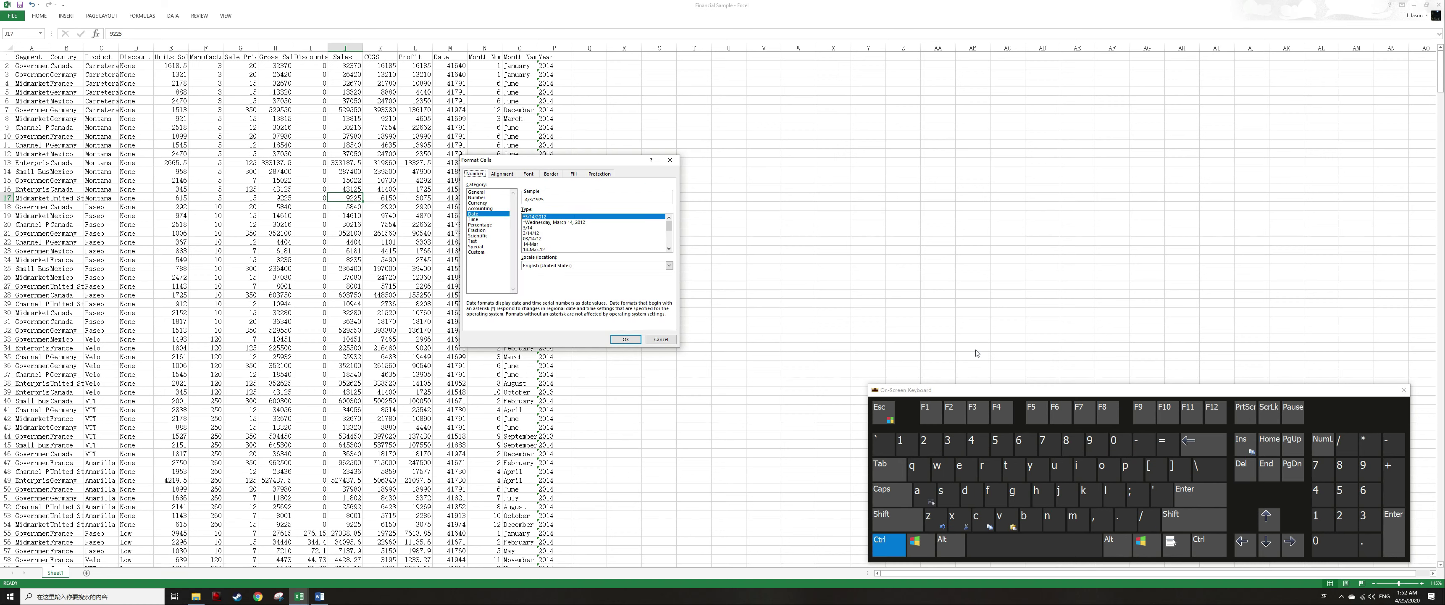
{"action": "key", "text": "alt"}
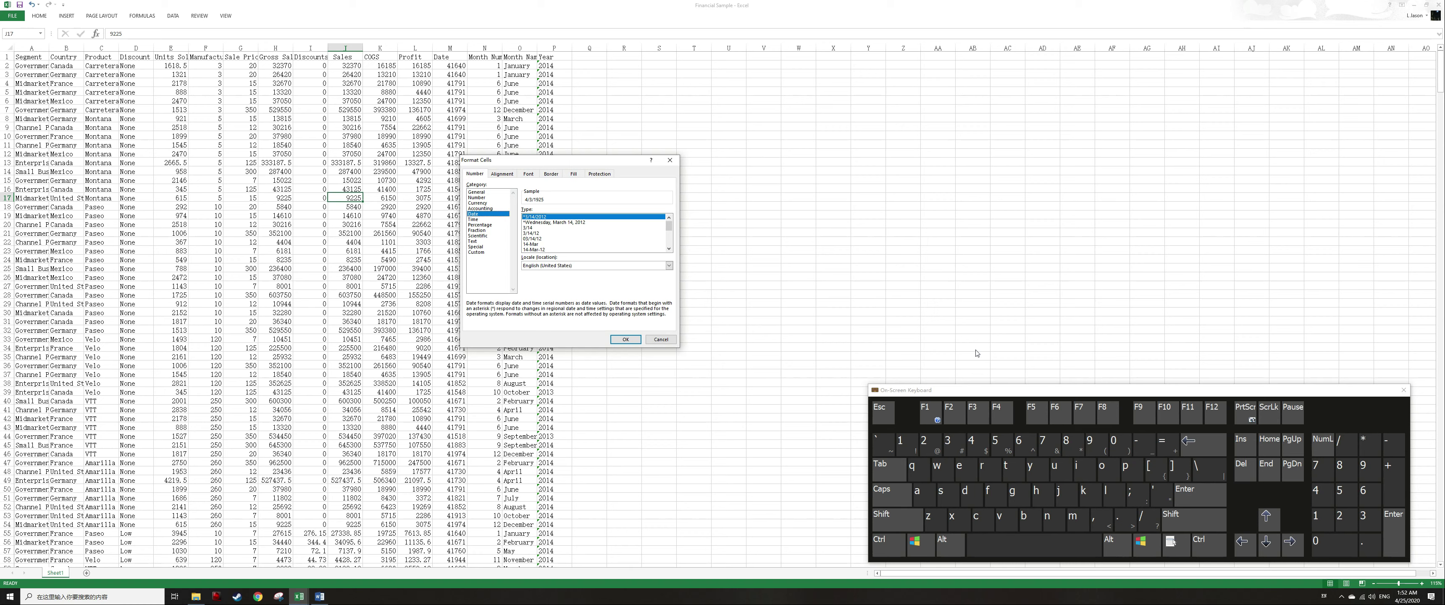
{"action": "key", "text": "Escape"}
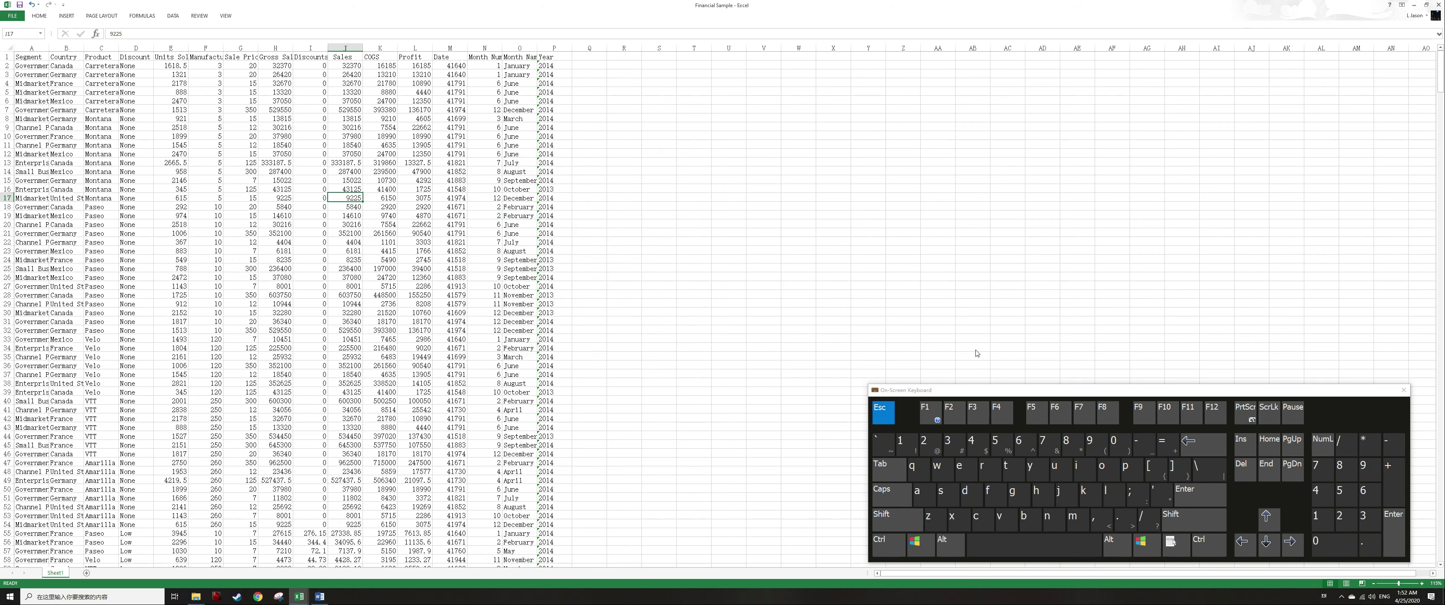
Format the Units Sold column as Number with 0 decimal places and the 1000 separator.
{"action": "key", "text": "Left"}
{"action": "key", "text": "Left"}
{"action": "key", "text": "Left"}
{"action": "key", "text": "Left"}
{"action": "key", "text": "Left"}
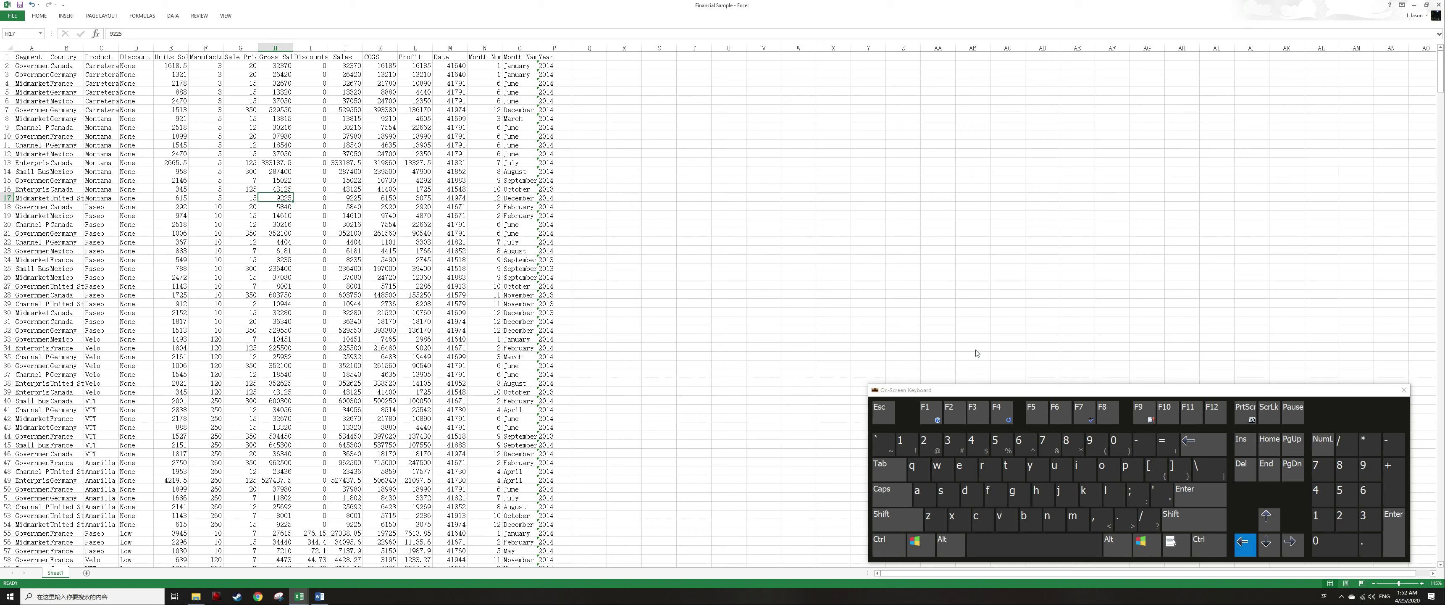
{"action": "key", "text": "ctrl+space"}
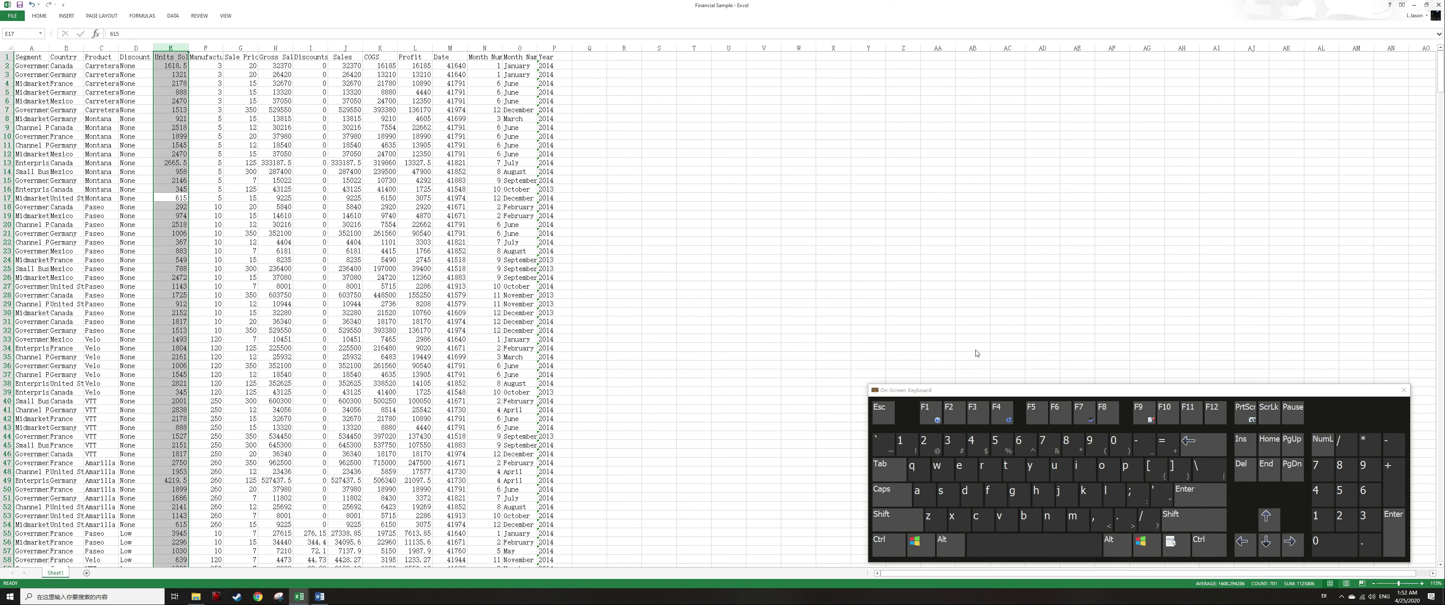
{"action": "key", "text": "shift+F10"}
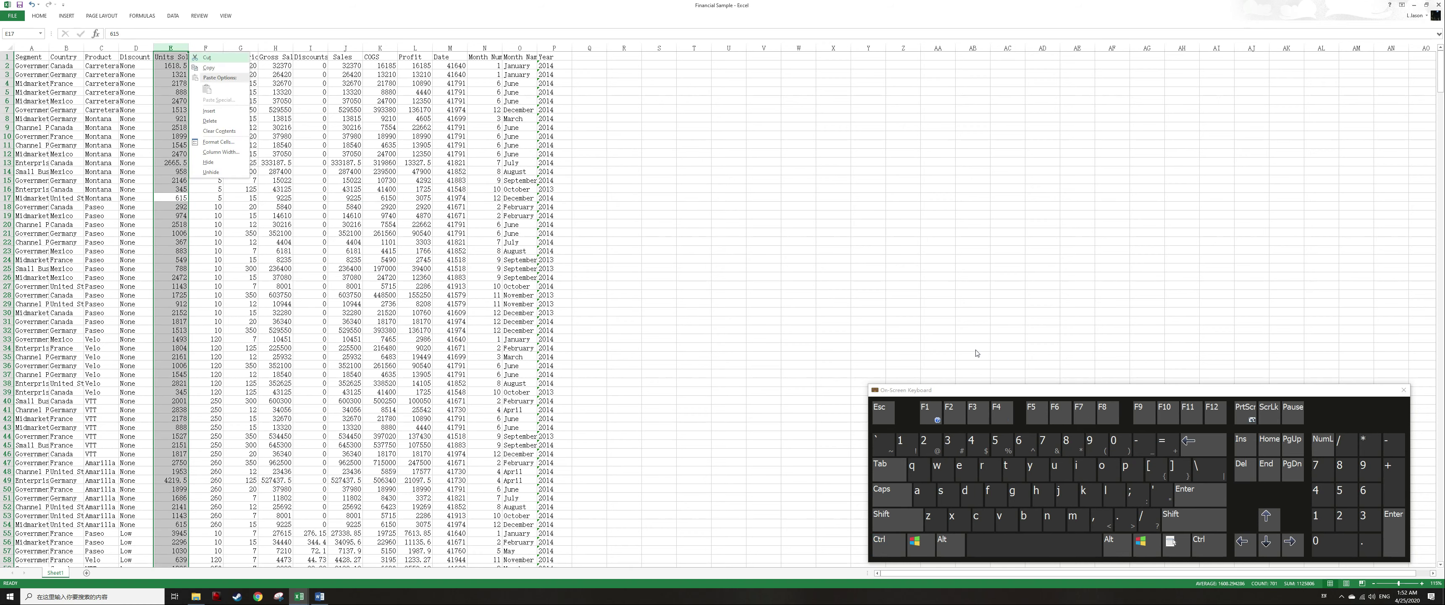
{"action": "key", "text": "f"}
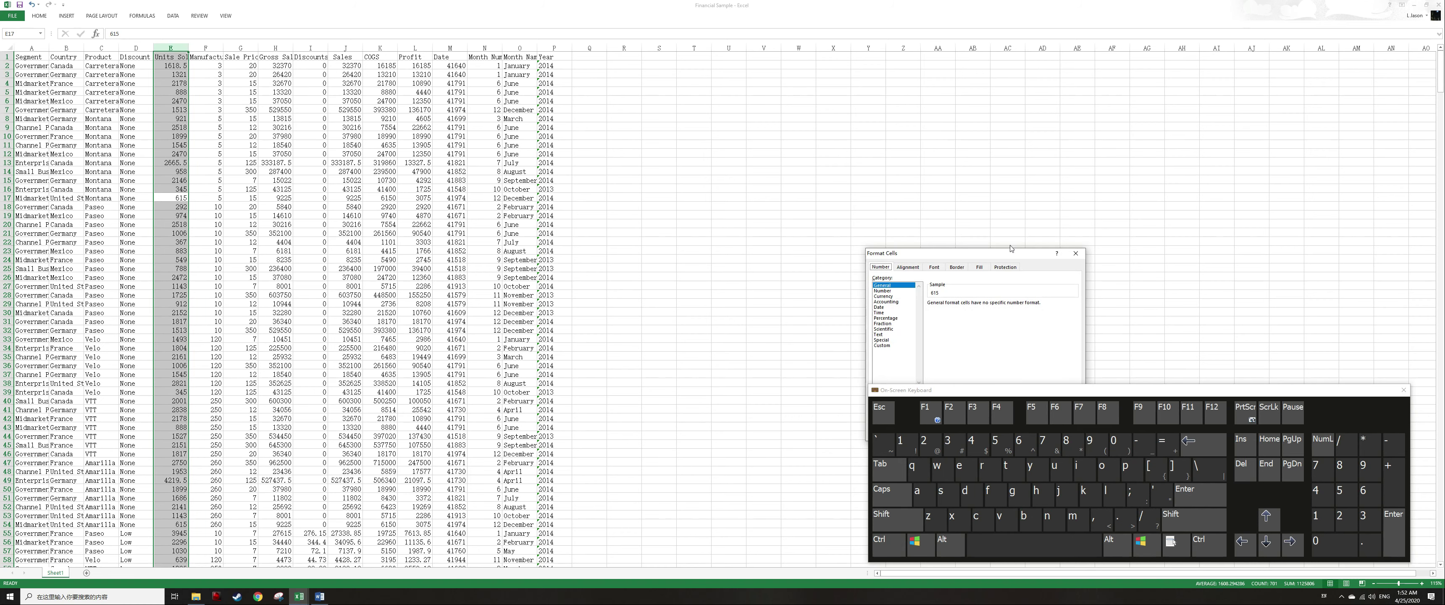
{"action": "left_click_drag", "start_coordinate": [1013, 254], "coordinate": [793, 123]}
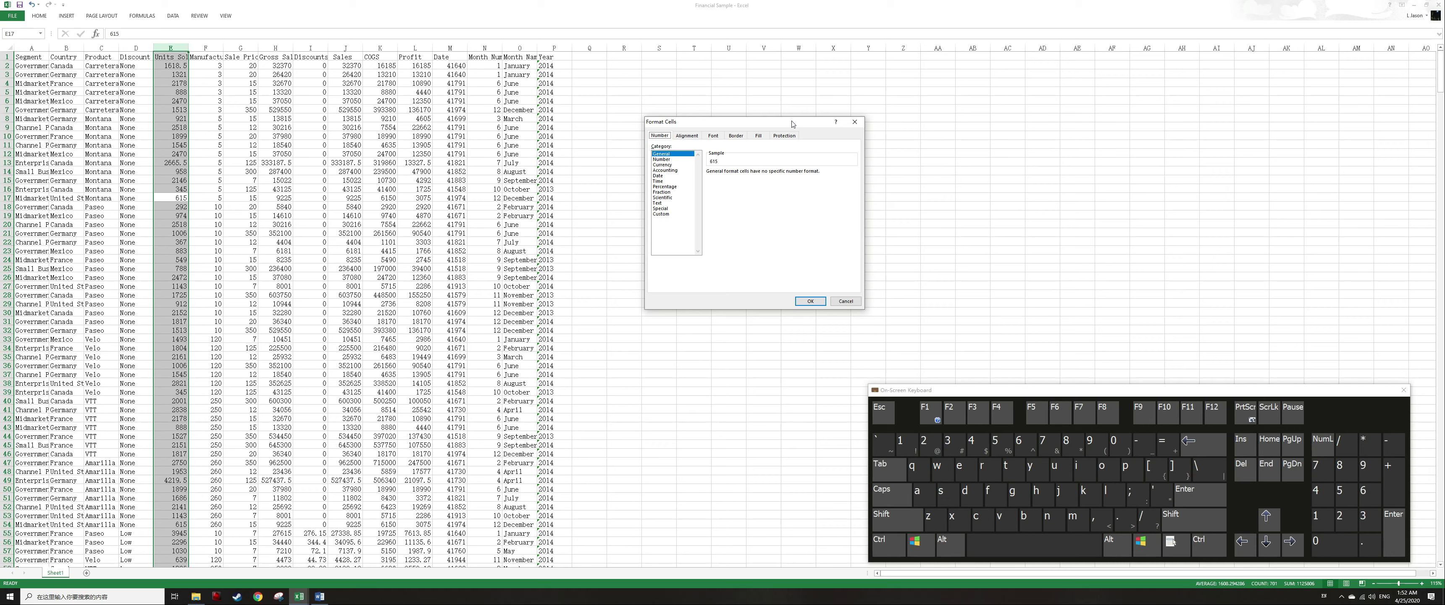
{"action": "key", "text": "alt+c"}
{"action": "key", "text": "n"}
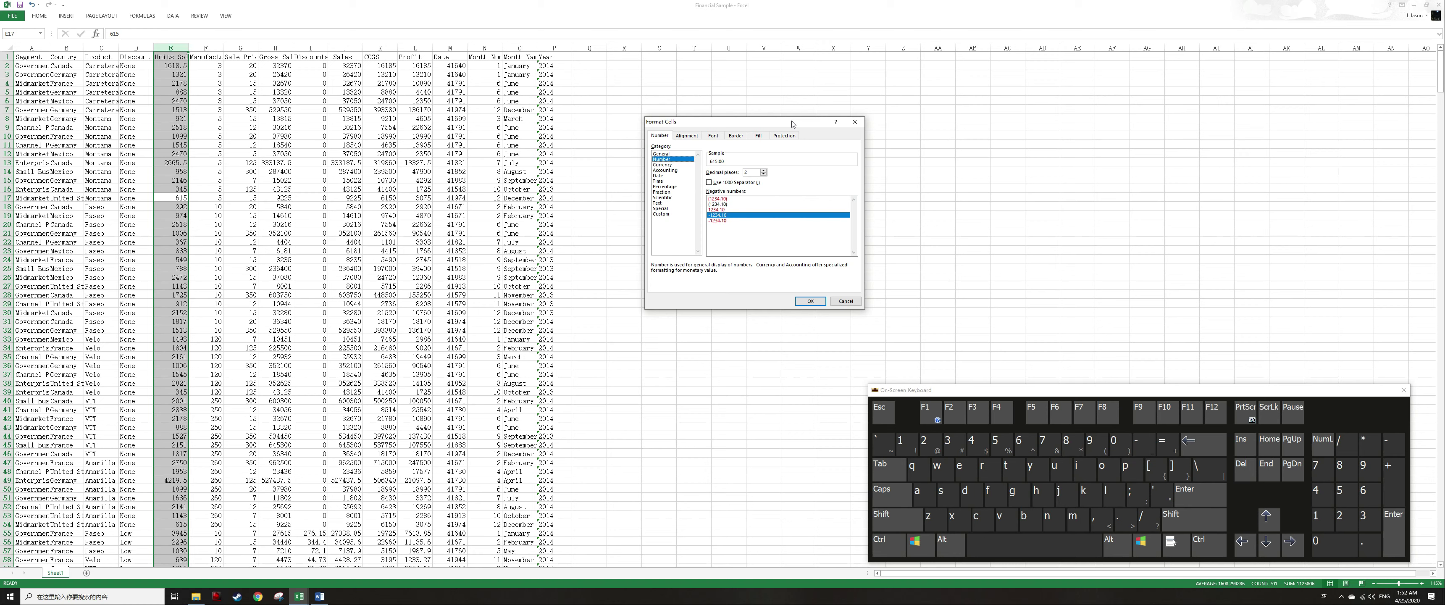
{"action": "key", "text": "alt+d"}
{"action": "type", "text": "0"}
{"action": "key", "text": "alt+u"}
{"action": "key", "text": "Return"}
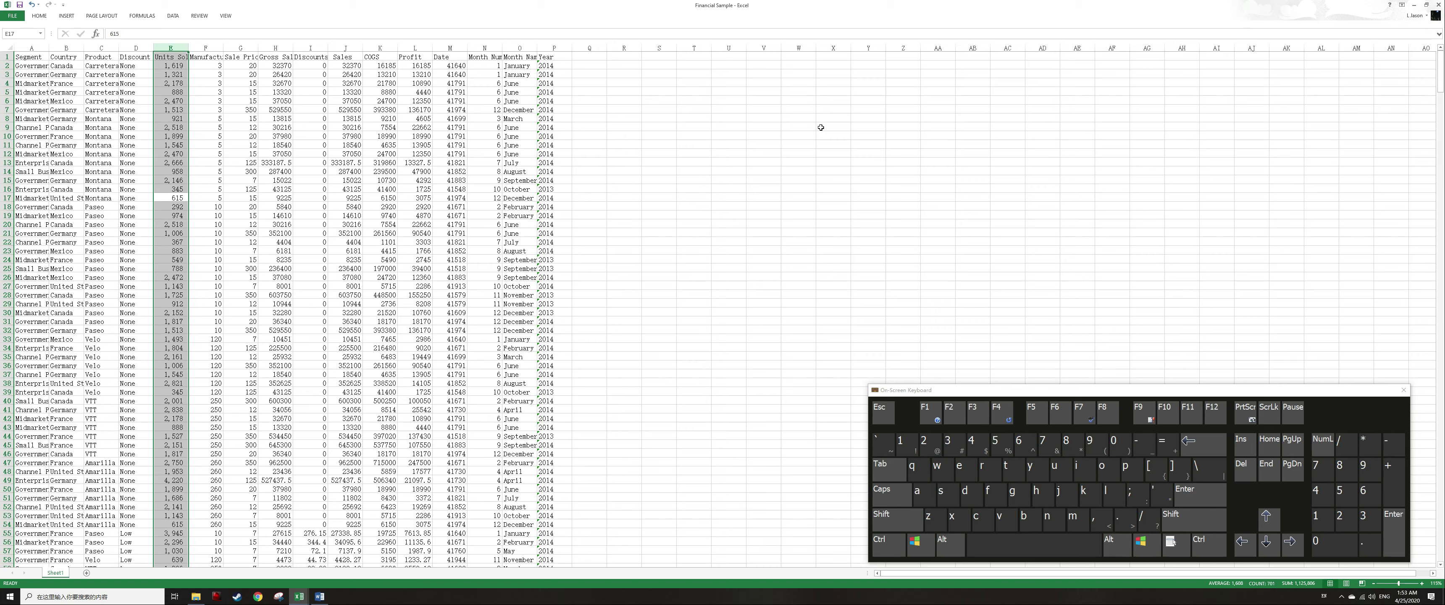
Select the Gross Sales through COGS columns and format them as Currency.
{"action": "key", "text": "Right"}
{"action": "key", "text": "Right"}
{"action": "key", "text": "Right"}
{"action": "key", "text": "ctrl+space"}
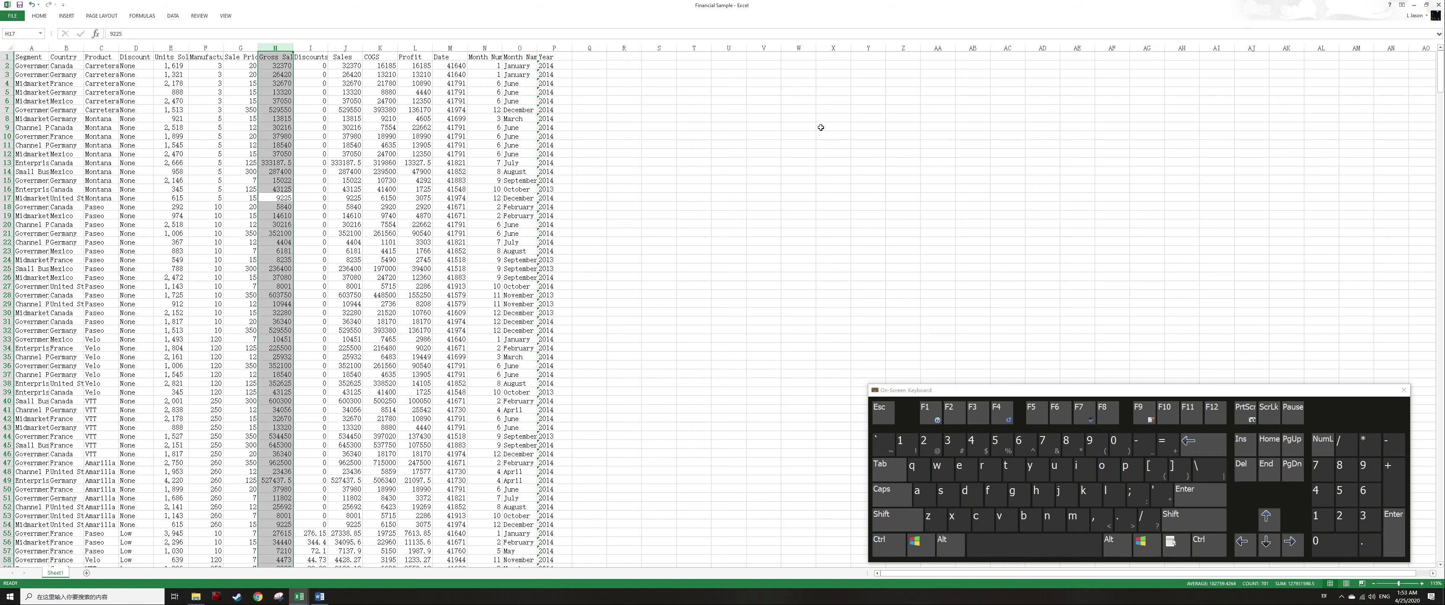
{"action": "key", "text": "shift+Right"}
{"action": "key", "text": "shift+Right"}
{"action": "key", "text": "shift+Right"}
{"action": "key", "text": "shift+Right"}
{"action": "key", "text": "shift+Left"}
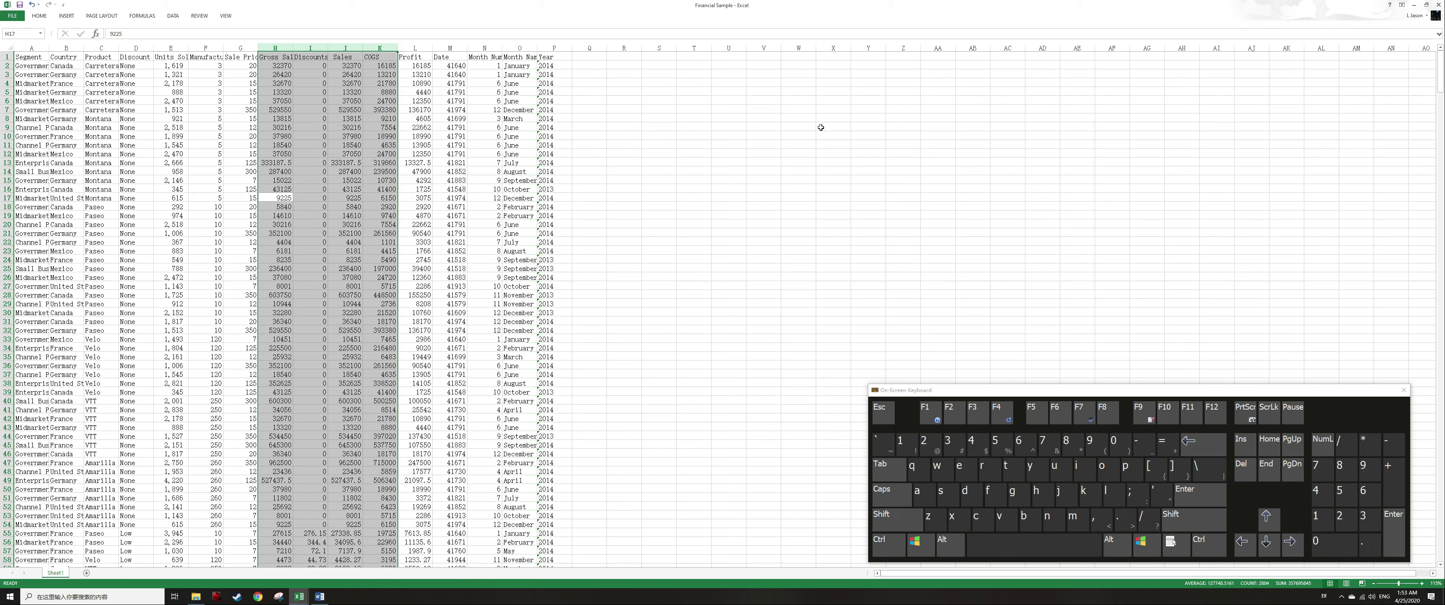
{"action": "key", "text": "Menu"}
{"action": "key", "text": "f"}
{"action": "key", "text": "c"}
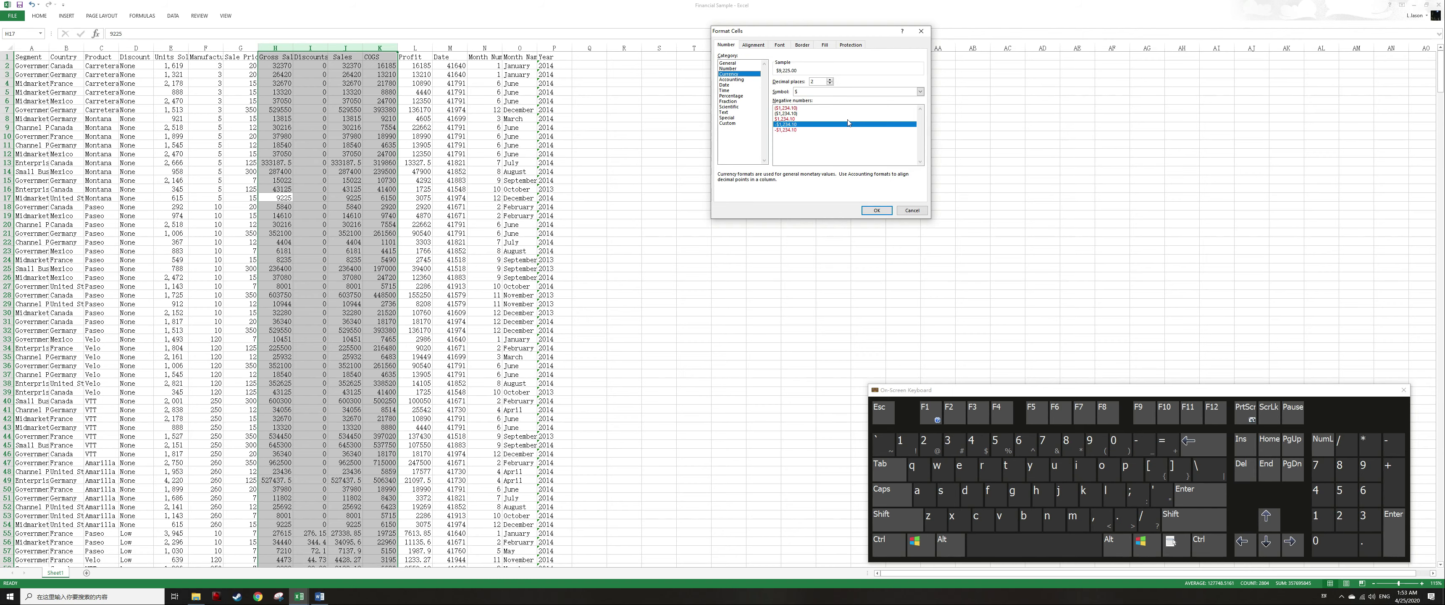
{"action": "key", "text": "Return"}
Try to copy the COGS column formatting onto the Profit column with Format Painter.
{"action": "key", "text": "Left"}
{"action": "key", "text": "Right"}
{"action": "key", "text": "Right"}
{"action": "key", "text": "Right"}
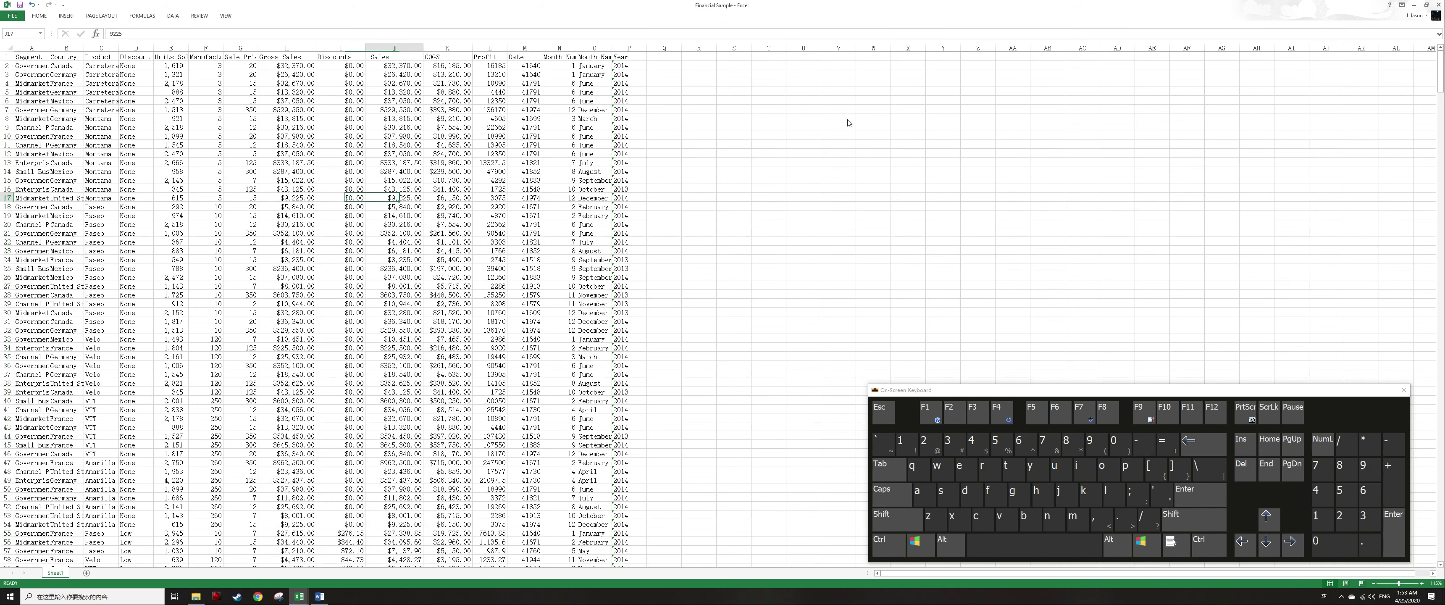
{"action": "key", "text": "Right"}
{"action": "key", "text": "Right"}
{"action": "key", "text": "ctrl+space"}
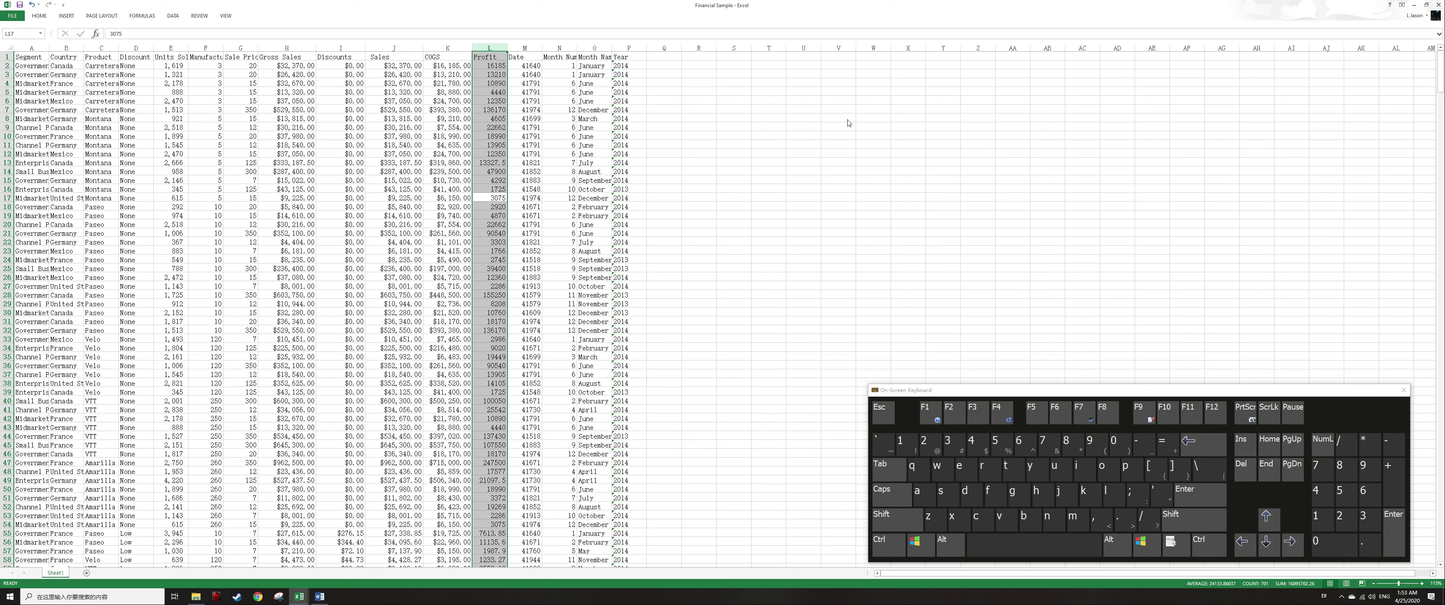
{"action": "key", "text": "Left"}
{"action": "key", "text": "ctrl+space"}
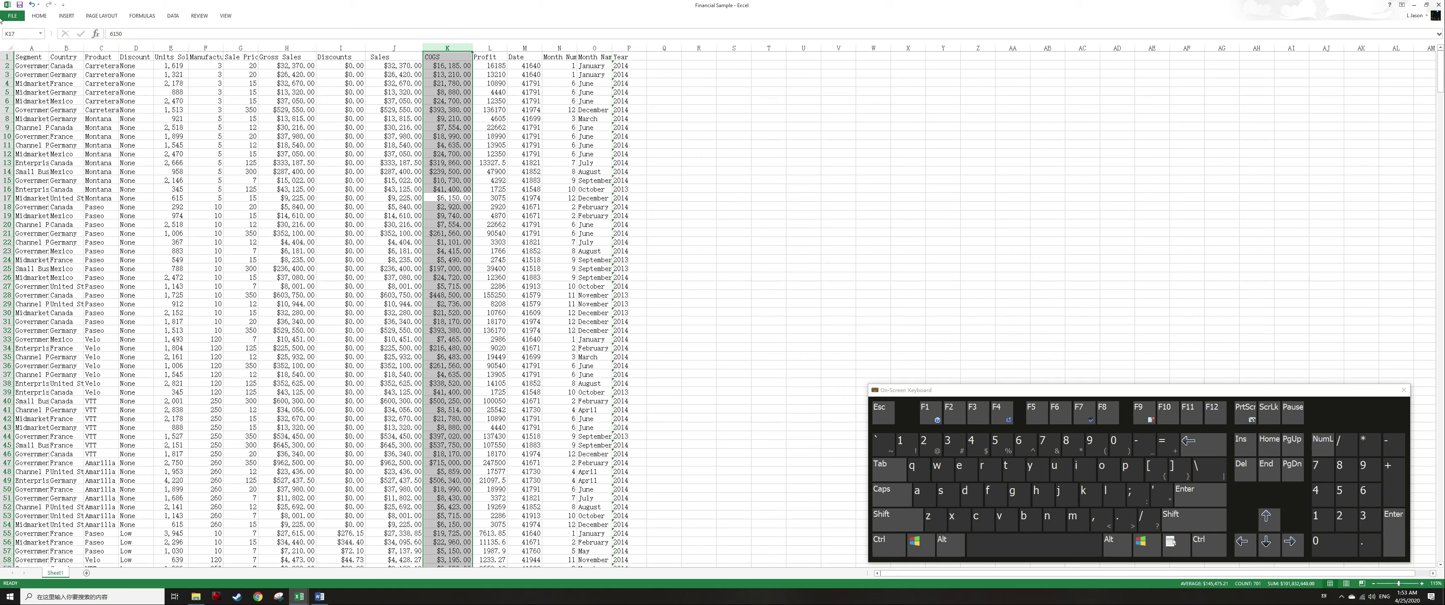
{"action": "key", "text": "alt"}
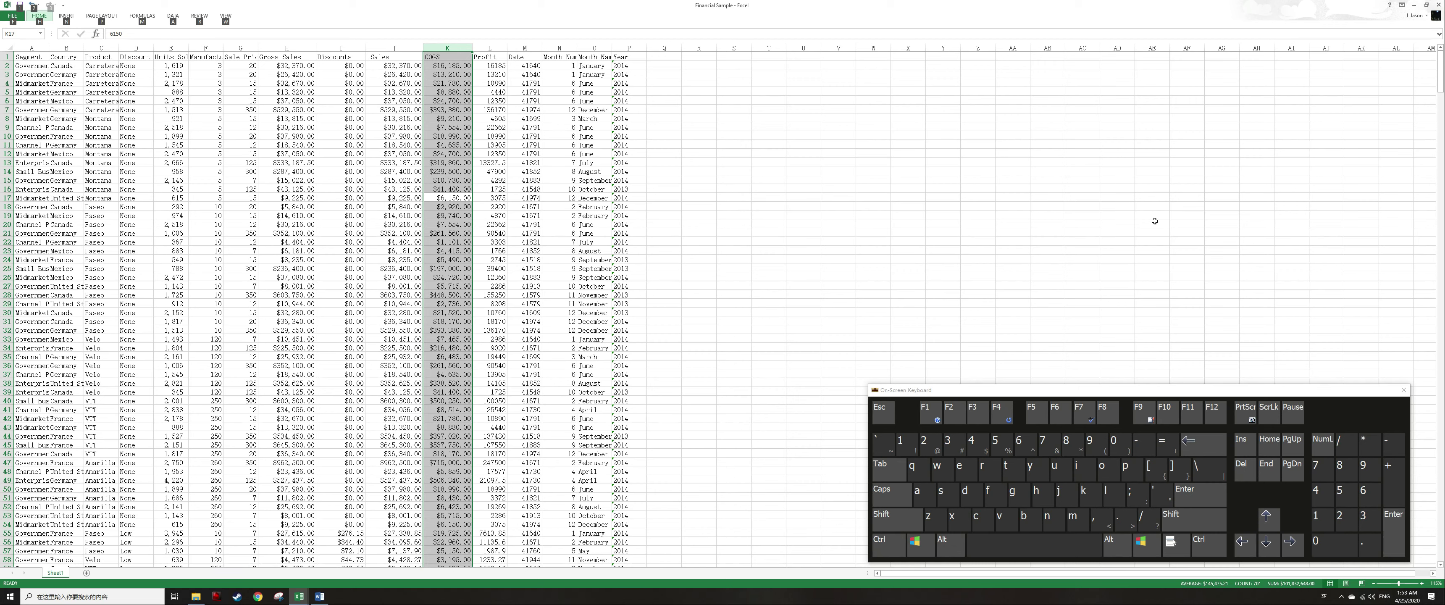
{"action": "key", "text": "h"}
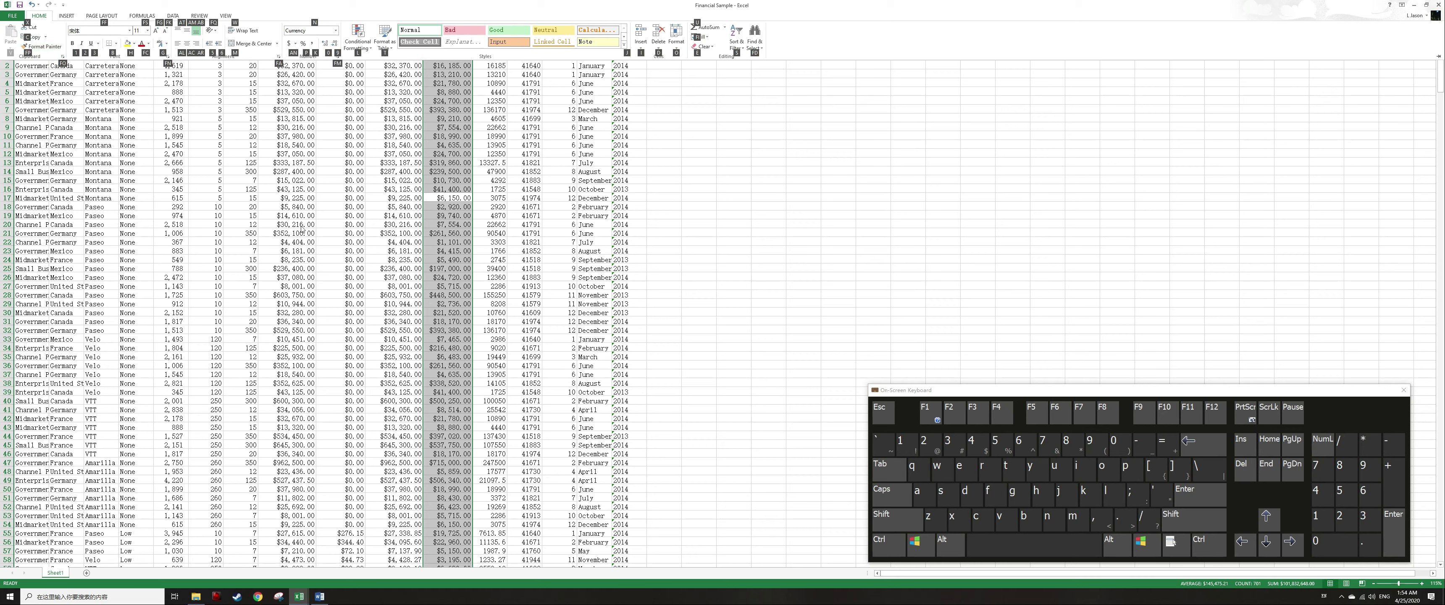
{"action": "key", "text": "f"}
{"action": "key", "text": "p"}
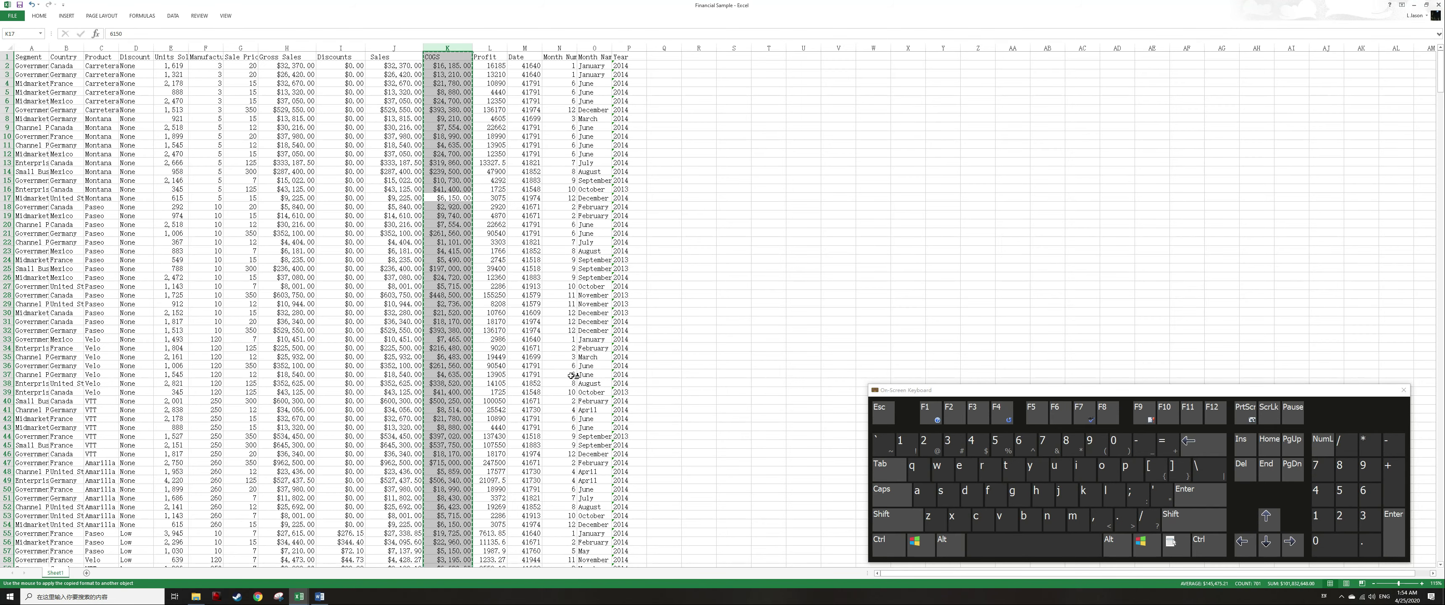
{"action": "key", "text": "Right"}
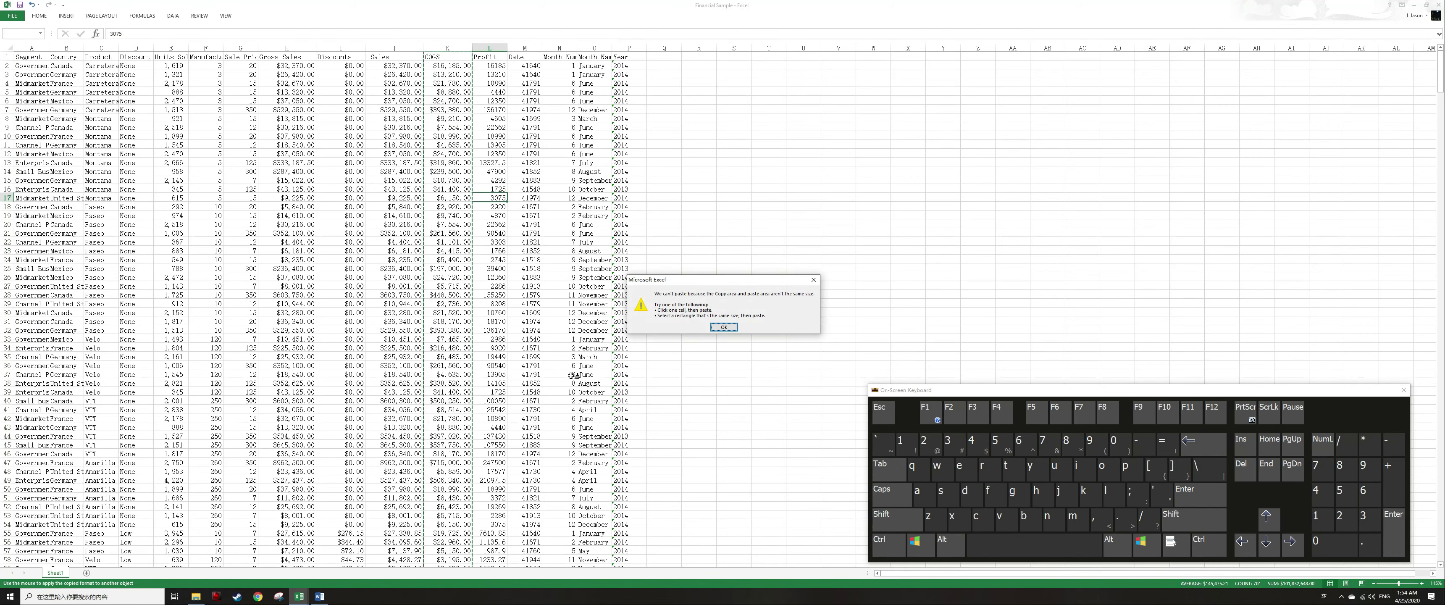
{"action": "key", "text": "Escape"}
Copy the COGS column's currency formatting onto the Profit column with Format Painter.
{"action": "key", "text": "Left"}
{"action": "key", "text": "ctrl+Up"}
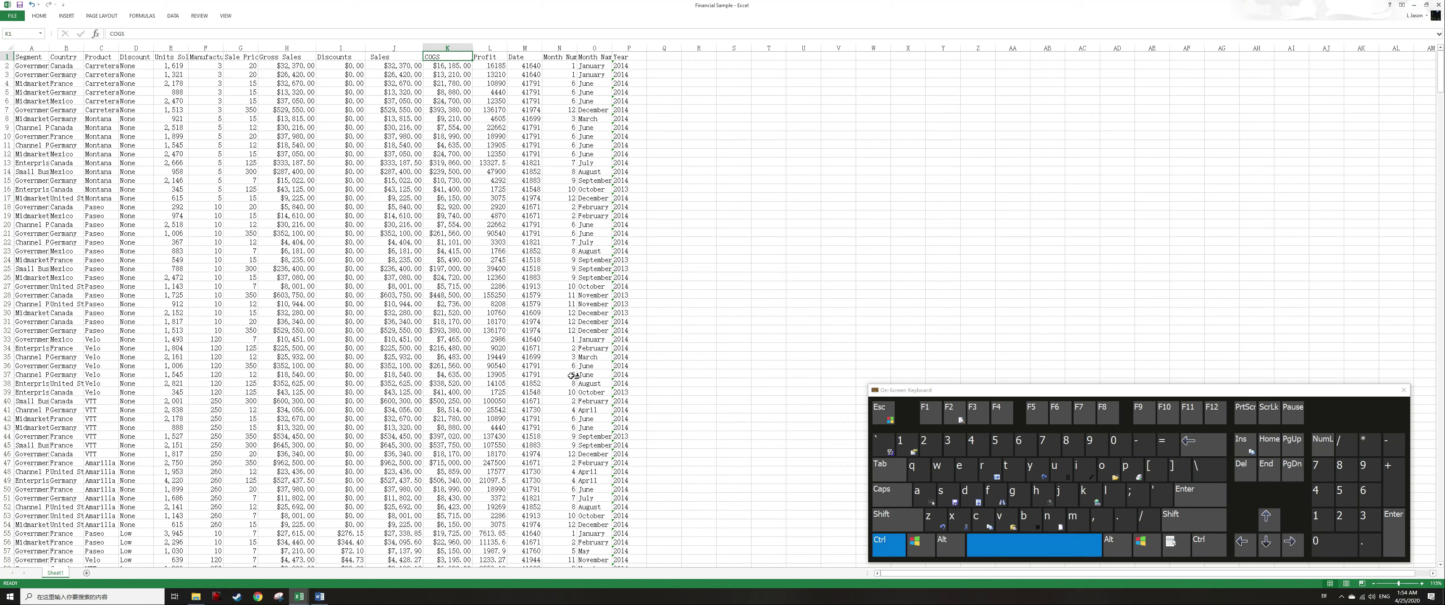
{"action": "key", "text": "ctrl+space"}
{"action": "key", "text": "alt"}
{"action": "key", "text": "h"}
{"action": "key", "text": "f"}
{"action": "key", "text": "p"}
{"action": "key", "text": "Right"}
{"action": "key", "text": "ctrl+space"}
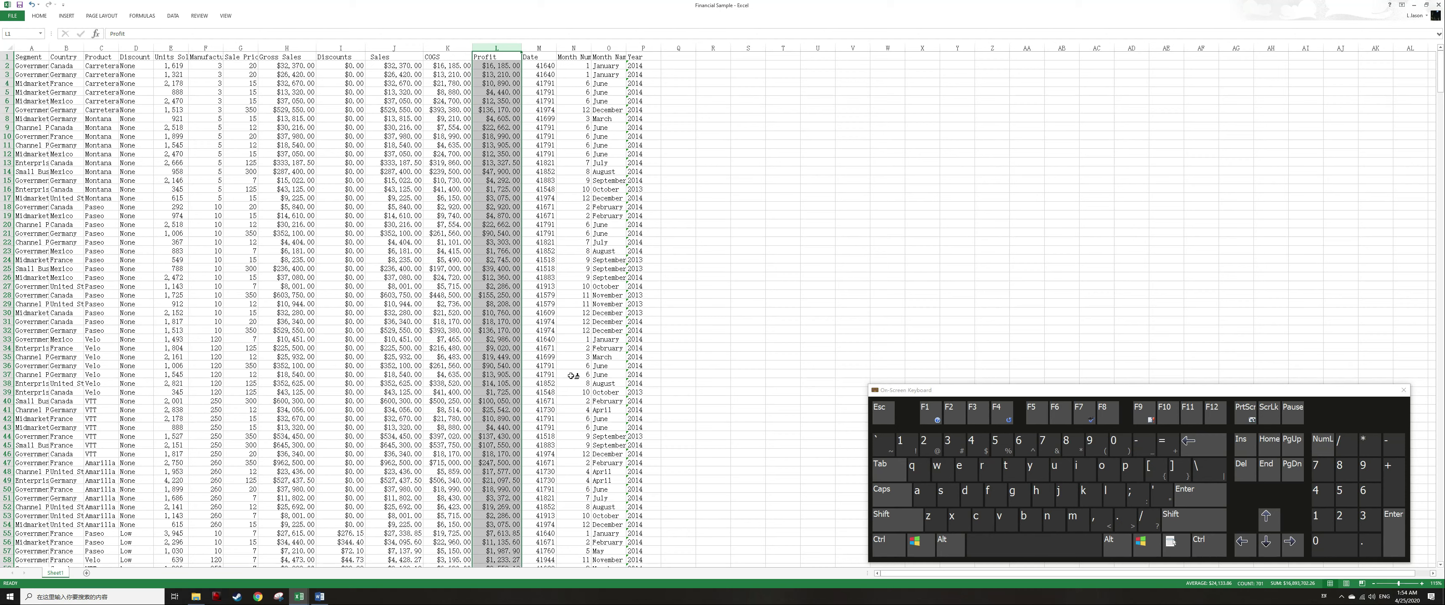
Format the Date column with the short date type 3/14/2012 in Format Cells.
{"action": "key", "text": "Right"}
{"action": "key", "text": "ctrl+space"}
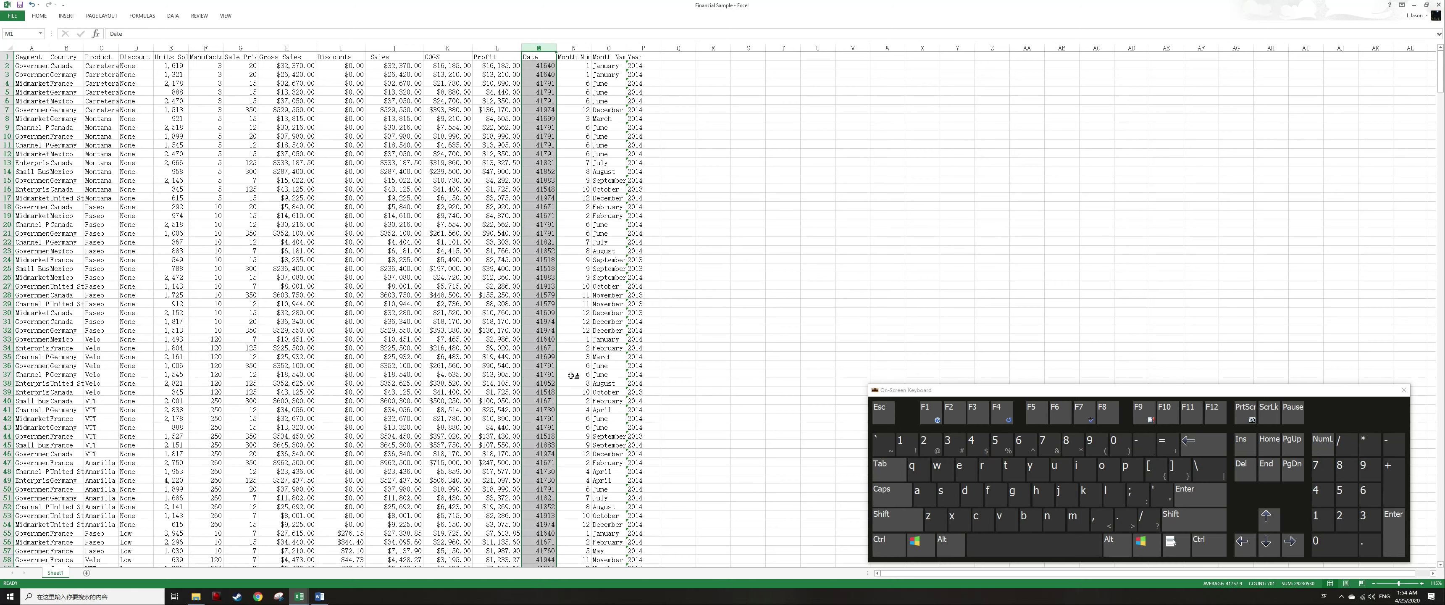
{"action": "key", "text": "Menu"}
{"action": "key", "text": "f"}
{"action": "key", "text": "alt"}
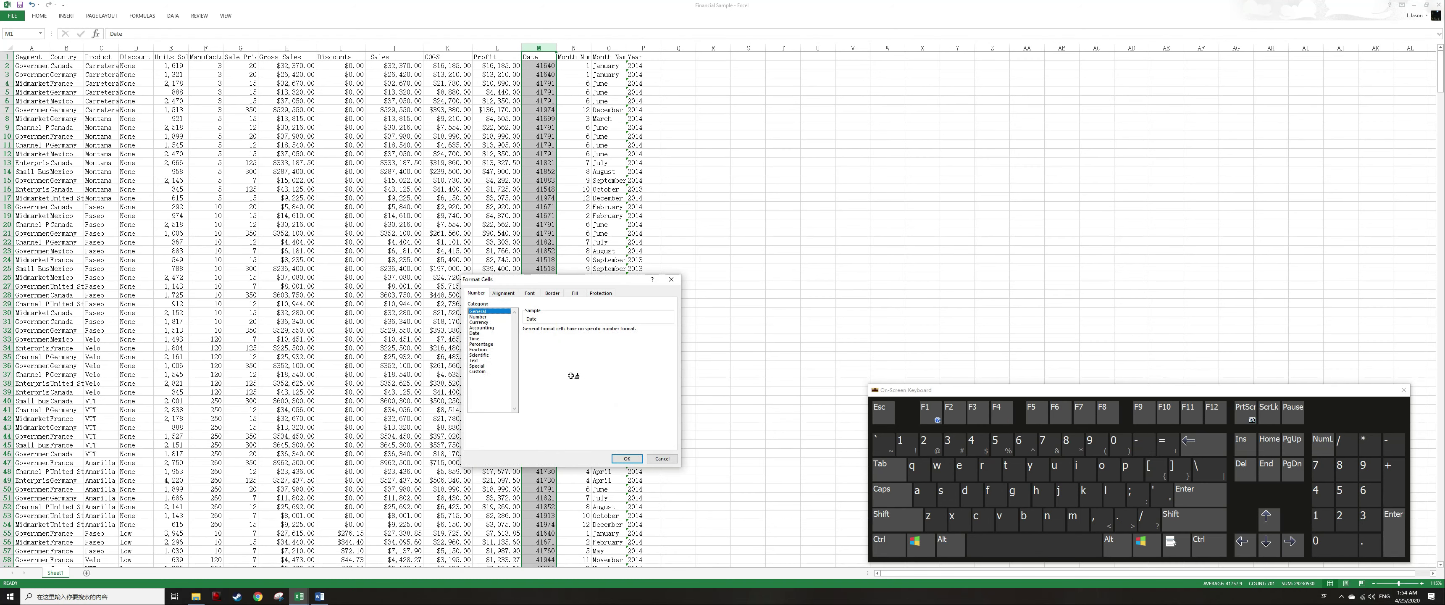
{"action": "key", "text": "d"}
{"action": "key", "text": "Down"}
{"action": "key", "text": "Down"}
{"action": "key", "text": "Down"}
{"action": "key", "text": "Up"}
{"action": "key", "text": "Up"}
{"action": "key", "text": "Up"}
{"action": "key", "text": "alt+t"}
{"action": "key", "text": "Down"}
{"action": "key", "text": "Down"}
{"action": "key", "text": "Up"}
{"action": "key", "text": "Up"}
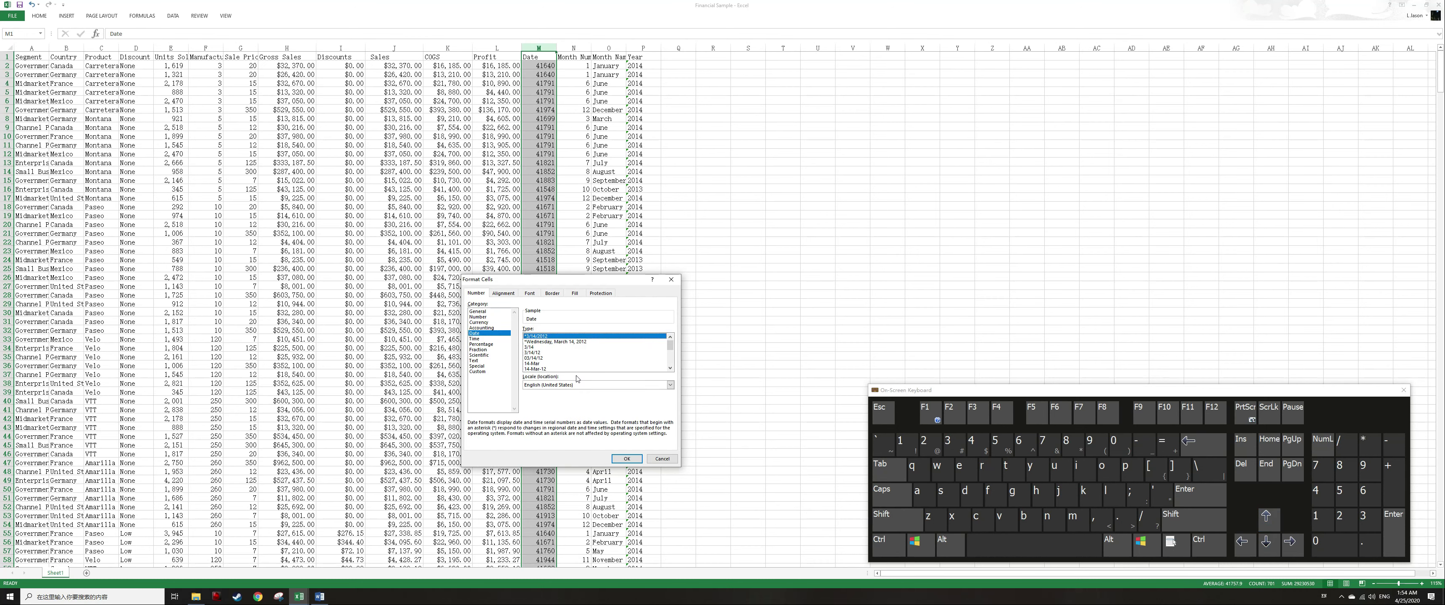
{"action": "key", "text": "Return"}
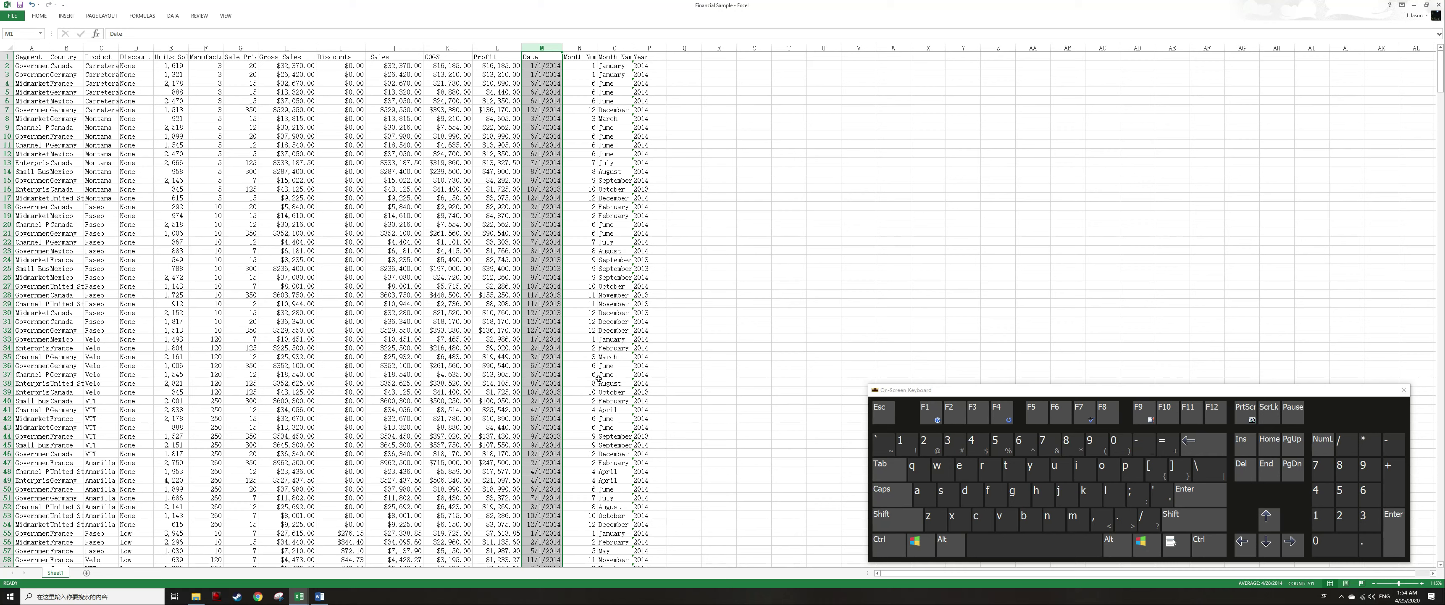
Go to a COGS cell, open its context menu and then the Format Cells dialog, closing each without changes.
{"action": "key", "text": "Left"}
{"action": "key", "text": "Left"}
{"action": "key", "text": "Left"}
{"action": "key", "text": "Left"}
{"action": "key", "text": "Down"}
{"action": "key", "text": "Down"}
{"action": "key", "text": "Down"}
{"action": "key", "text": "Right"}
{"action": "key", "text": "Right"}
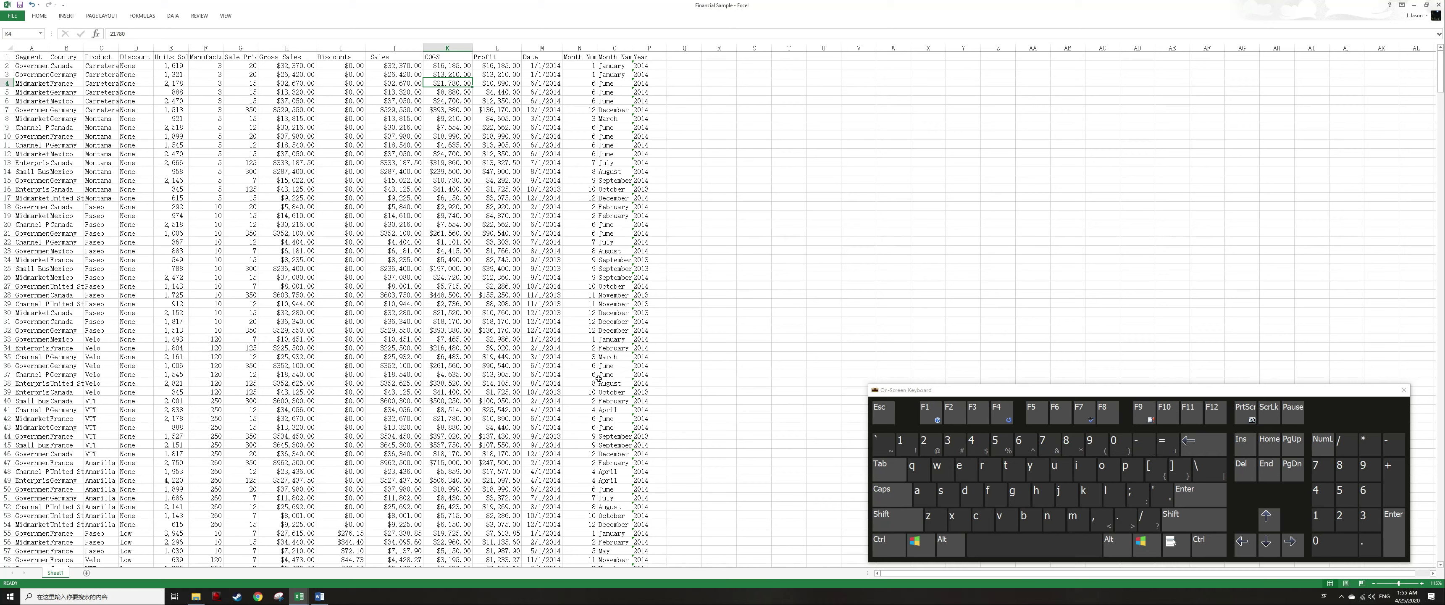
{"action": "key", "text": "shift"}
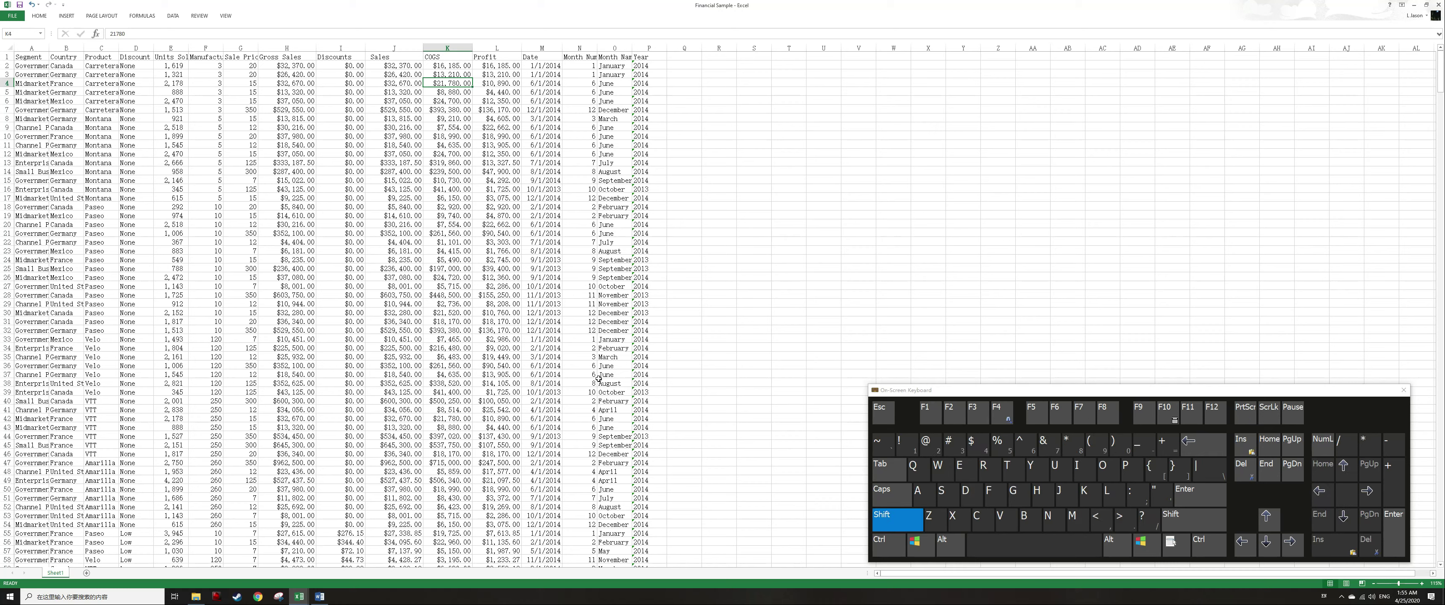
{"action": "key", "text": "shift+F10"}
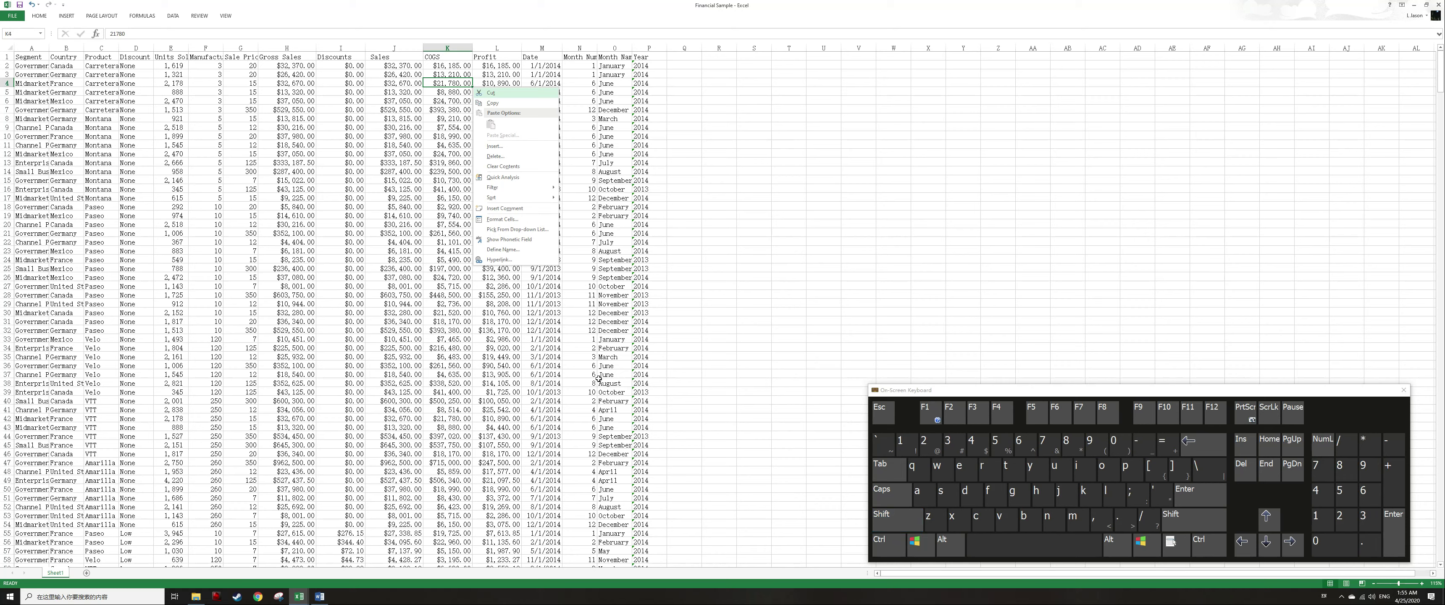
{"action": "key", "text": "Escape"}
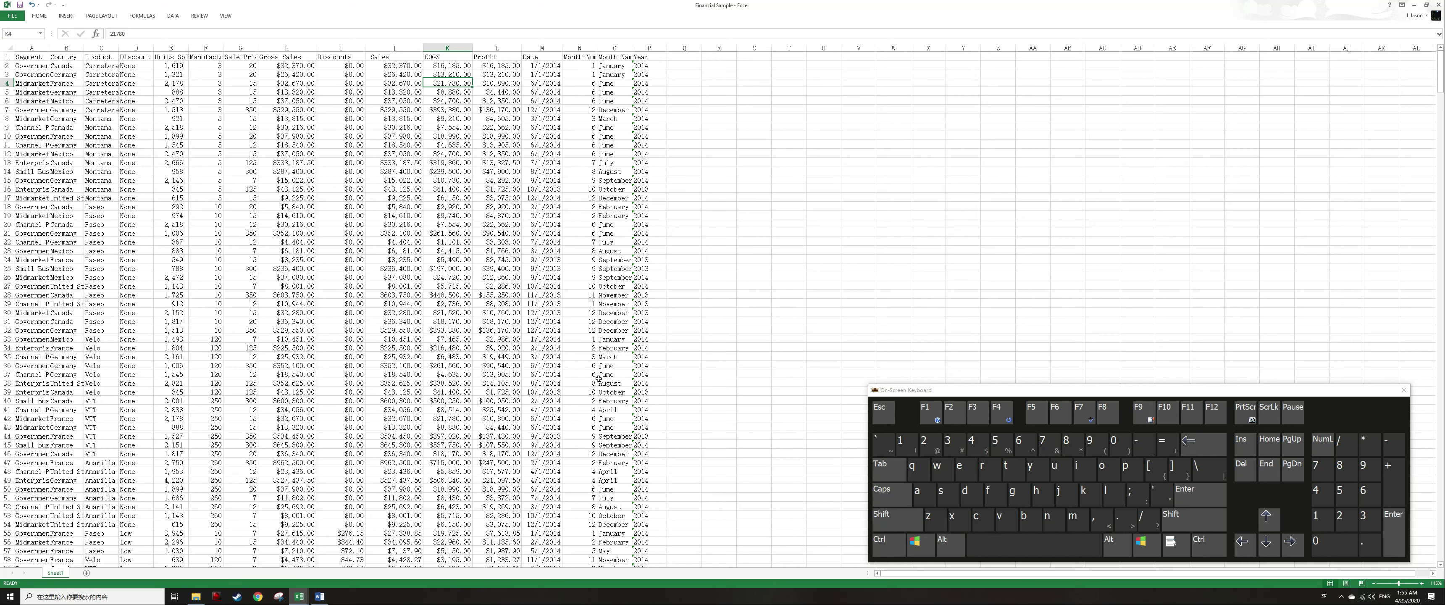
{"action": "key", "text": "ctrl+1"}
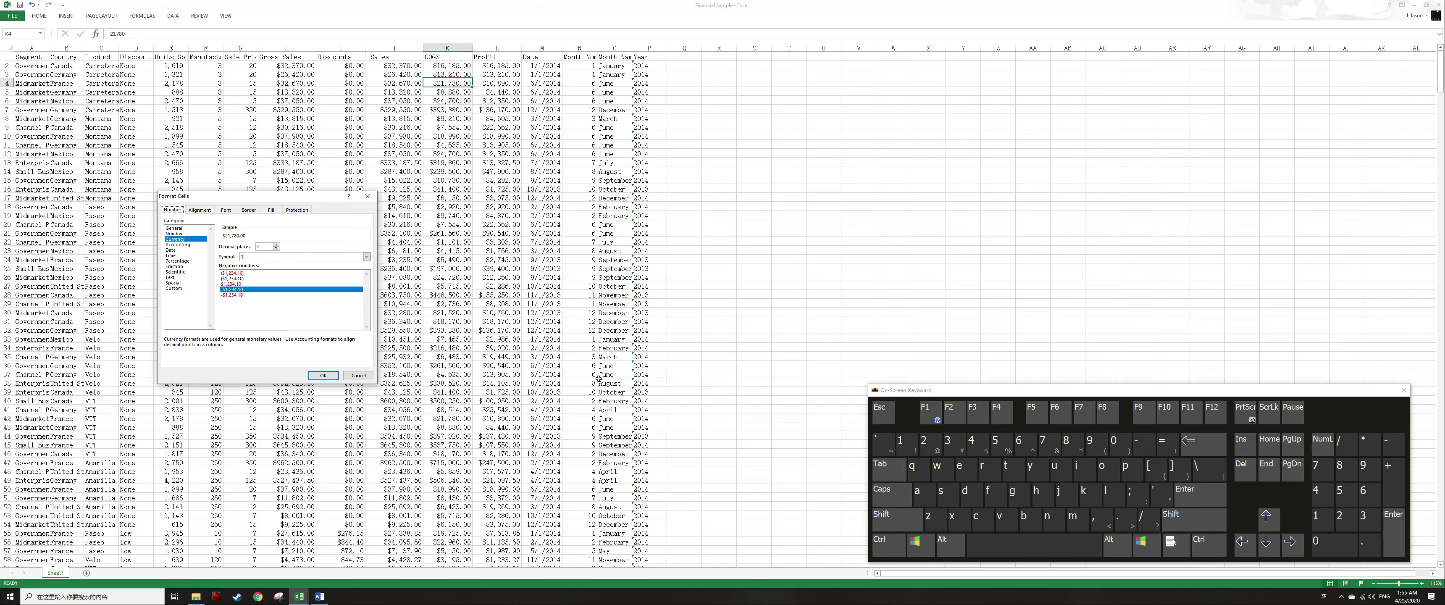
{"action": "key", "text": "Home"}
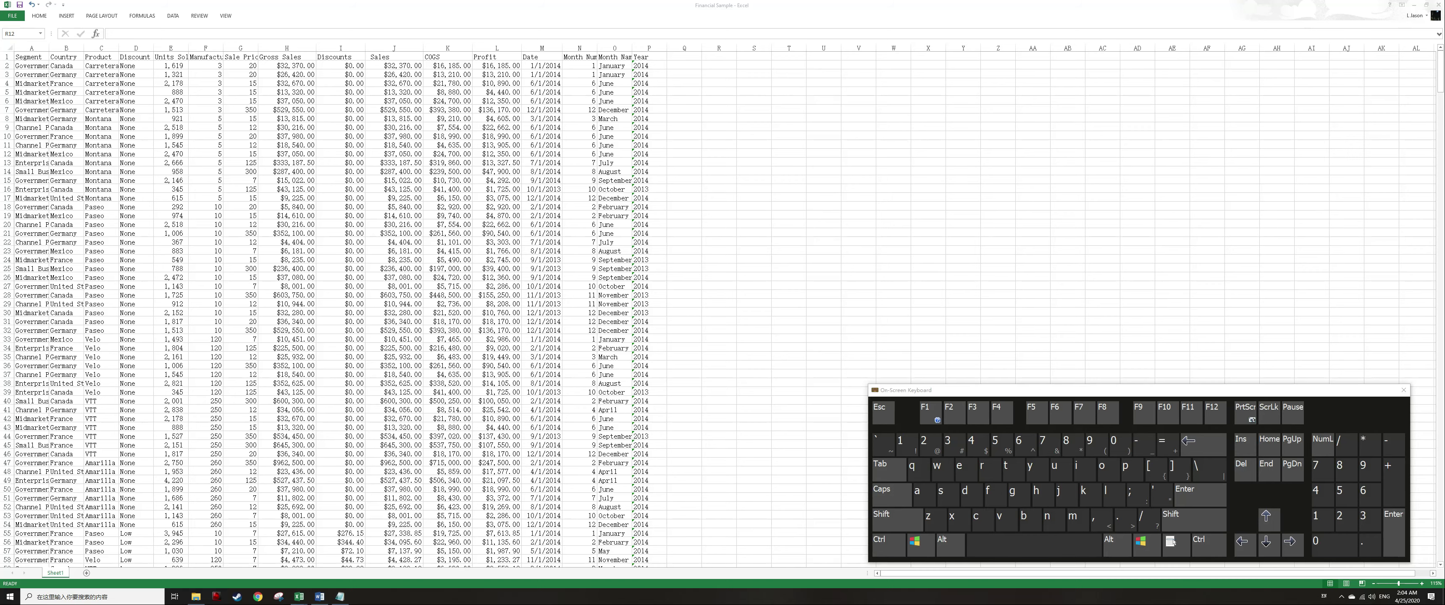
Switch to the Financial Sample.prn Notepad window and back to the Excel workbook.
{"action": "key", "text": "alt+Tab"}
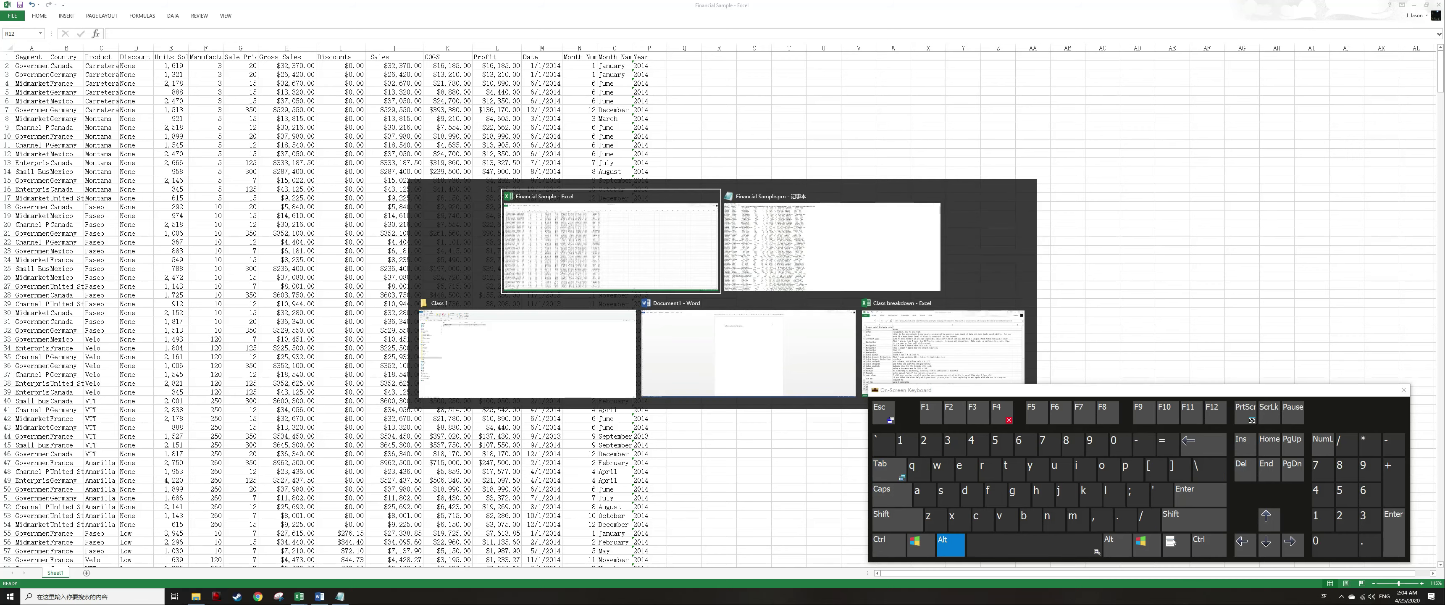
{"action": "key", "text": "Tab"}
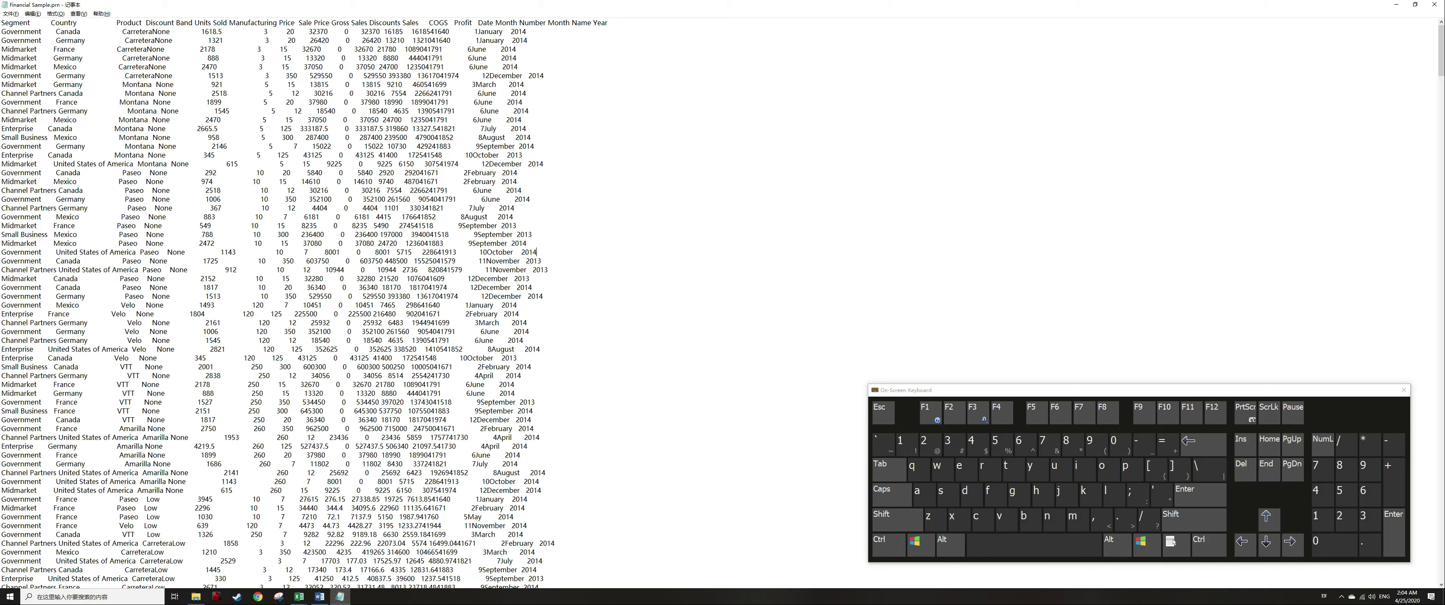
{"action": "key", "text": "alt+Tab"}
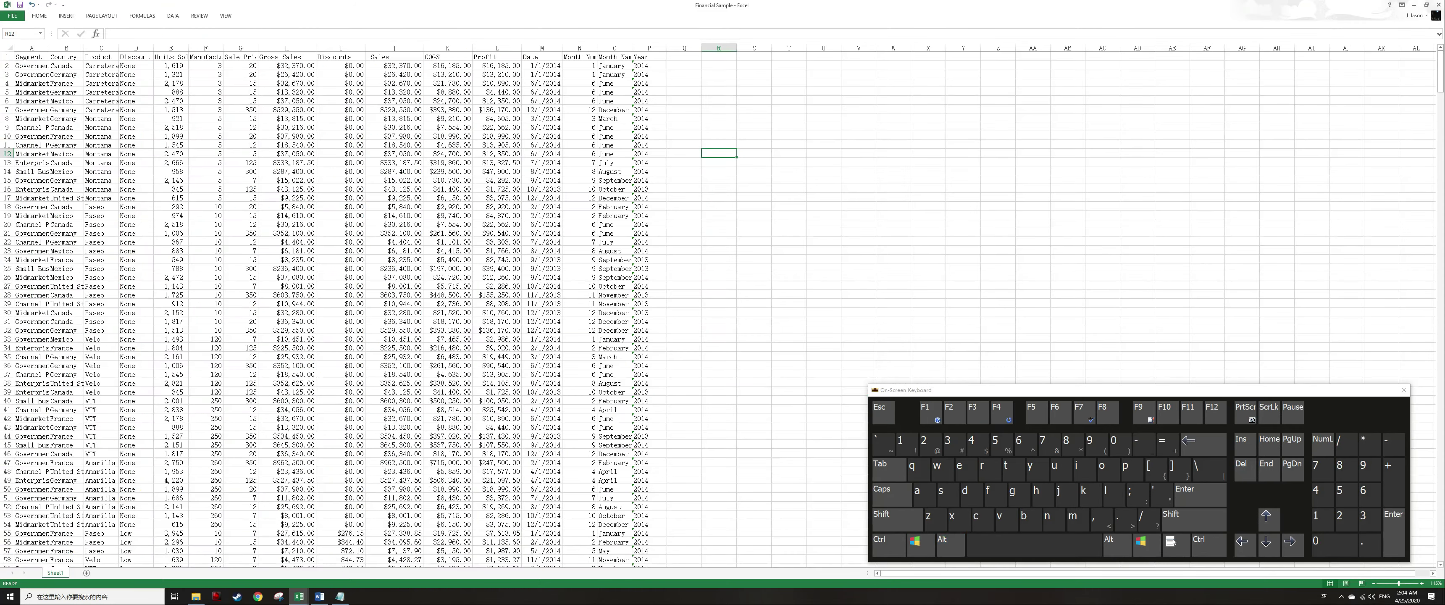
Insert two new blank worksheets into the workbook.
{"action": "key", "text": "shift+F11"}
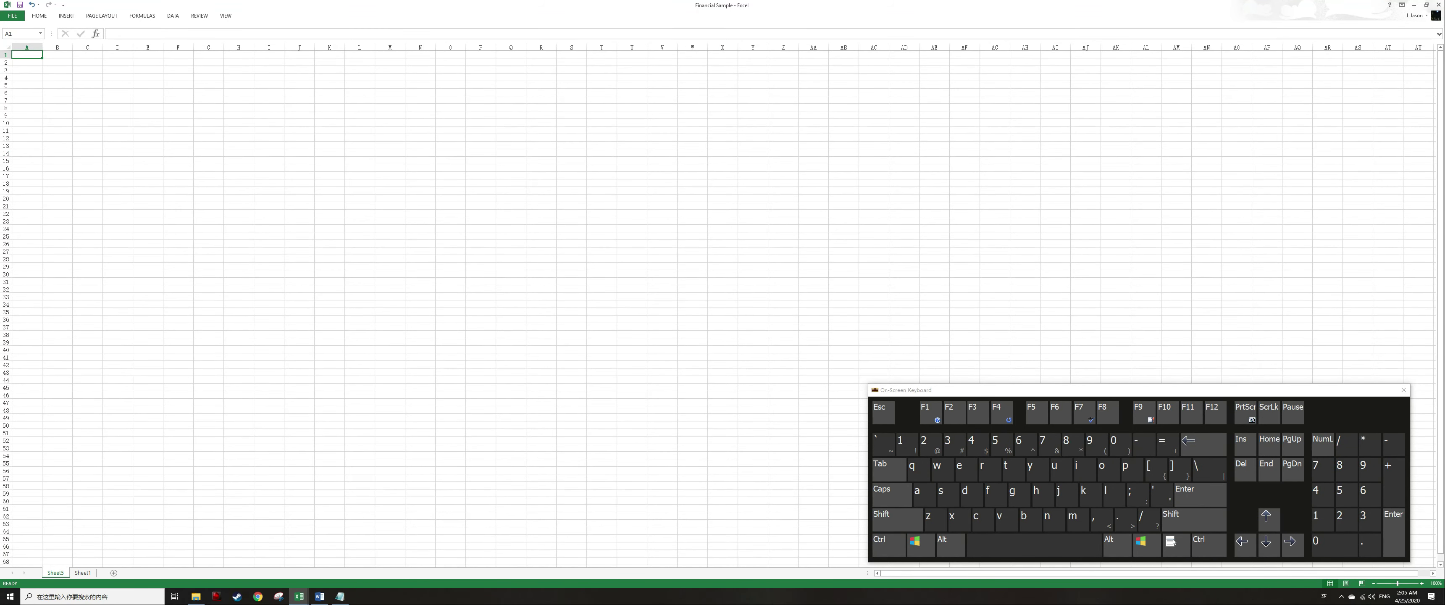
{"action": "key", "text": "shift"}
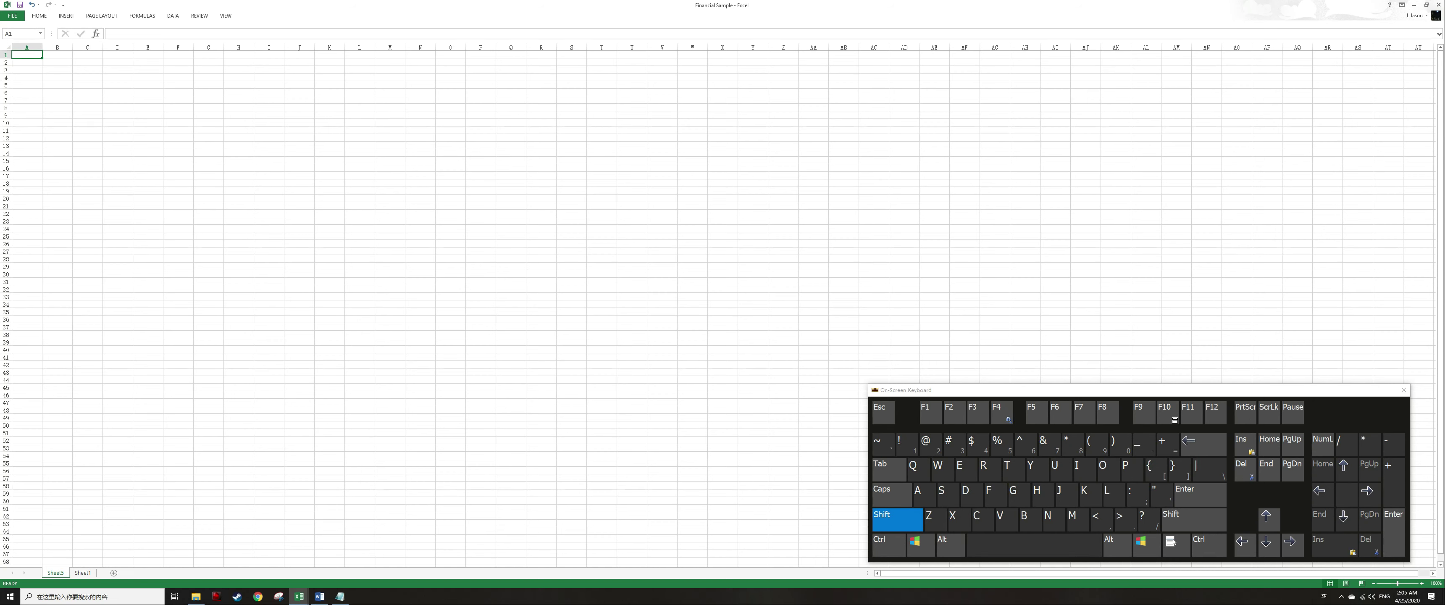
{"action": "key", "text": "shift+F11"}
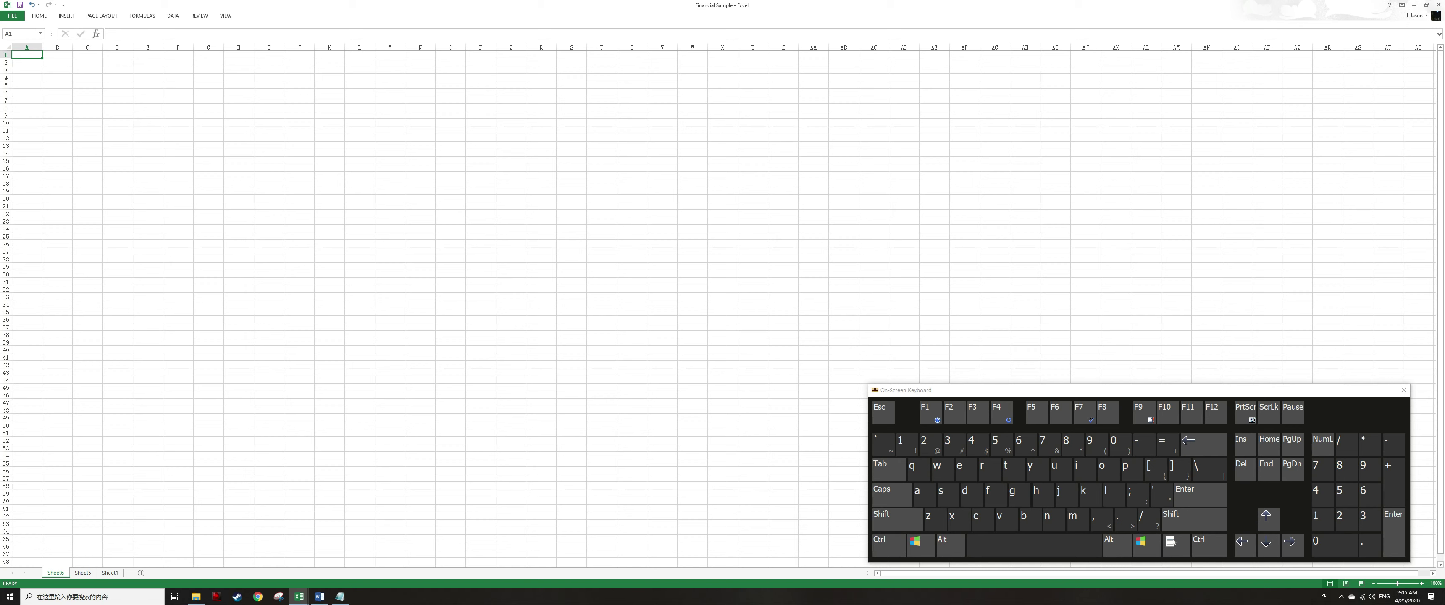
Delete both newly inserted worksheets, returning to the original data sheet.
{"action": "key", "text": "alt"}
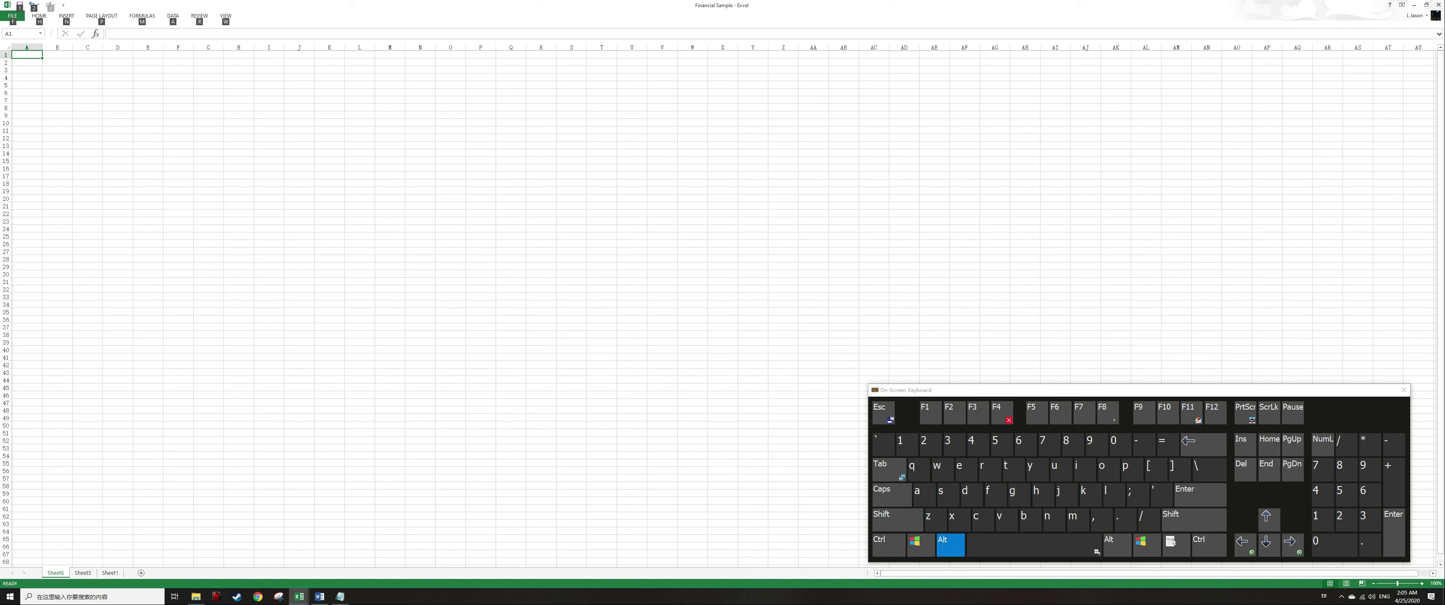
{"action": "key", "text": "e"}
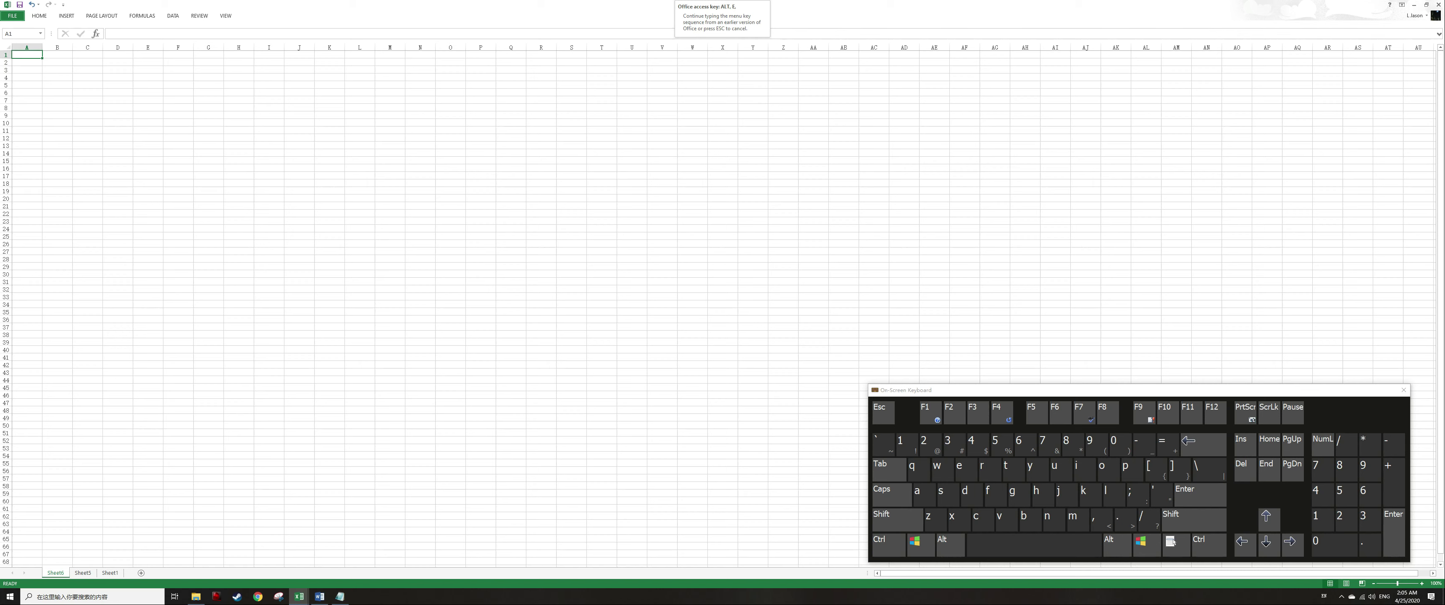
{"action": "key", "text": "l"}
{"action": "key", "text": "alt"}
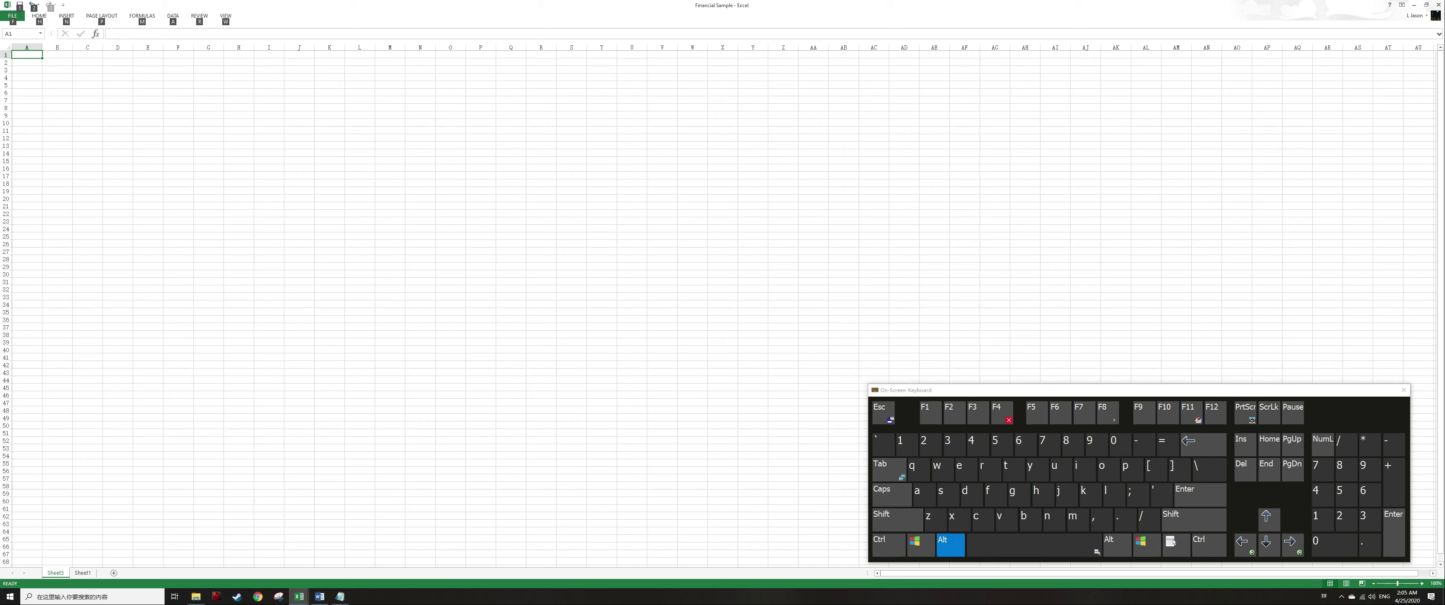
{"action": "key", "text": "e"}
{"action": "key", "text": "l"}
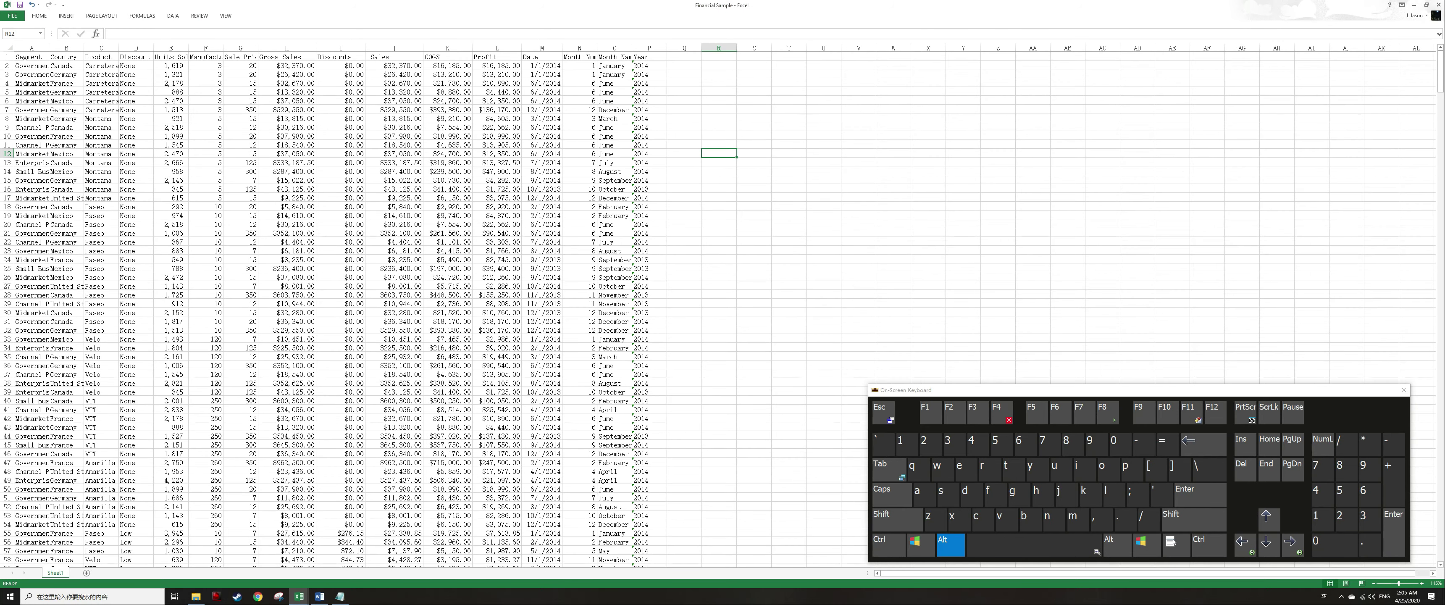
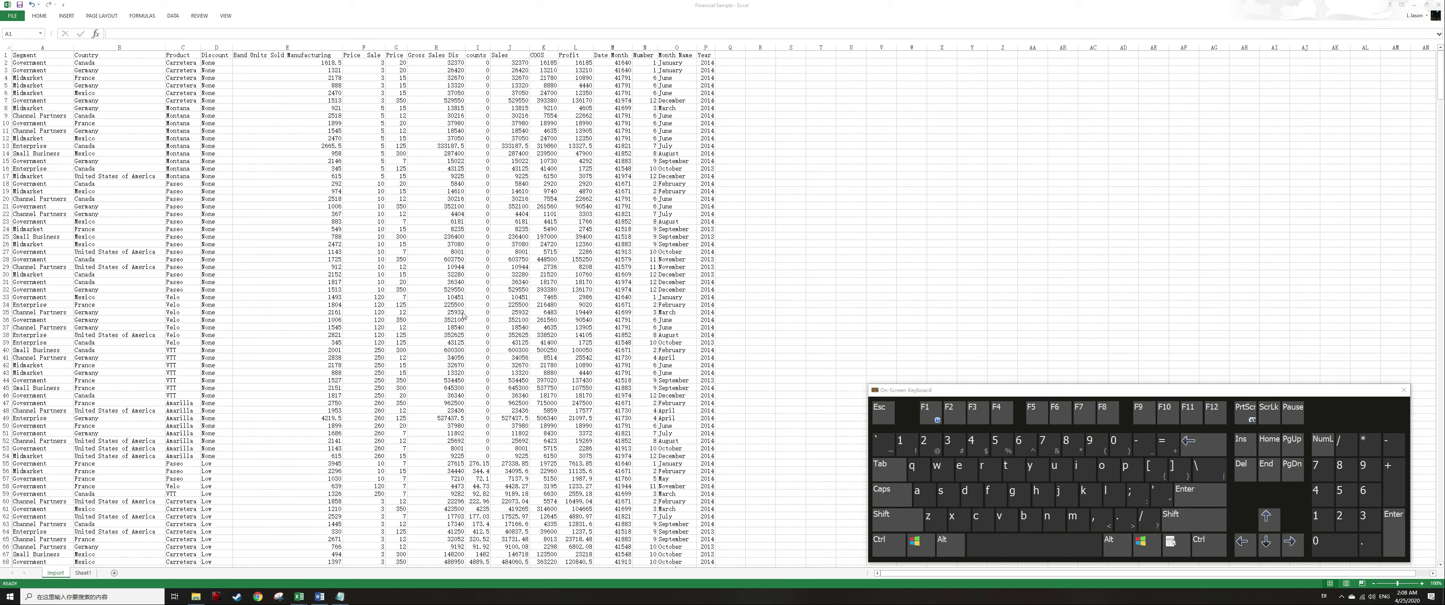
Switch to Sheet1 and insert two blank rows above the header row.
{"action": "left_click", "coordinate": [784, 287]}
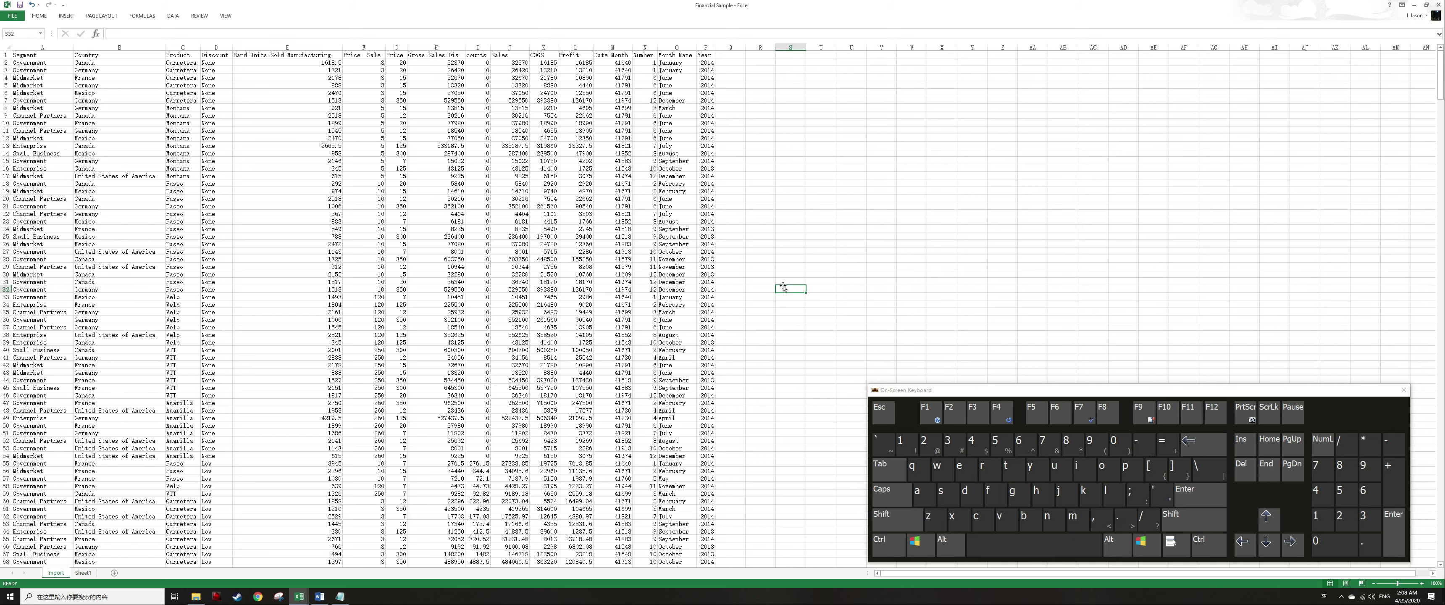
{"action": "key", "text": "ctrl+Page_Down"}
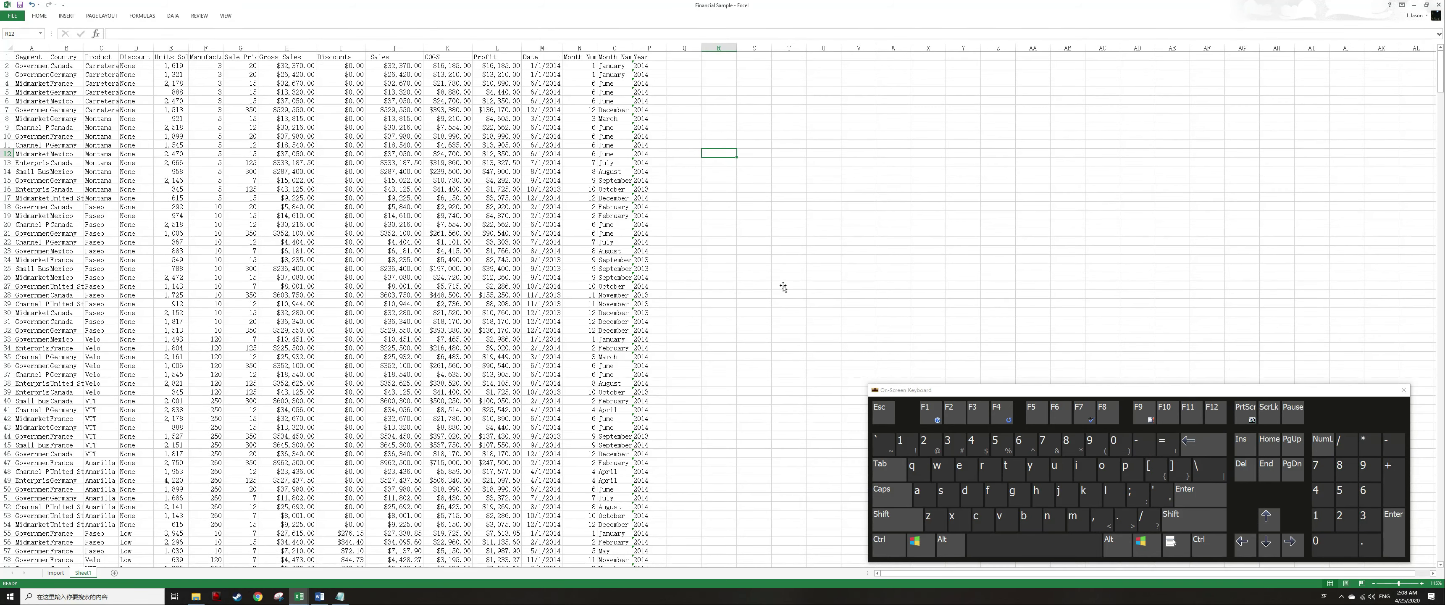
{"action": "key", "text": "ctrl+Home"}
{"action": "key", "text": "Down"}
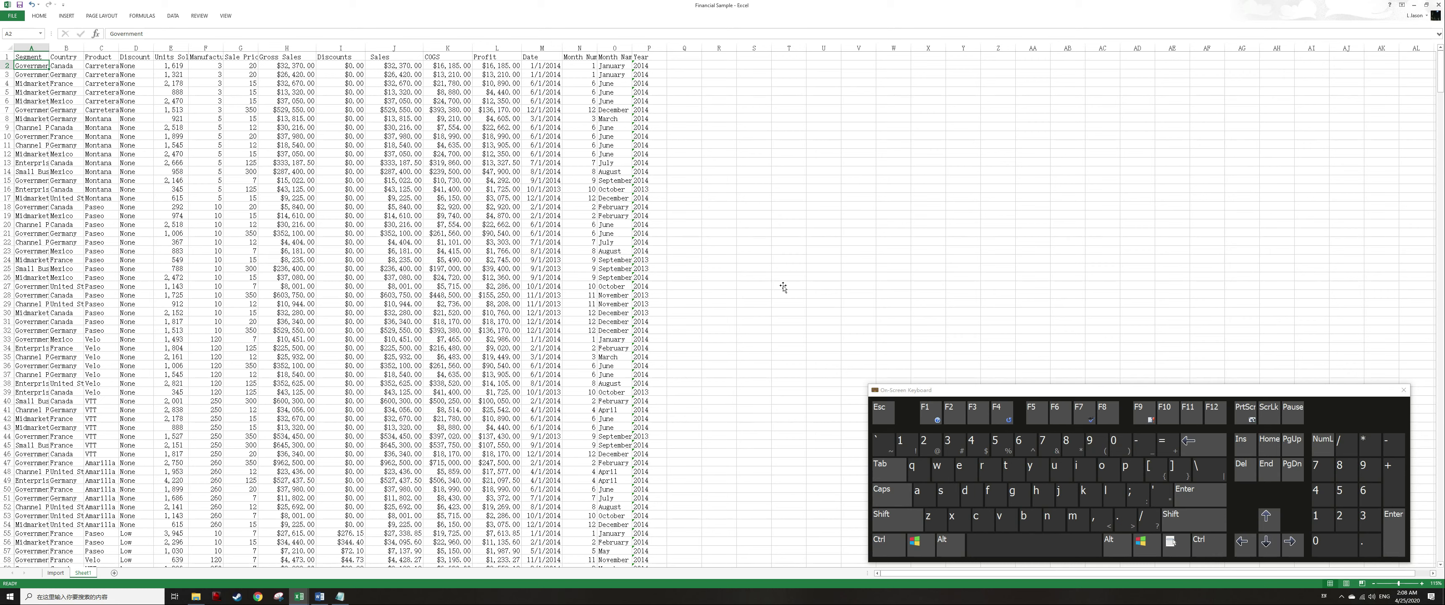
{"action": "key", "text": "Up"}
{"action": "key", "text": "shift+space"}
{"action": "key", "text": "ctrl+shift+plus"}
{"action": "key", "text": "ctrl+shift+plus"}
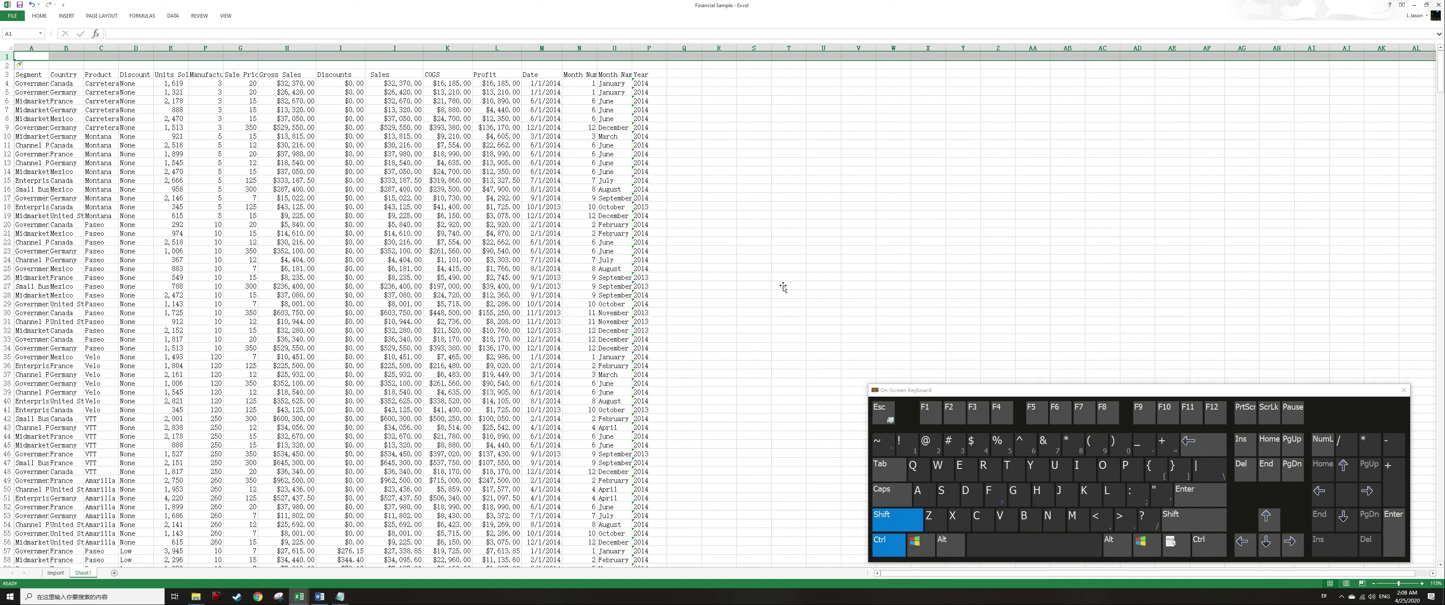
Enter the labels Sum and Subtotal in cells G1 and G2.
{"action": "key", "text": "Right"}
{"action": "key", "text": "Right"}
{"action": "key", "text": "Right"}
{"action": "key", "text": "Right"}
{"action": "key", "text": "Right"}
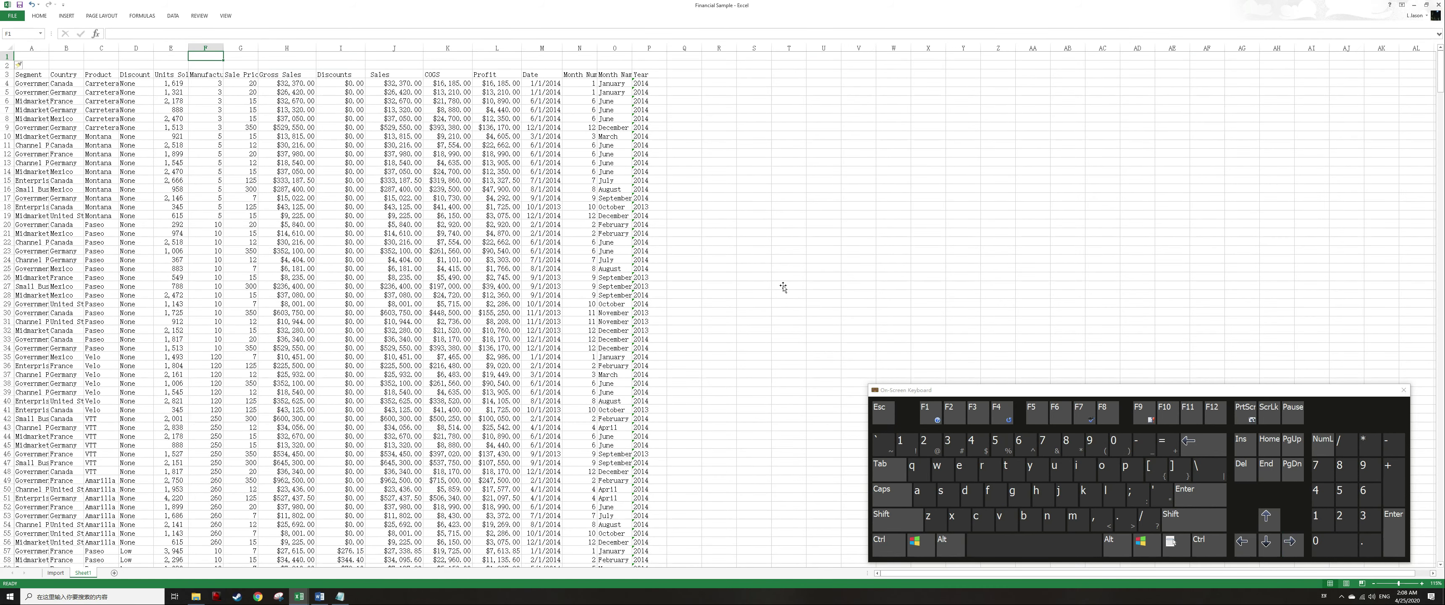
{"action": "key", "text": "Right"}
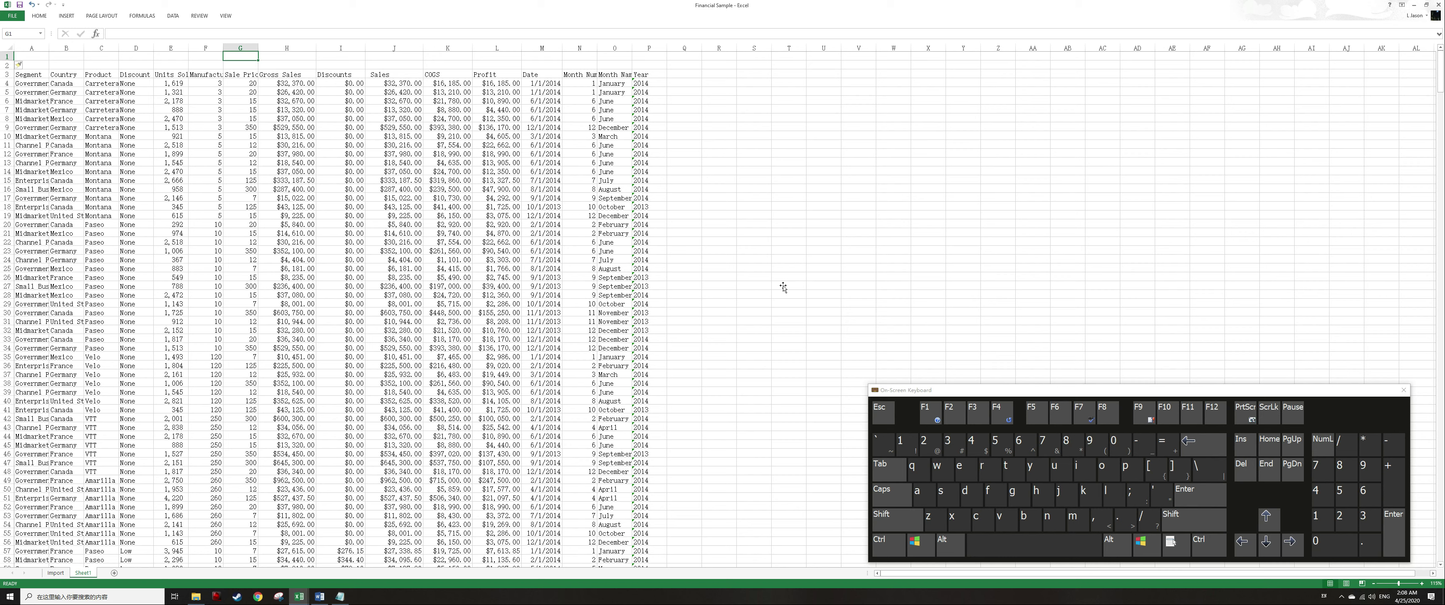
{"action": "type", "text": "Sum"}
{"action": "key", "text": "Return"}
{"action": "type", "text": "Subtotal"}
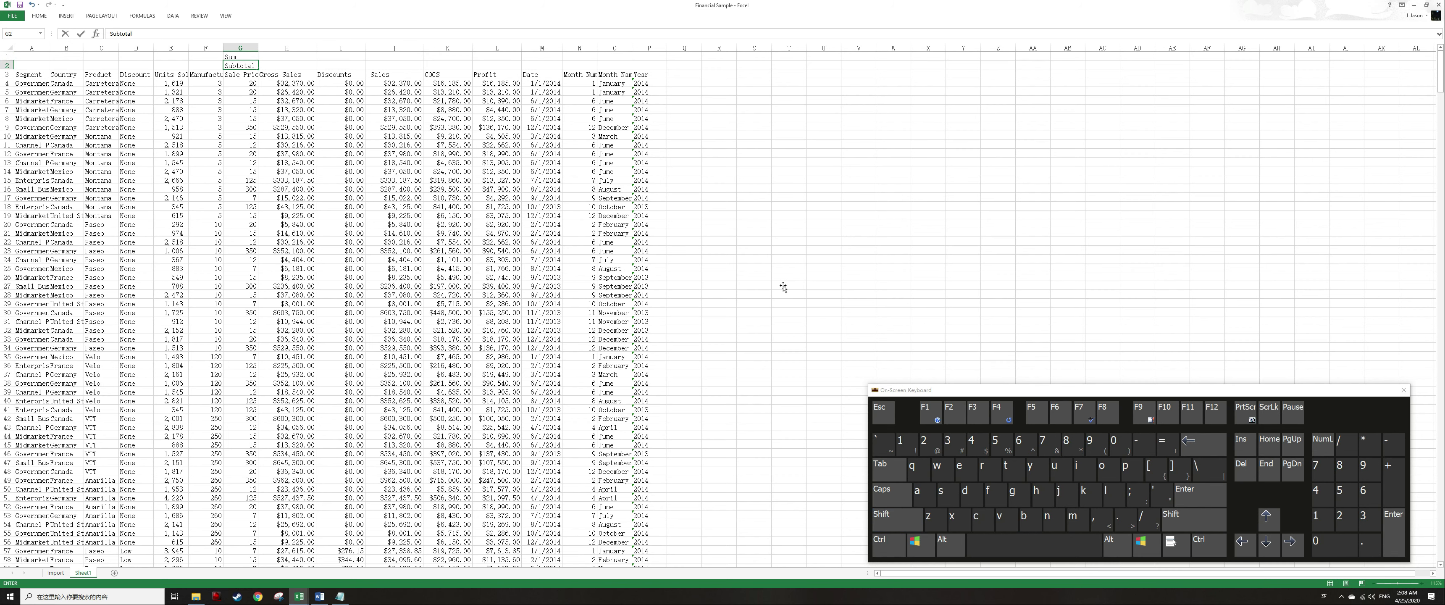
{"action": "key", "text": "Return"}
{"action": "key", "text": "Return"}
Freeze the top three rows of the sheet with Freeze Panes.
{"action": "key", "text": "ctrl+Left"}
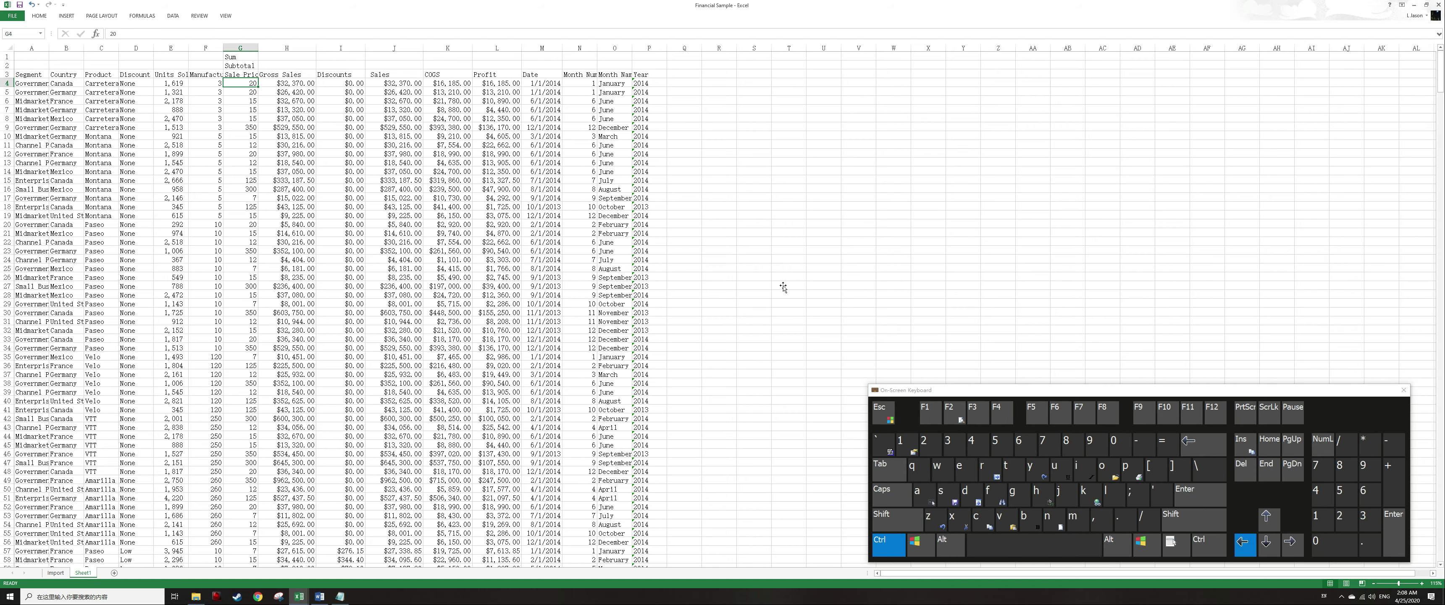
{"action": "key", "text": "alt+w"}
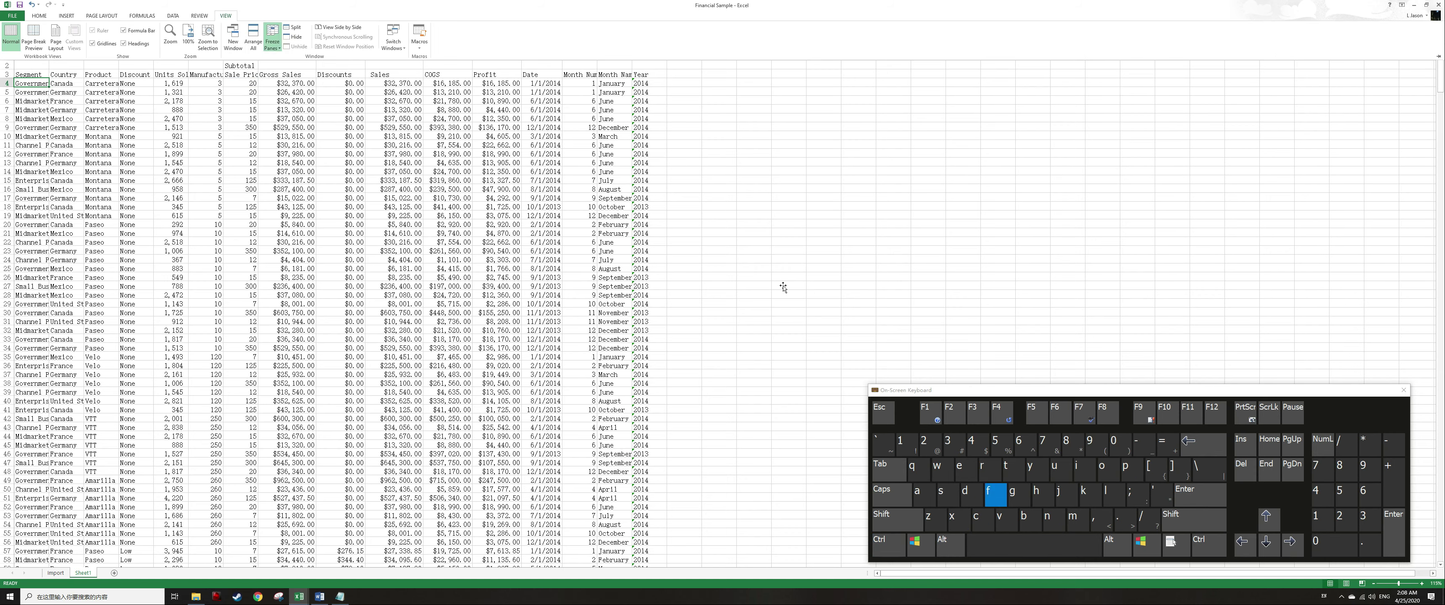
{"action": "key", "text": "f"}
{"action": "key", "text": "f"}
Page down through the data and back to the top to check the frozen rows.
{"action": "key", "text": "Right"}
{"action": "key", "text": "Page_Down"}
{"action": "key", "text": "Page_Down"}
{"action": "key", "text": "Page_Down"}
{"action": "key", "text": "Page_Down"}
{"action": "key", "text": "Page_Down"}
{"action": "key", "text": "Page_Down"}
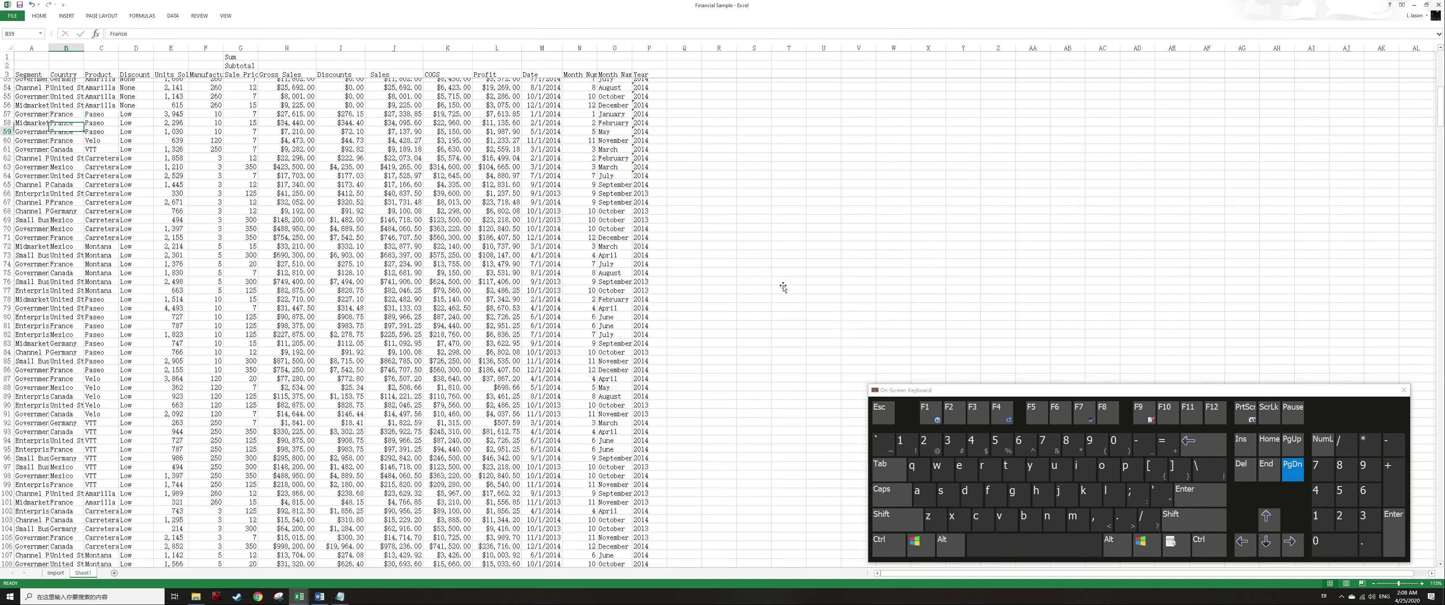
{"action": "key", "text": "Page_Down"}
{"action": "key", "text": "Page_Down"}
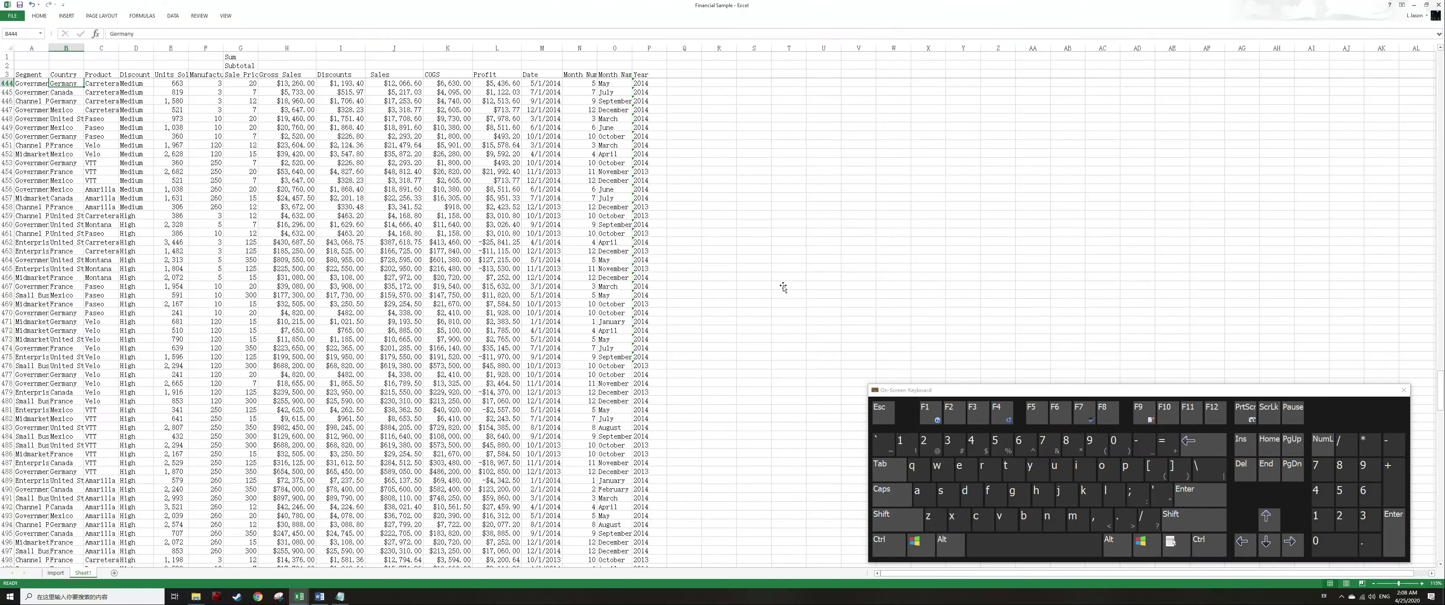
{"action": "key", "text": "Up"}
{"action": "key", "text": "ctrl+Up"}
{"action": "key", "text": "ctrl+Up"}
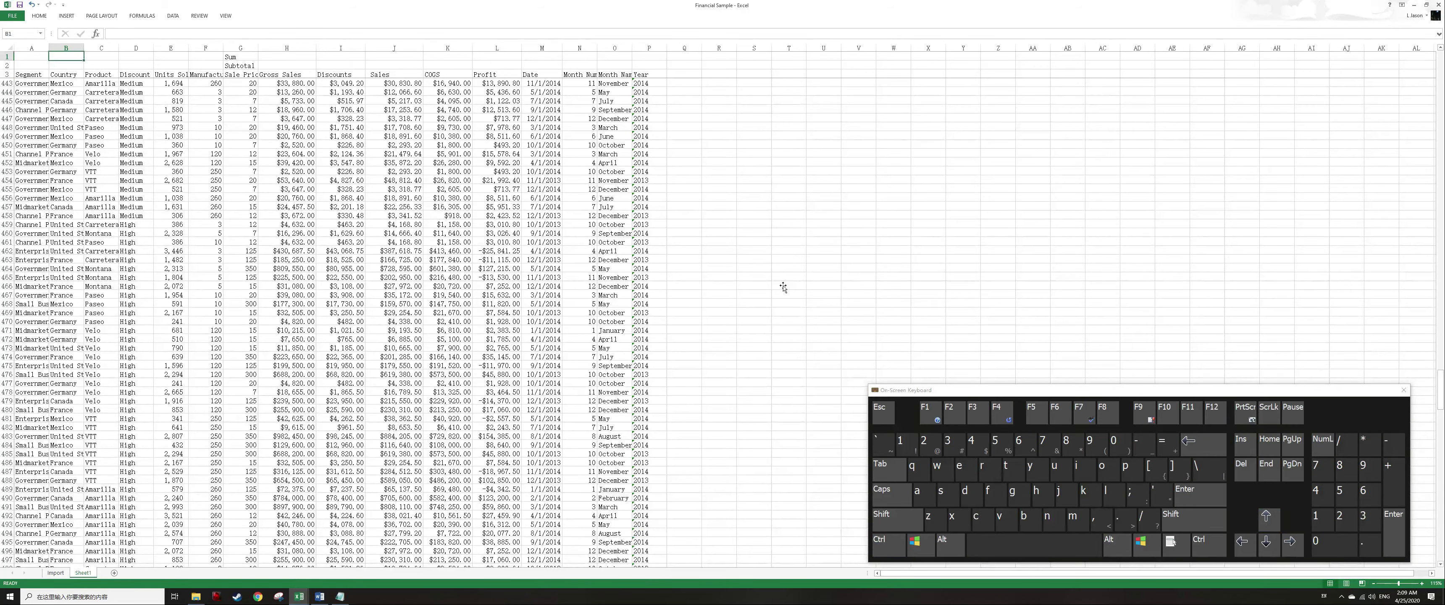
Enter a SUM formula in H1 totalling the Gross Sales column from H4 to the last row.
{"action": "key", "text": "Right"}
{"action": "key", "text": "Right"}
{"action": "key", "text": "Right"}
{"action": "key", "text": "ctrl+Right"}
{"action": "key", "text": "Right"}
{"action": "type", "text": "=sum("}
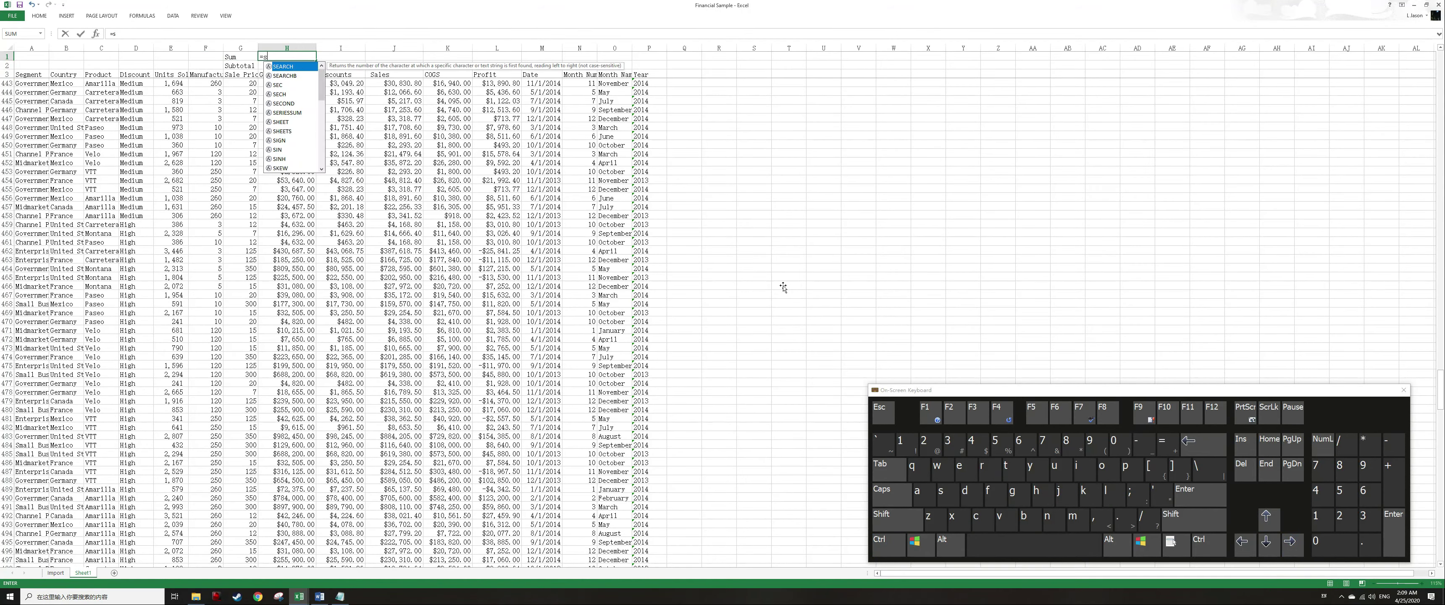
{"action": "key", "text": "Down"}
{"action": "key", "text": "Down"}
{"action": "key", "text": "ctrl+shift+Down"}
{"action": "key", "text": "ctrl+shift+Down"}
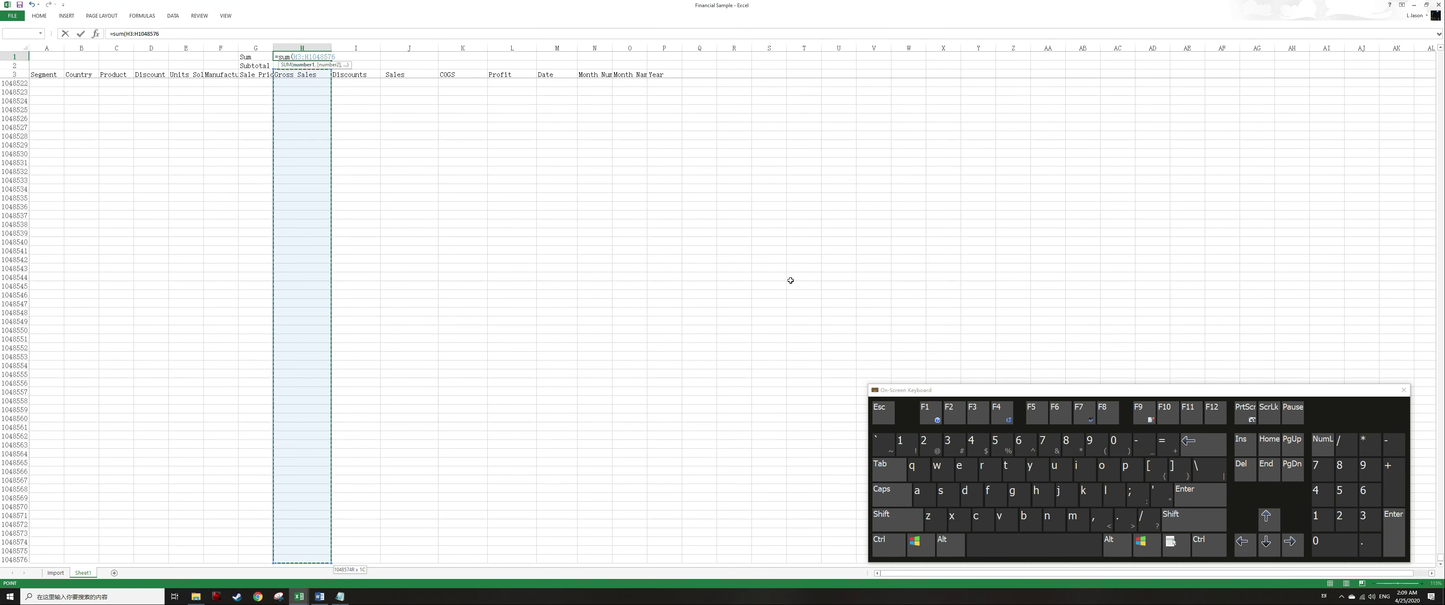
{"action": "key", "text": "Return"}
Enter =SUBTOTAL(9, …) in H2 summing the Gross Sales column from H4 to the last row.
{"action": "key", "text": "Up"}
{"action": "key", "text": "Down"}
{"action": "key", "text": "Down"}
{"action": "key", "text": "Down"}
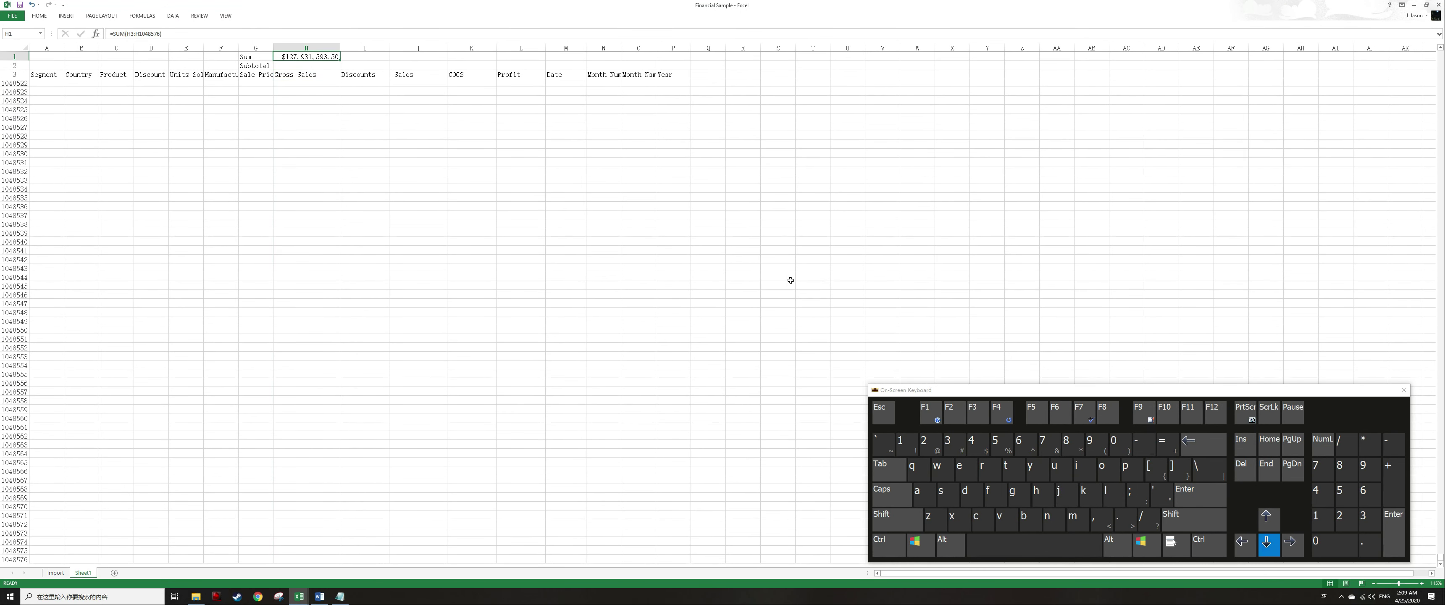
{"action": "key", "text": "Up"}
{"action": "key", "text": "Up"}
{"action": "key", "text": "Up"}
{"action": "key", "text": "Down"}
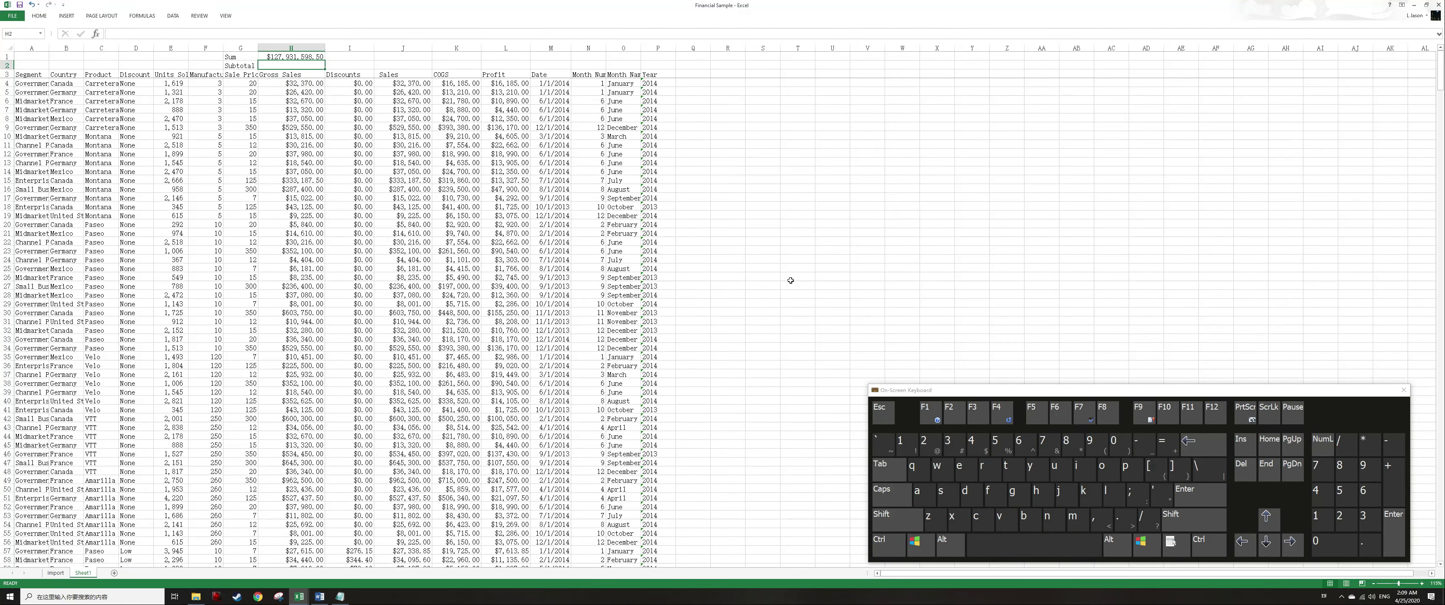
{"action": "type", "text": "=subtotal"}
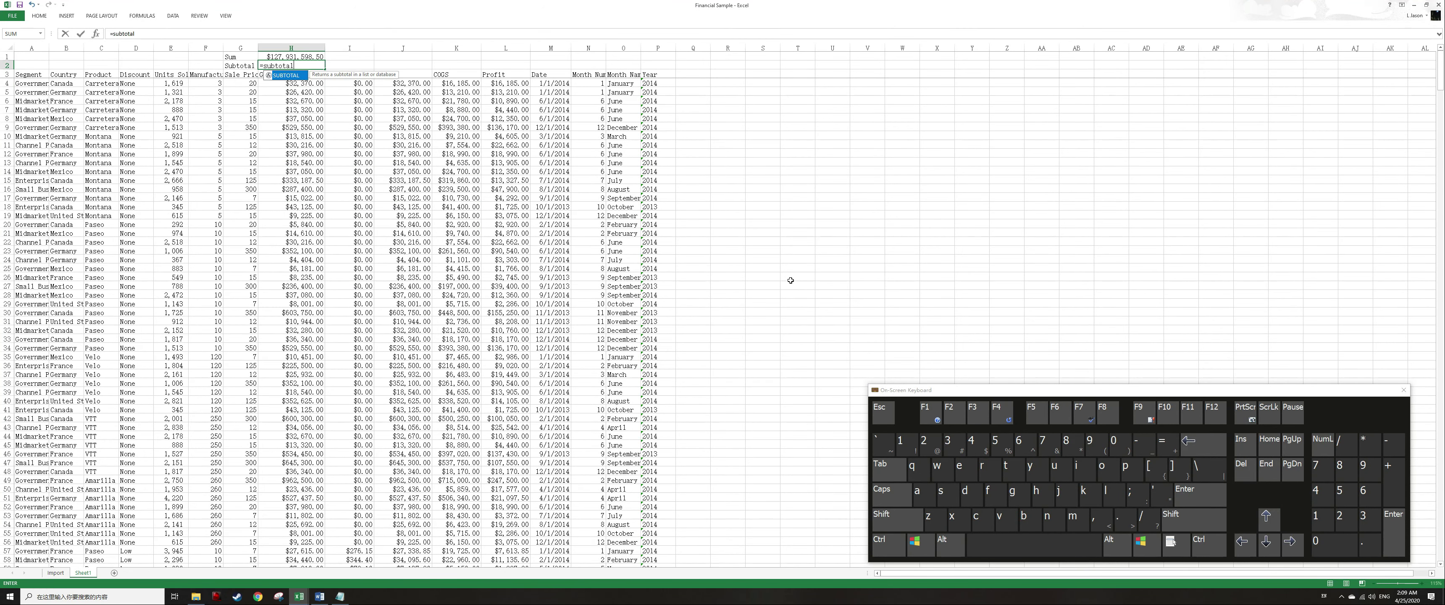
{"action": "key", "text": "BackSpace"}
{"action": "key", "text": "BackSpace"}
{"action": "key", "text": "Tab"}
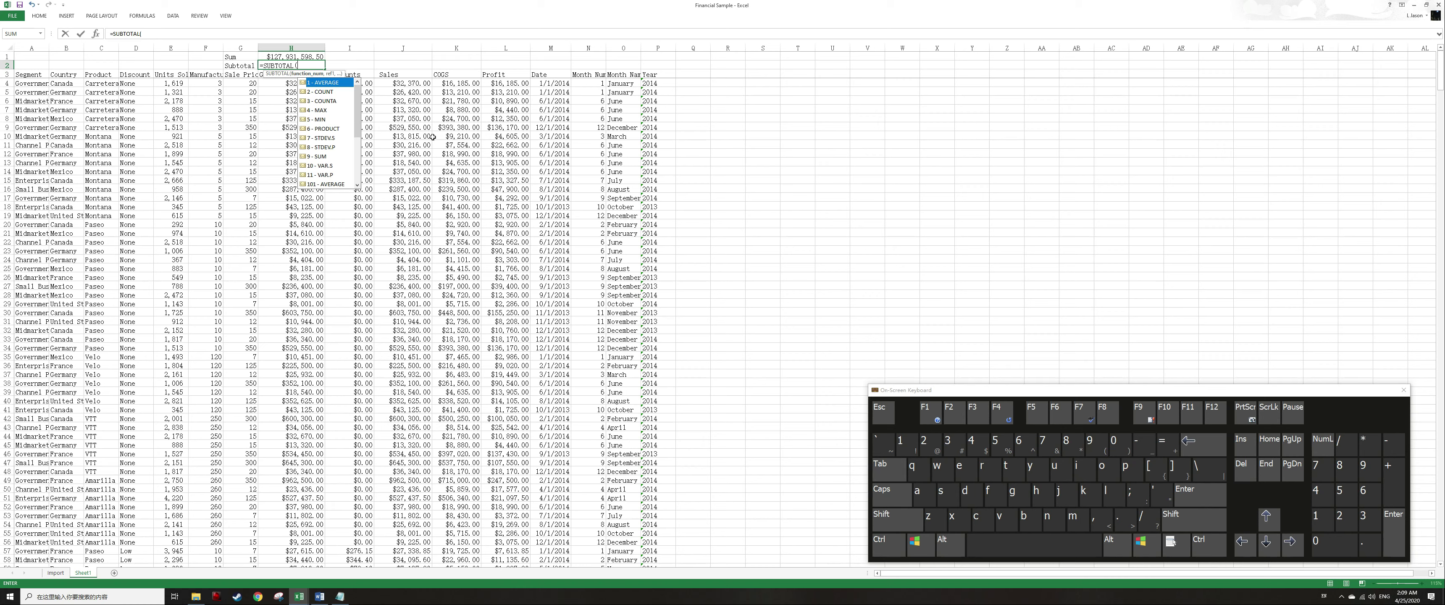
{"action": "key", "text": "Down"}
{"action": "key", "text": "Down"}
{"action": "key", "text": "Down"}
{"action": "key", "text": "Down"}
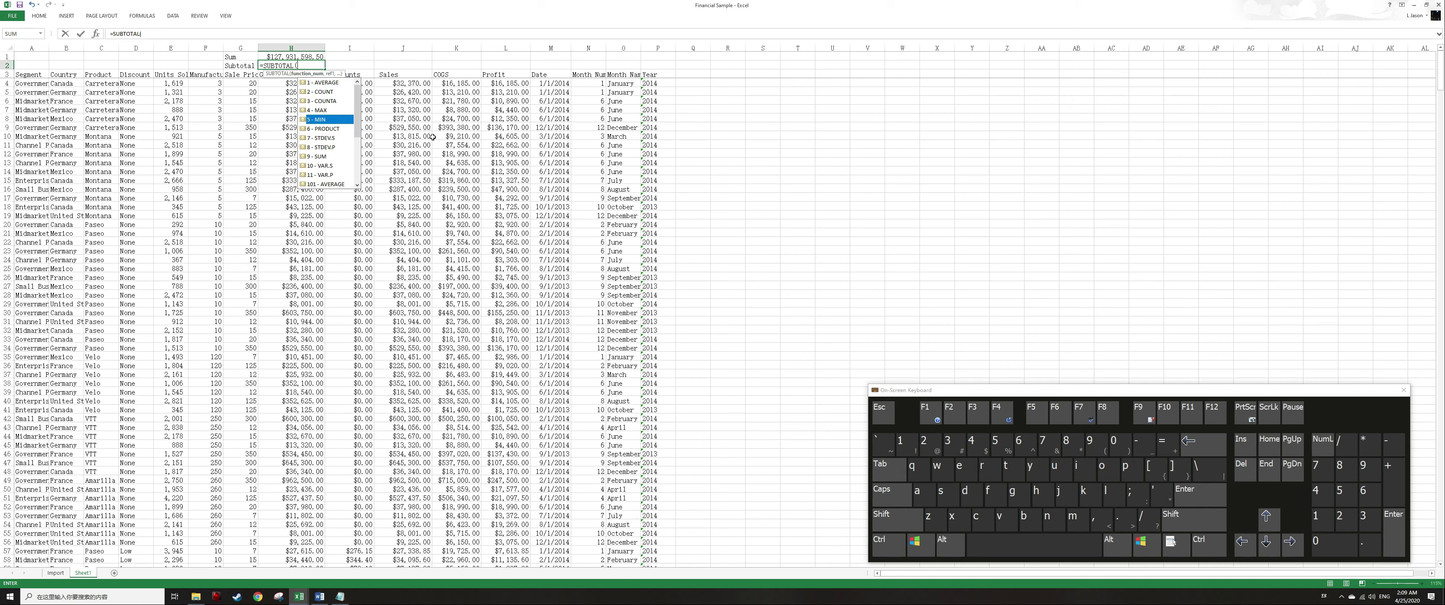
{"action": "key", "text": "Down"}
{"action": "key", "text": "Down"}
{"action": "key", "text": "Down"}
{"action": "key", "text": "Down"}
{"action": "key", "text": "Down"}
{"action": "key", "text": "Down"}
{"action": "key", "text": "Down"}
{"action": "key", "text": "Down"}
{"action": "key", "text": "Down"}
{"action": "key", "text": "Down"}
{"action": "key", "text": "Down"}
{"action": "key", "text": "Down"}
{"action": "key", "text": "Down"}
{"action": "key", "text": "Down"}
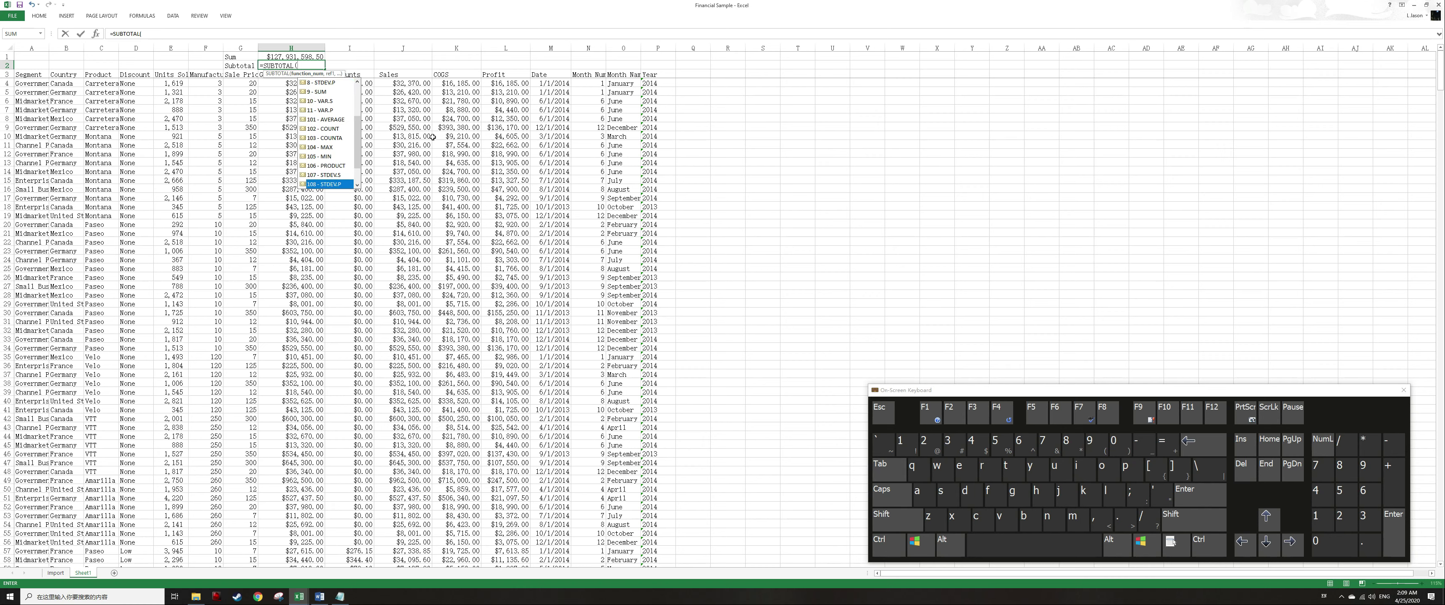
{"action": "key", "text": "Page_Up"}
{"action": "key", "text": "Page_Up"}
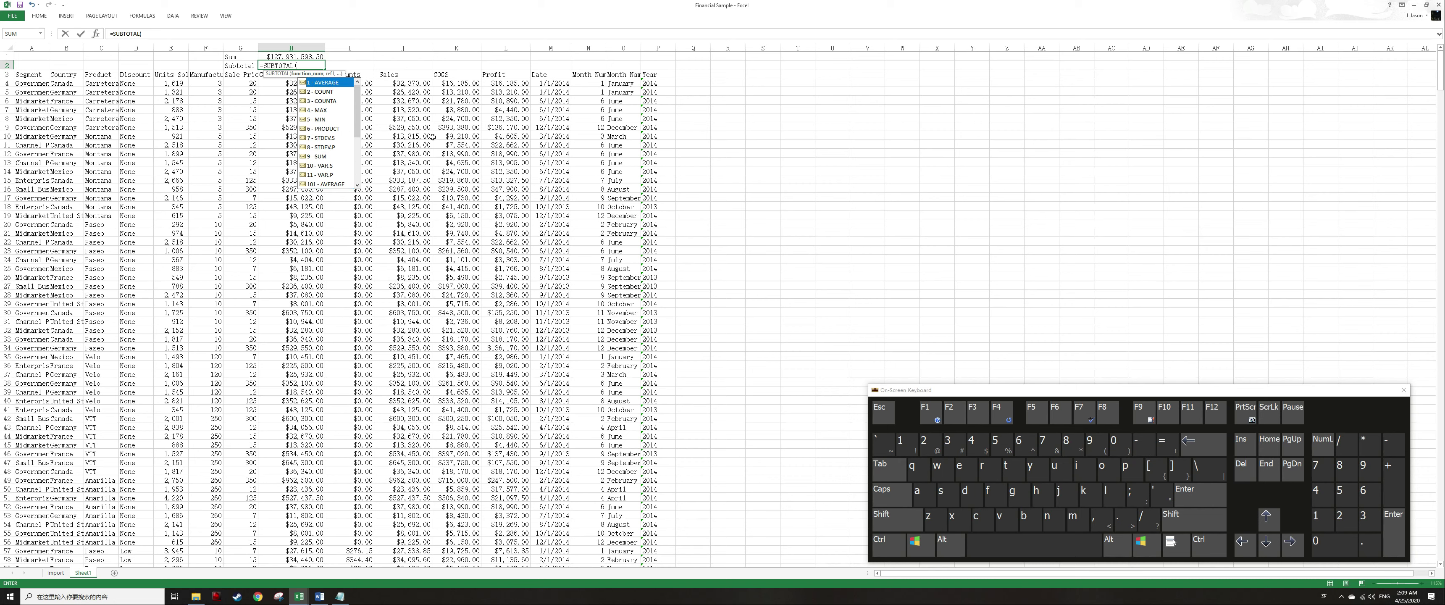
{"action": "type", "text": "9,m"}
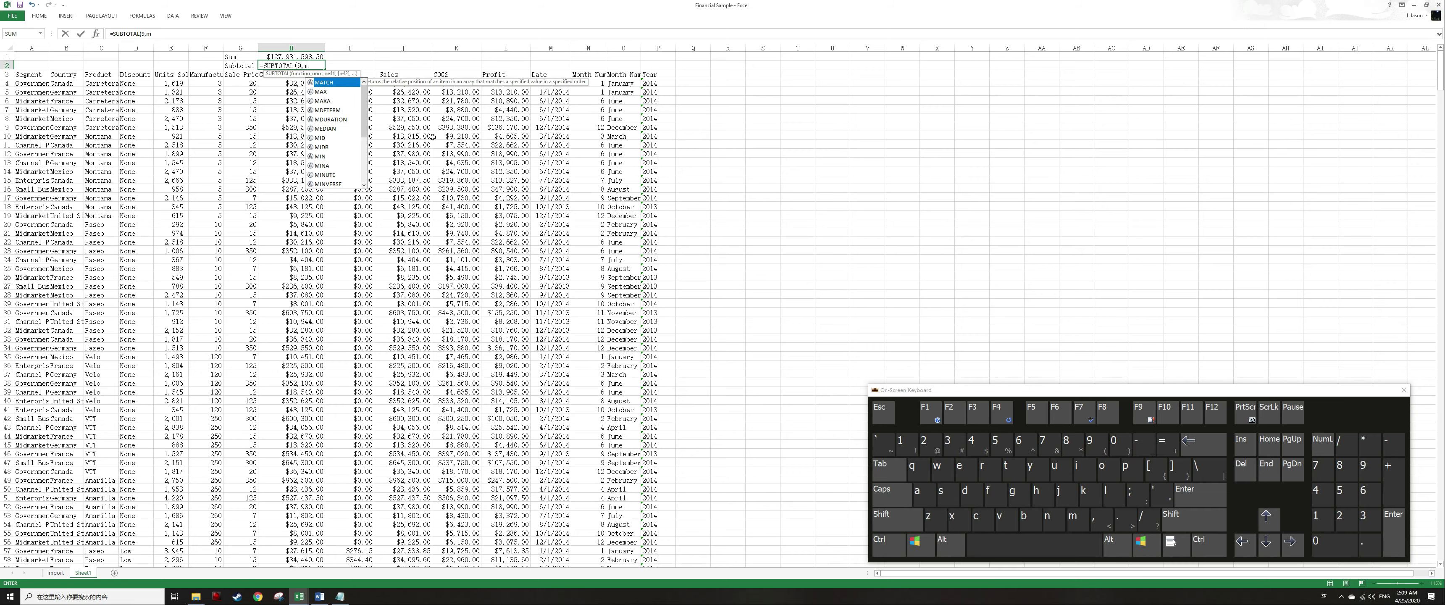
{"action": "key", "text": "BackSpace"}
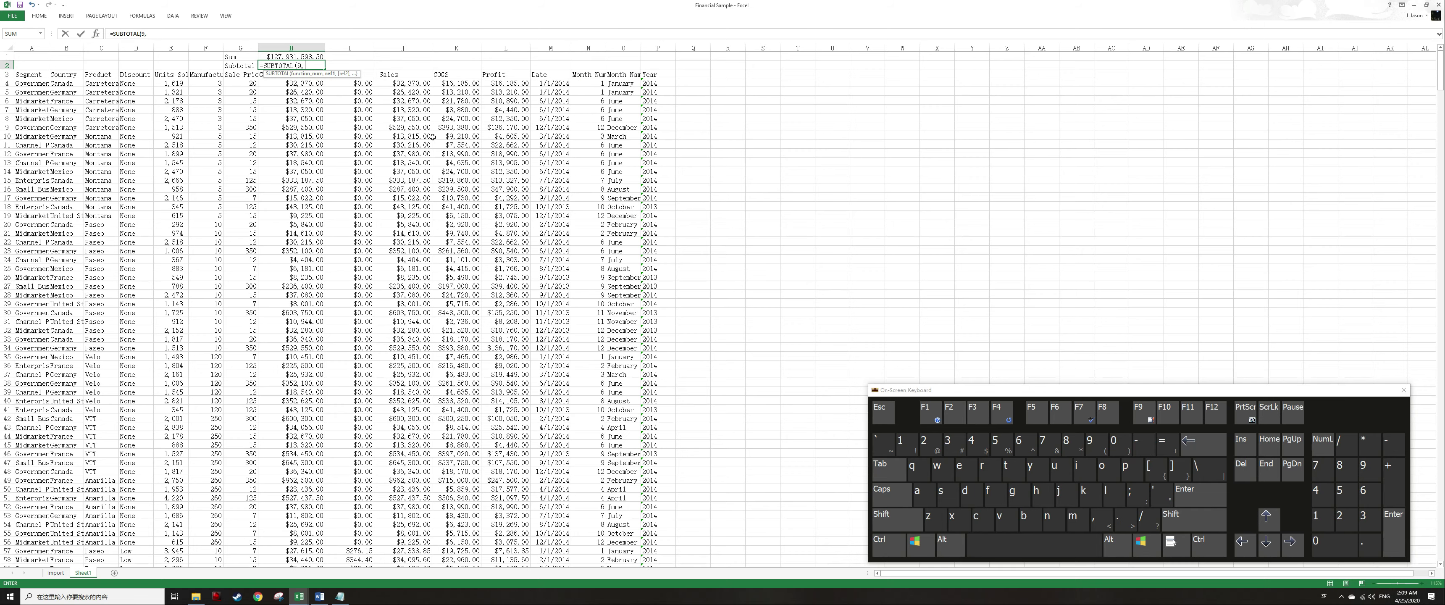
{"action": "key", "text": "Down"}
{"action": "key", "text": "Down"}
{"action": "key", "text": "ctrl+shift+Down"}
{"action": "key", "text": "Return"}
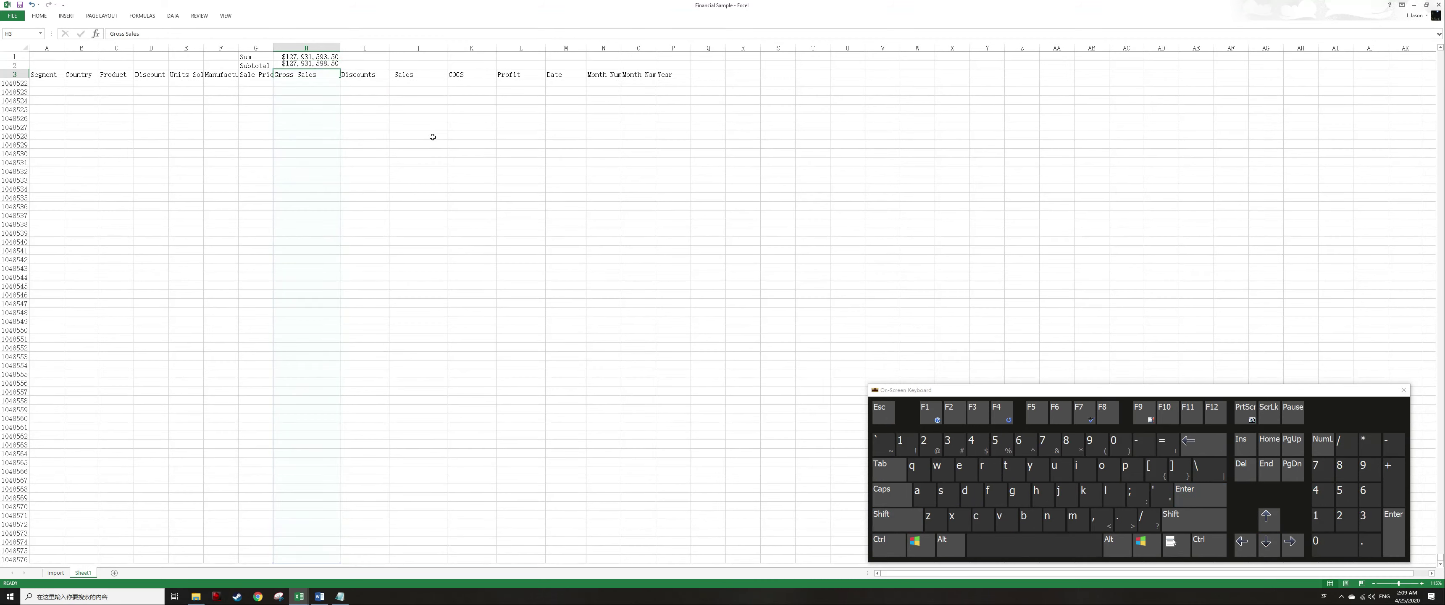
Copy the Sum and Subtotal formulas from H1:H2 and paste them across columns I to L.
{"action": "key", "text": "Up"}
{"action": "key", "text": "Up"}
{"action": "key", "text": "shift+Down"}
{"action": "key", "text": "ctrl+c"}
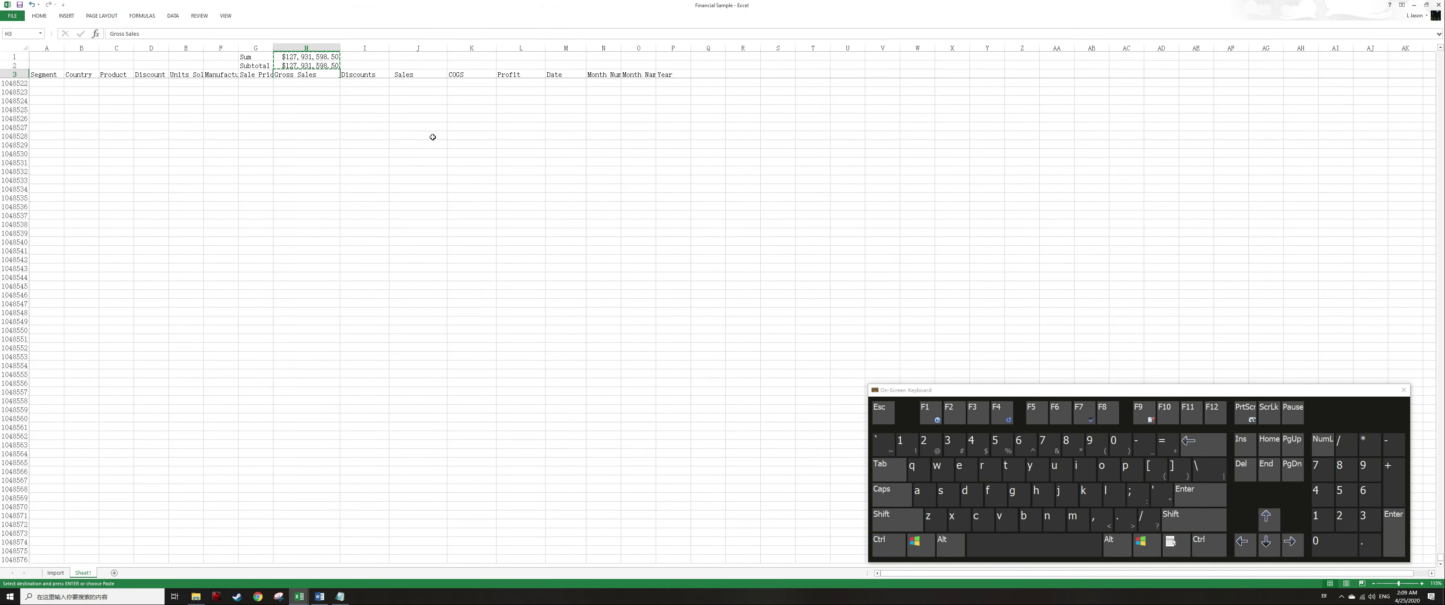
{"action": "key", "text": "ctrl+Right"}
{"action": "key", "text": "Left"}
{"action": "key", "text": "Left"}
{"action": "key", "text": "Down"}
{"action": "key", "text": "Left"}
{"action": "key", "text": "Left"}
{"action": "key", "text": "Left"}
{"action": "key", "text": "Up"}
{"action": "key", "text": "Right"}
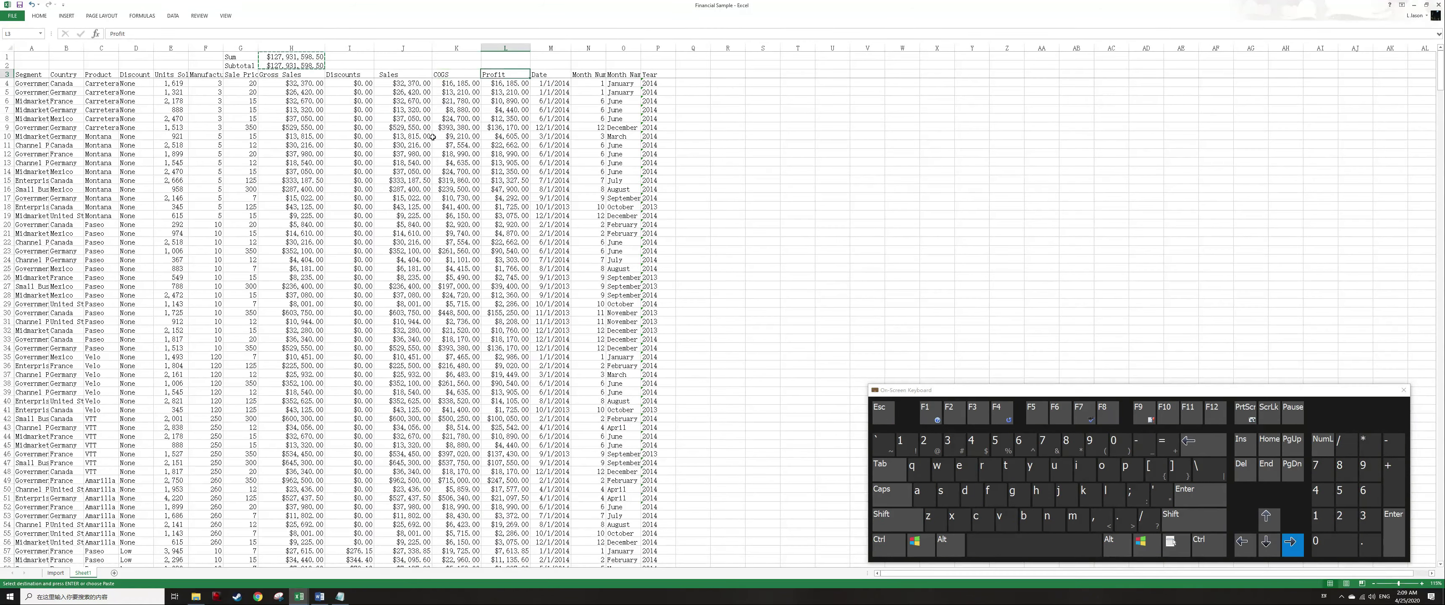
{"action": "key", "text": "Up"}
{"action": "key", "text": "Up"}
{"action": "key", "text": "ctrl+shift+Left"}
{"action": "key", "text": "Return"}
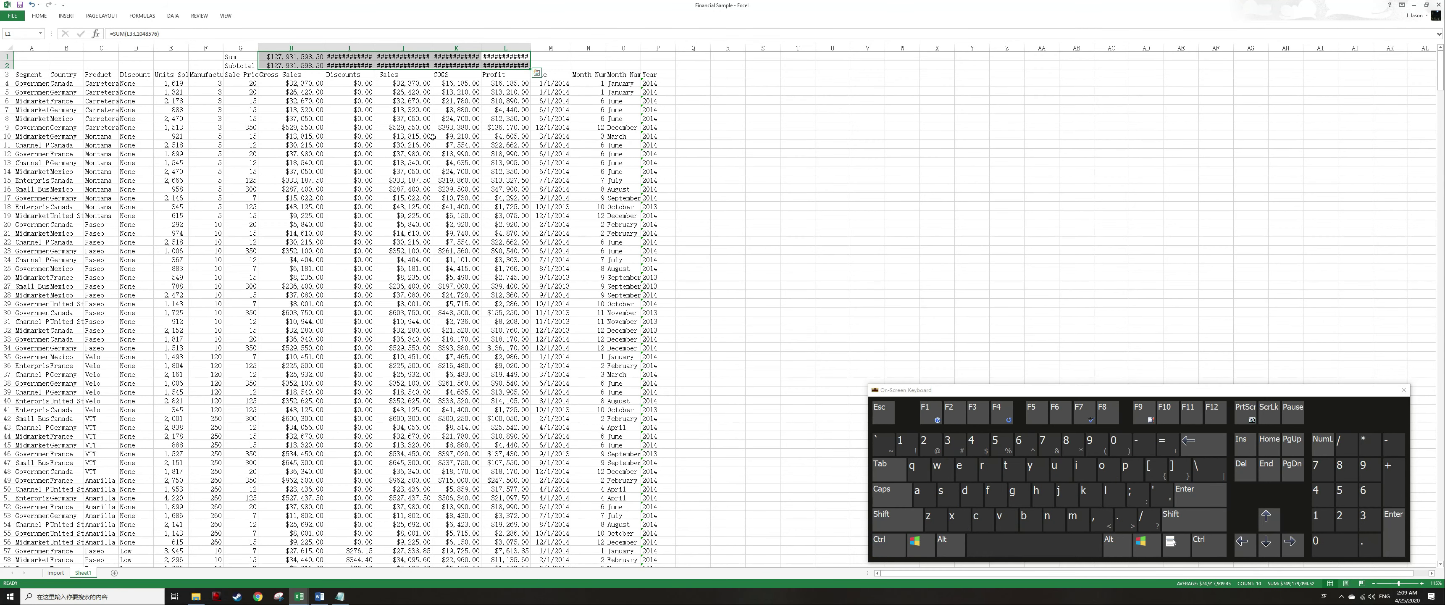
AutoFit the widths of columns I to L, then undo the AutoFit.
{"action": "key", "text": "alt+h"}
{"action": "key", "text": "o"}
{"action": "key", "text": "i"}
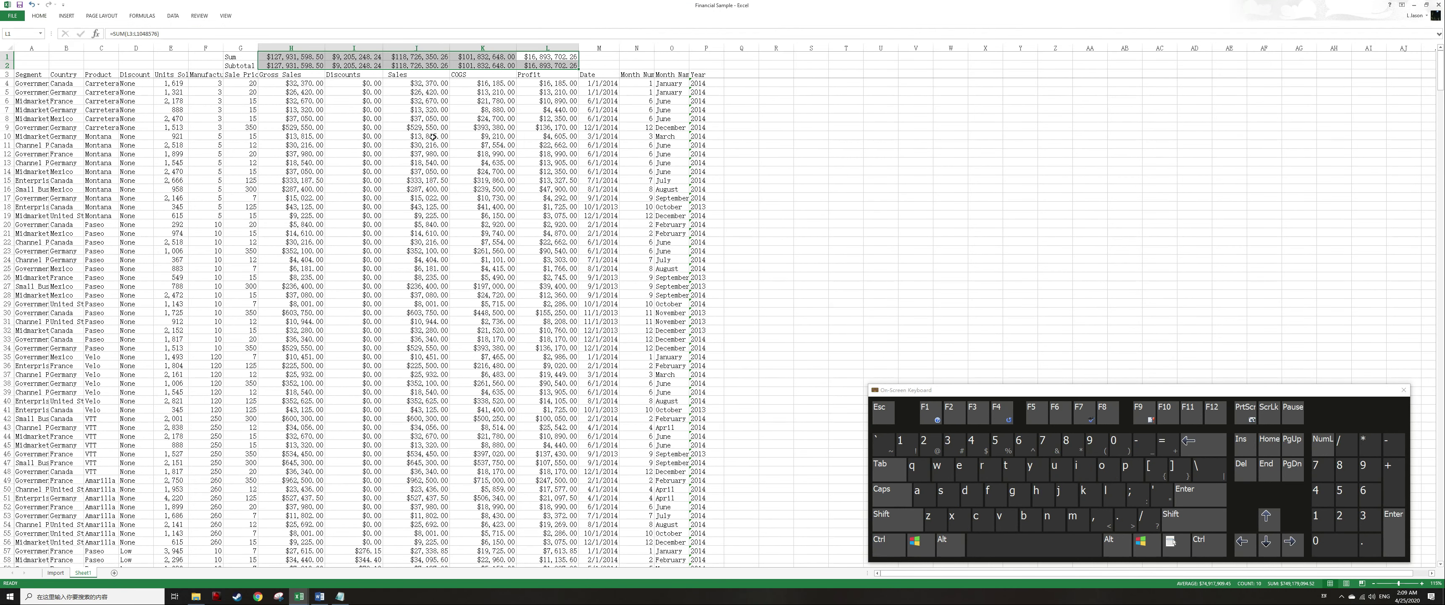
{"action": "key", "text": "ctrl+z"}
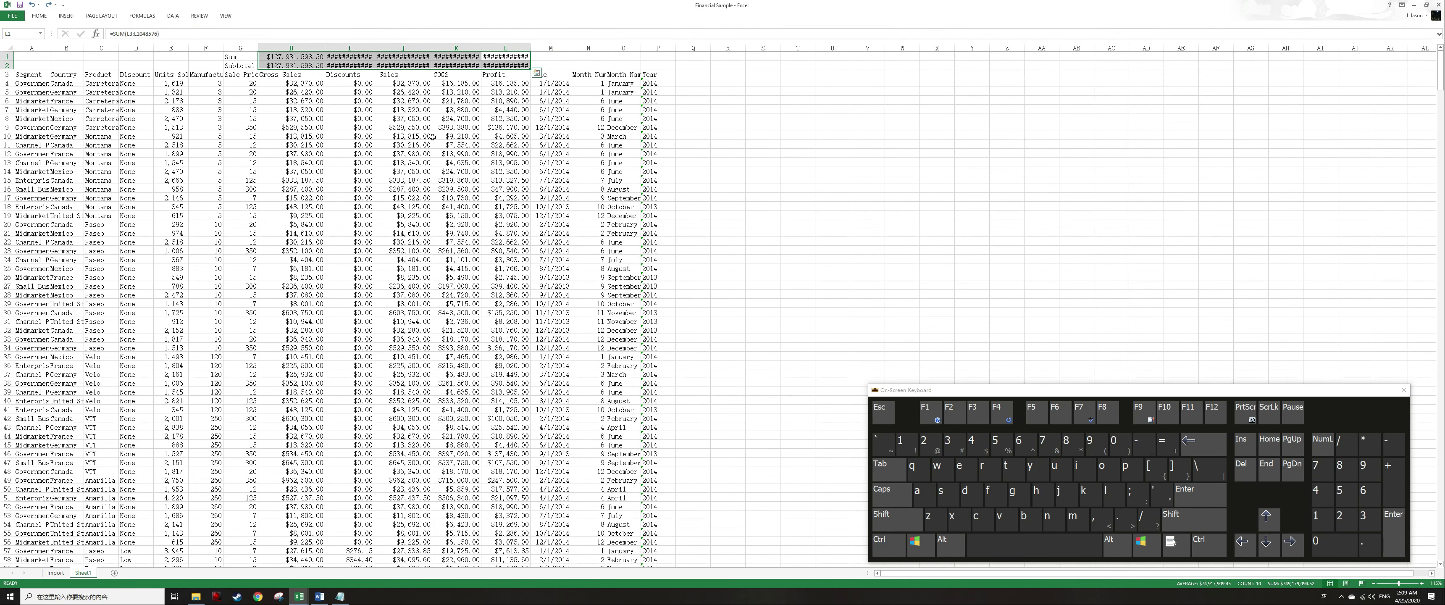
{"action": "key", "text": "Left"}
{"action": "key", "text": "Left"}
{"action": "key", "text": "Left"}
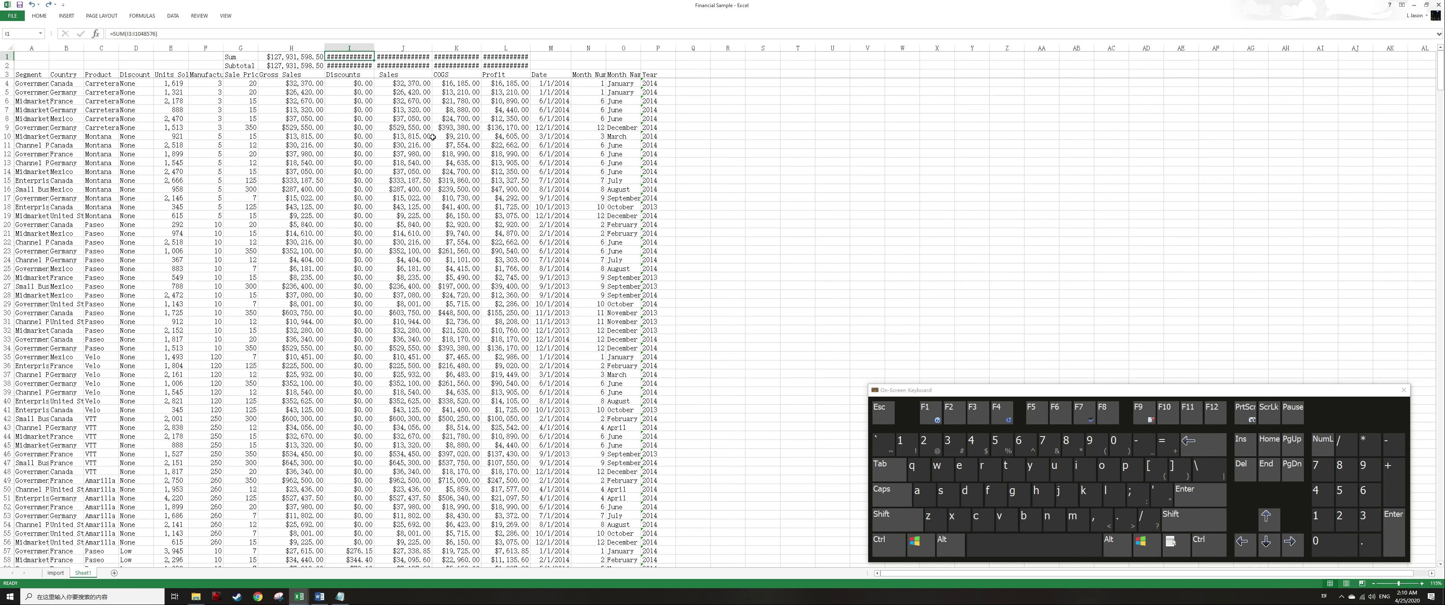
{"action": "key", "text": "Right"}
{"action": "key", "text": "Right"}
{"action": "key", "text": "Right"}
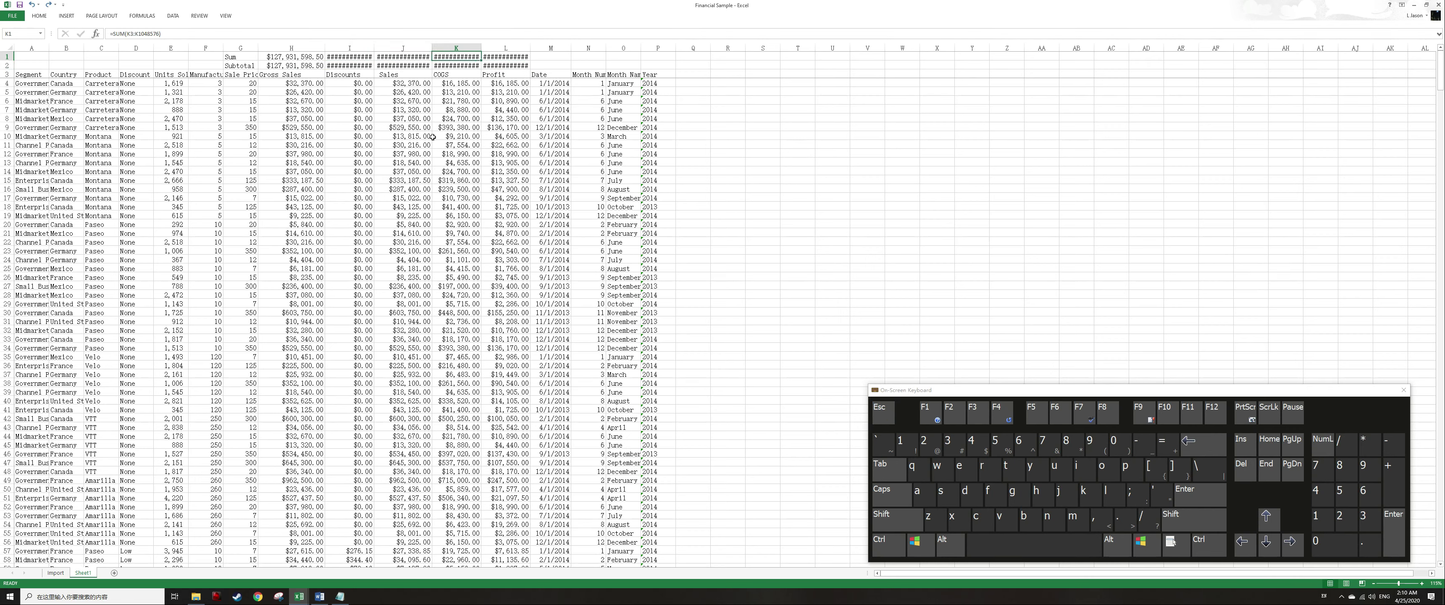
{"action": "key", "text": "Left"}
{"action": "key", "text": "Left"}
{"action": "key", "text": "Left"}
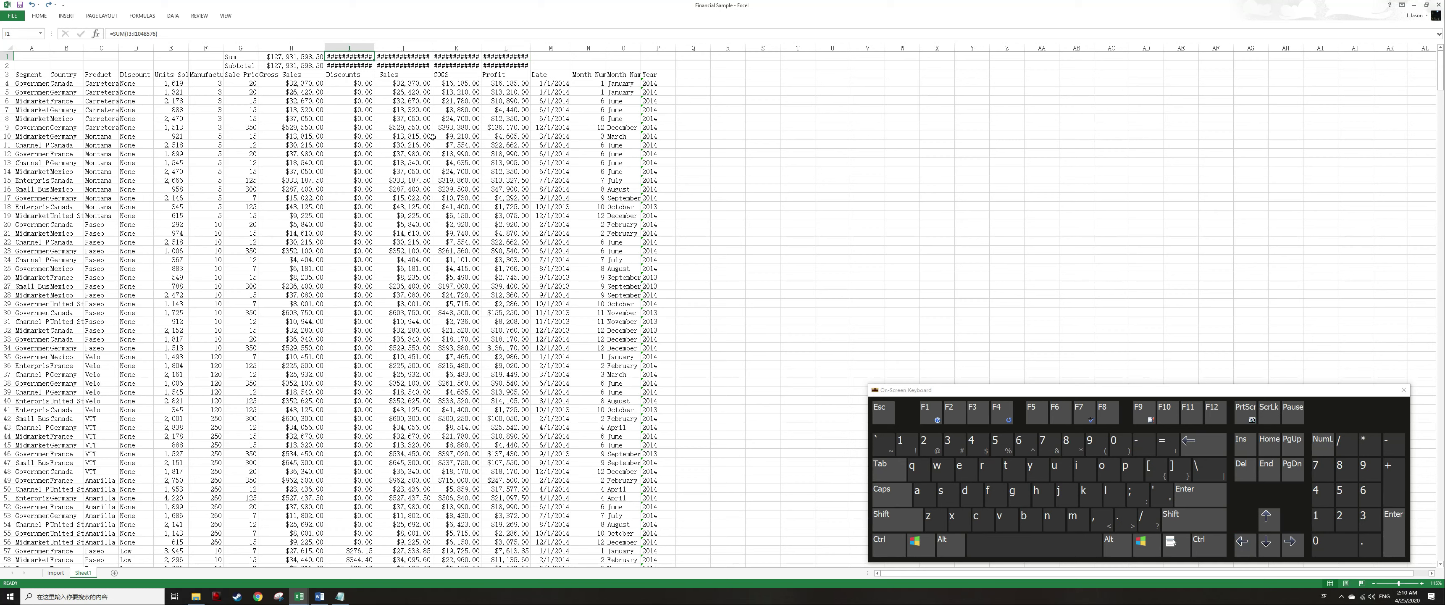
Select columns I to L down to the last row and AutoFit their widths so the totals display.
{"action": "key", "text": "shift+Right"}
{"action": "key", "text": "shift+Right"}
{"action": "key", "text": "shift+Right"}
{"action": "key", "text": "ctrl+shift+Down"}
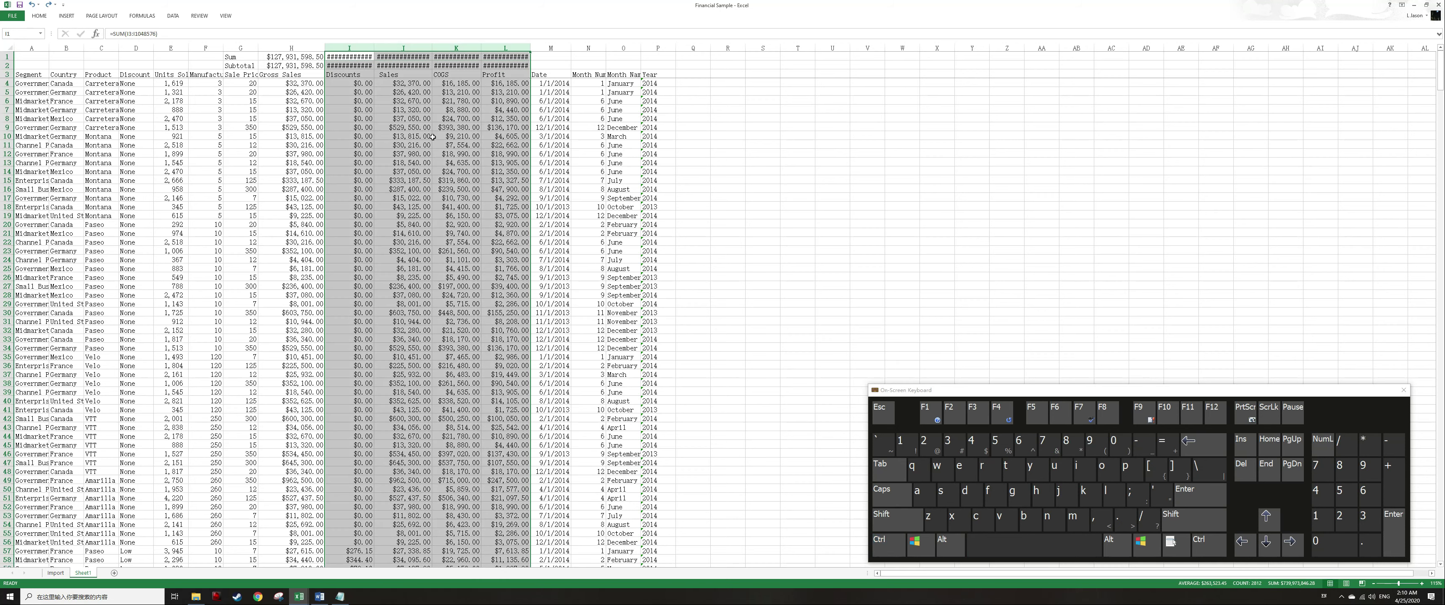
{"action": "key", "text": "alt"}
{"action": "key", "text": "h"}
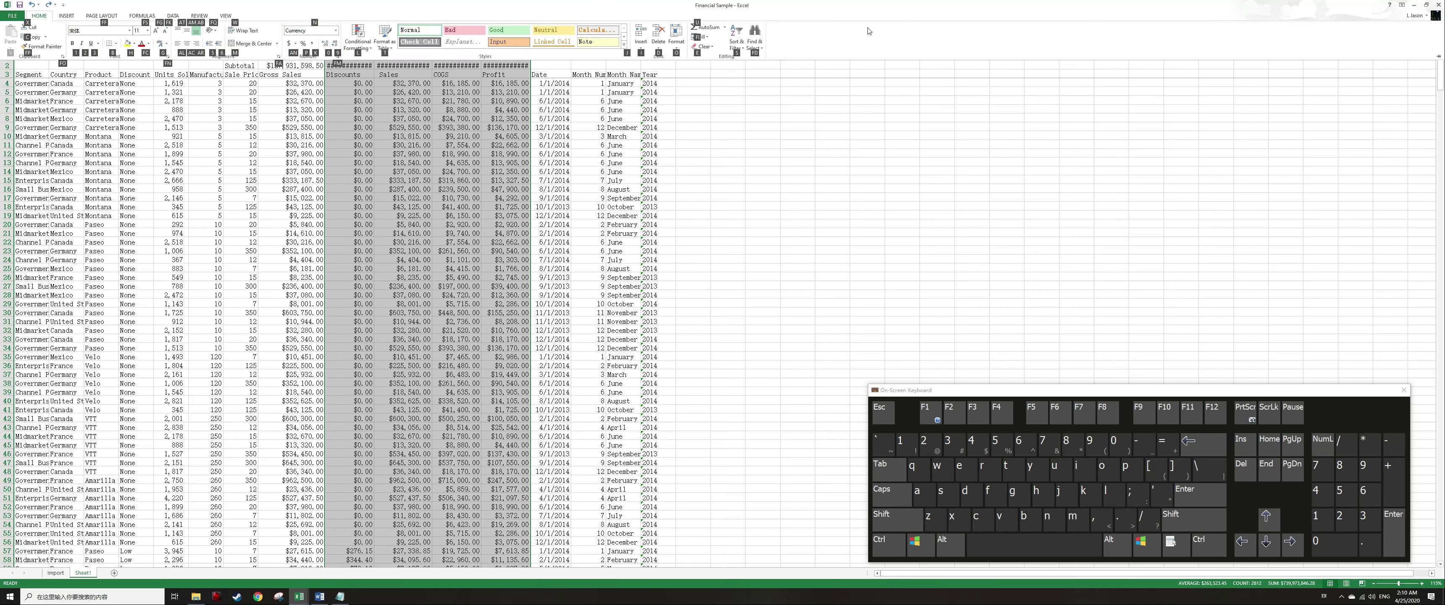
{"action": "key", "text": "o"}
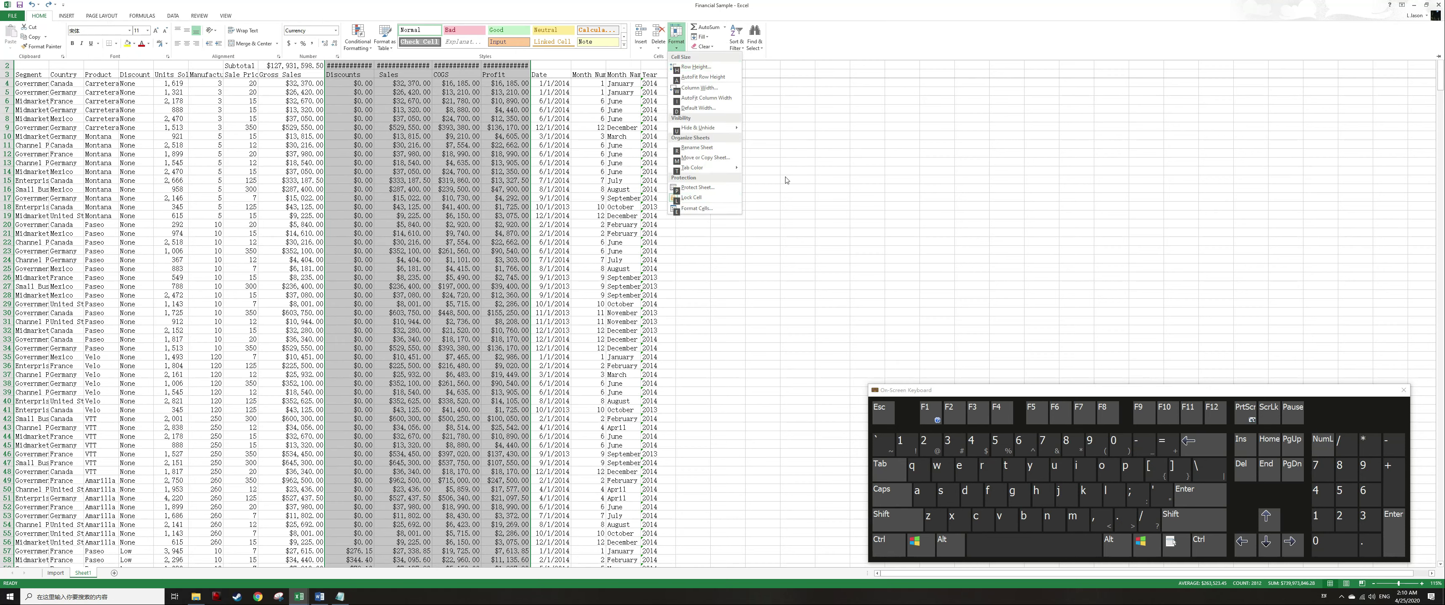
{"action": "left_click", "coordinate": [907, 138]}
{"action": "key", "text": "i"}
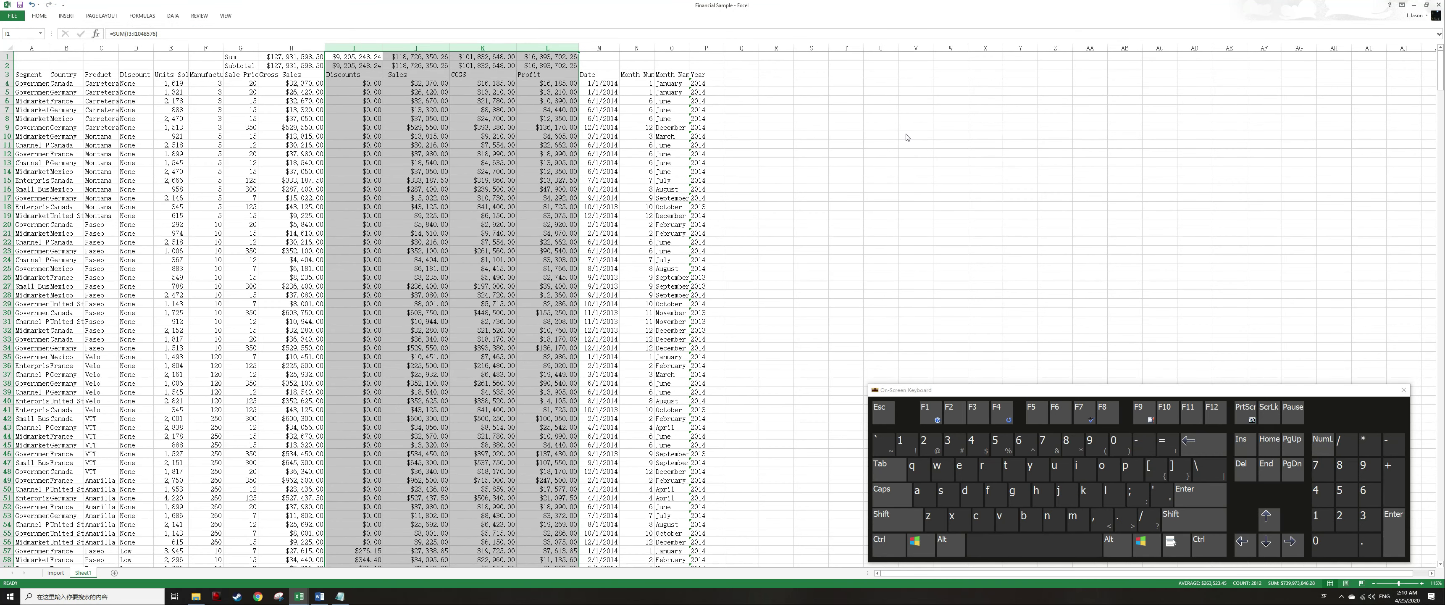
Select the whole data table and change its font to Arial.
{"action": "key", "text": "Left"}
{"action": "key", "text": "Left"}
{"action": "key", "text": "Down"}
{"action": "key", "text": "Down"}
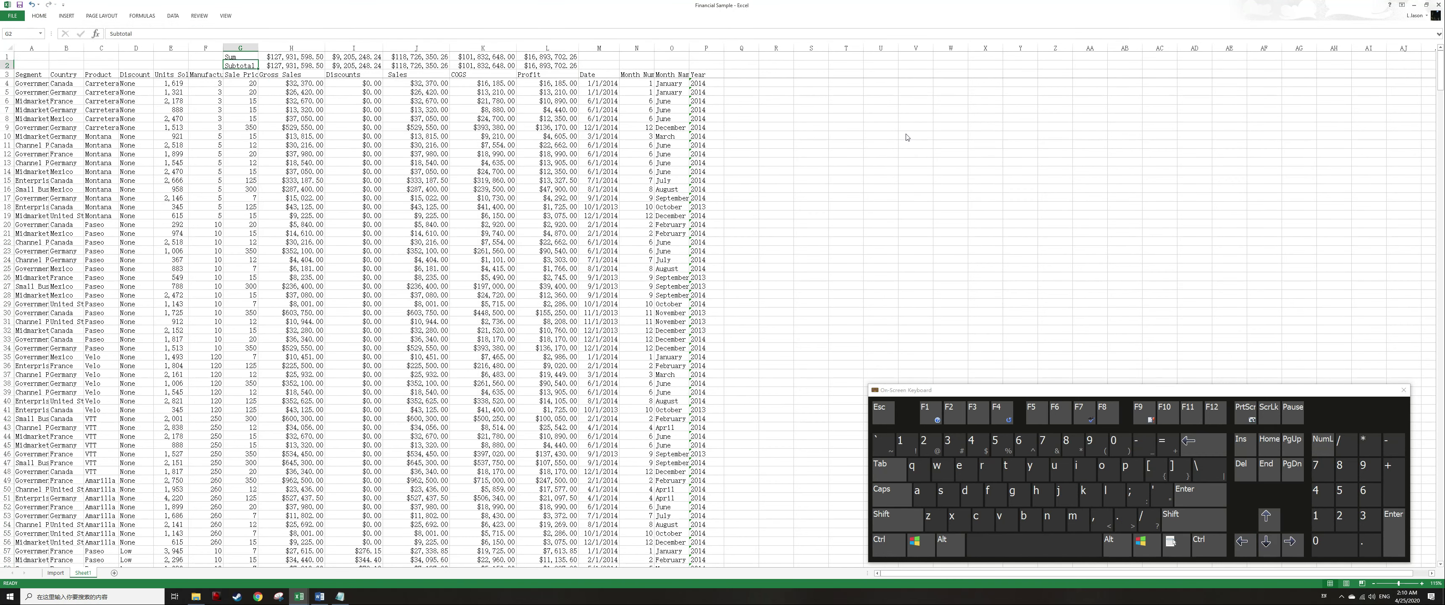
{"action": "key", "text": "ctrl+a"}
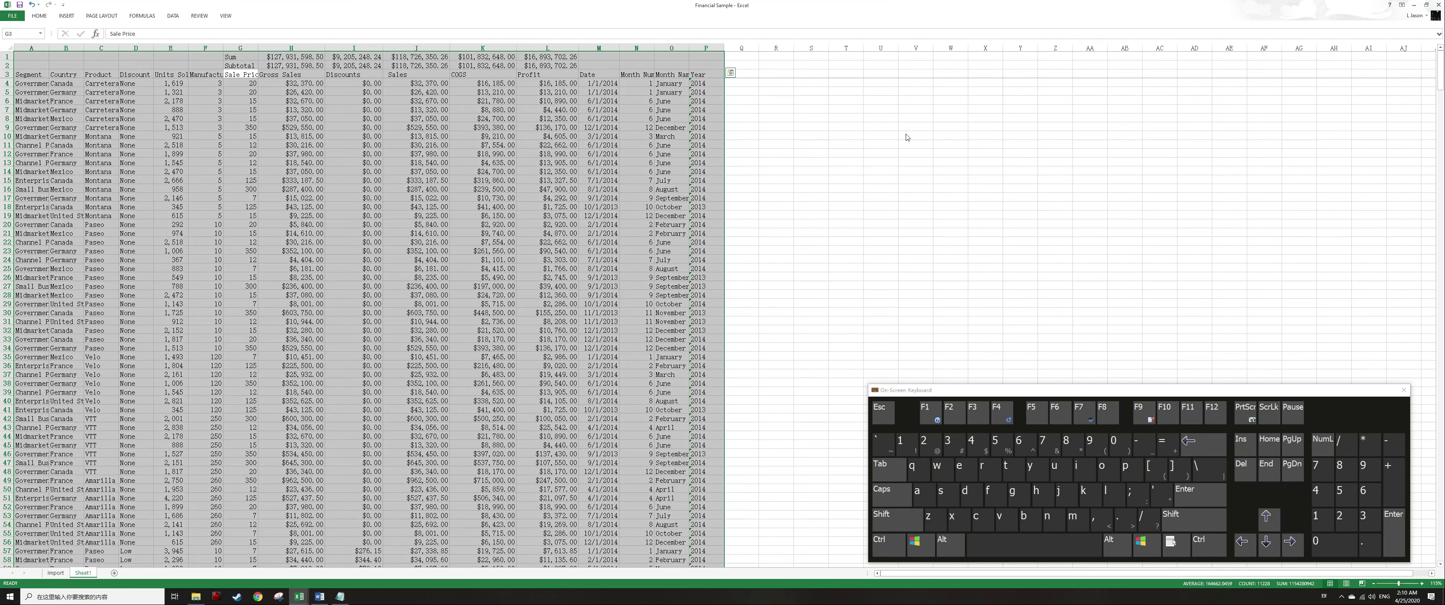
{"action": "key", "text": "alt"}
{"action": "key", "text": "h"}
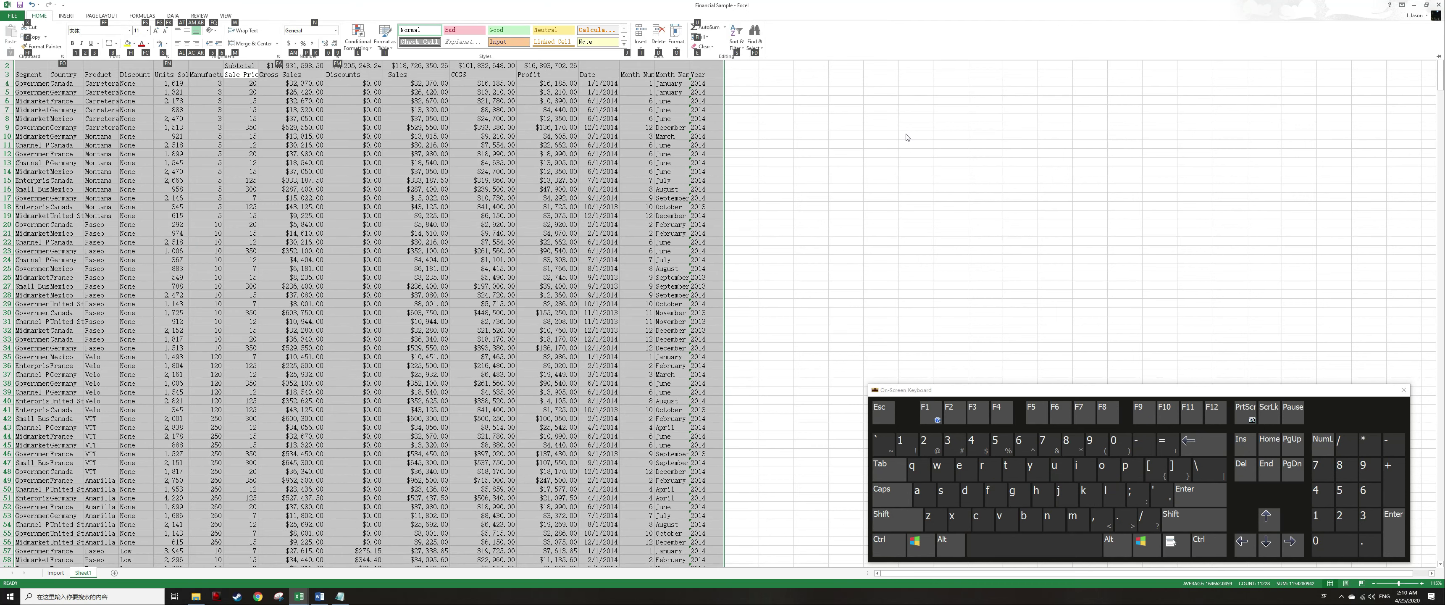
{"action": "key", "text": "f"}
{"action": "key", "text": "f"}
{"action": "type", "text": "Arial"}
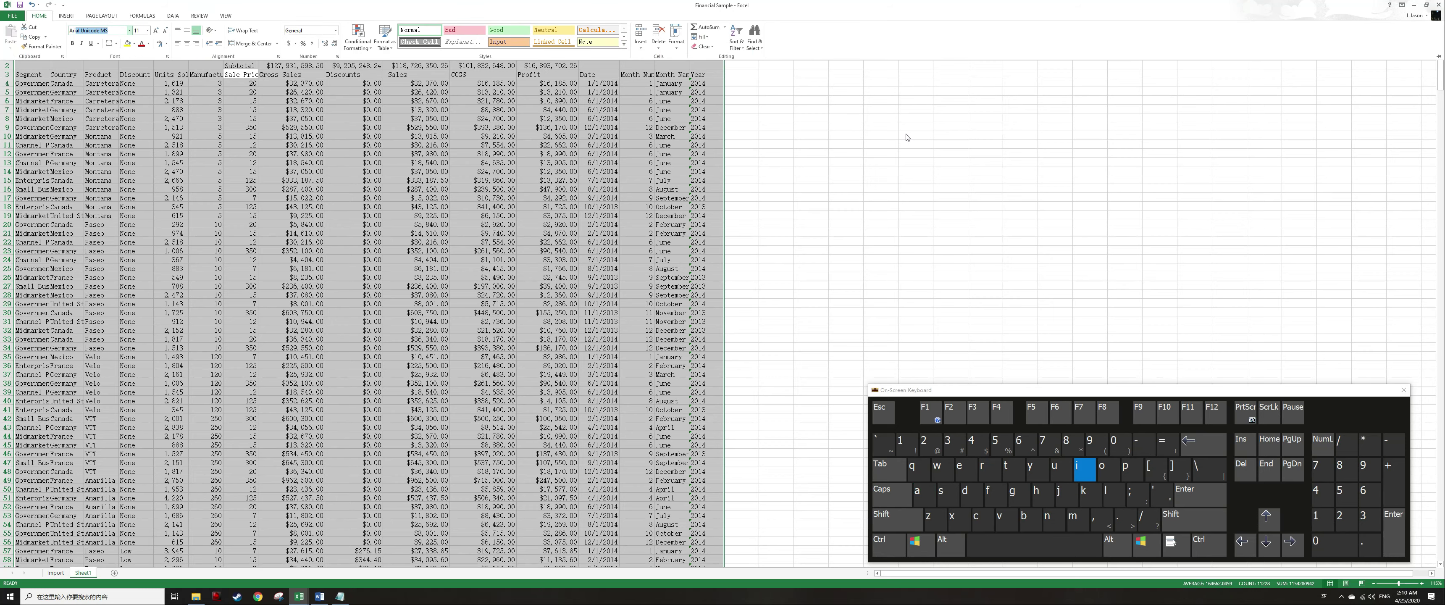
{"action": "key", "text": "Return"}
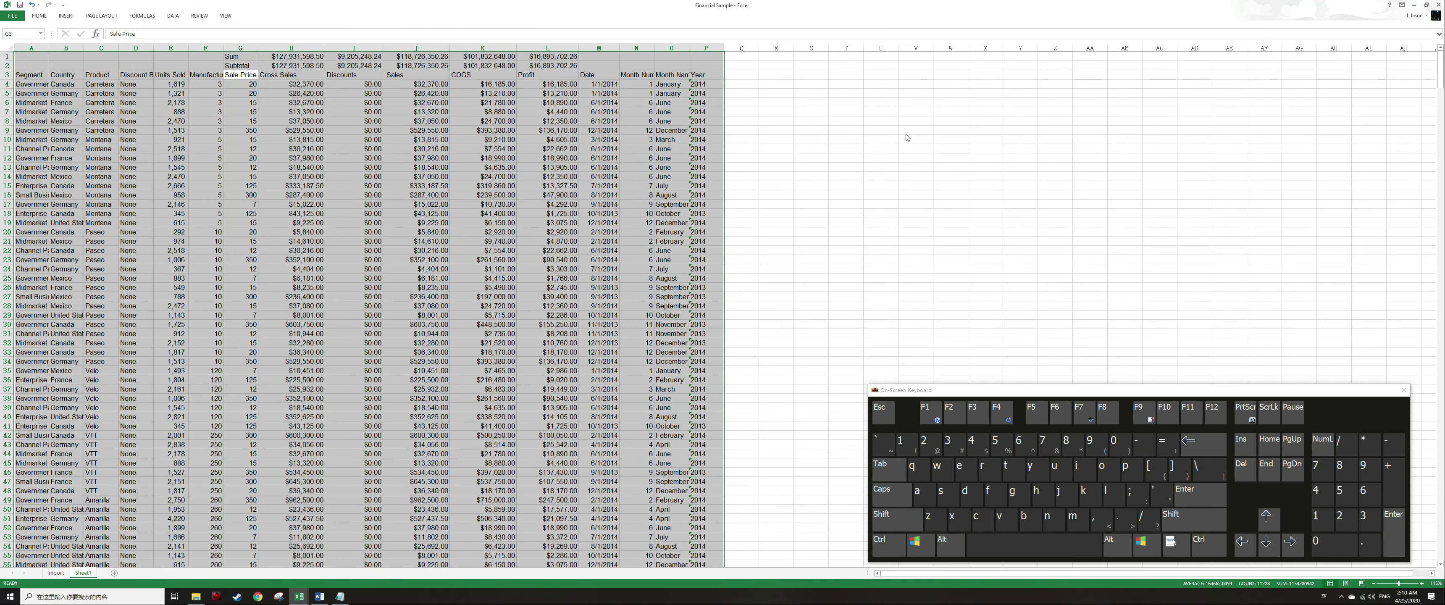
Select the header row 3 and turn on filters for the table.
{"action": "key", "text": "Left"}
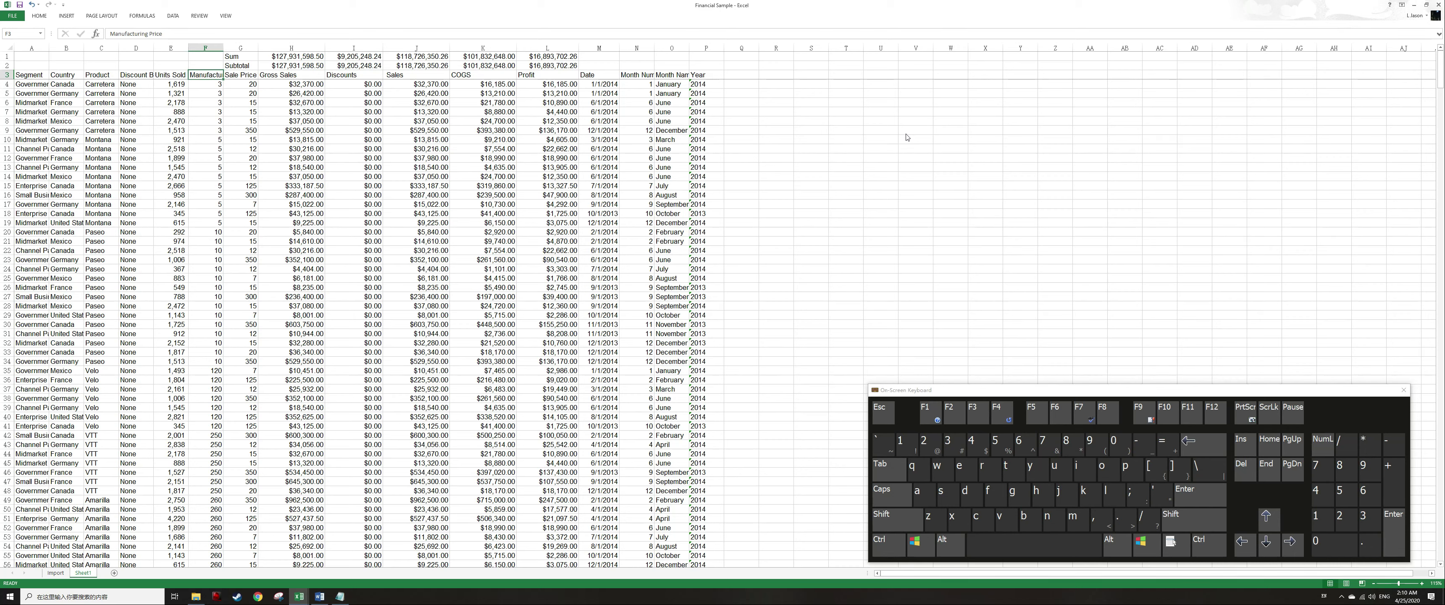
{"action": "key", "text": "shift+space"}
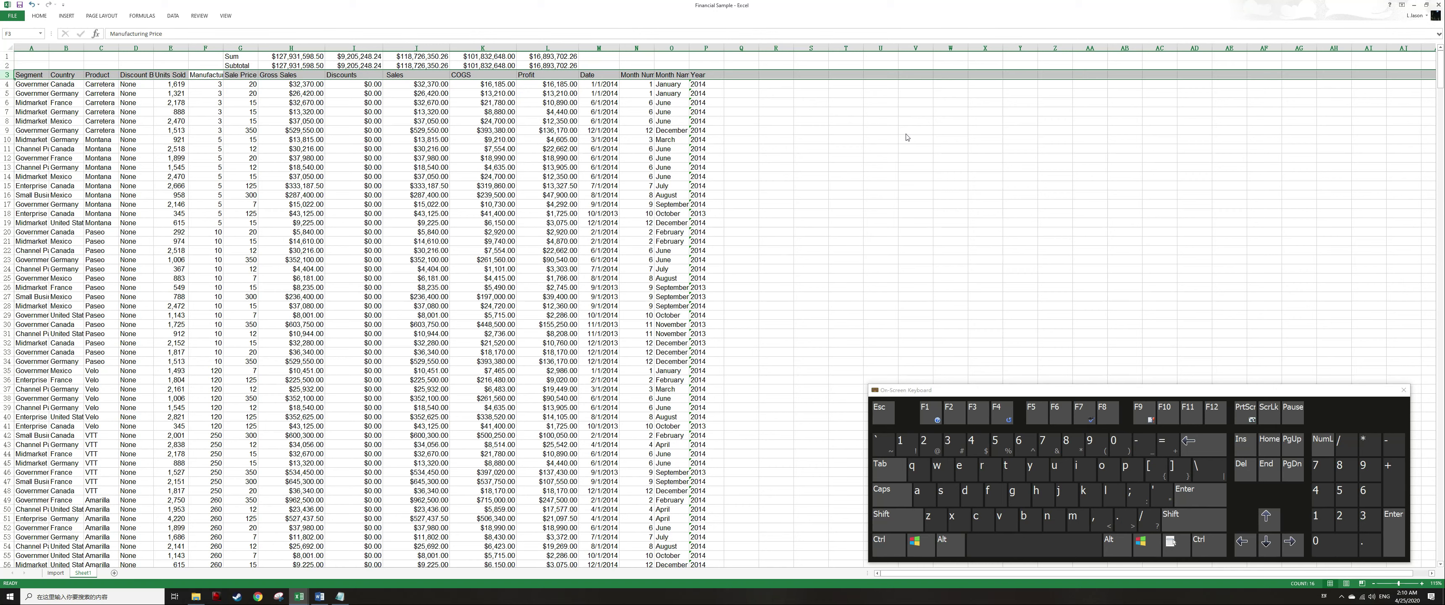
{"action": "key", "text": "alt"}
{"action": "key", "text": "a"}
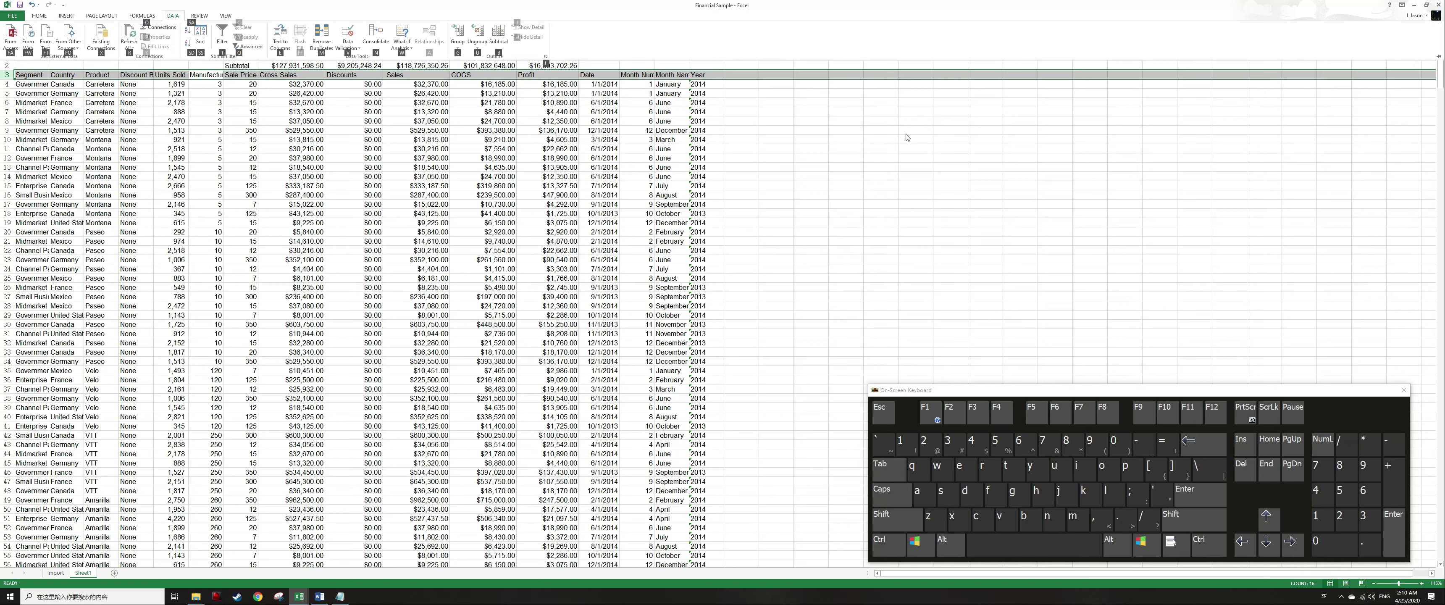
{"action": "key", "text": "t"}
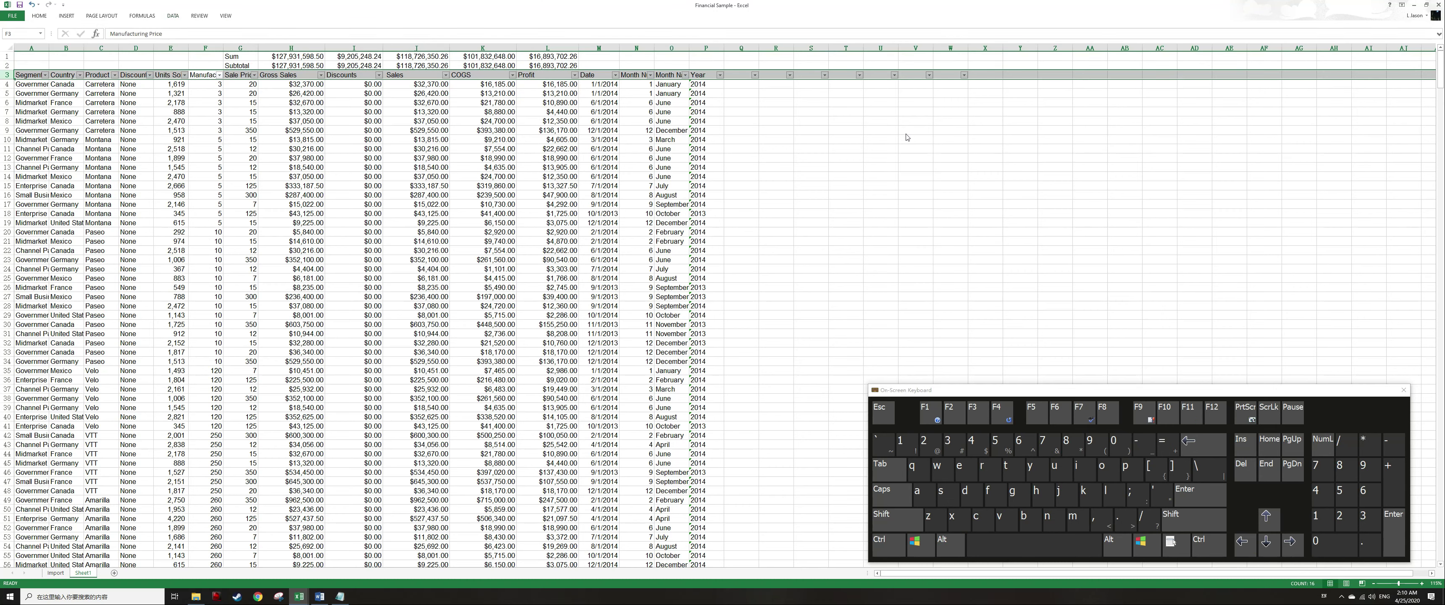
Filter the table by the Segment column, unchecking some segment values.
{"action": "key", "text": "Left"}
{"action": "key", "text": "Left"}
{"action": "key", "text": "Right"}
{"action": "key", "text": "Right"}
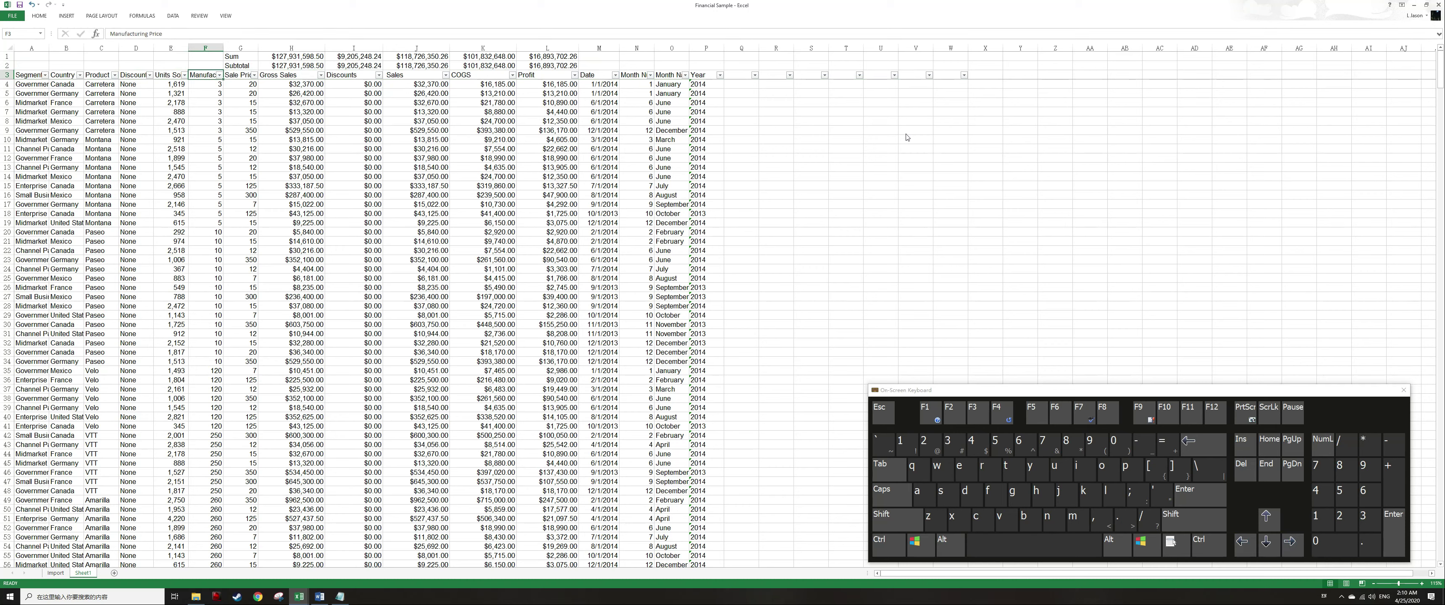
{"action": "key", "text": "ctrl+Left"}
{"action": "key", "text": "alt+Down"}
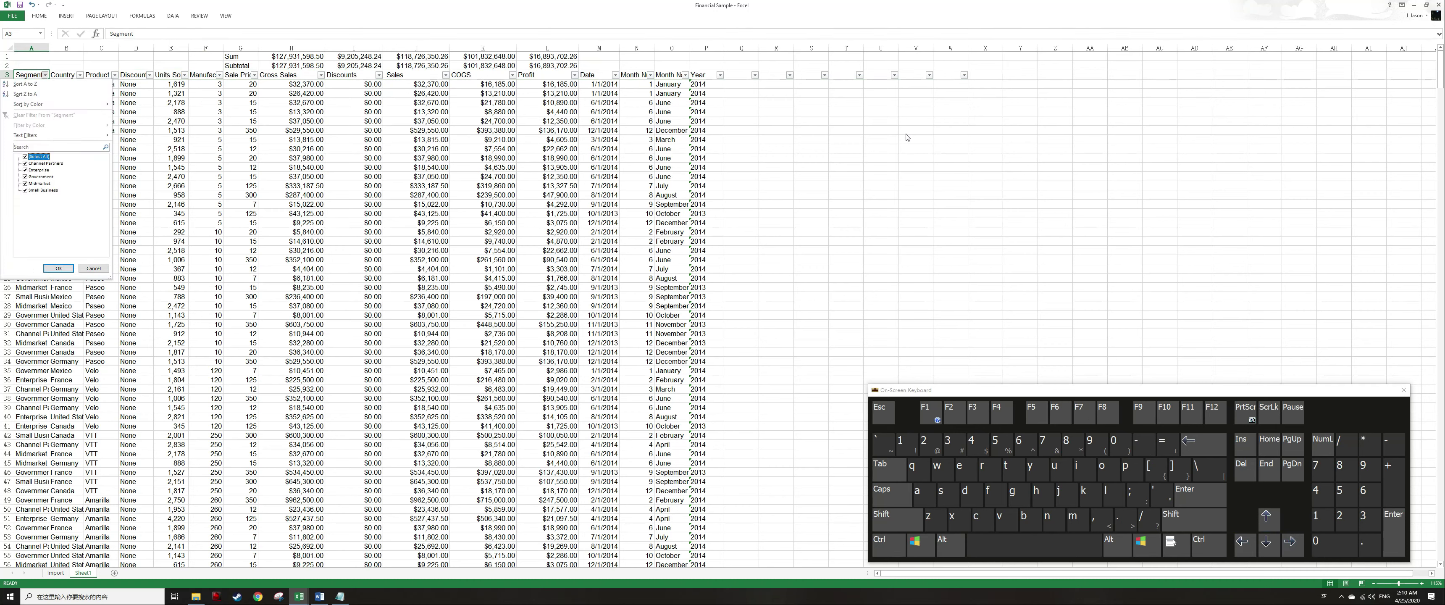
{"action": "key", "text": "space"}
{"action": "key", "text": "Down"}
{"action": "key", "text": "Down"}
{"action": "key", "text": "Down"}
{"action": "key", "text": "space"}
{"action": "key", "text": "Tab"}
{"action": "key", "text": "Return"}
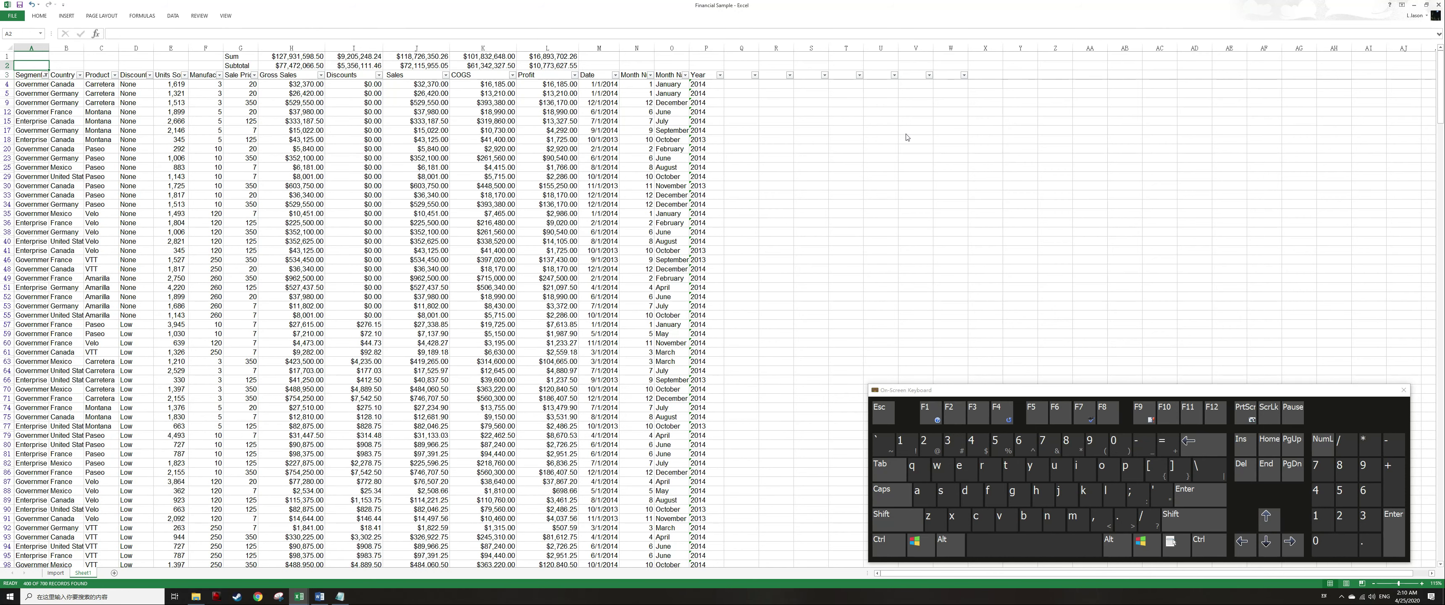
Inspect the Subtotal formulas in row 2 across the Gross Sales to Profit columns.
{"action": "key", "text": "ctrl+Right"}
{"action": "key", "text": "Right"}
{"action": "key", "text": "F2"}
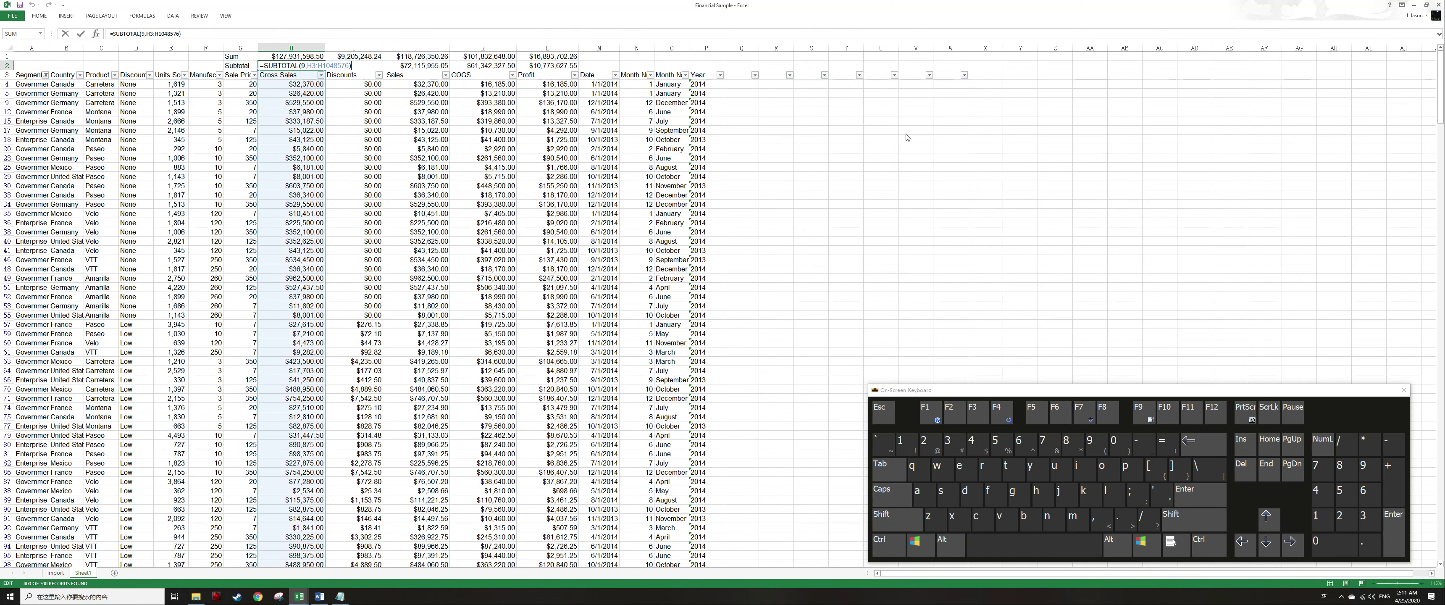
{"action": "key", "text": "Escape"}
{"action": "key", "text": "Right"}
{"action": "key", "text": "F2"}
{"action": "key", "text": "Escape"}
{"action": "key", "text": "Right"}
{"action": "key", "text": "F2"}
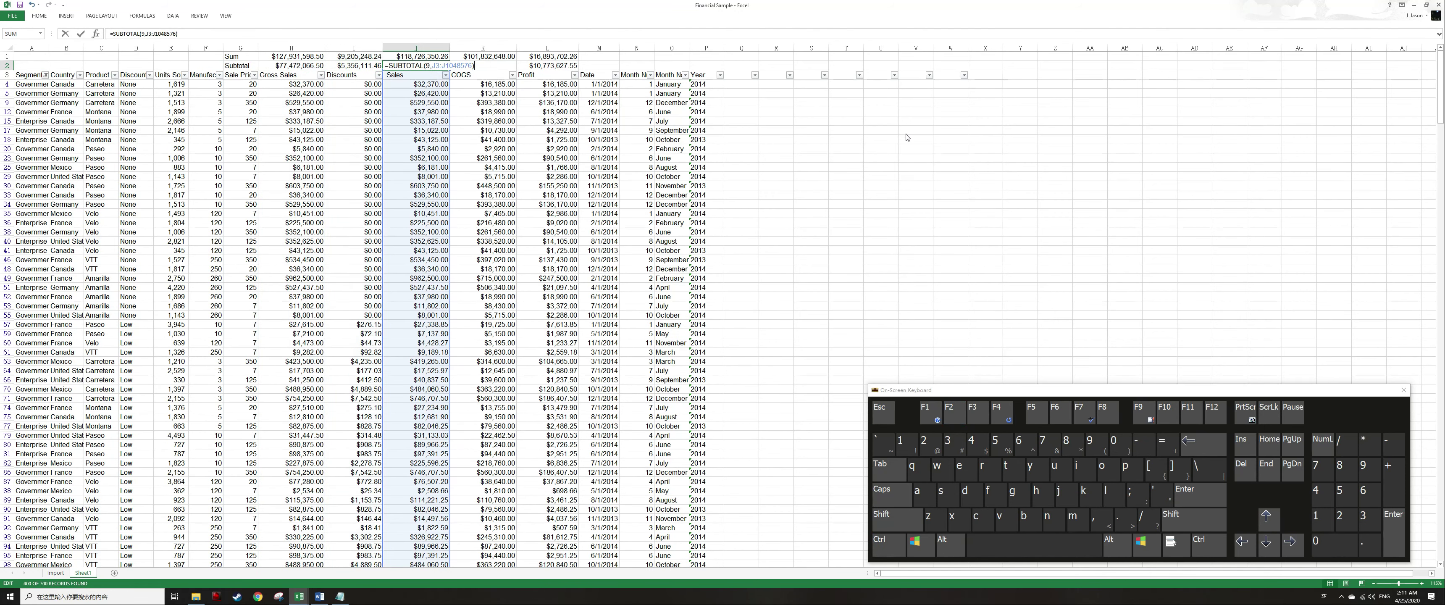
{"action": "key", "text": "Escape"}
{"action": "key", "text": "Right"}
{"action": "key", "text": "F2"}
{"action": "key", "text": "Escape"}
{"action": "key", "text": "Right"}
{"action": "key", "text": "F2"}
{"action": "key", "text": "Escape"}
{"action": "key", "text": "Down"}
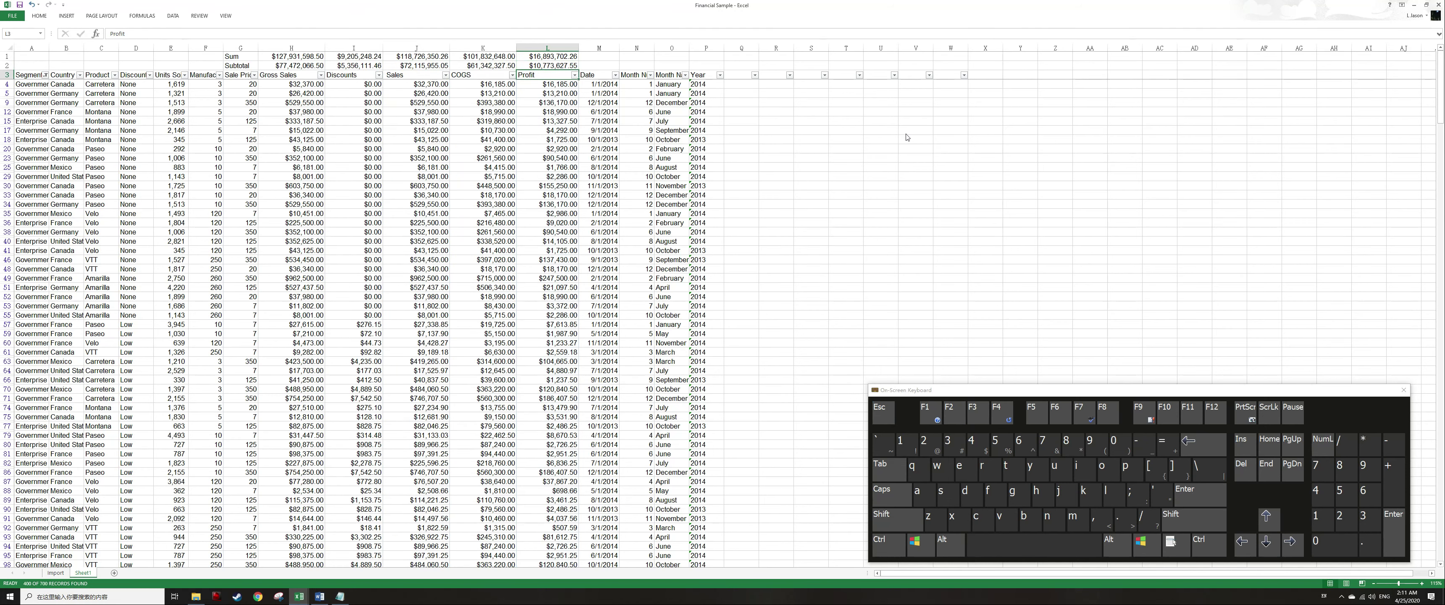
Compare the Sum and Subtotal results for each column by selecting each pair of cells in rows 1 and 2.
{"action": "key", "text": "ctrl+Left"}
{"action": "key", "text": "Up"}
{"action": "key", "text": "Up"}
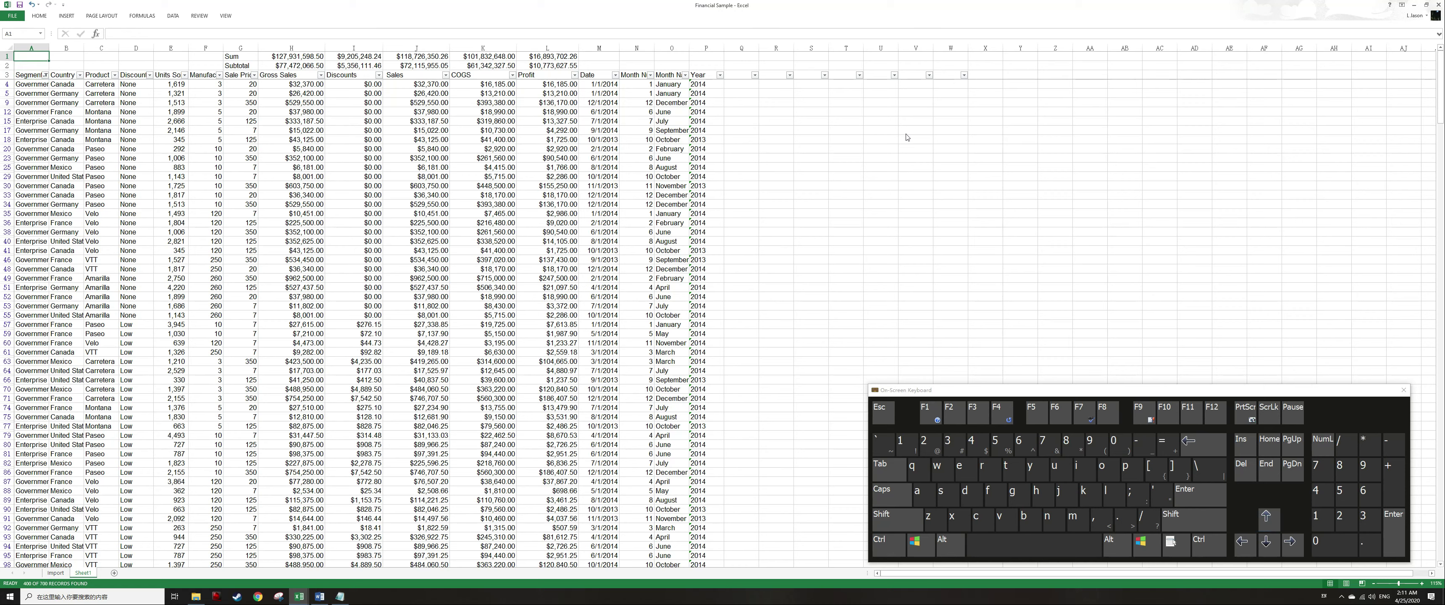
{"action": "key", "text": "ctrl+Right"}
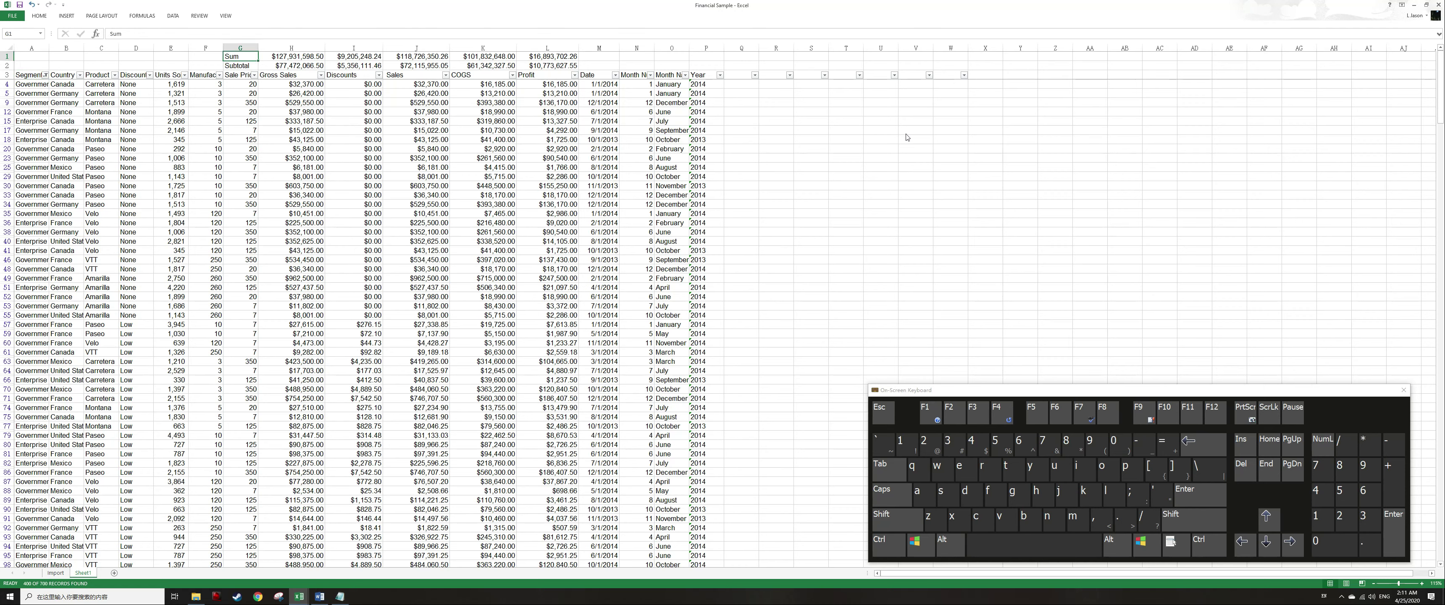
{"action": "key", "text": "Right"}
{"action": "key", "text": "shift+Down"}
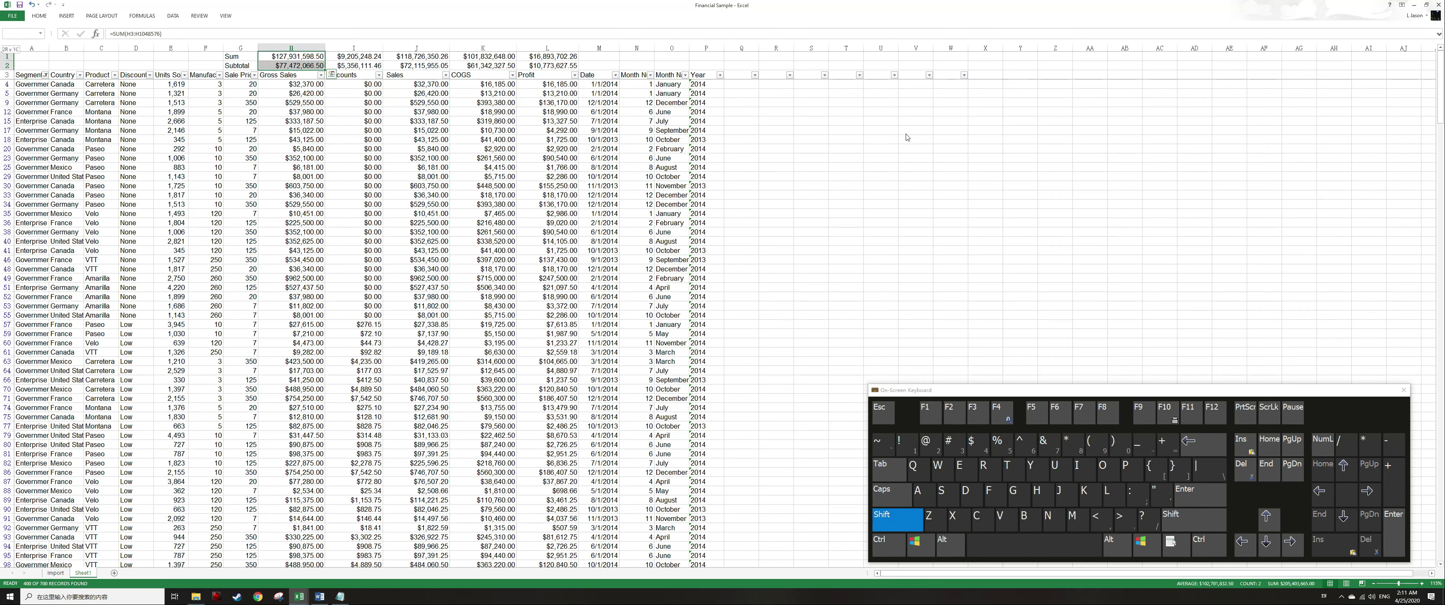
{"action": "key", "text": "Right"}
{"action": "key", "text": "shift+Down"}
{"action": "key", "text": "Right"}
{"action": "key", "text": "shift+Down"}
{"action": "key", "text": "Right"}
{"action": "key", "text": "shift+Down"}
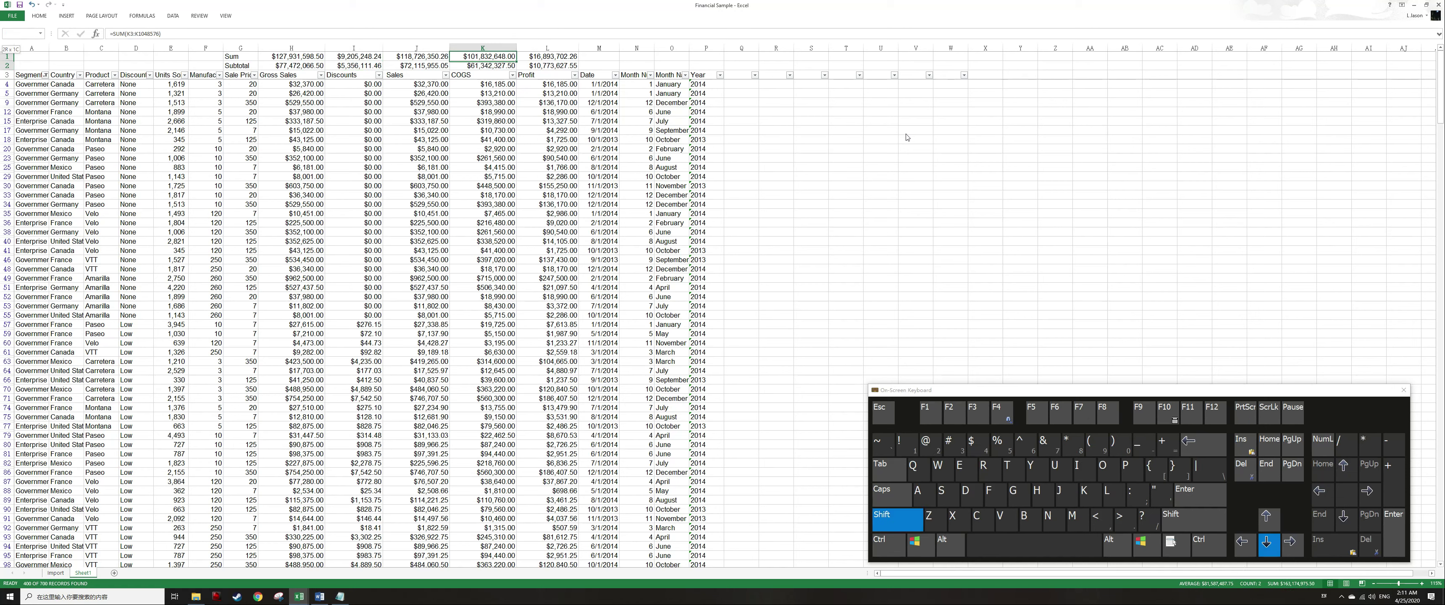
{"action": "key", "text": "Right"}
{"action": "key", "text": "shift+Down"}
{"action": "key", "text": "Down"}
{"action": "key", "text": "Down"}
{"action": "key", "text": "Down"}
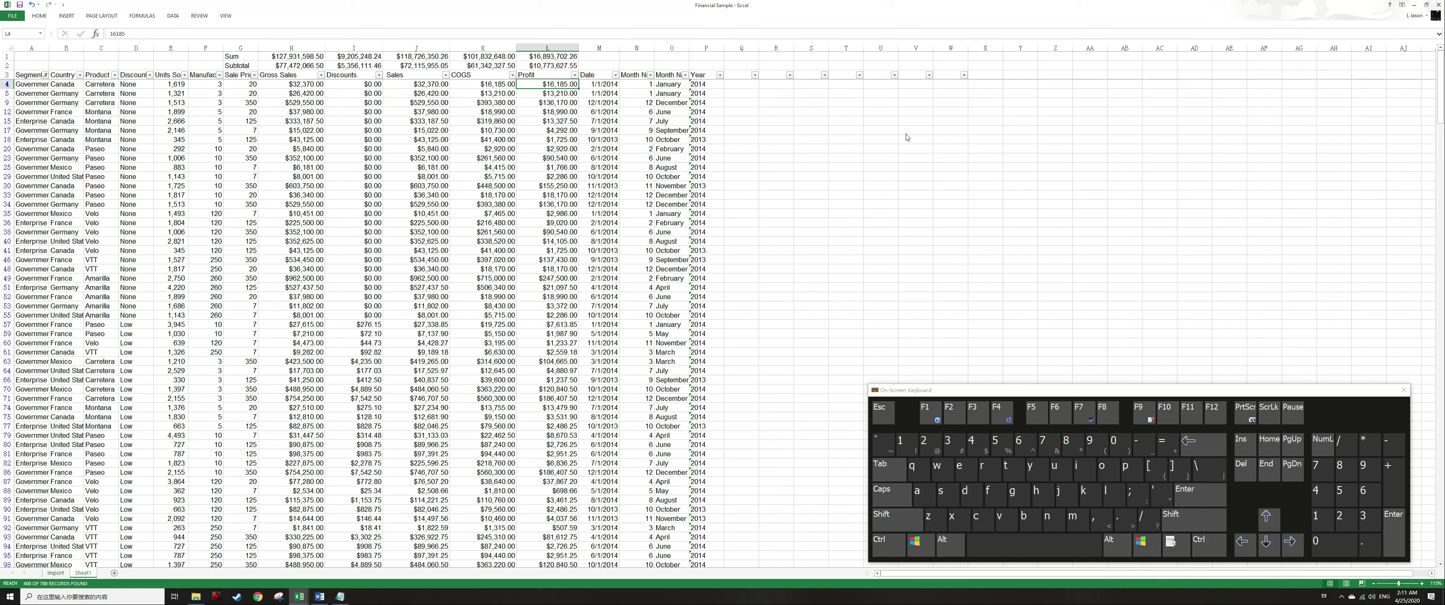
Clear the Segment filter so all rows show again.
{"action": "key", "text": "Up"}
{"action": "key", "text": "ctrl+Left"}
{"action": "key", "text": "alt+a"}
{"action": "key", "text": "c"}
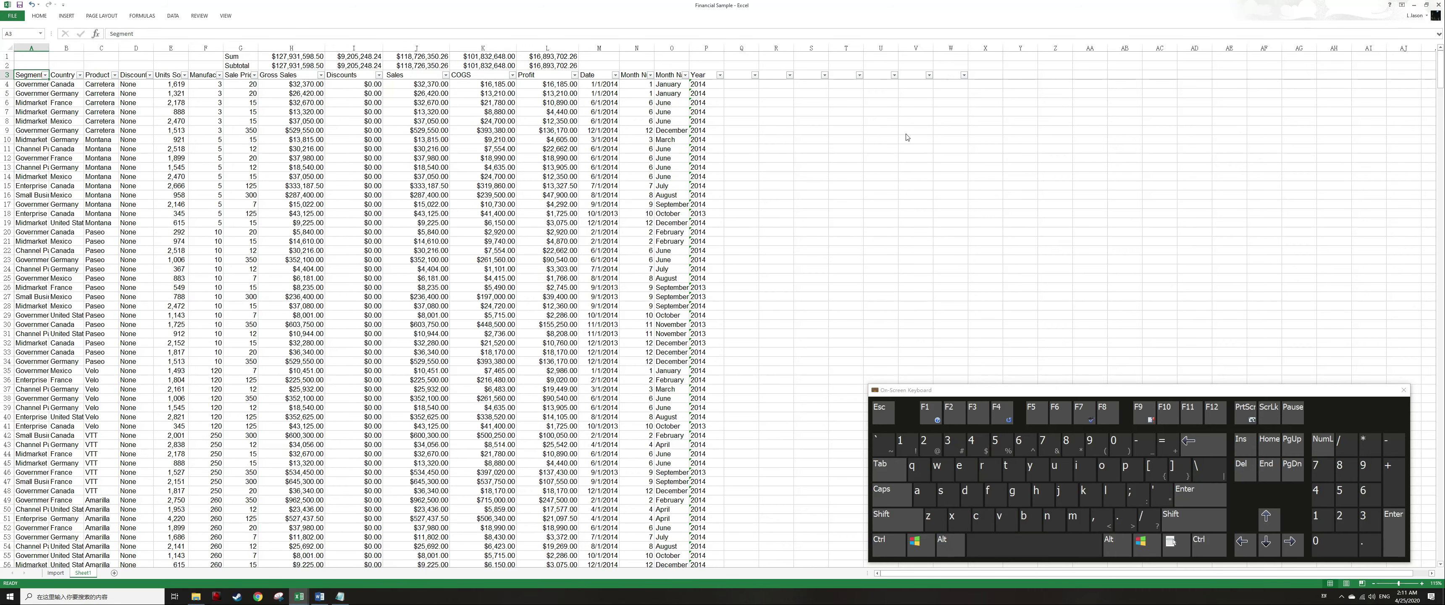
{"action": "key", "text": "alt+Down"}
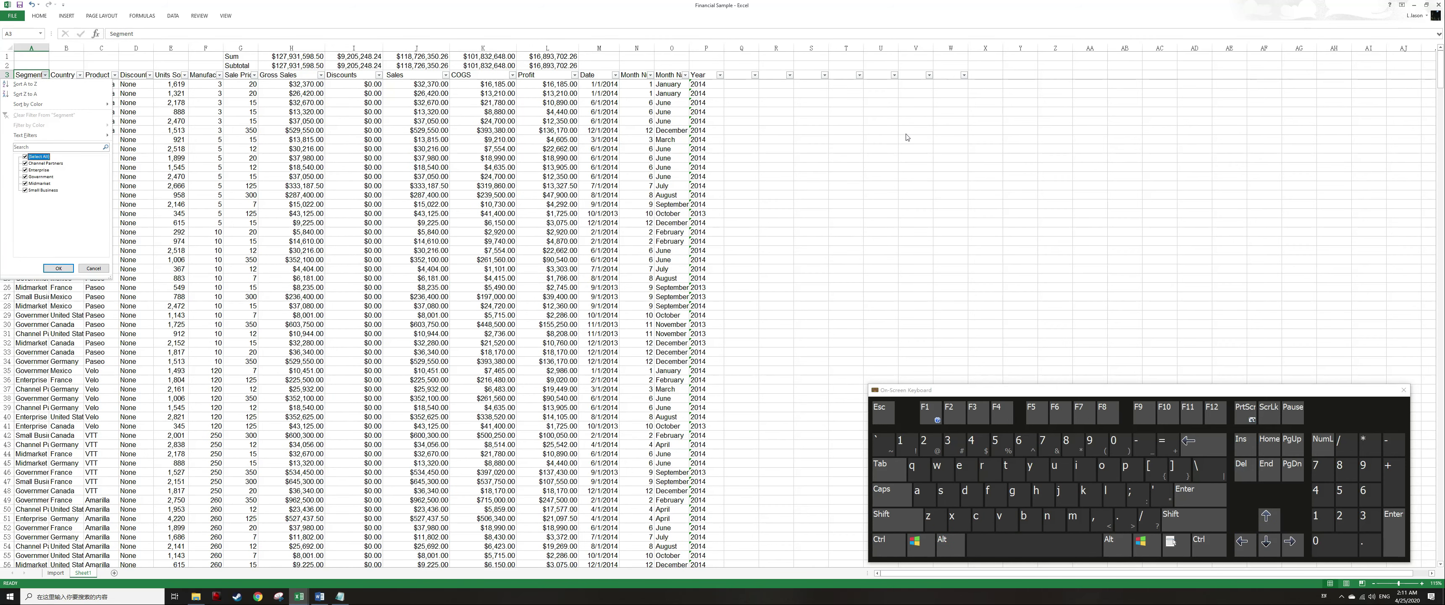
{"action": "key", "text": "Down"}
{"action": "key", "text": "Down"}
{"action": "key", "text": "Down"}
{"action": "key", "text": "Down"}
{"action": "key", "text": "Down"}
{"action": "key", "text": "Escape"}
Copy the Segment values from A4 down to the last data row.
{"action": "key", "text": "Down"}
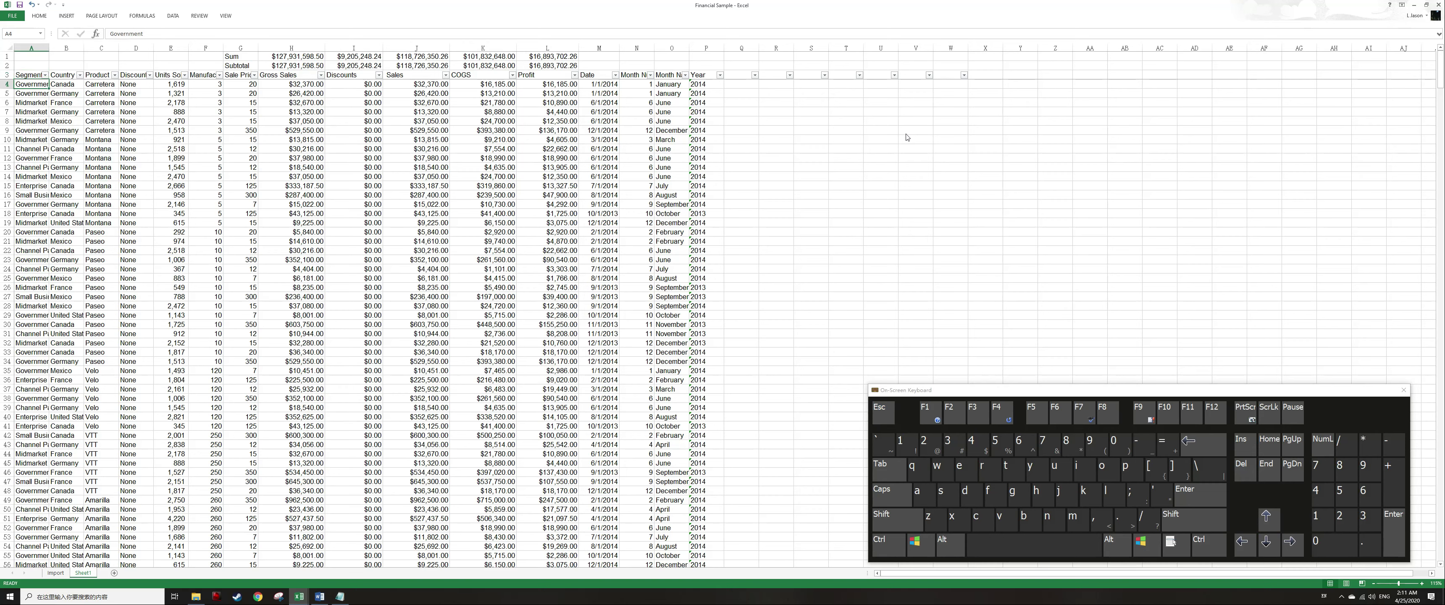
{"action": "key", "text": "ctrl+shift+Down"}
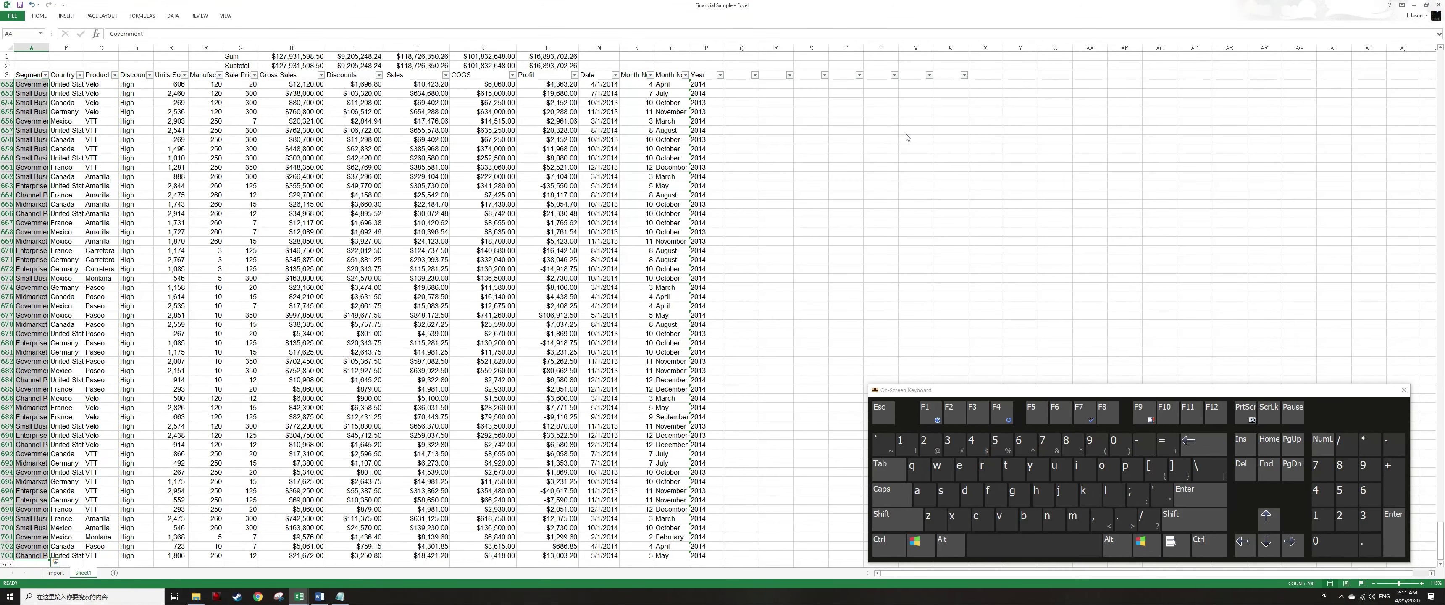
{"action": "key", "text": "Up"}
{"action": "key", "text": "Down"}
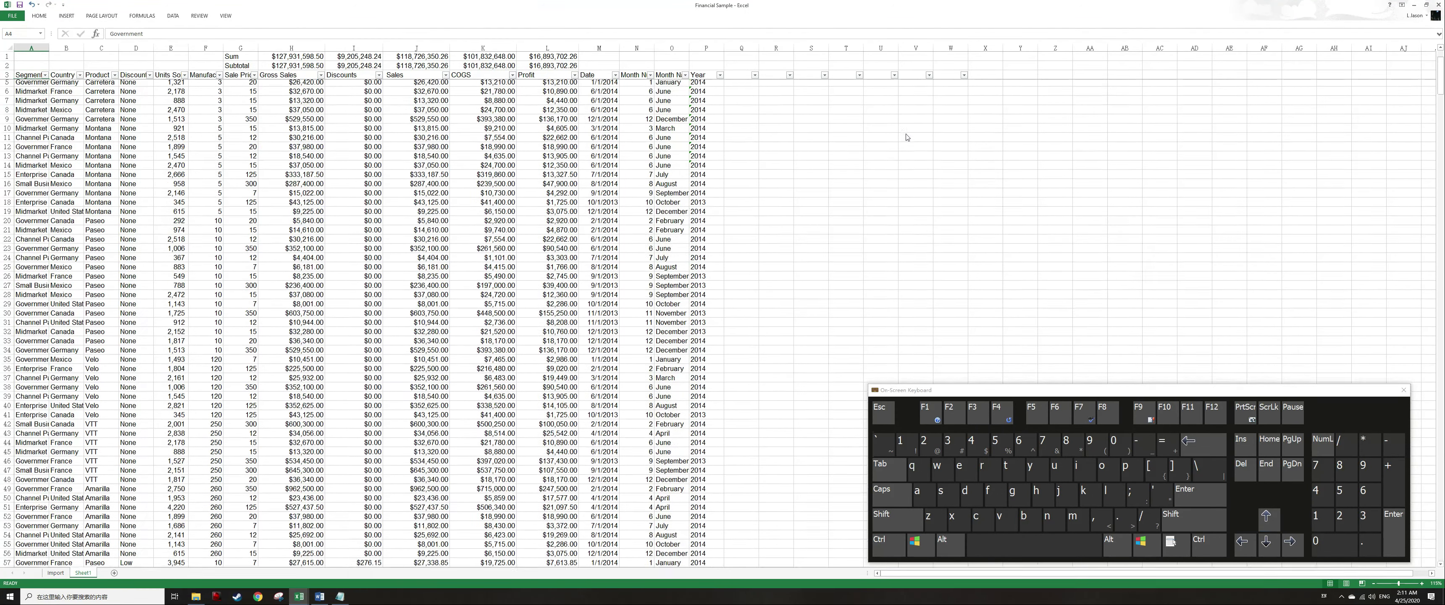
{"action": "key", "text": "ctrl+shift+Down"}
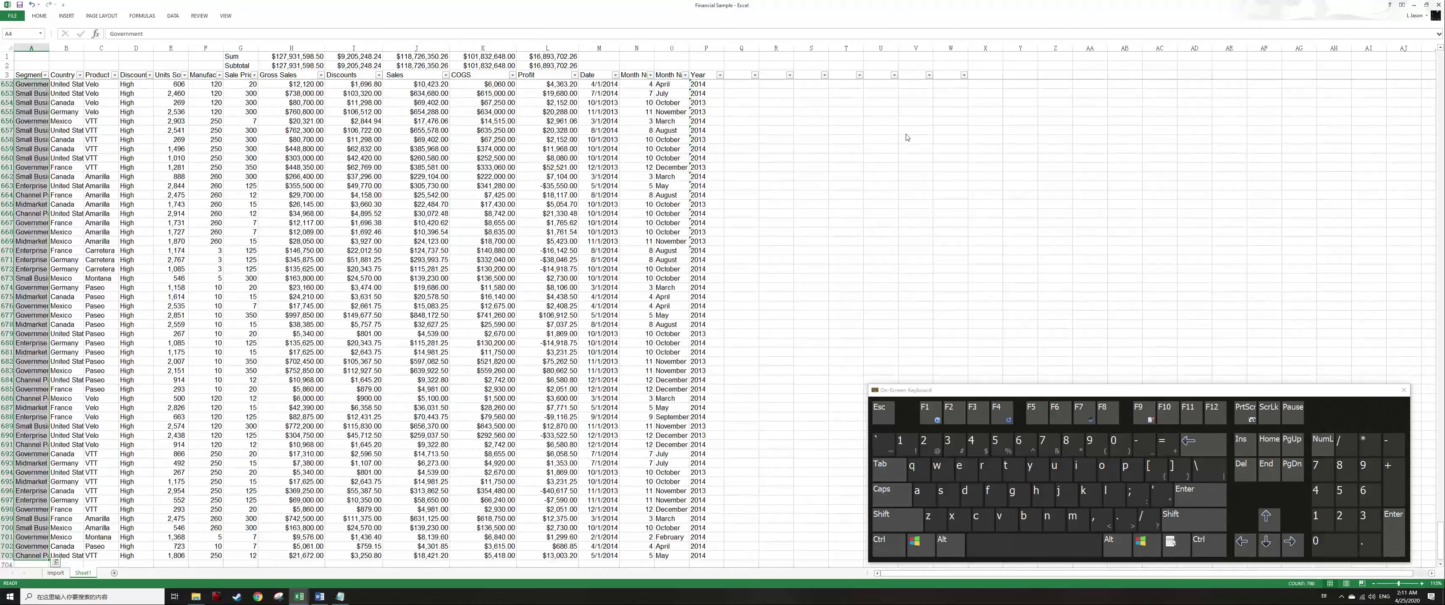
{"action": "key", "text": "ctrl+c"}
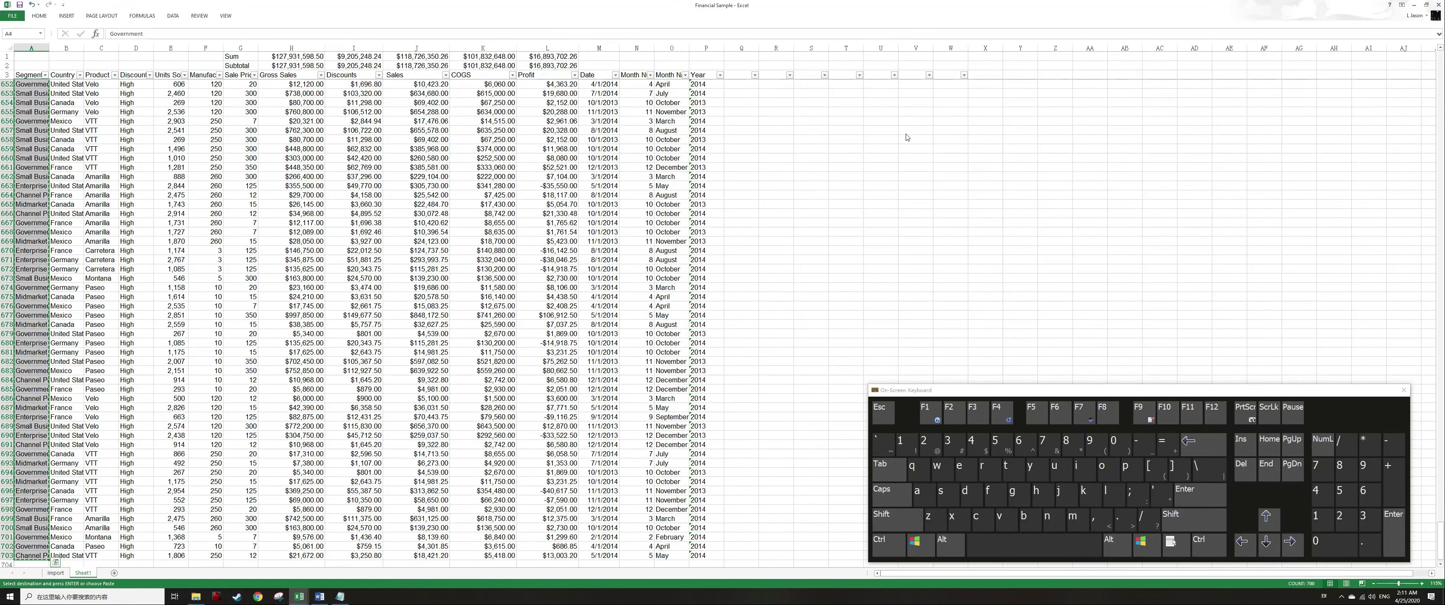
Paste the copied Segment values into column S starting at S4.
{"action": "key", "text": "Up"}
{"action": "key", "text": "ctrl+Right"}
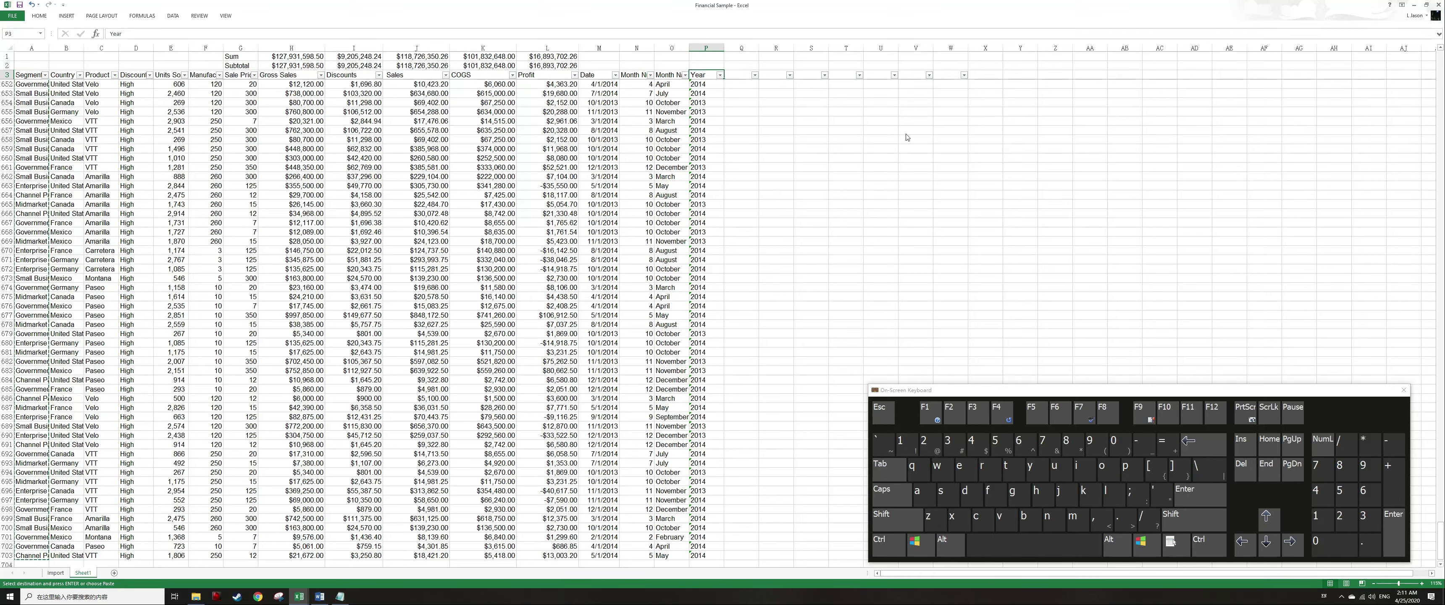
{"action": "key", "text": "Right"}
{"action": "key", "text": "Right"}
{"action": "key", "text": "Down"}
{"action": "key", "text": "Right"}
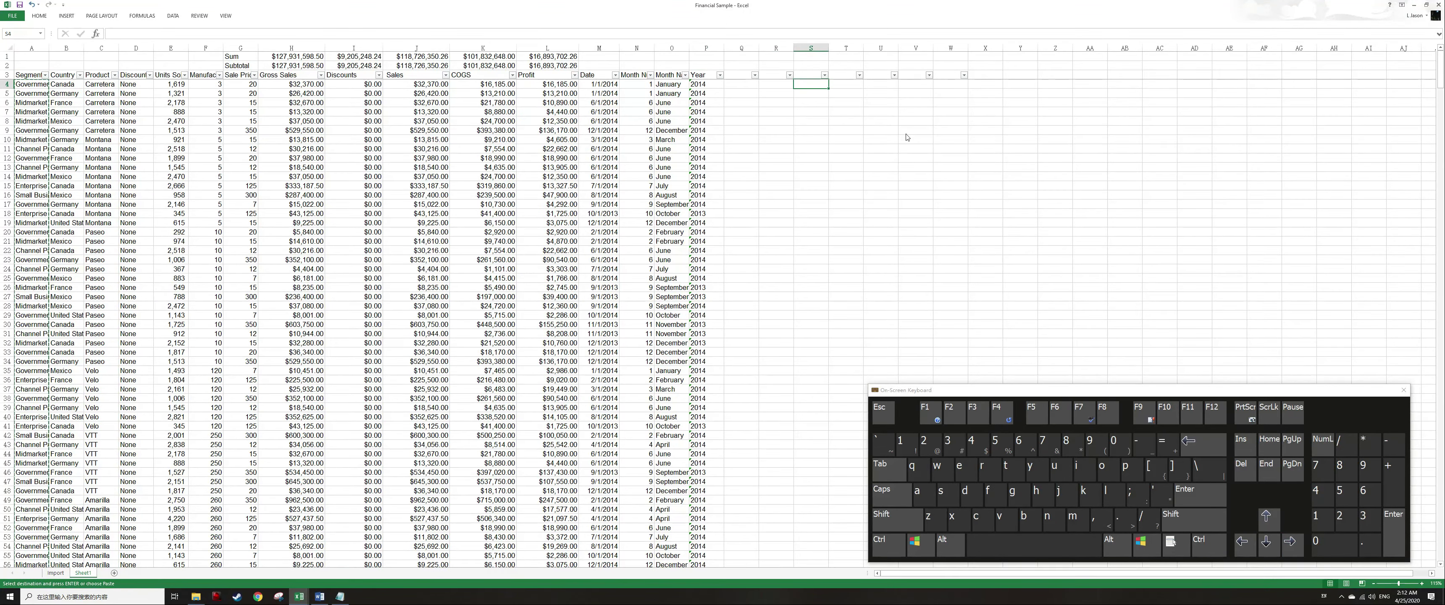
{"action": "key", "text": "ctrl+v"}
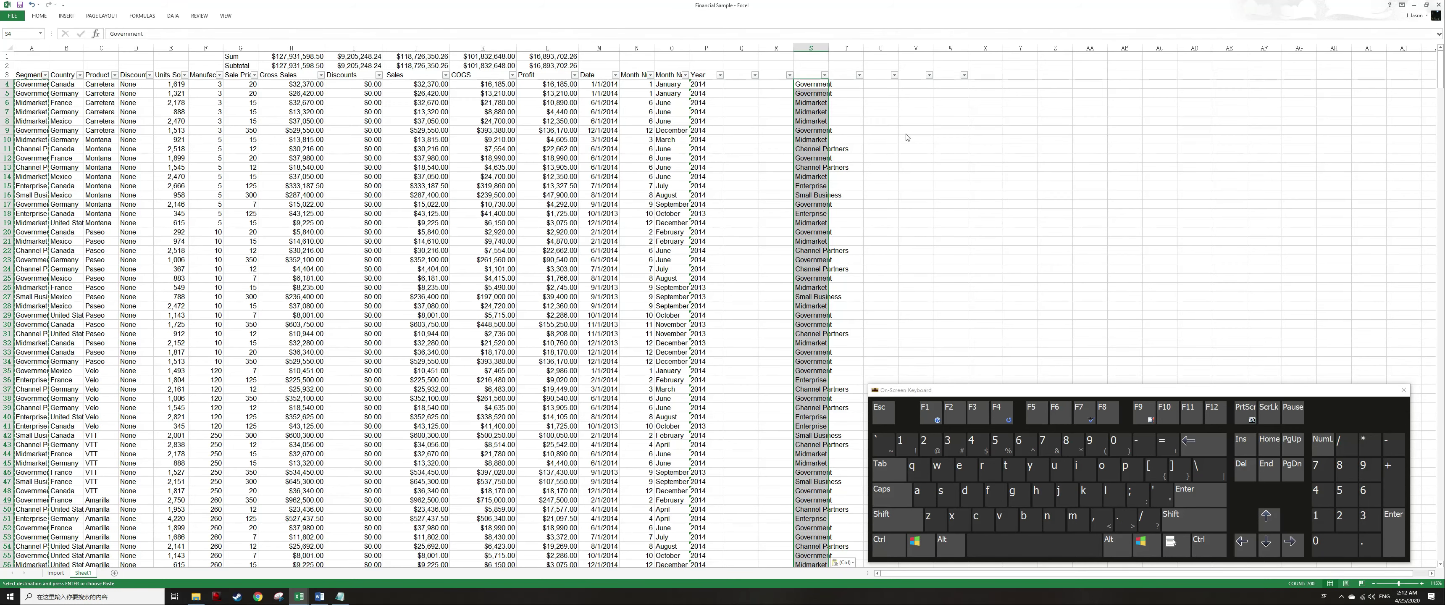
Remove duplicate values from the copied Segment list in column S.
{"action": "key", "text": "alt"}
{"action": "key", "text": "a"}
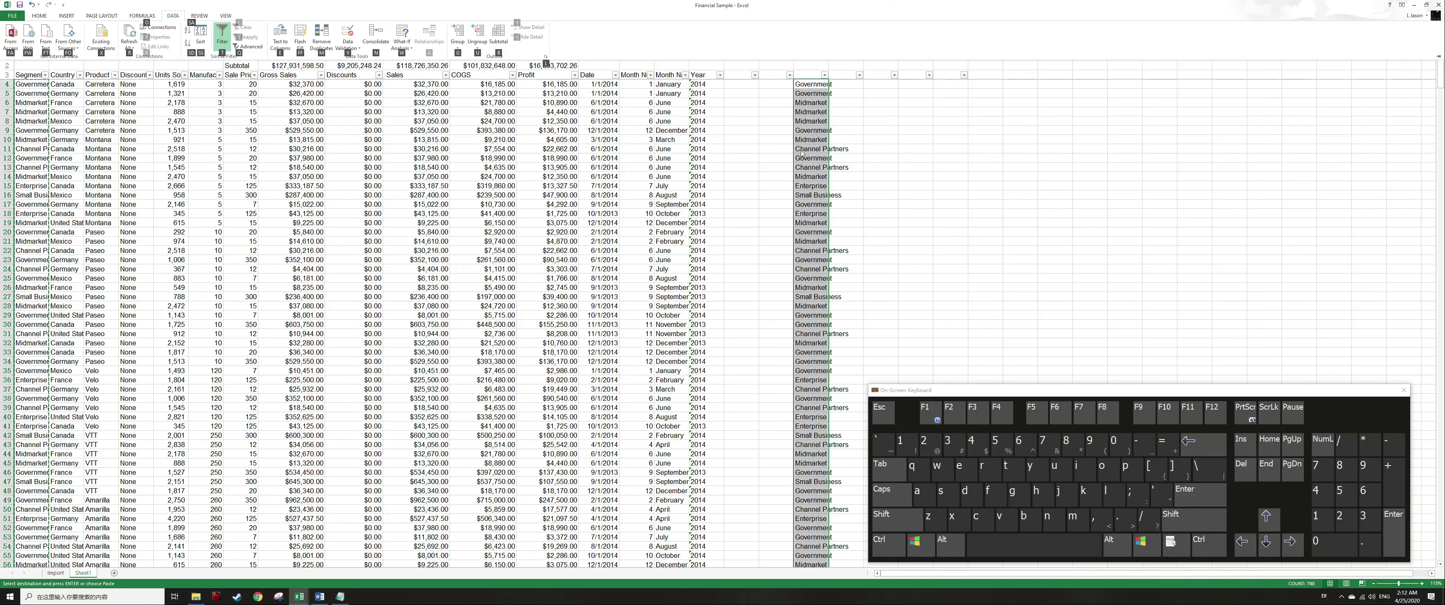
{"action": "key", "text": "m"}
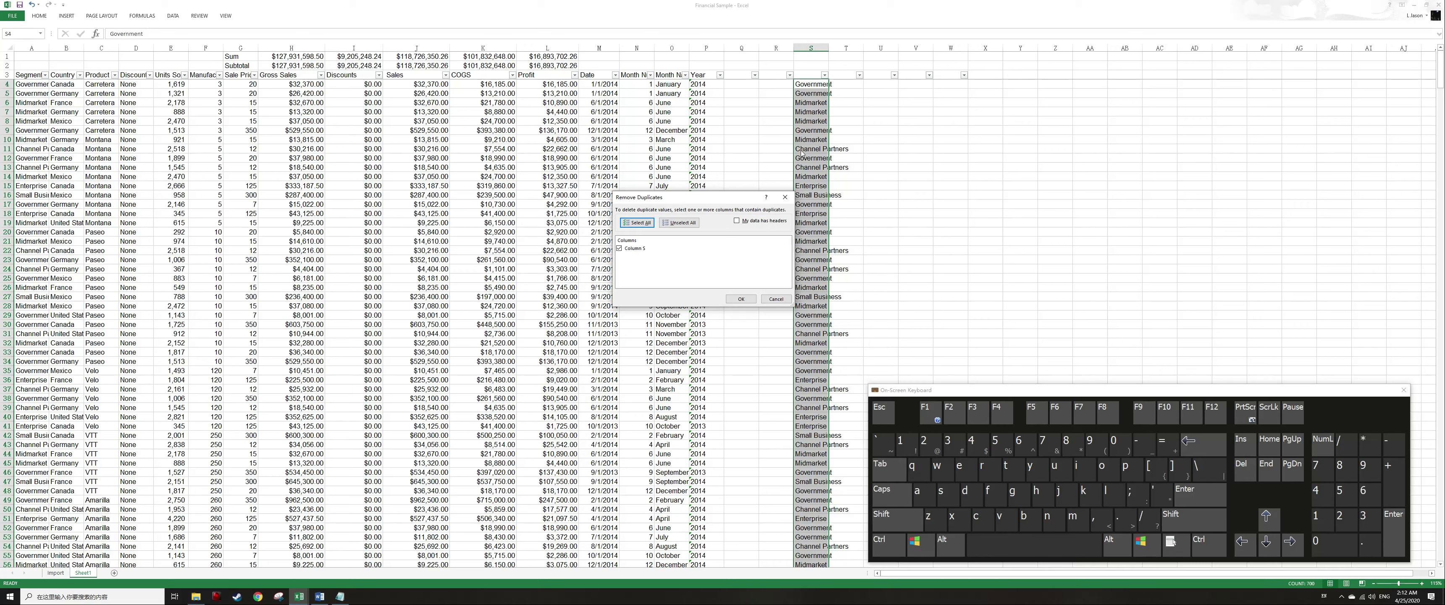
{"action": "key", "text": "shift+Tab"}
{"action": "key", "text": "shift+Tab"}
{"action": "key", "text": "Return"}
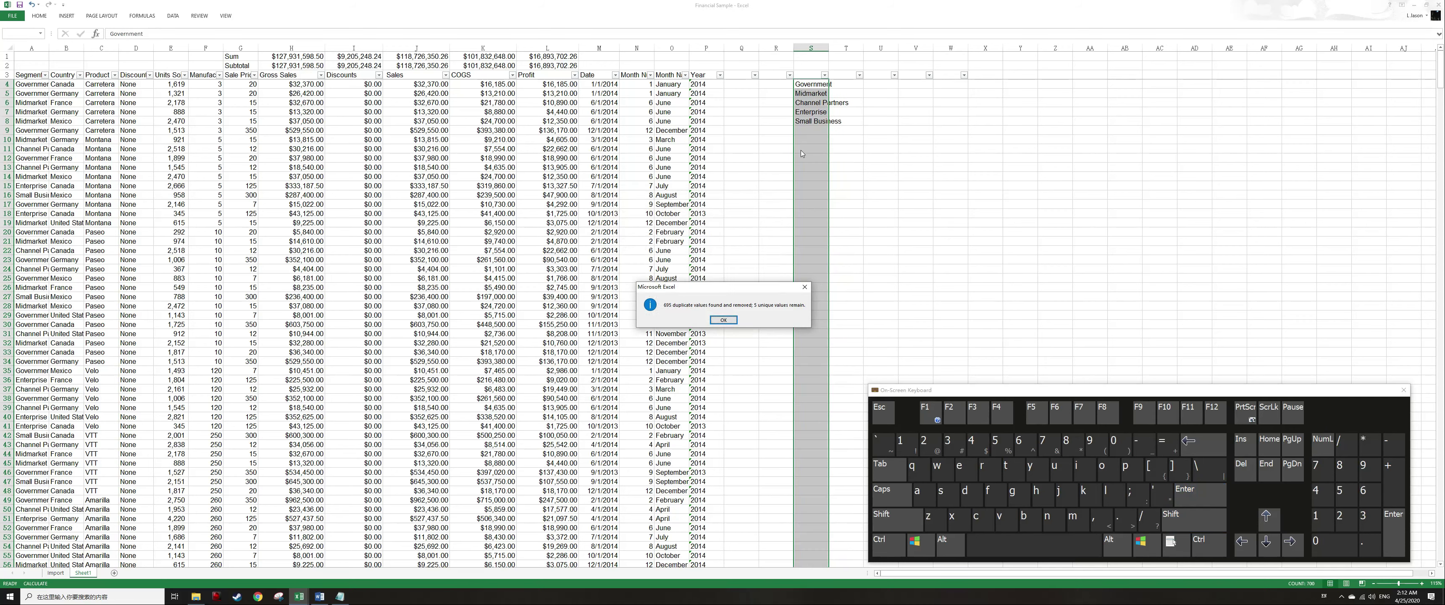
{"action": "key", "text": "Return"}
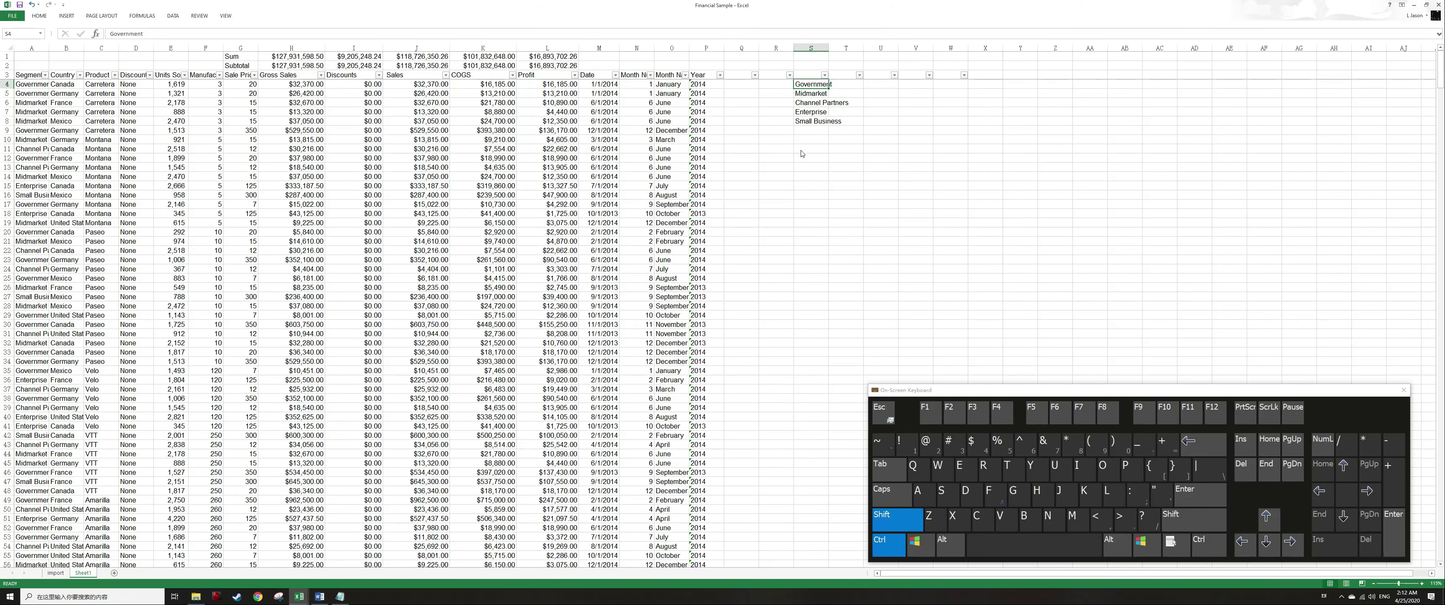
Insert blank rows at the top of the sheet above the Sum and Subtotal rows.
{"action": "key", "text": "ctrl+shift+Down"}
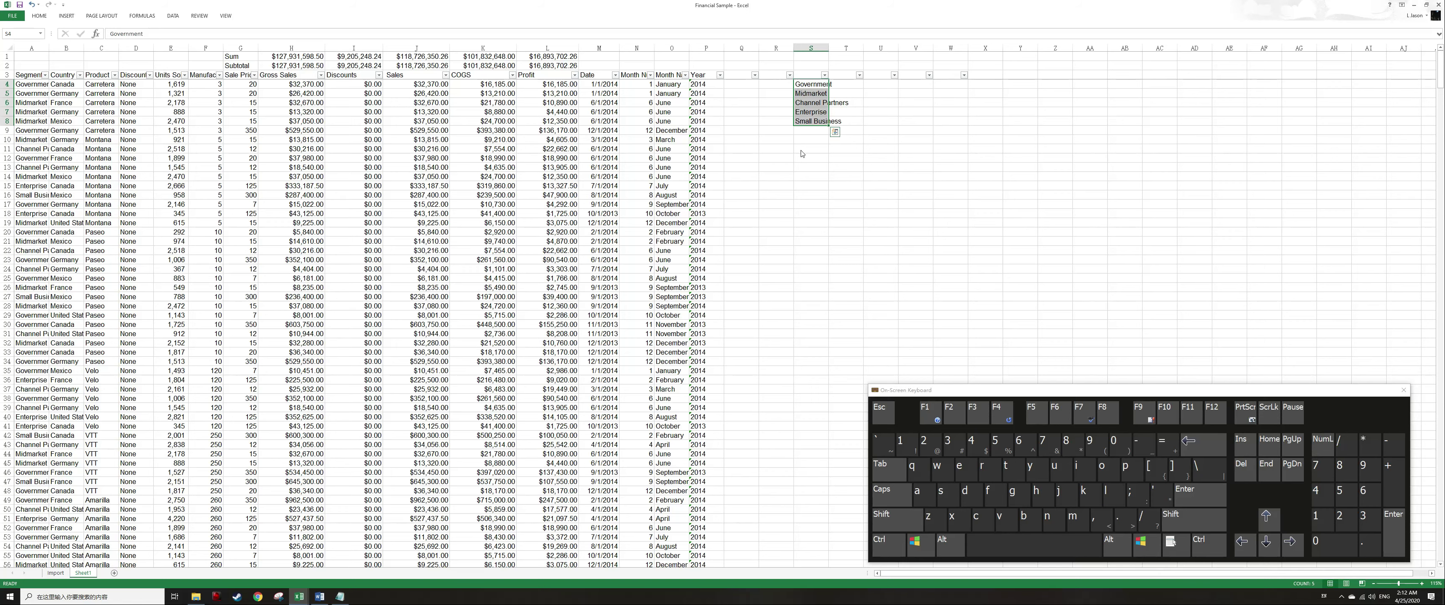
{"action": "key", "text": "ctrl+Home"}
{"action": "key", "text": "ctrl+Up"}
{"action": "key", "text": "ctrl+Up"}
{"action": "key", "text": "shift+space"}
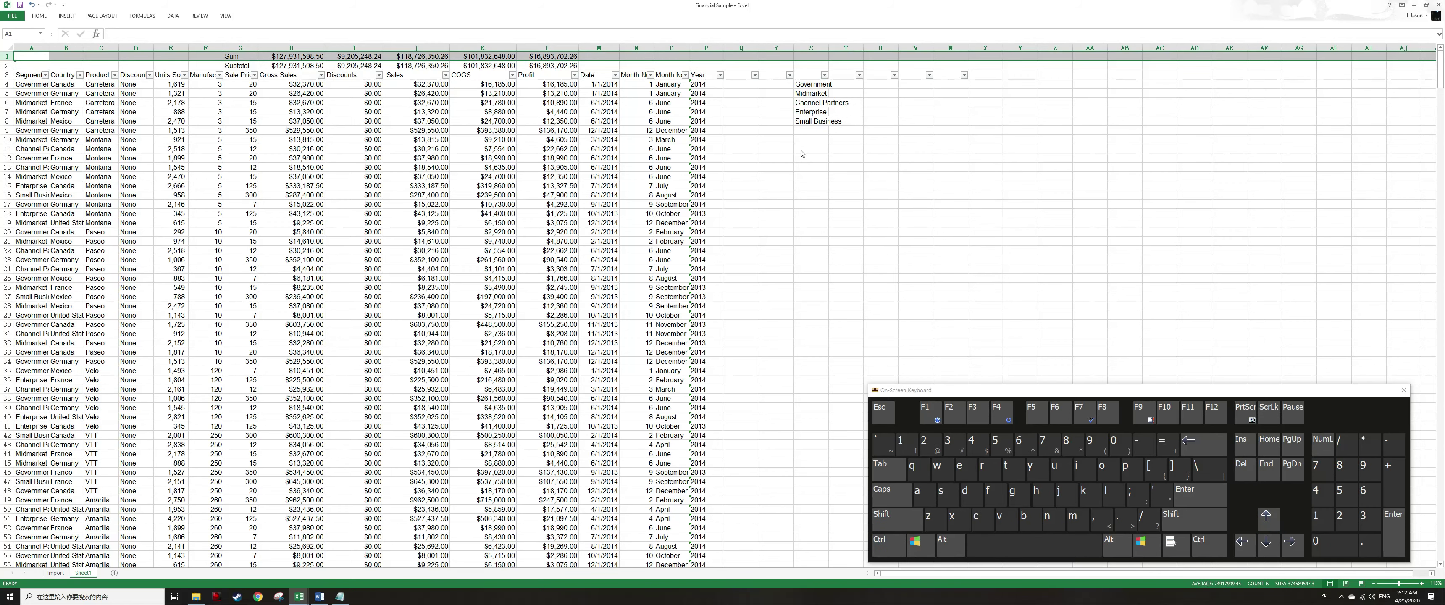
{"action": "key", "text": "ctrl+shift+equal"}
{"action": "key", "text": "ctrl+shift+equal"}
{"action": "key", "text": "ctrl+shift+equal"}
{"action": "key", "text": "ctrl+shift+equal"}
{"action": "key", "text": "ctrl+shift+equal"}
{"action": "key", "text": "ctrl+shift+equal"}
{"action": "key", "text": "ctrl+shift+equal"}
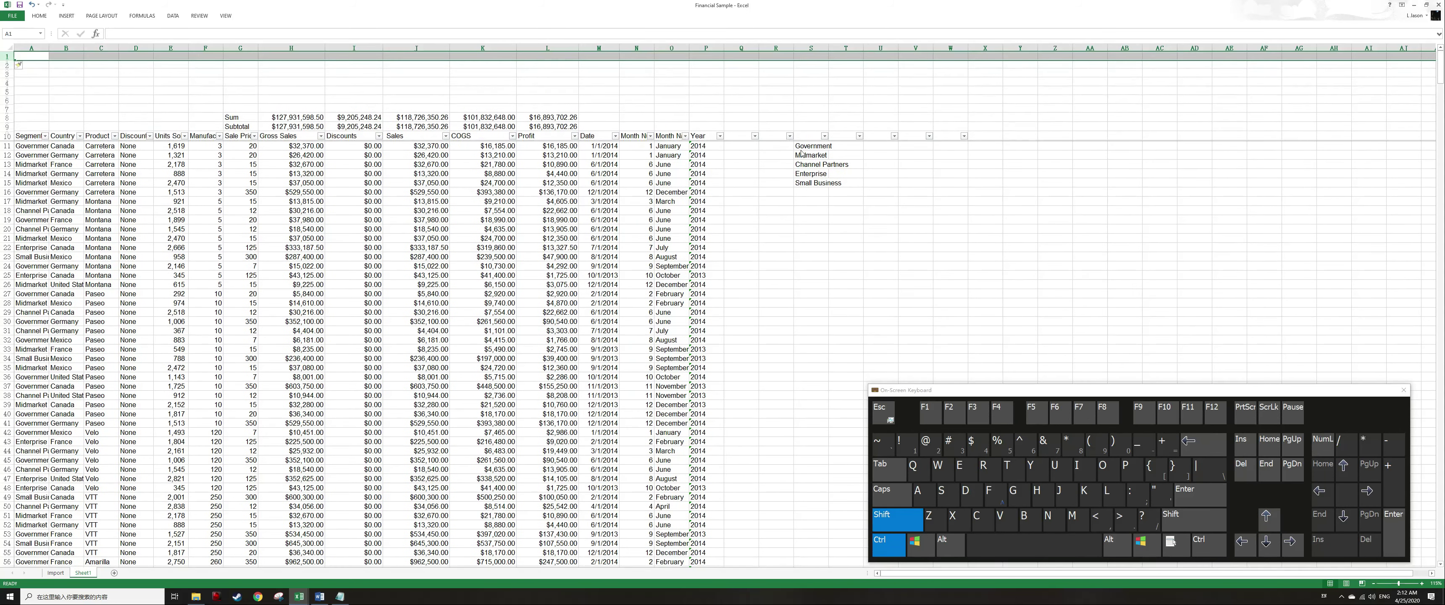
{"action": "key", "text": "shift+Down"}
{"action": "key", "text": "shift+Down"}
{"action": "key", "text": "shift+Down"}
{"action": "key", "text": "shift+Down"}
{"action": "key", "text": "shift+Down"}
{"action": "key", "text": "shift+Down"}
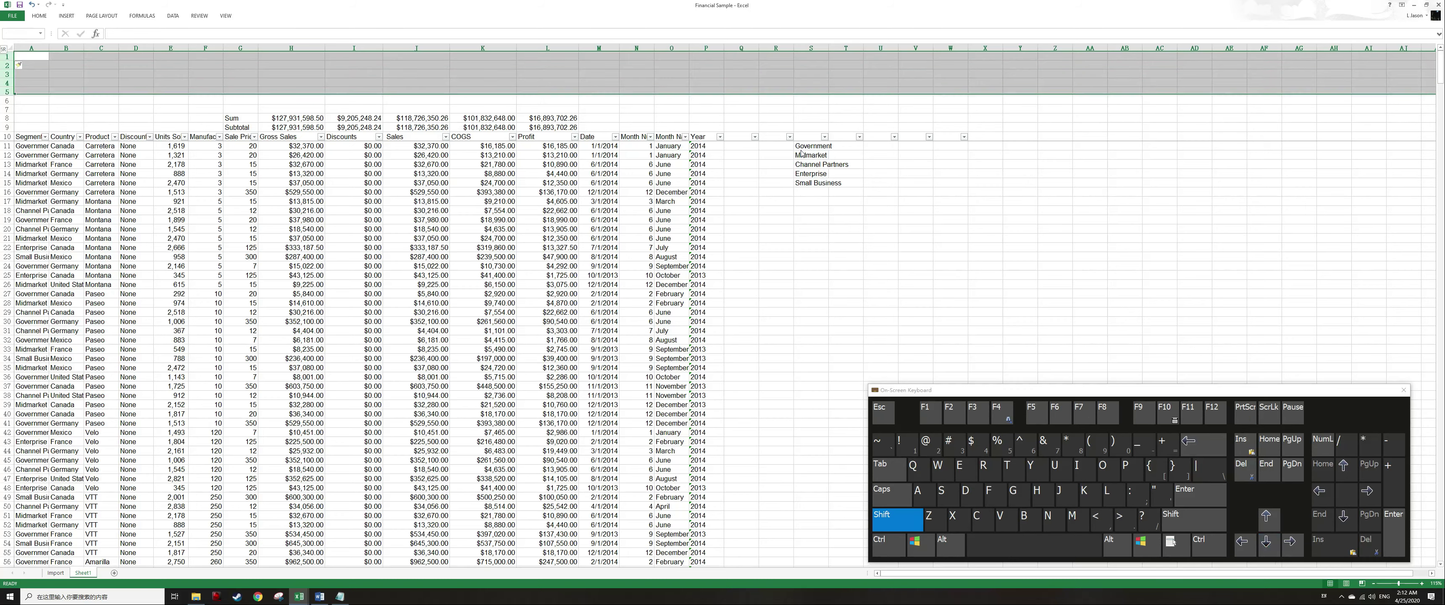
{"action": "key", "text": "Right"}
{"action": "key", "text": "Right"}
{"action": "key", "text": "Down"}
{"action": "key", "text": "Down"}
{"action": "key", "text": "Down"}
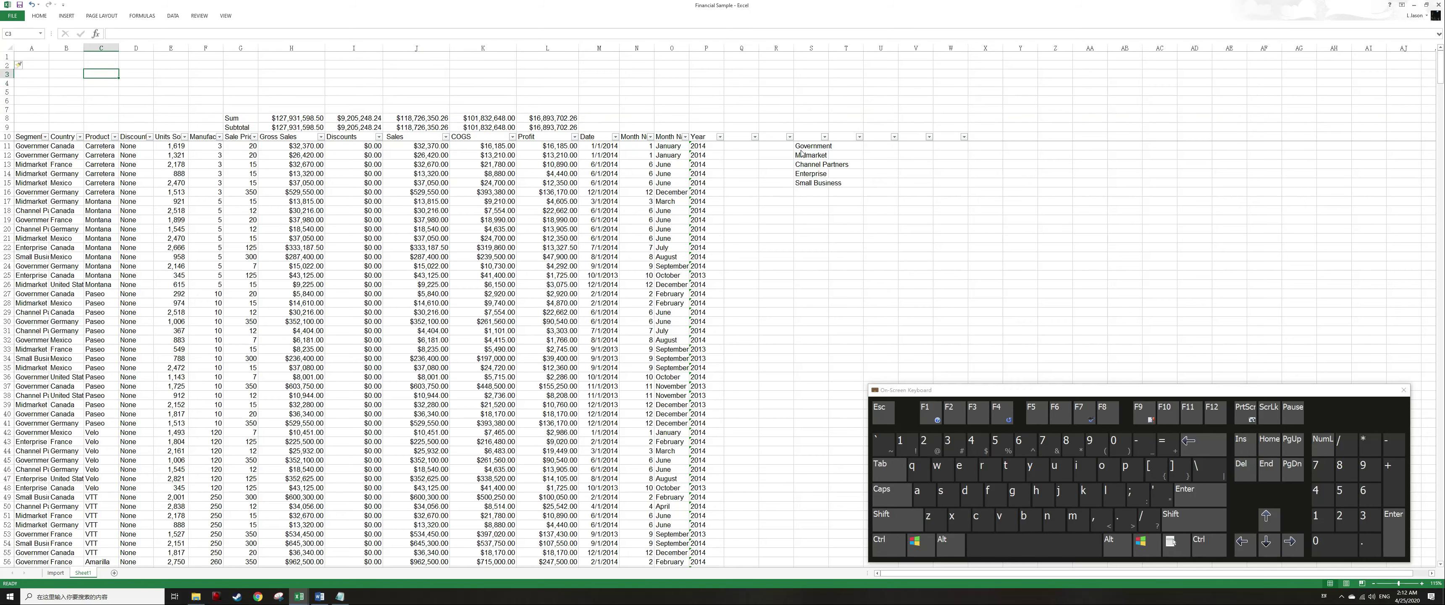
Cut the unique Segment list from column S.
{"action": "key", "text": "ctrl+End"}
{"action": "key", "text": "ctrl+Up"}
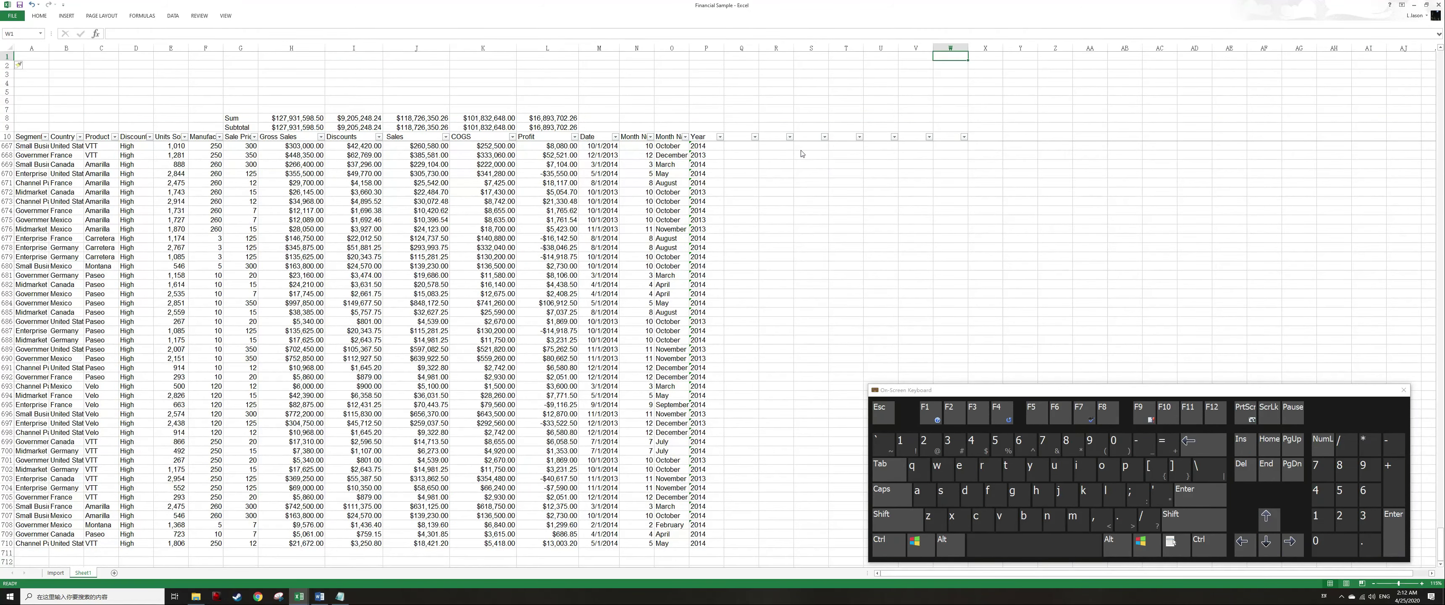
{"action": "key", "text": "Left"}
{"action": "key", "text": "Left"}
{"action": "key", "text": "Left"}
{"action": "key", "text": "Left"}
{"action": "key", "text": "Left"}
{"action": "key", "text": "ctrl+Down"}
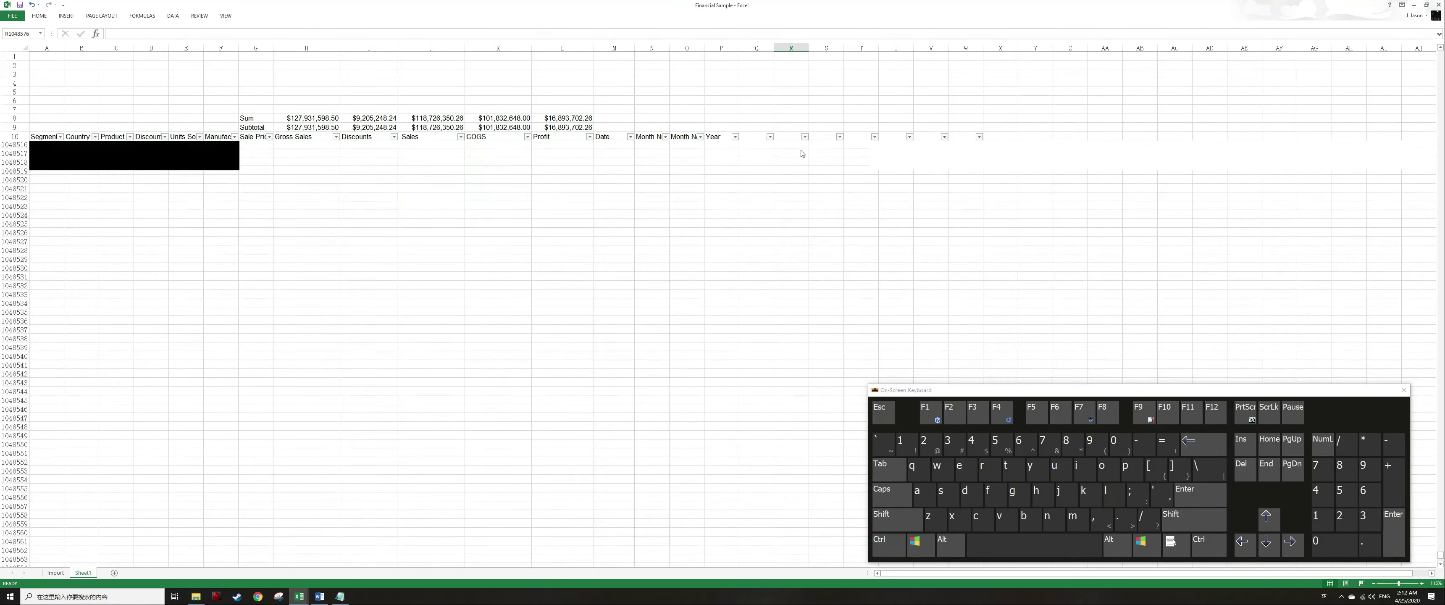
{"action": "key", "text": "Right"}
{"action": "key", "text": "ctrl+Up"}
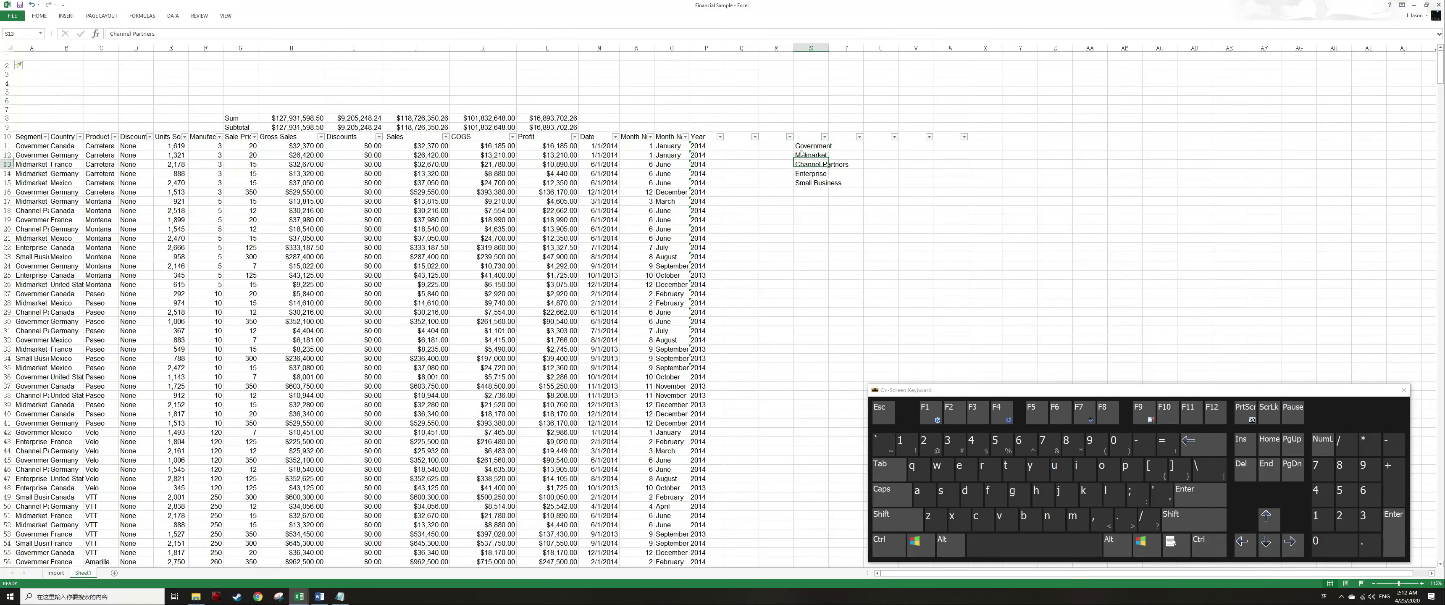
{"action": "key", "text": "ctrl+Up"}
{"action": "key", "text": "ctrl+shift+Down"}
{"action": "key", "text": "ctrl+x"}
Paste the unique Segment list at the top of column G, starting at G1.
{"action": "key", "text": "Home"}
{"action": "key", "text": "ctrl+Up"}
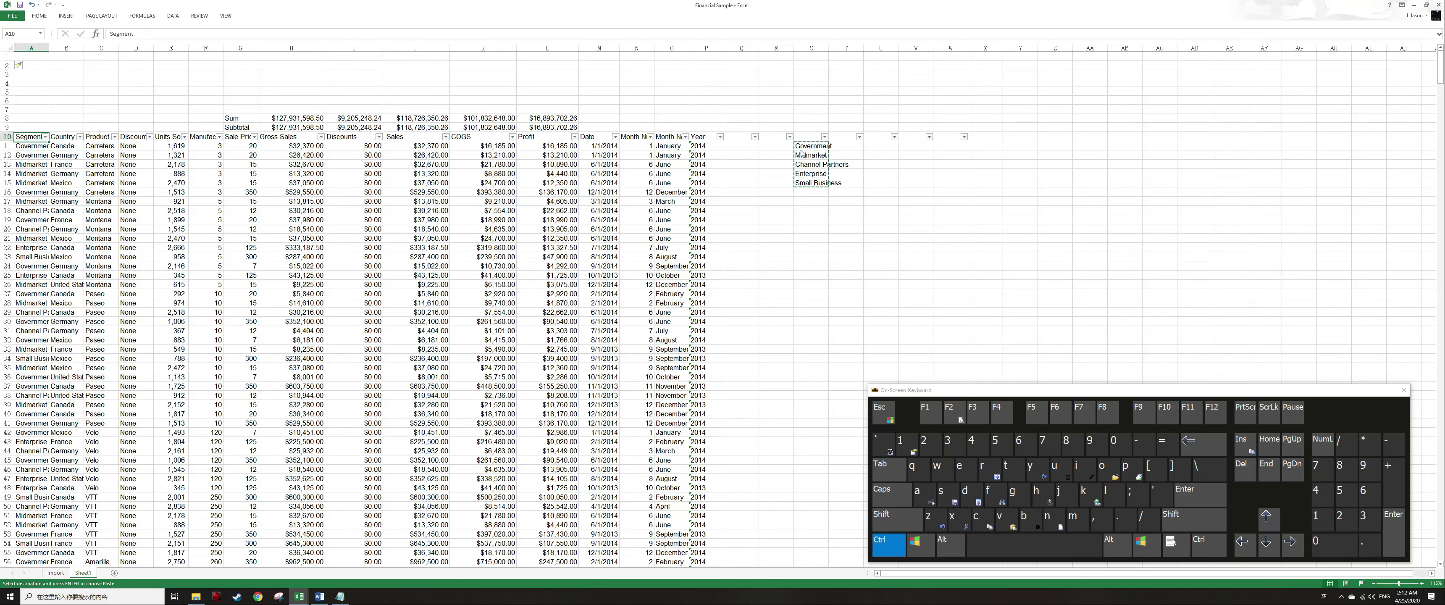
{"action": "key", "text": "ctrl+Up"}
{"action": "key", "text": "Right"}
{"action": "key", "text": "Right"}
{"action": "key", "text": "Right"}
{"action": "key", "text": "Right"}
{"action": "key", "text": "Right"}
{"action": "key", "text": "Right"}
{"action": "key", "text": "ctrl+v"}
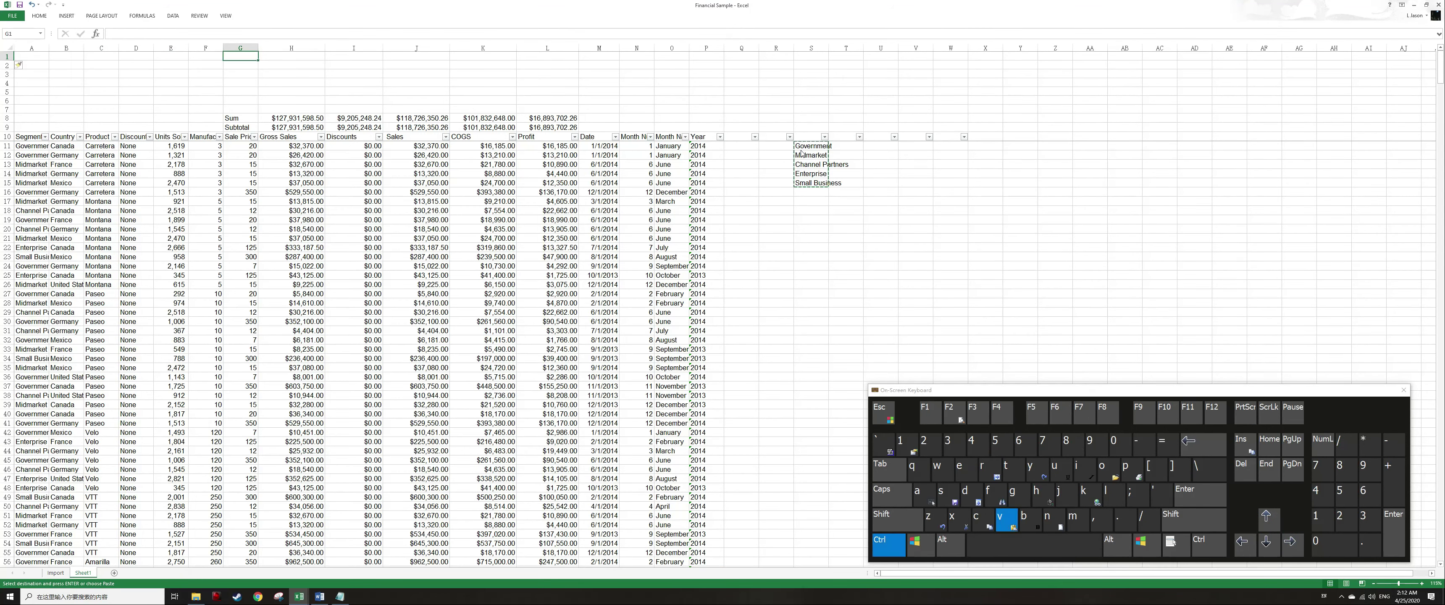
{"action": "key", "text": "Escape"}
Right-align the Segment list in G1:G5.
{"action": "key", "text": "Down"}
{"action": "key", "text": "Down"}
{"action": "key", "text": "Up"}
{"action": "key", "text": "Up"}
{"action": "key", "text": "ctrl+shift+Down"}
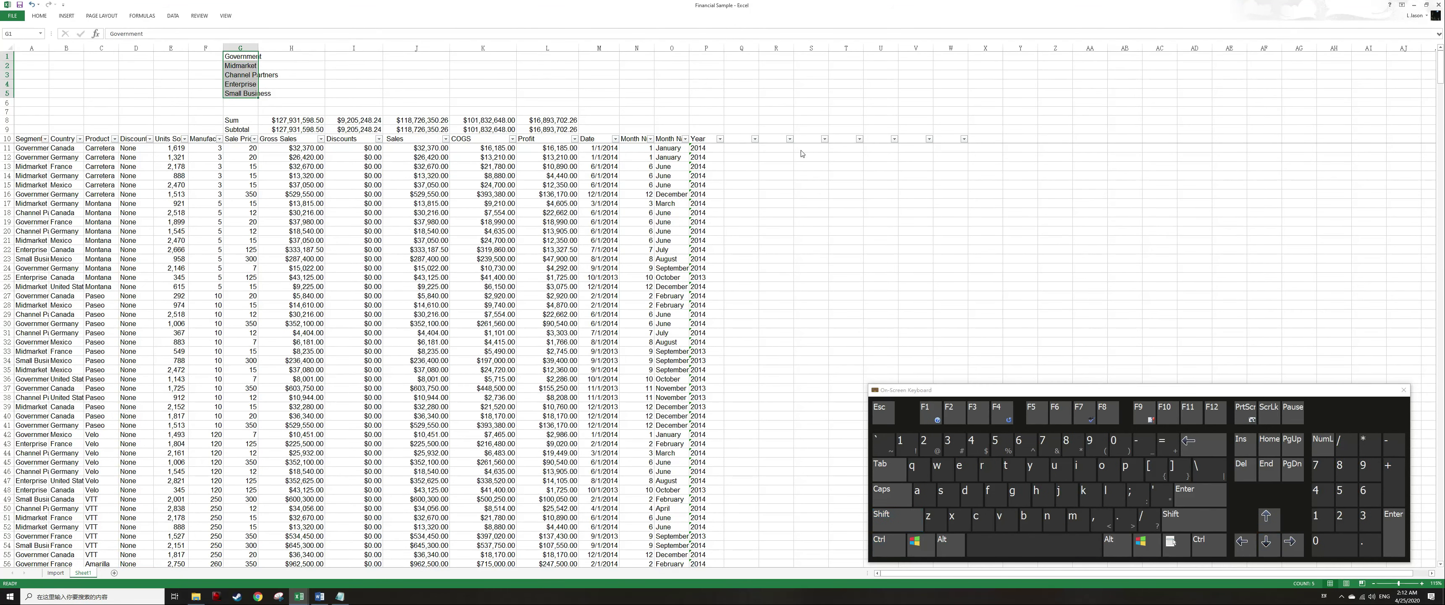
{"action": "key", "text": "alt"}
{"action": "key", "text": "a"}
{"action": "key", "text": "r"}
{"action": "key", "text": "Escape"}
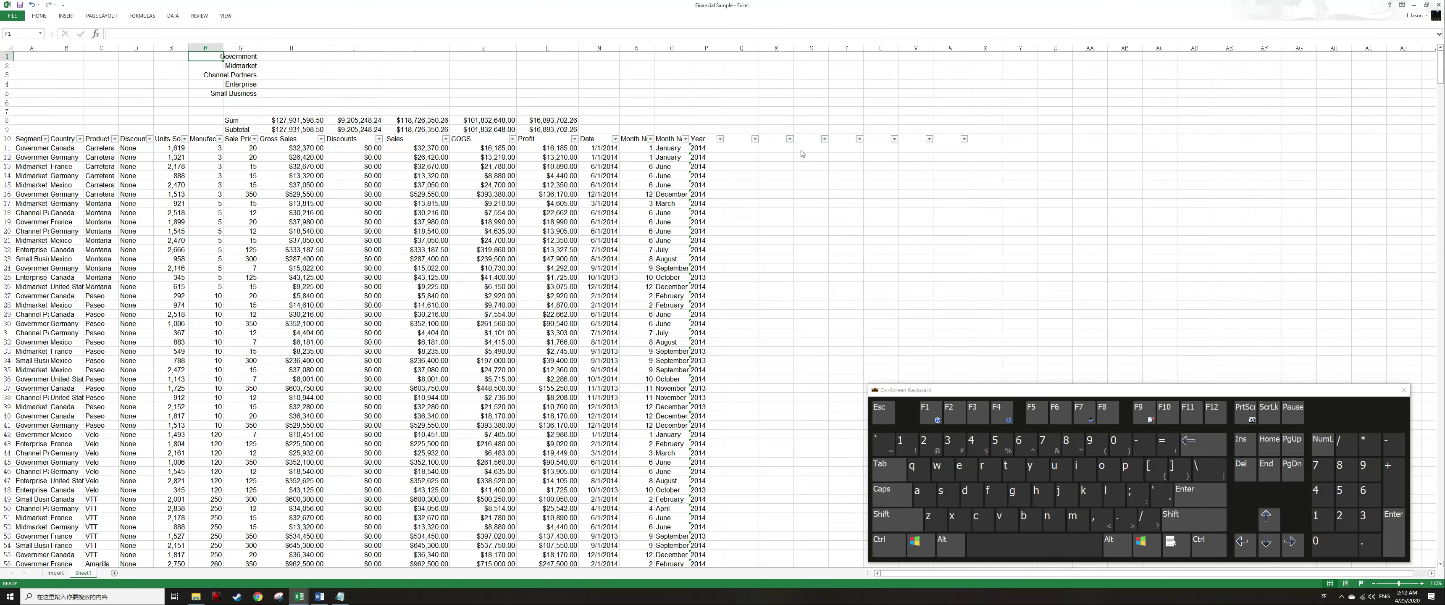
Enter the label Sum in G6 below the Segment list.
{"action": "key", "text": "Right"}
{"action": "key", "text": "ctrl+Down"}
{"action": "key", "text": "Up"}
{"action": "key", "text": "Up"}
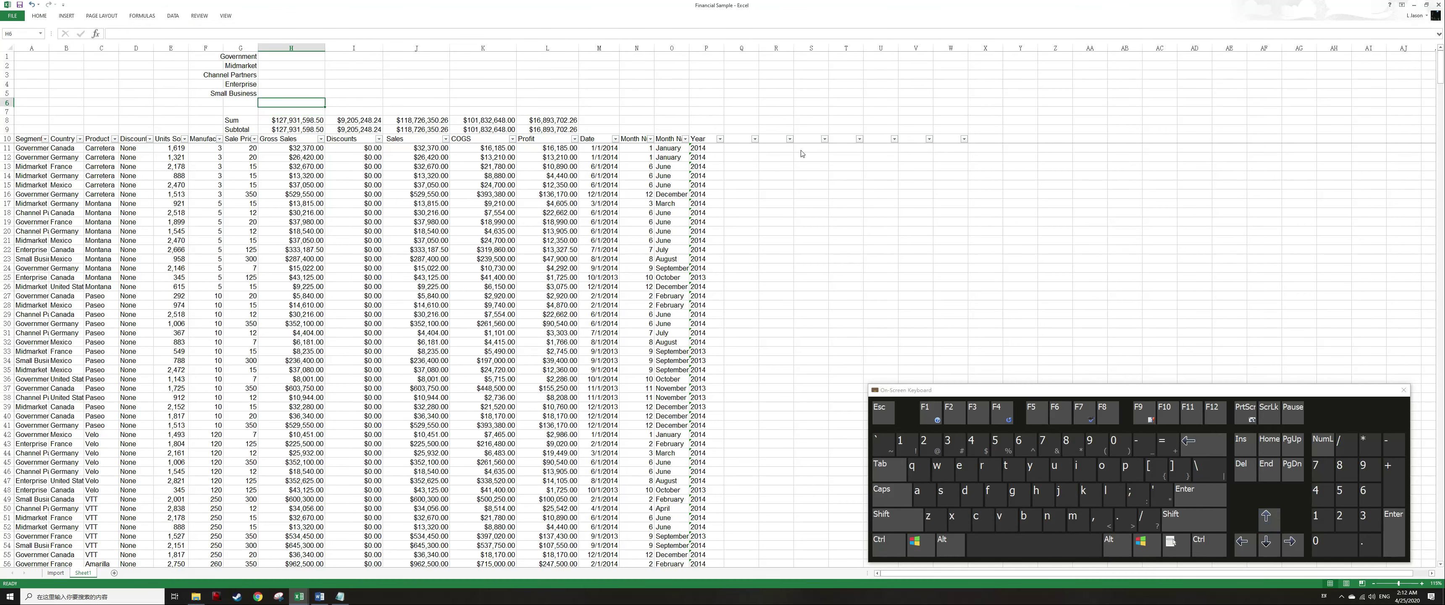
{"action": "key", "text": "Left"}
{"action": "type", "text": "Sum"}
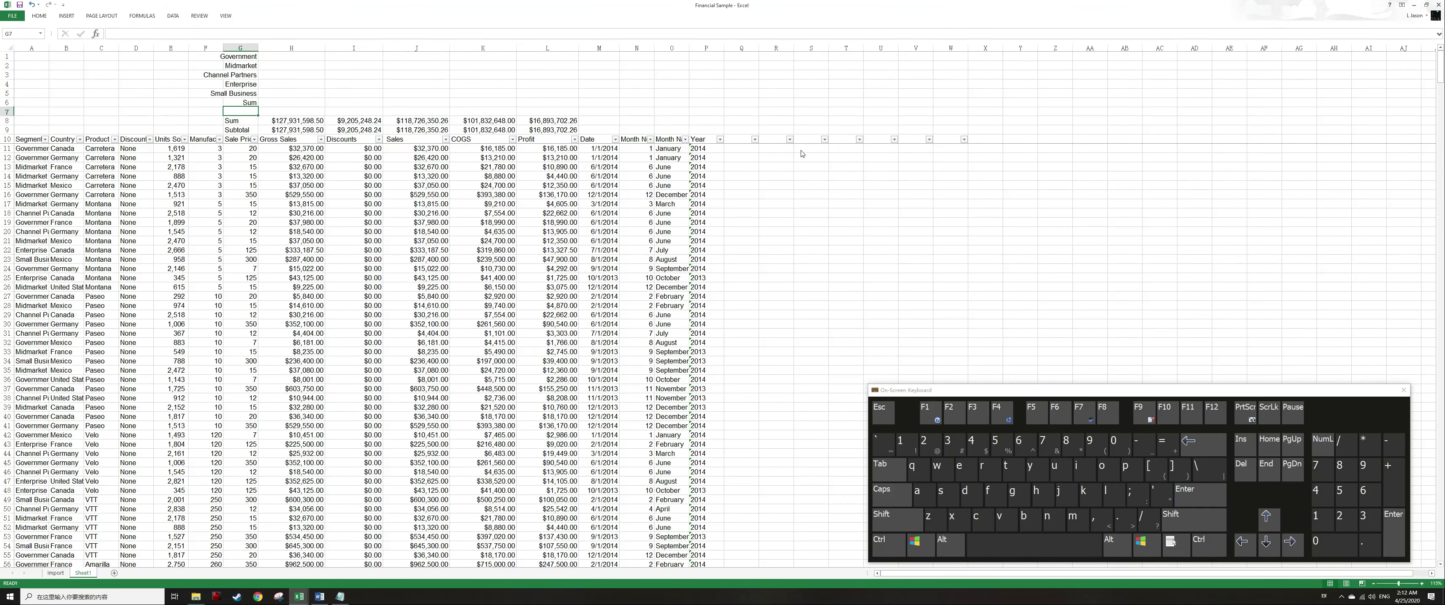
Enter a SUM formula in H6 totalling H1:H5 and copy it.
{"action": "key", "text": "Tab"}
{"action": "type", "text": "=sum(*"}
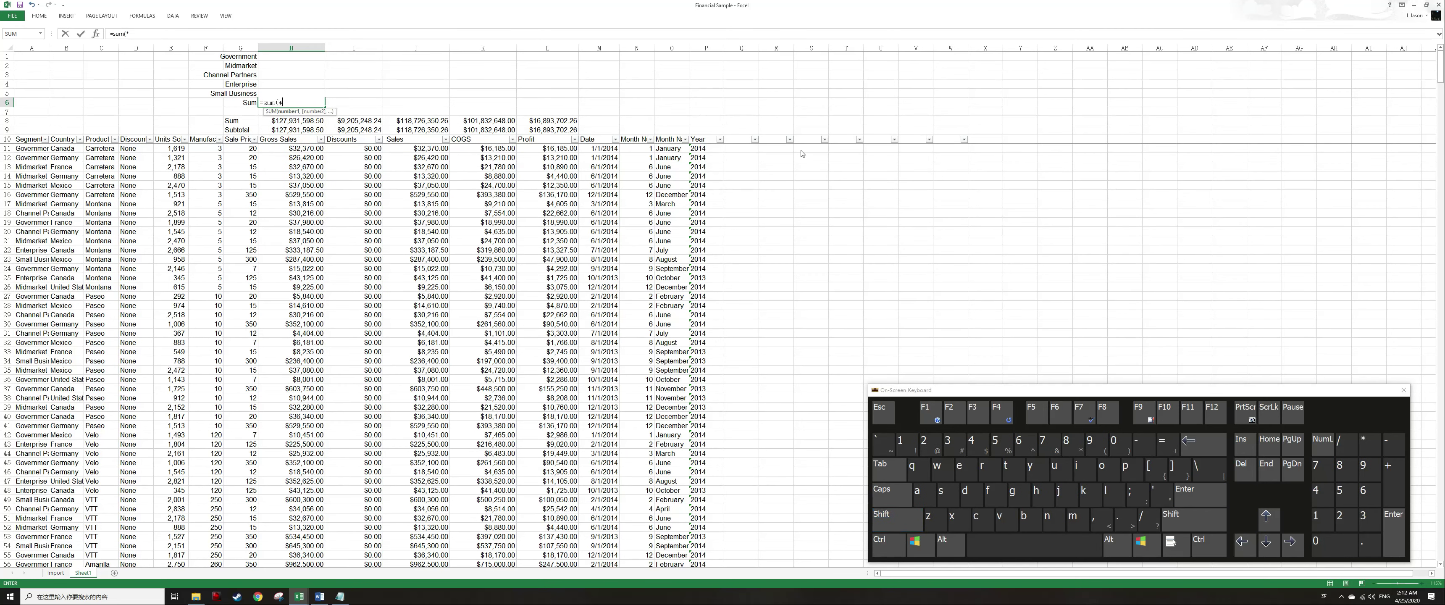
{"action": "key", "text": "Up"}
{"action": "key", "text": "ctrl+shift+Up"}
{"action": "key", "text": "Return"}
{"action": "key", "text": "Up"}
{"action": "key", "text": "ctrl+c"}
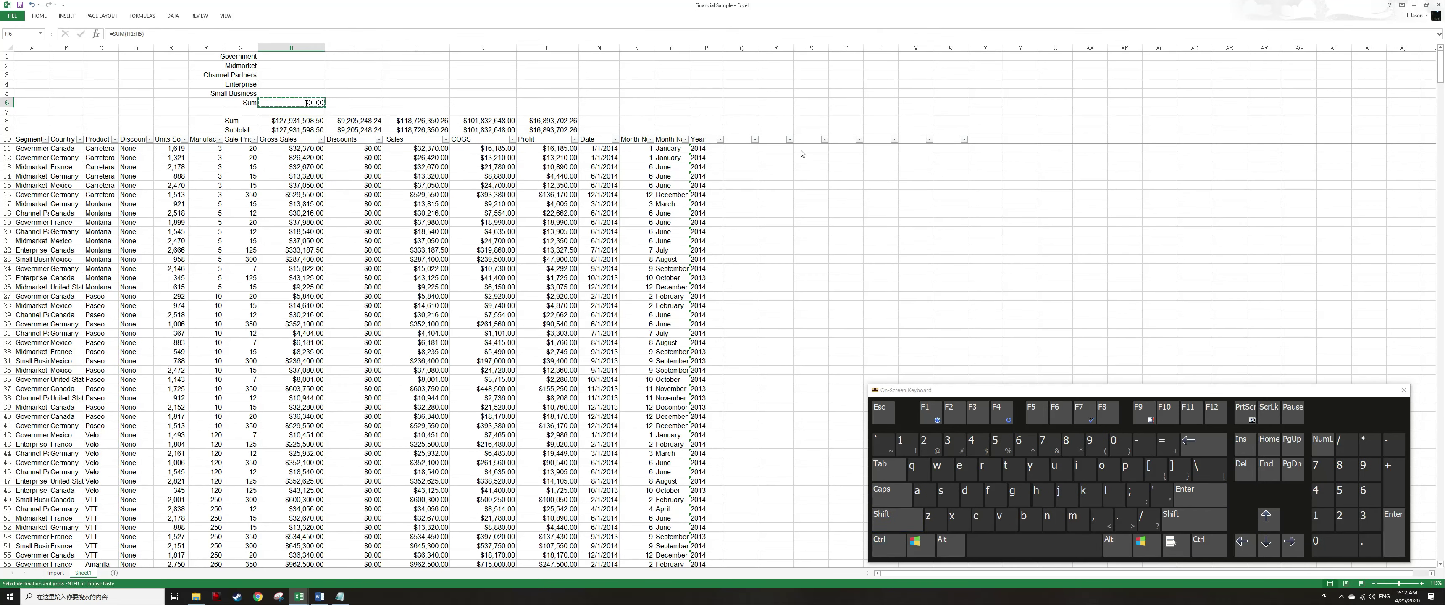
Paste the SUM formula across I6:L6.
{"action": "key", "text": "Down"}
{"action": "key", "text": "Down"}
{"action": "key", "text": "ctrl+Right"}
{"action": "key", "text": "Up"}
{"action": "key", "text": "Up"}
{"action": "key", "text": "ctrl+shift+Left"}
{"action": "key", "text": "Return"}
{"action": "key", "text": "Escape"}
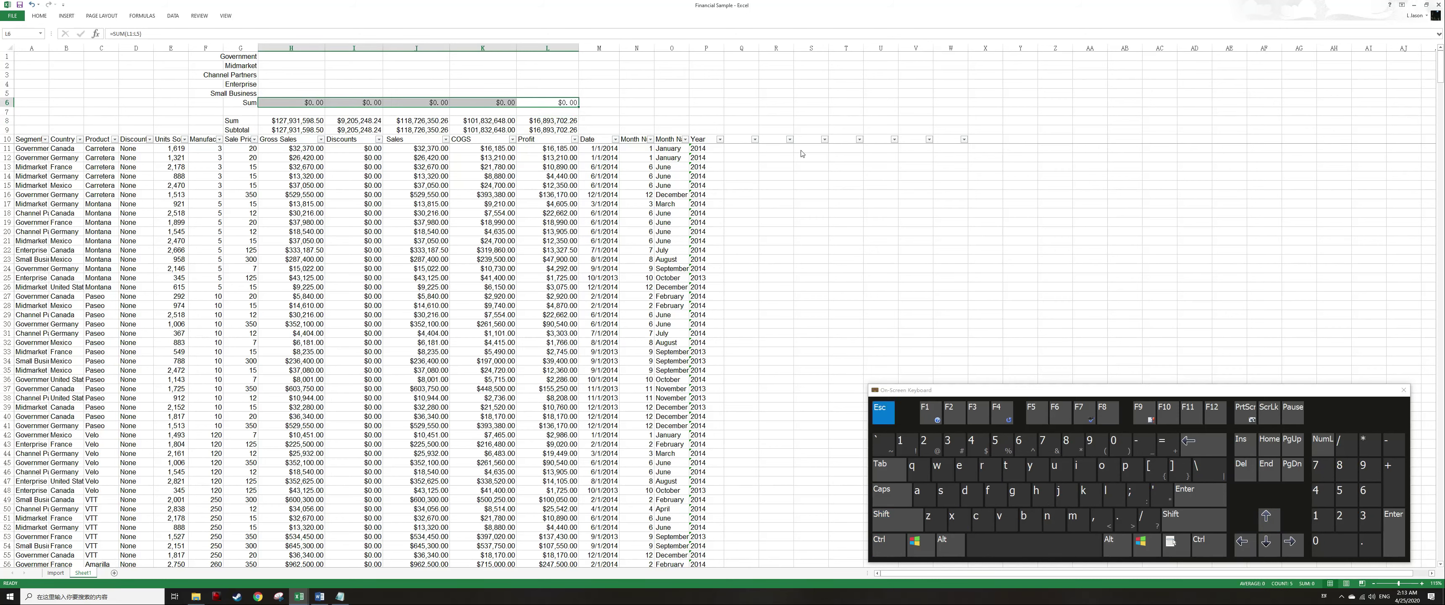
Insert a new row below the Sum row.
{"action": "key", "text": "Left"}
{"action": "key", "text": "Down"}
{"action": "key", "text": "shift+space"}
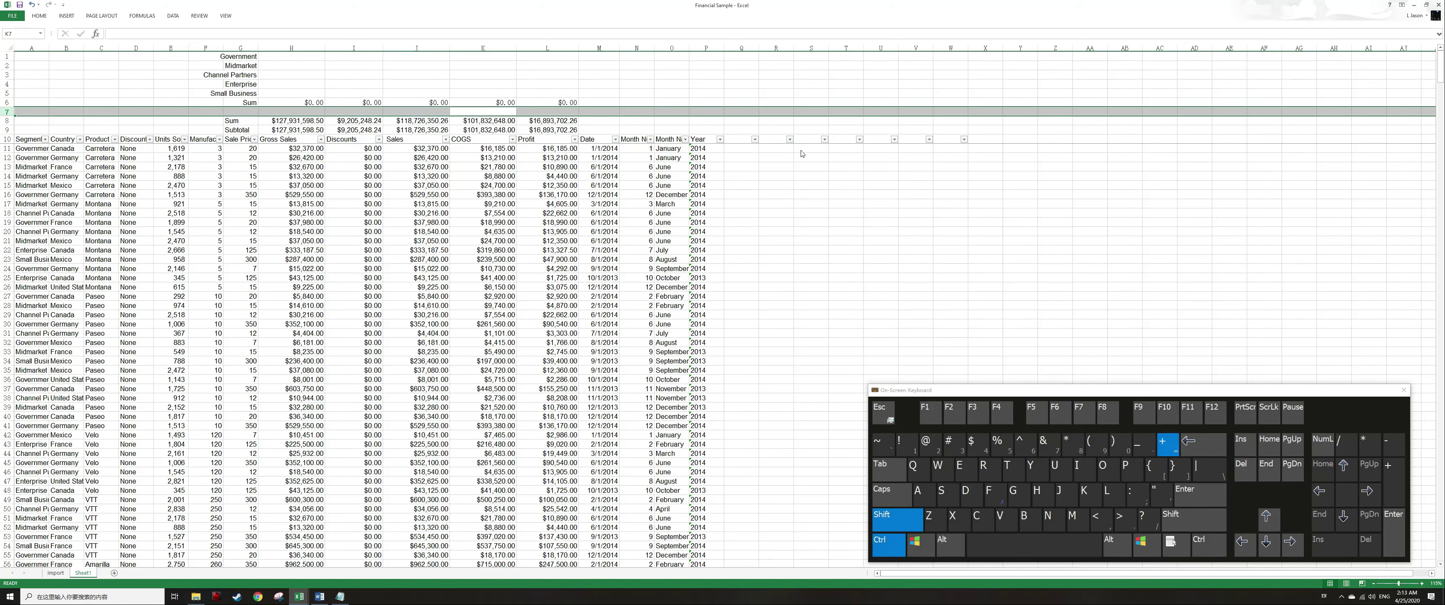
{"action": "key", "text": "ctrl+shift+plus"}
Enter the label check in G7.
{"action": "key", "text": "Left"}
{"action": "key", "text": "Left"}
{"action": "key", "text": "Left"}
{"action": "key", "text": "Left"}
{"action": "type", "text": "check"}
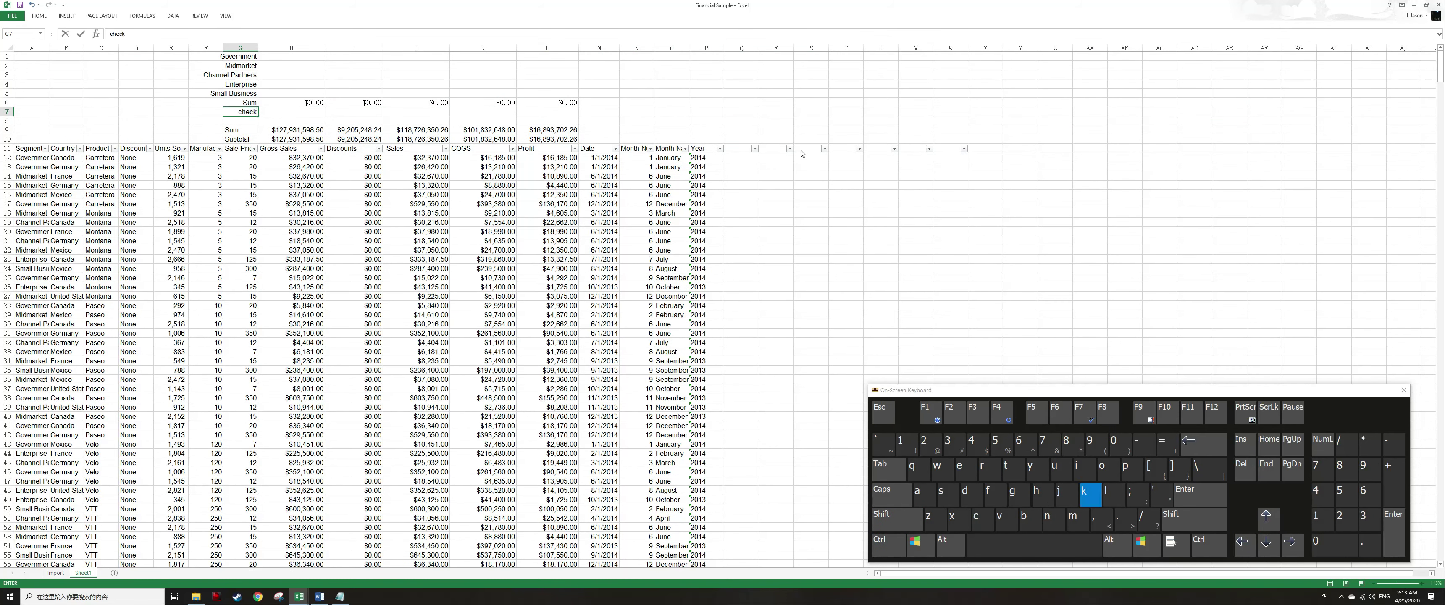
Enter a formula in H7 subtracting the row 9 Sum total from H6, then copy it.
{"action": "key", "text": "Tab"}
{"action": "type", "text": "+H6-"}
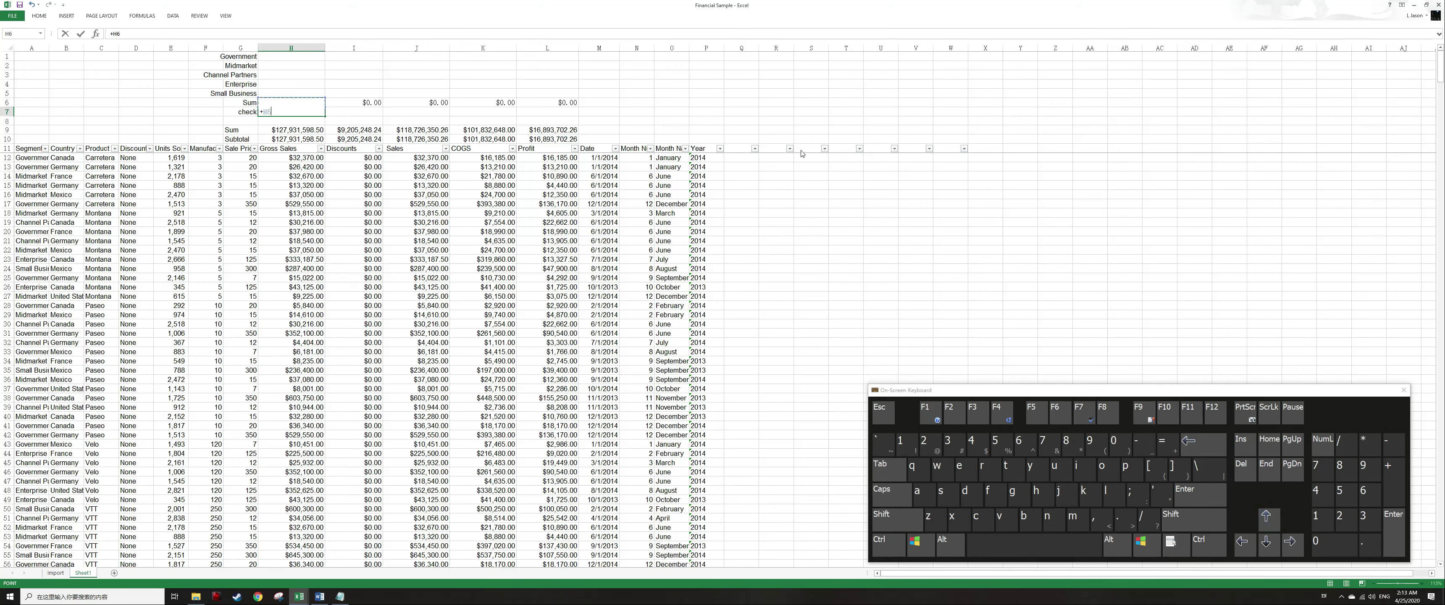
{"action": "key", "text": "ctrl+Down"}
{"action": "key", "text": "Return"}
{"action": "key", "text": "Up"}
{"action": "key", "text": "ctrl+c"}
{"action": "key", "text": "Down"}
{"action": "key", "text": "Down"}
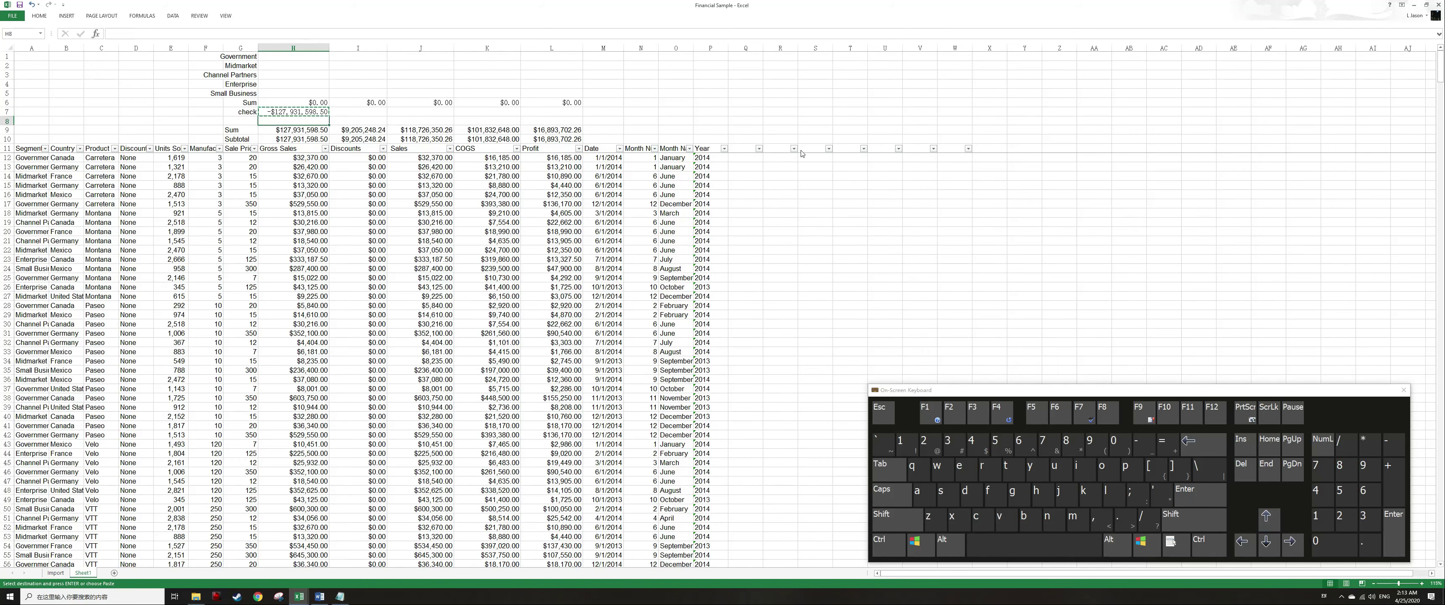
Paste the check formula across I7:L7.
{"action": "key", "text": "ctrl+Right"}
{"action": "key", "text": "Up"}
{"action": "key", "text": "Up"}
{"action": "key", "text": "shift+Left"}
{"action": "key", "text": "shift+Left"}
{"action": "key", "text": "shift+Left"}
{"action": "key", "text": "shift+Left"}
{"action": "key", "text": "Return"}
{"action": "key", "text": "ctrl+q"}
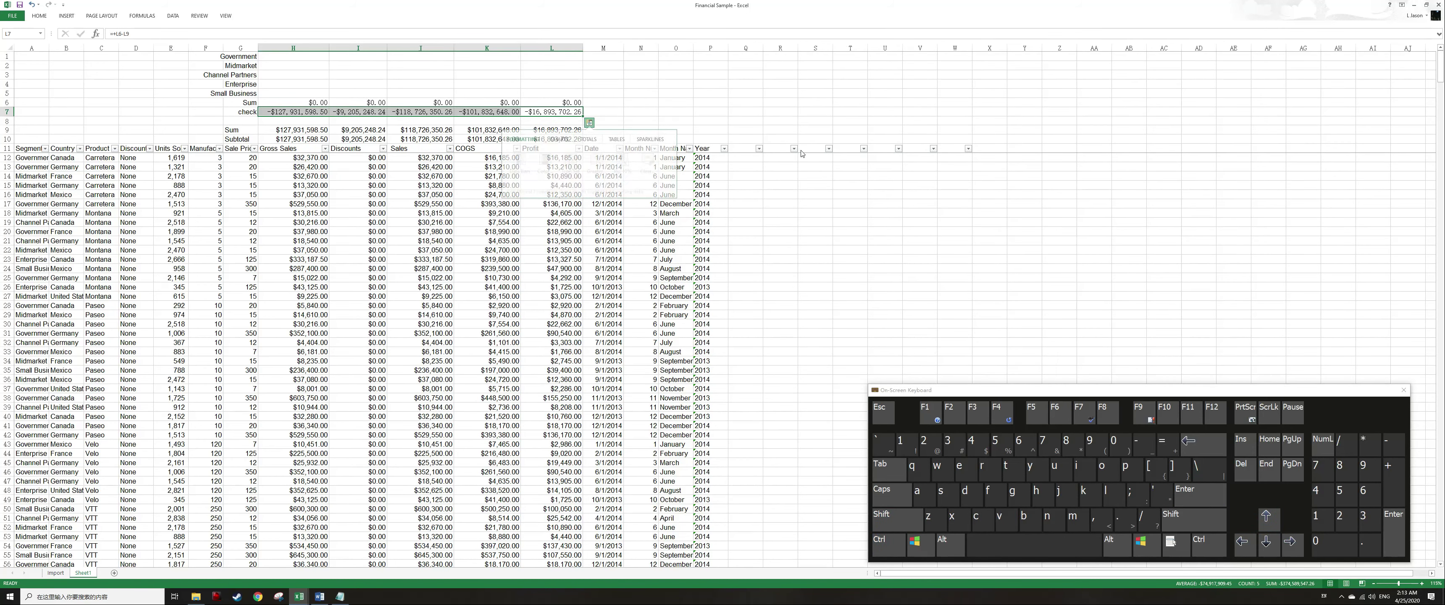
Enter the note Should be zero in M7.
{"action": "key", "text": "Right"}
{"action": "key", "text": "Left"}
{"action": "key", "text": "Right"}
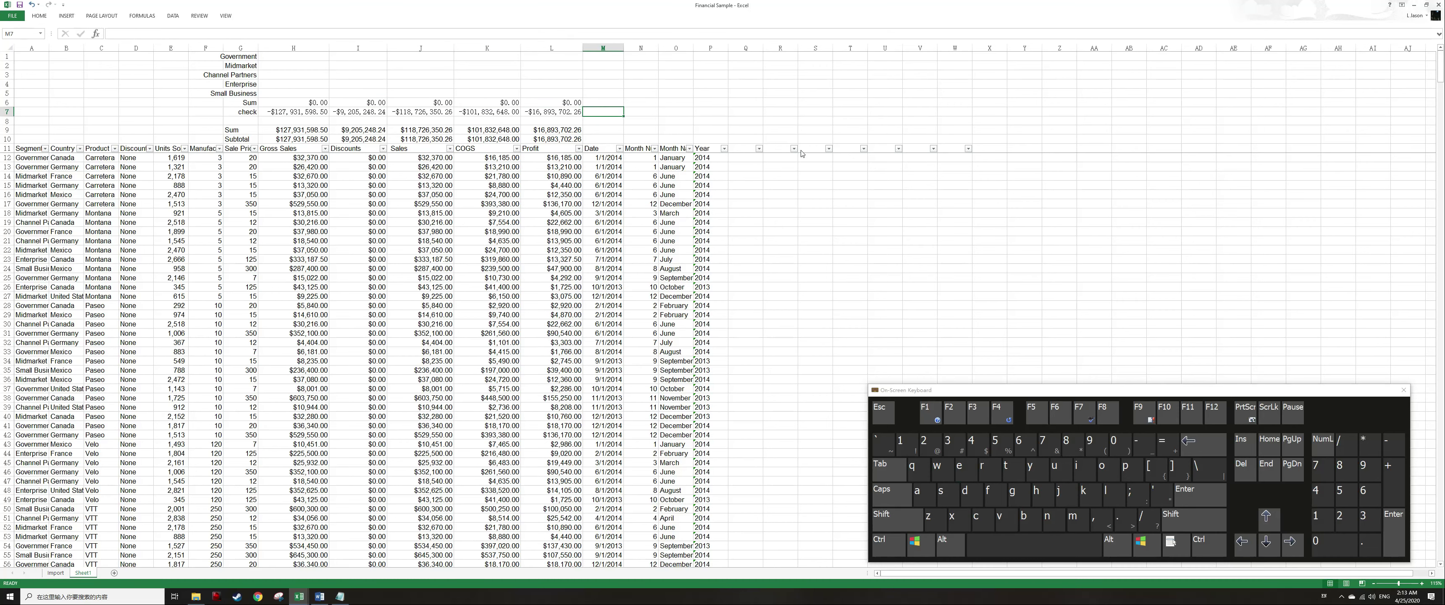
{"action": "type", "text": "Should be zero"}
{"action": "key", "text": "Return"}
Set the font of rows 6 and 7 to Arial.
{"action": "key", "text": "Up"}
{"action": "key", "text": "Left"}
{"action": "key", "text": "shift+space"}
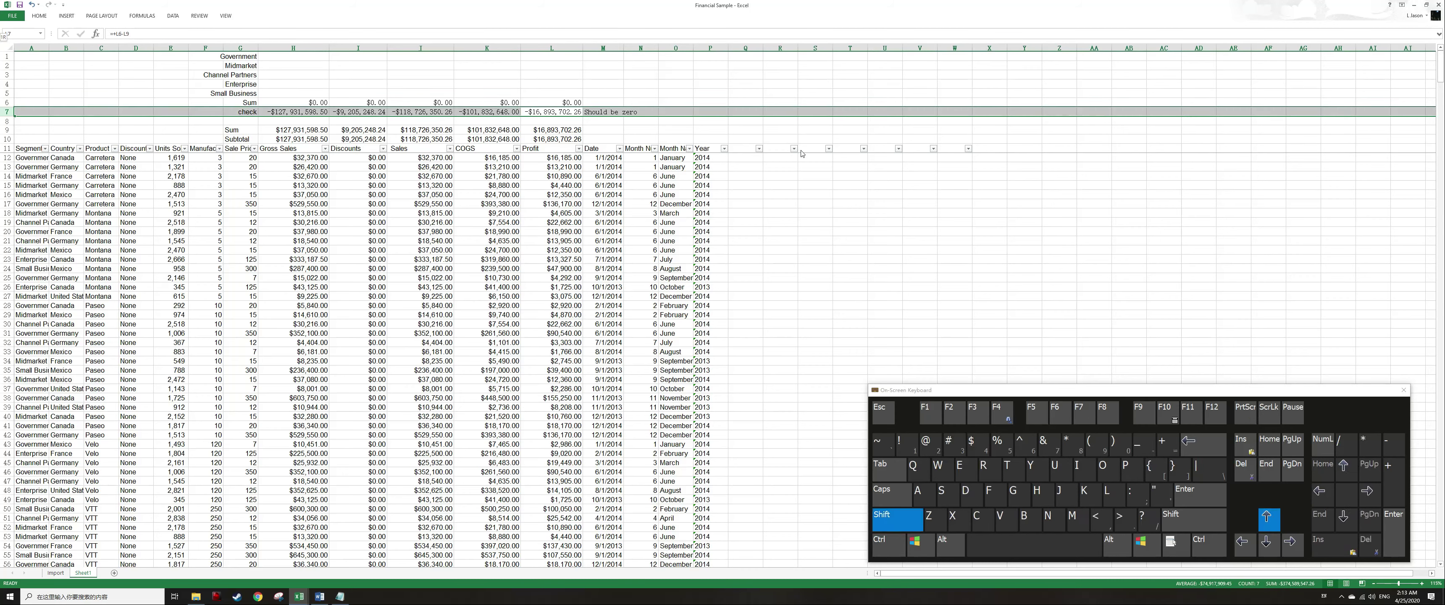
{"action": "key", "text": "shift+Up"}
{"action": "key", "text": "F2"}
{"action": "key", "text": "Escape"}
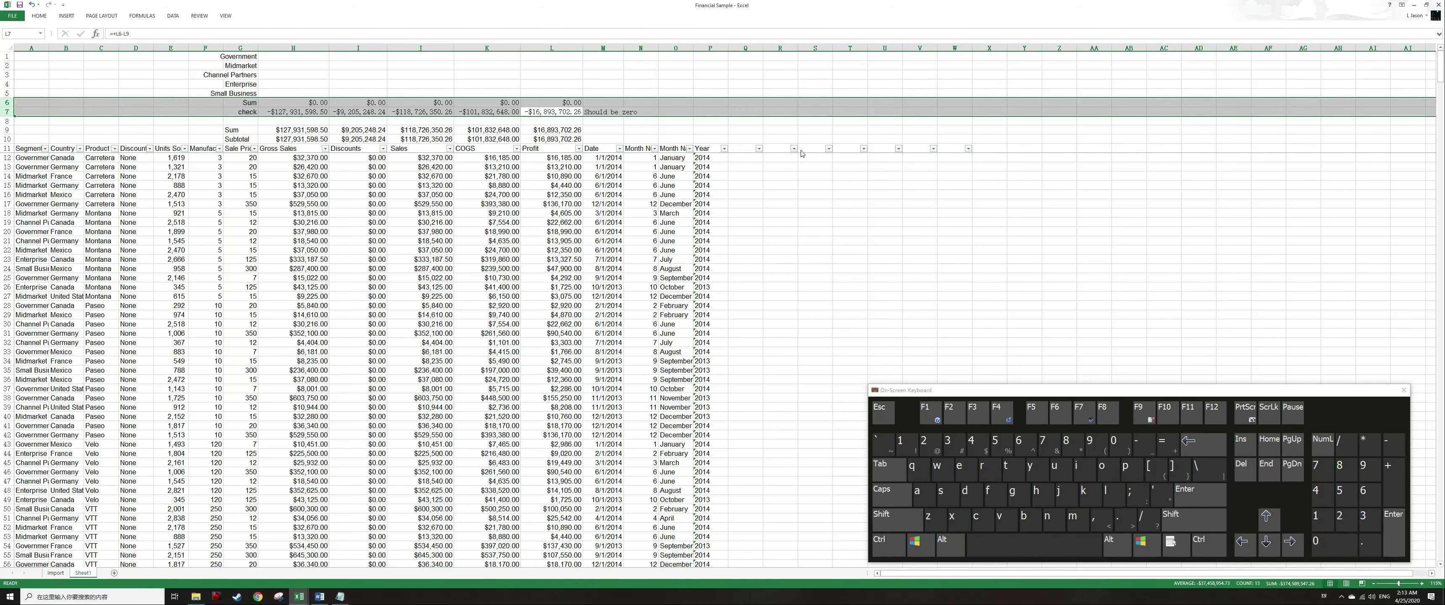
{"action": "key", "text": "alt+h"}
{"action": "key", "text": "f"}
{"action": "key", "text": "f"}
{"action": "type", "text": "arial"}
{"action": "key", "text": "Return"}
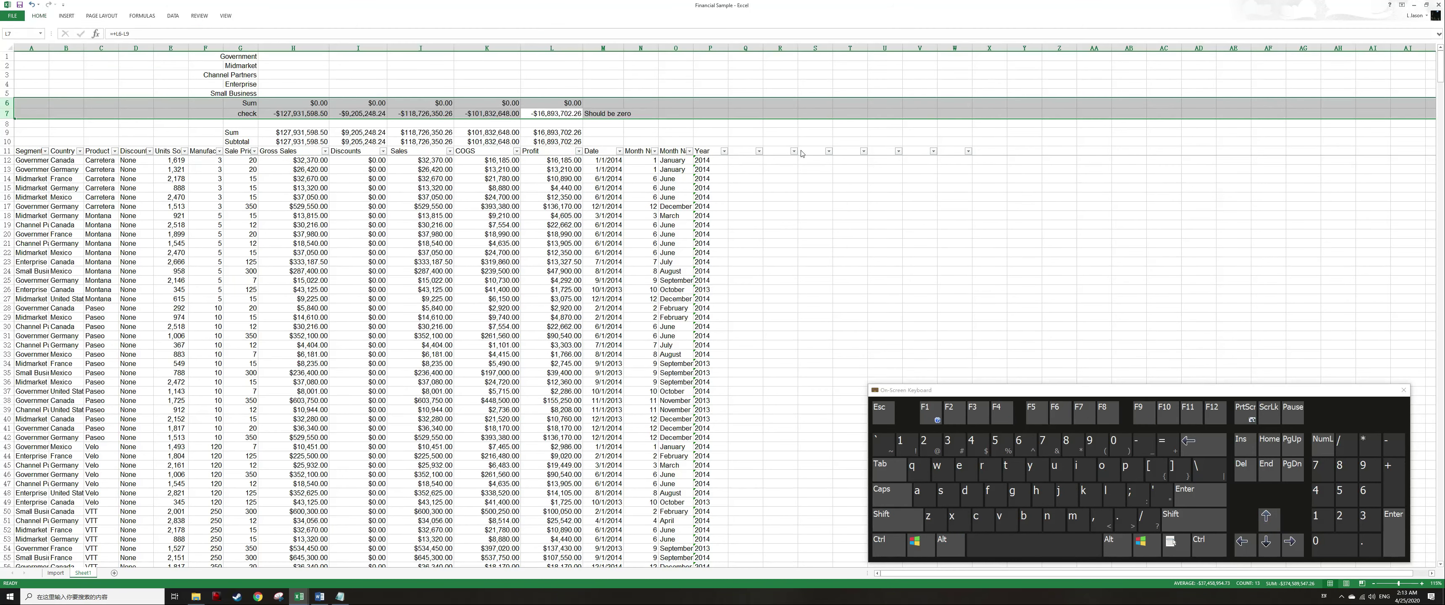
Format the whole check row 7 with font size 7 and italic text.
{"action": "key", "text": "Down"}
{"action": "key", "text": "Up"}
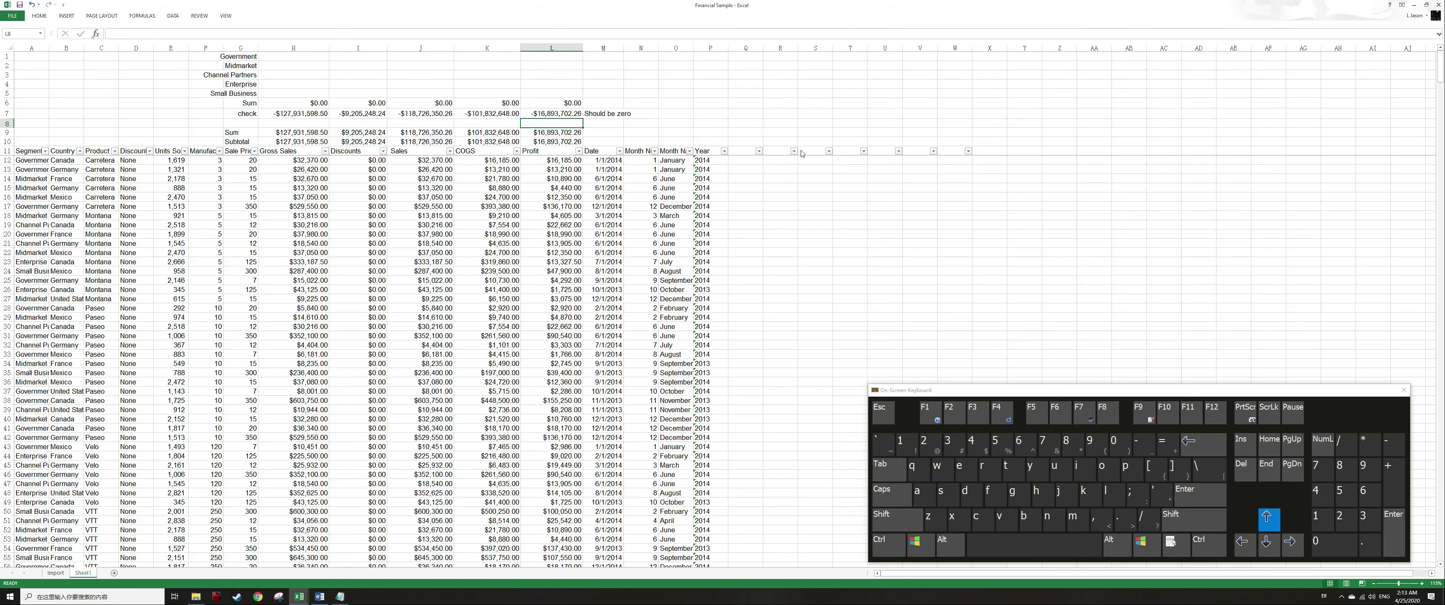
{"action": "key", "text": "ctrl+Left"}
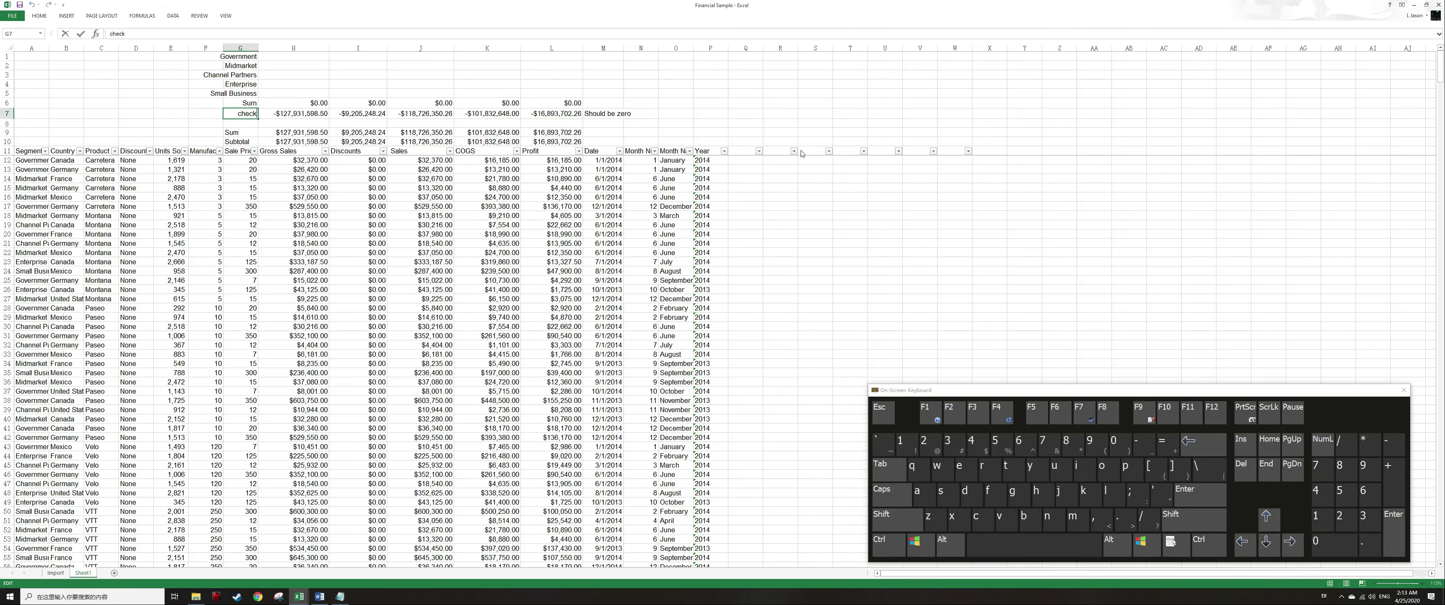
{"action": "key", "text": "shift+space"}
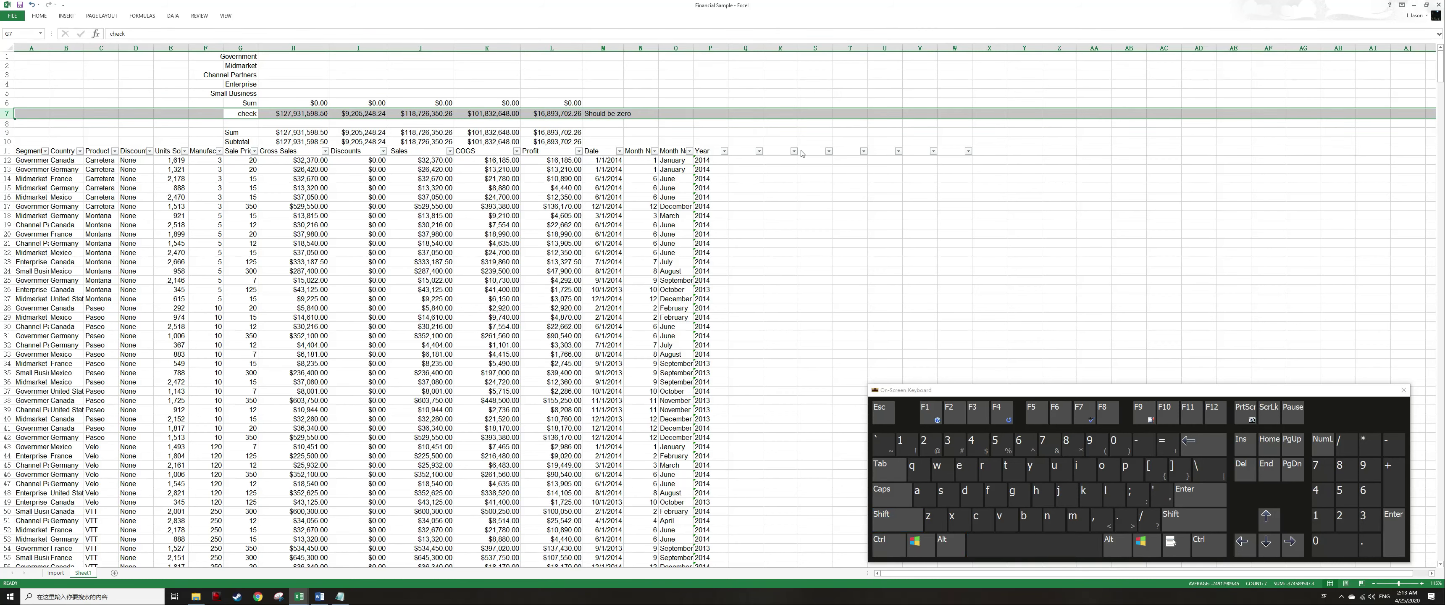
{"action": "key", "text": "alt"}
{"action": "key", "text": "h"}
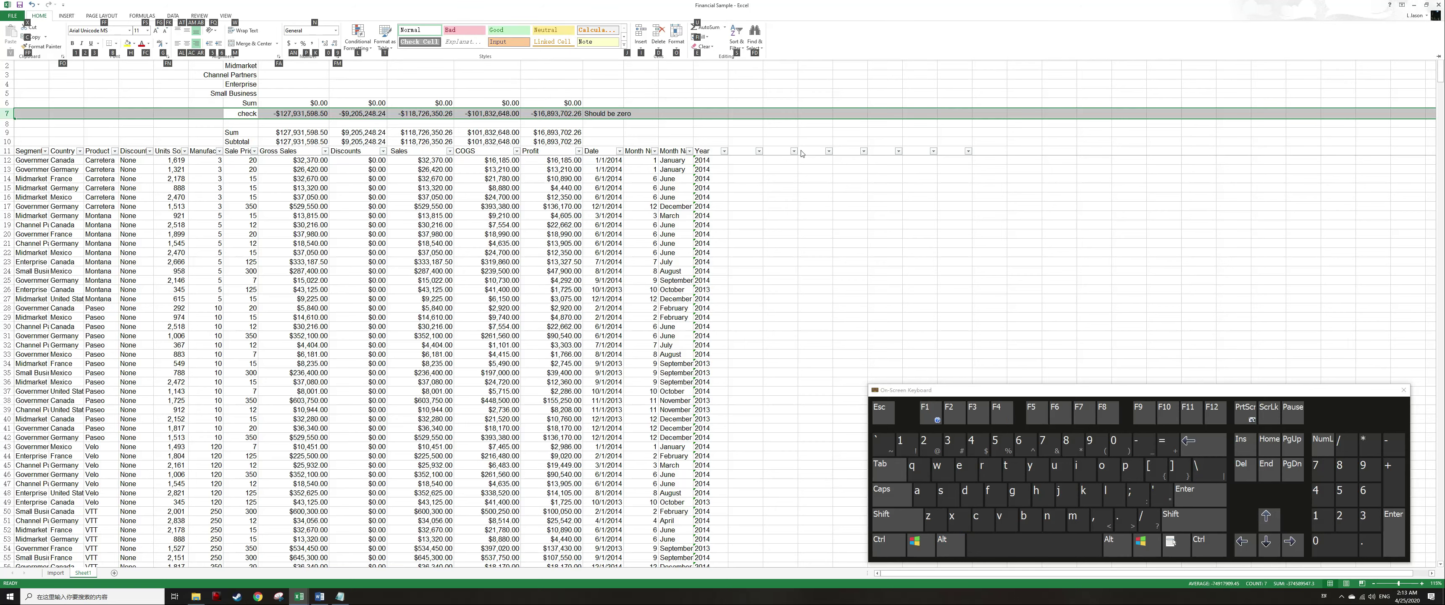
{"action": "type", "text": "fs"}
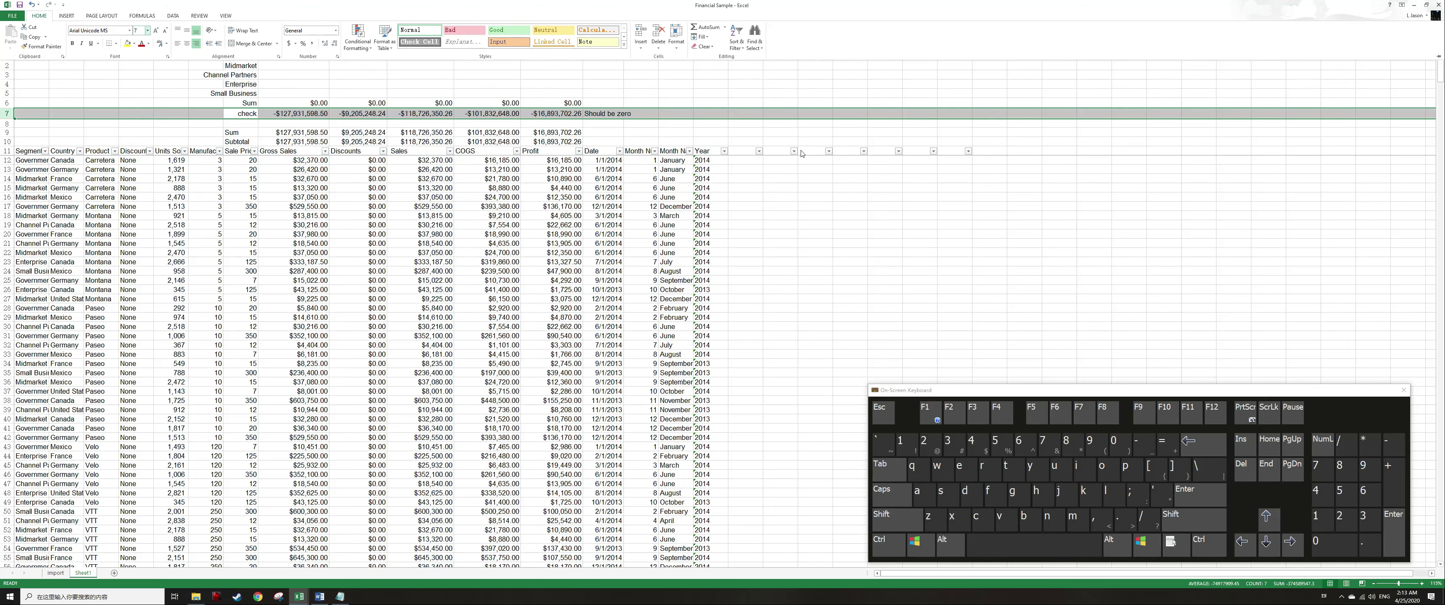
{"action": "type", "text": "7"}
{"action": "key", "text": "Return"}
{"action": "key", "text": "ctrl+i"}
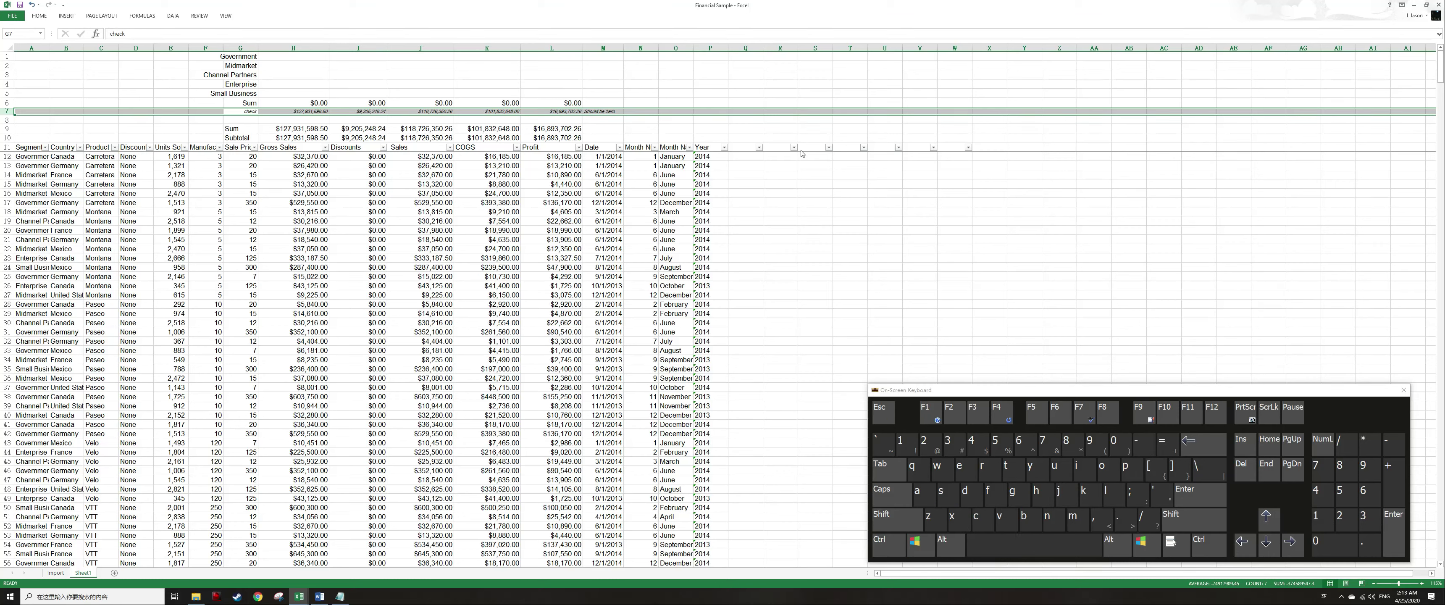
Set the font colour of the check row 7 to red.
{"action": "key", "text": "alt"}
{"action": "key", "text": "h"}
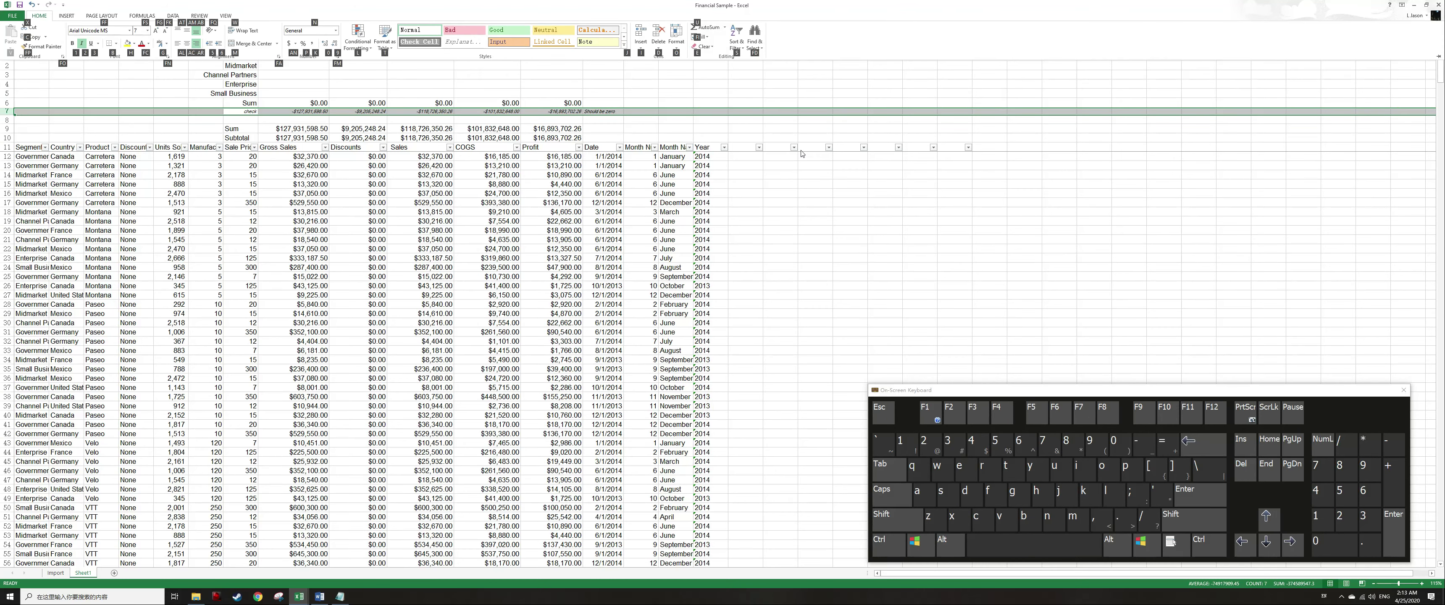
{"action": "key", "text": "f"}
{"action": "key", "text": "c"}
{"action": "key", "text": "Up"}
{"action": "key", "text": "Up"}
{"action": "key", "text": "Right"}
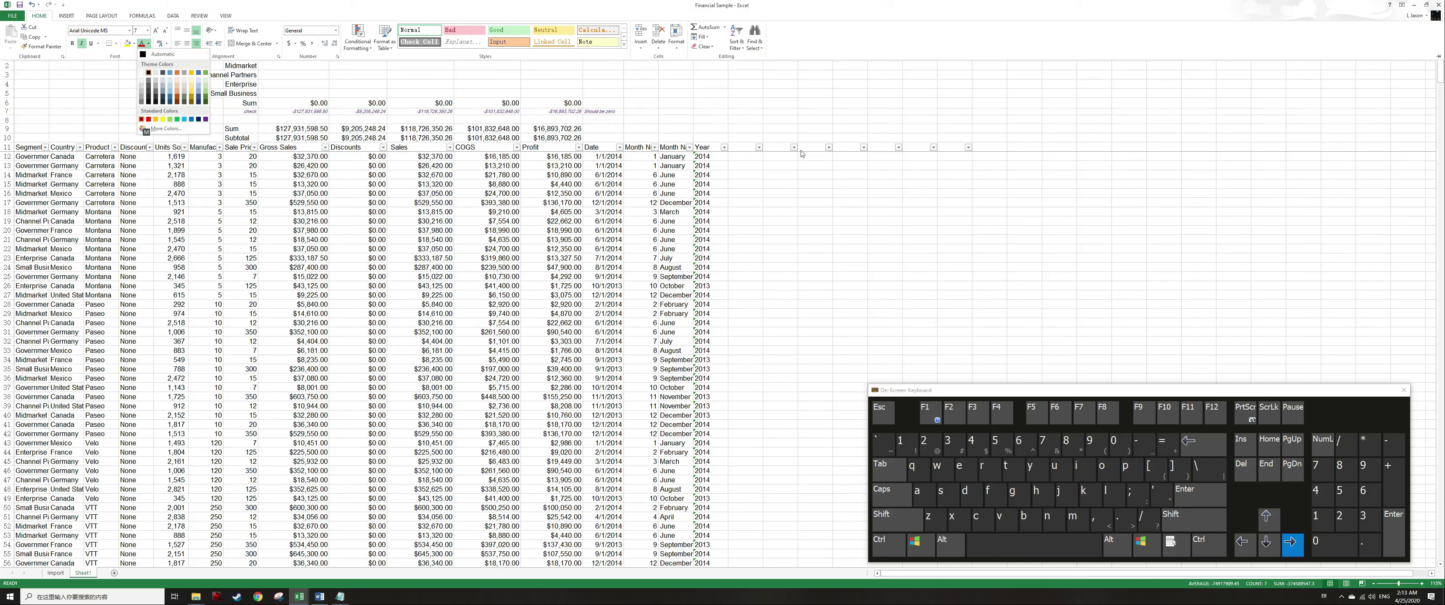
{"action": "key", "text": "Escape"}
Select the header row 11 and give it a bottom border and a top border.
{"action": "key", "text": "Up"}
{"action": "key", "text": "Up"}
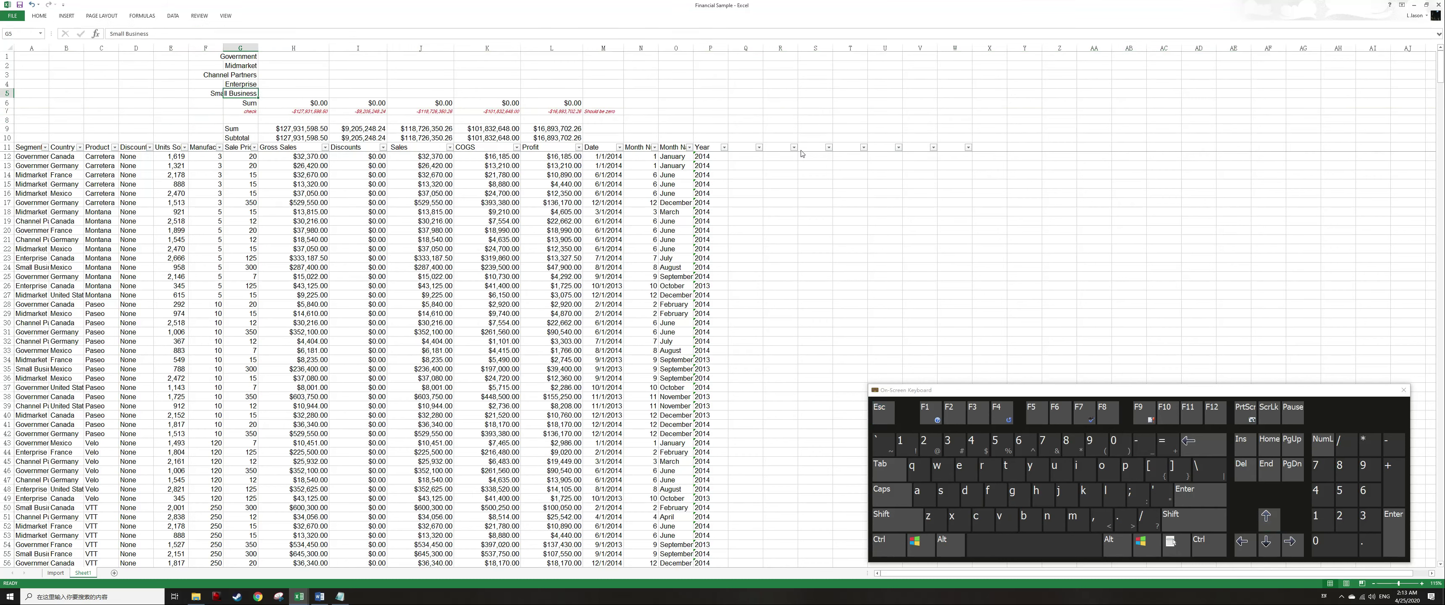
{"action": "key", "text": "Down"}
{"action": "key", "text": "Down"}
{"action": "key", "text": "Down"}
{"action": "key", "text": "Down"}
{"action": "key", "text": "Down"}
{"action": "key", "text": "Down"}
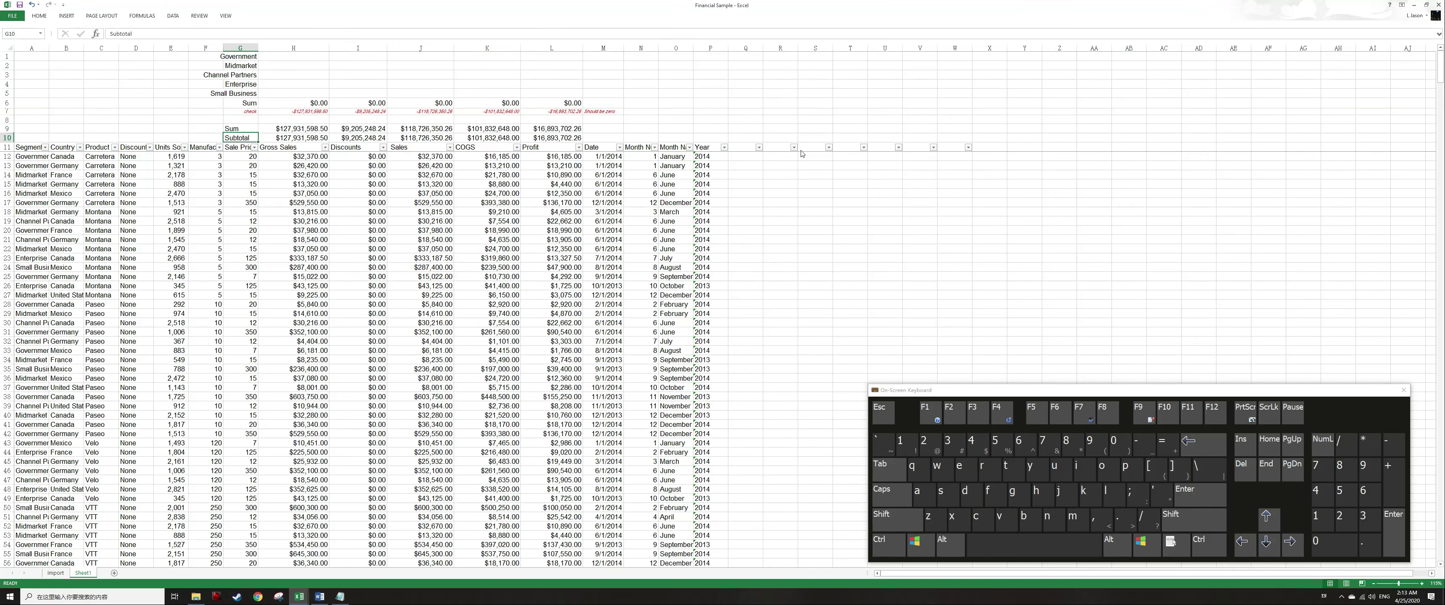
{"action": "key", "text": "shift+space"}
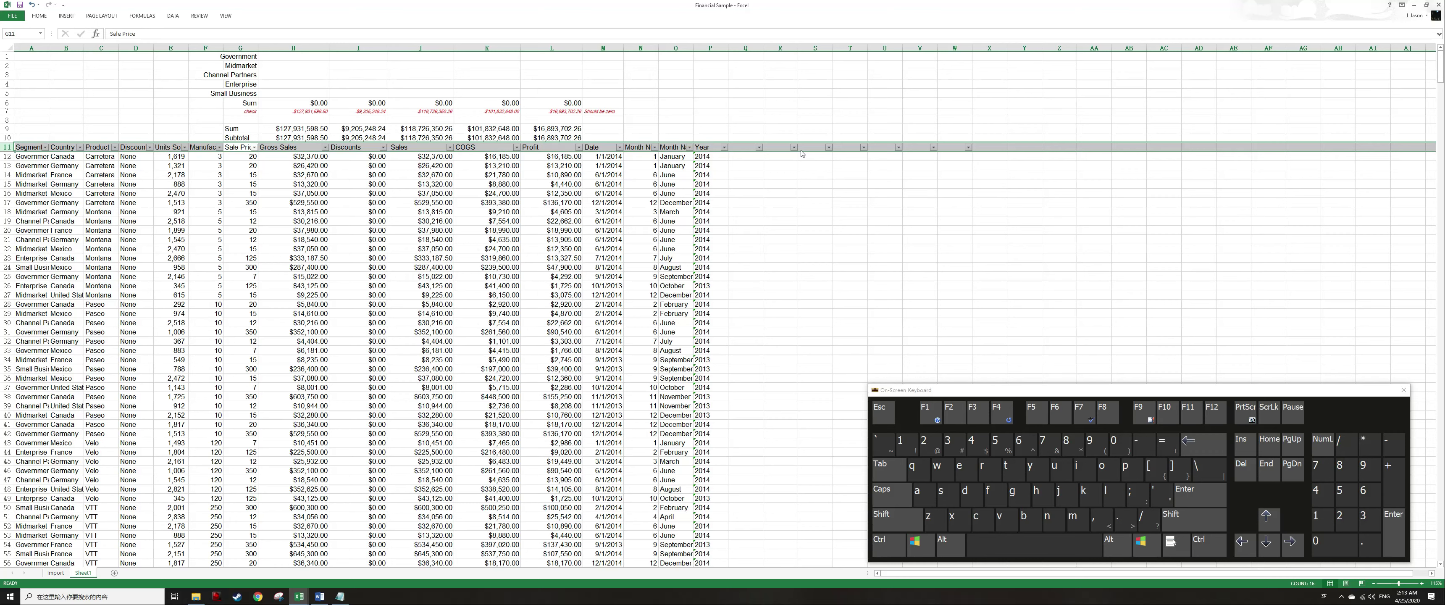
{"action": "key", "text": "alt"}
{"action": "key", "text": "h"}
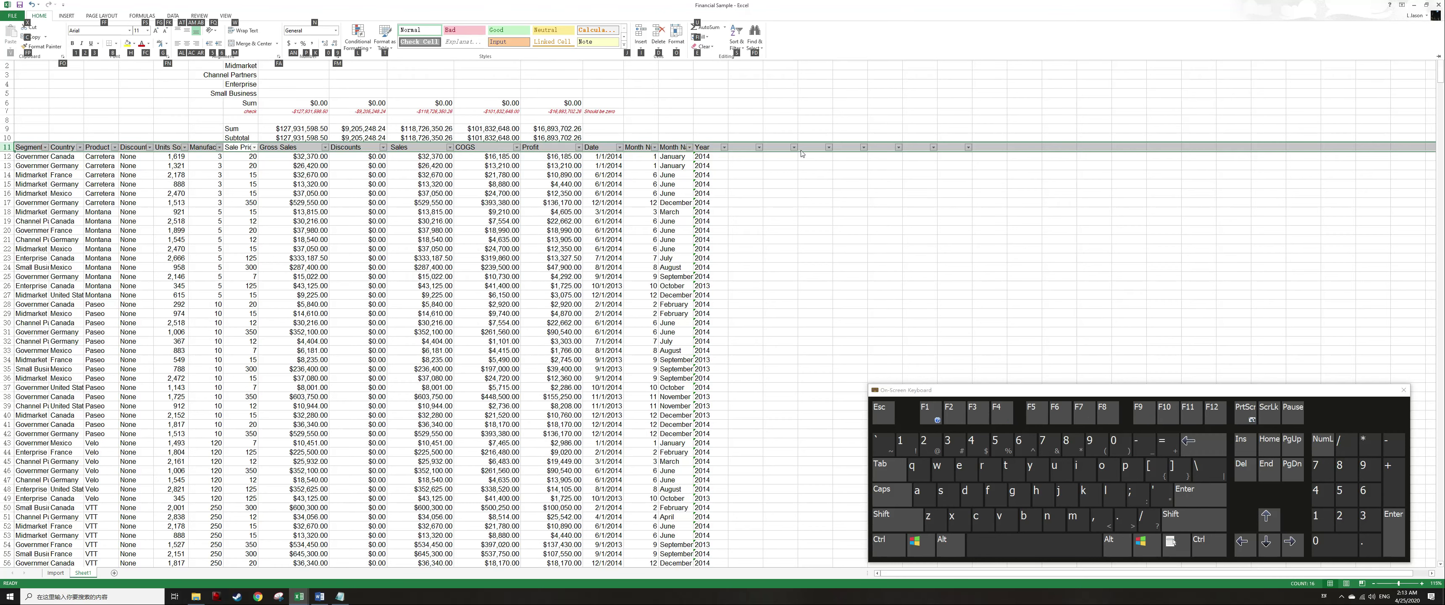
{"action": "key", "text": "b"}
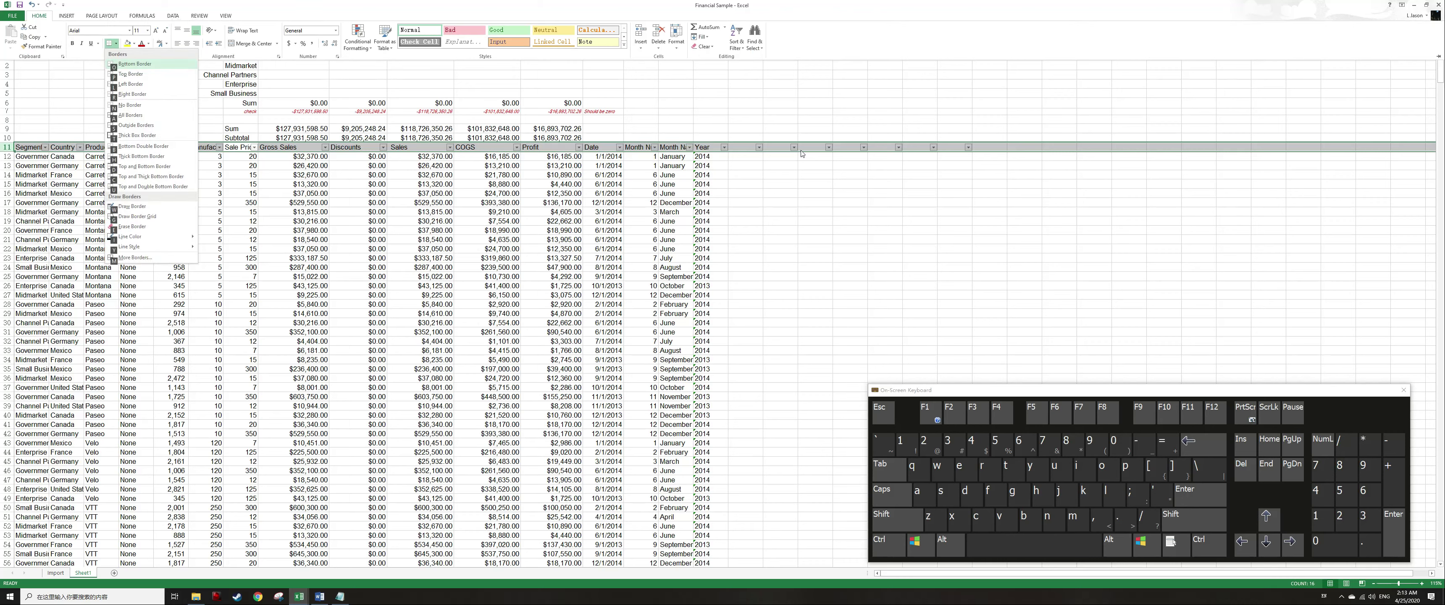
{"action": "key", "text": "o"}
{"action": "key", "text": "alt"}
{"action": "key", "text": "h"}
{"action": "key", "text": "b"}
{"action": "key", "text": "p"}
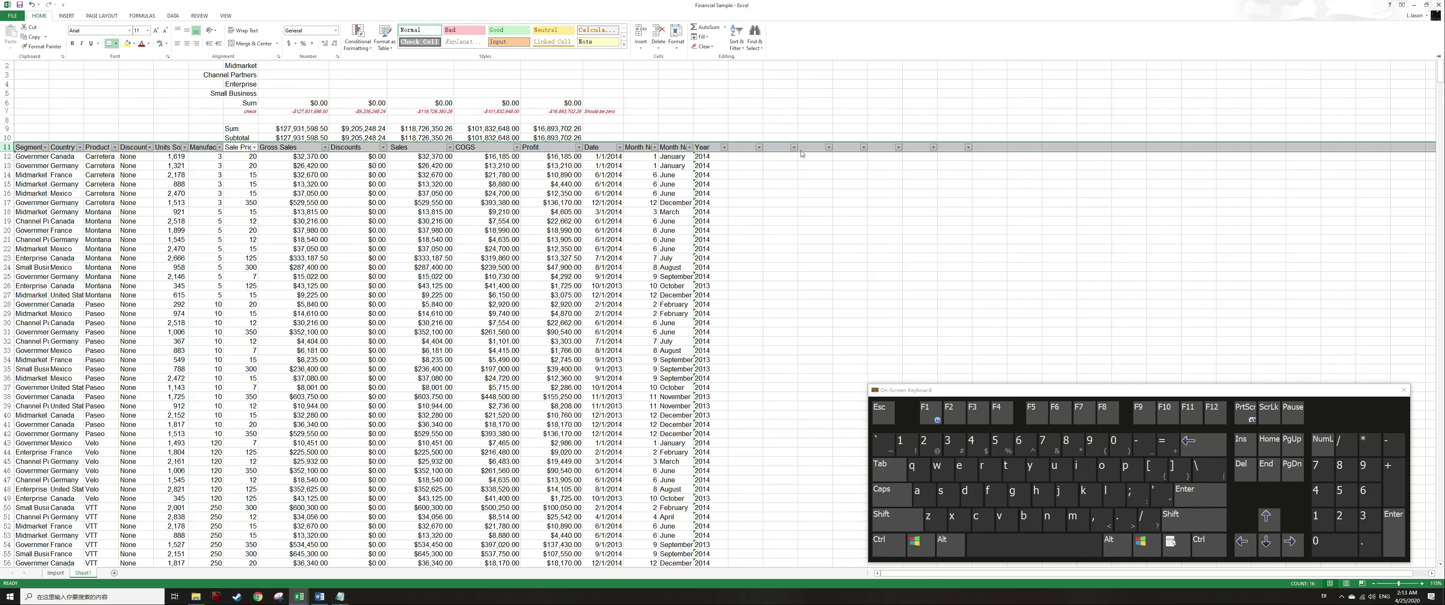
Select the Sum row 6 and add a top border to it.
{"action": "key", "text": "Up"}
{"action": "key", "text": "Up"}
{"action": "key", "text": "Up"}
{"action": "key", "text": "Down"}
{"action": "key", "text": "Down"}
{"action": "key", "text": "Down"}
{"action": "key", "text": "Up"}
{"action": "key", "text": "Up"}
{"action": "key", "text": "Up"}
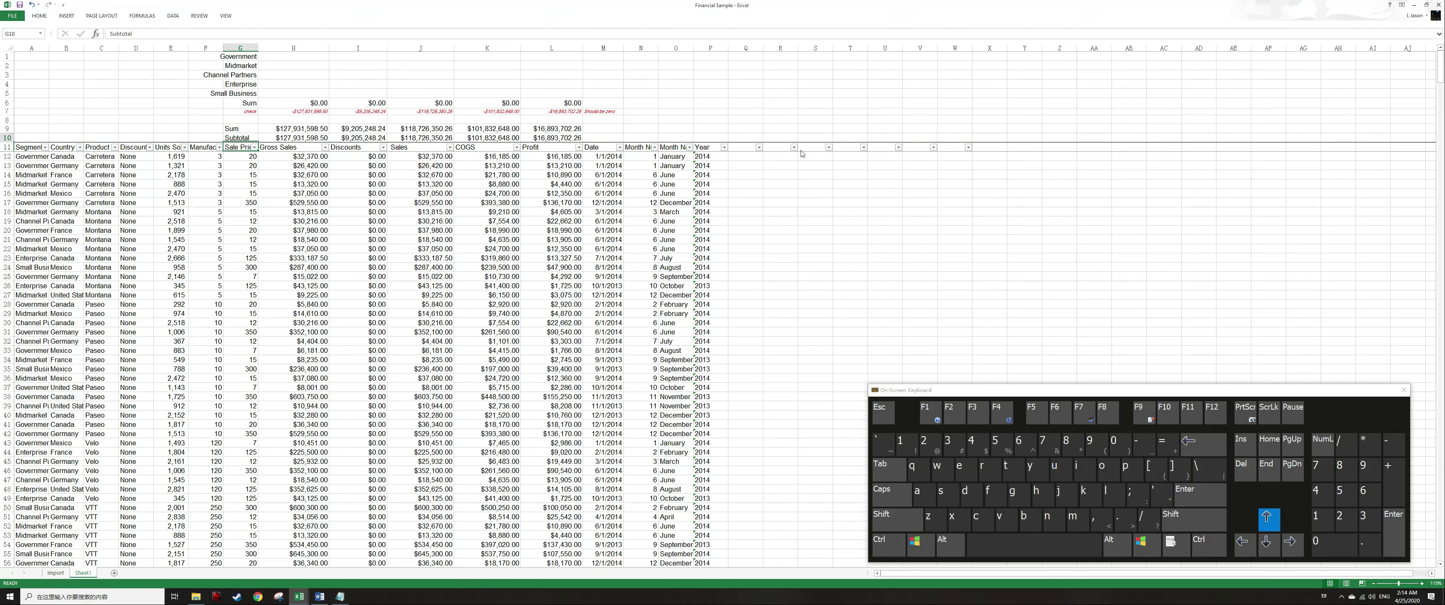
{"action": "key", "text": "Up"}
{"action": "key", "text": "Up"}
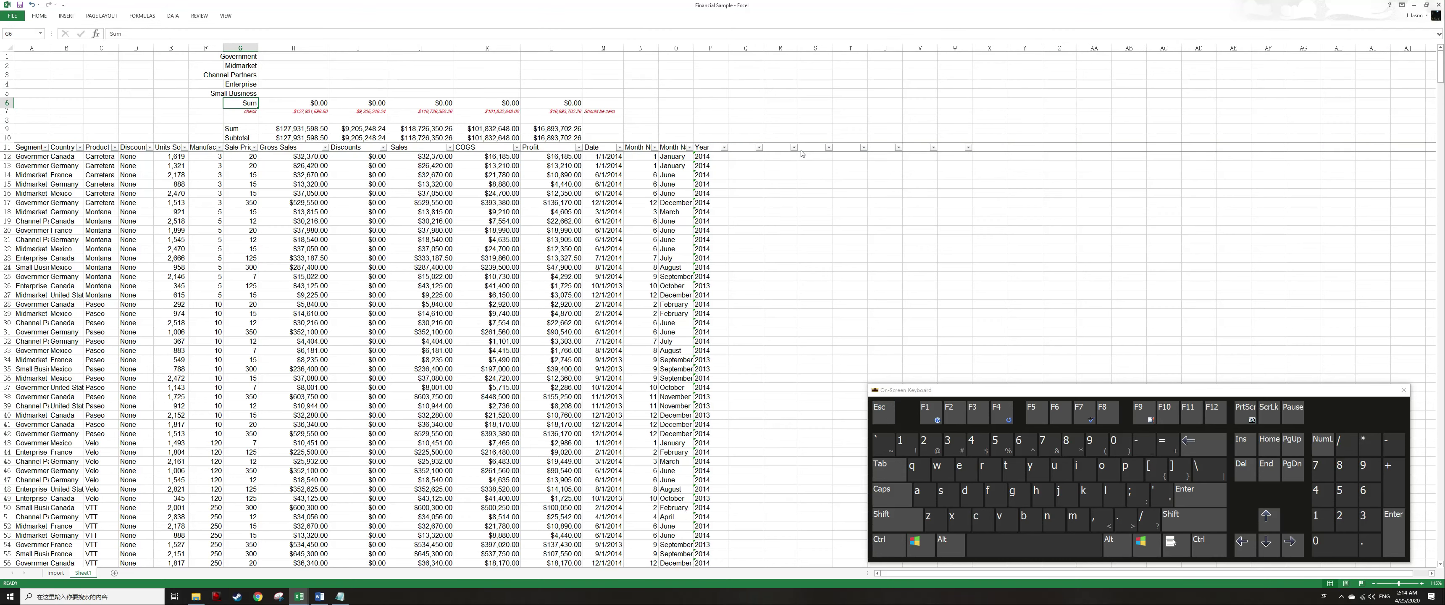
{"action": "key", "text": "shift+space"}
{"action": "key", "text": "alt"}
{"action": "key", "text": "h"}
{"action": "key", "text": "b"}
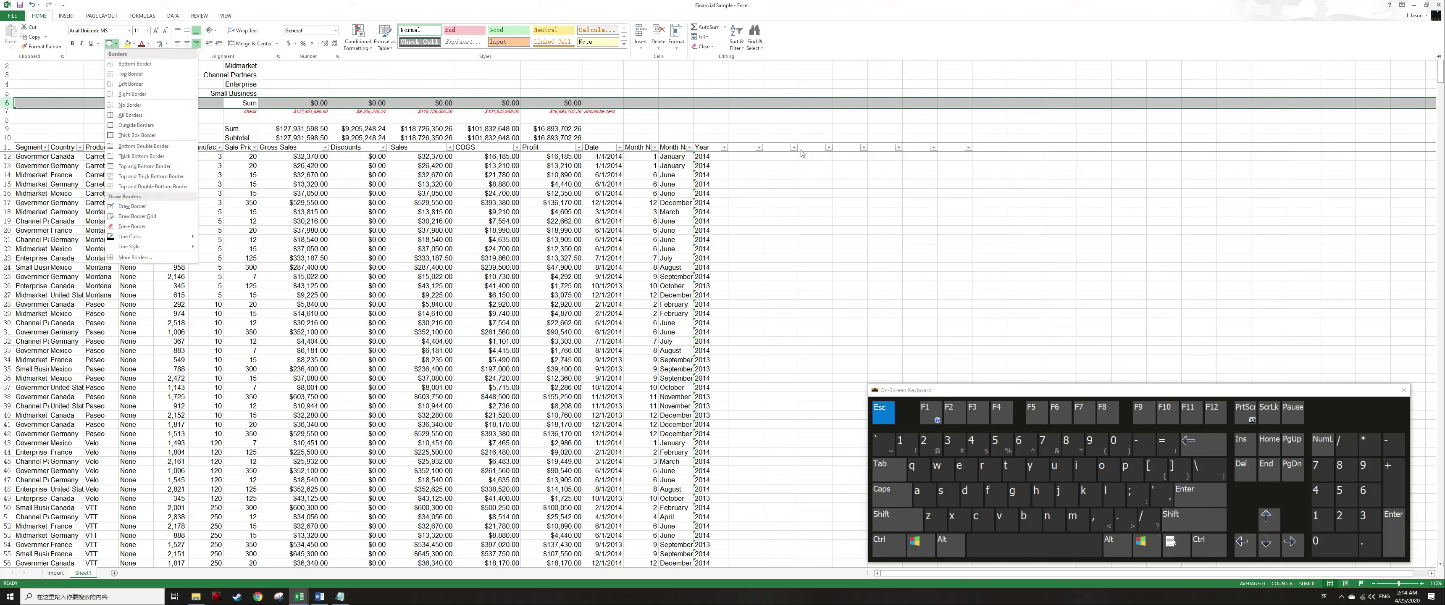
{"action": "key", "text": "p"}
Enter in H1 the formula =SUMIF($A:$A,$G1,H:H) to total column H for the segment named in G1.
{"action": "key", "text": "Up"}
{"action": "key", "text": "ctrl+Up"}
{"action": "key", "text": "Right"}
{"action": "key", "text": "Escape"}
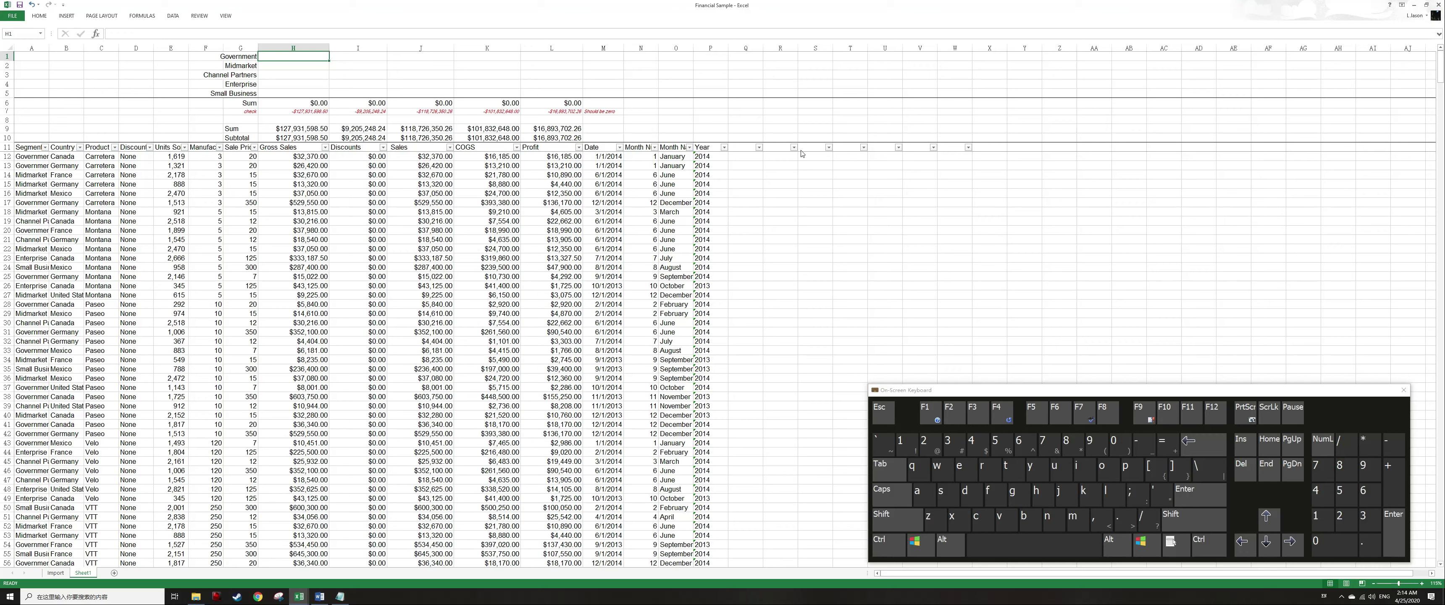
{"action": "type", "text": "=sumif("}
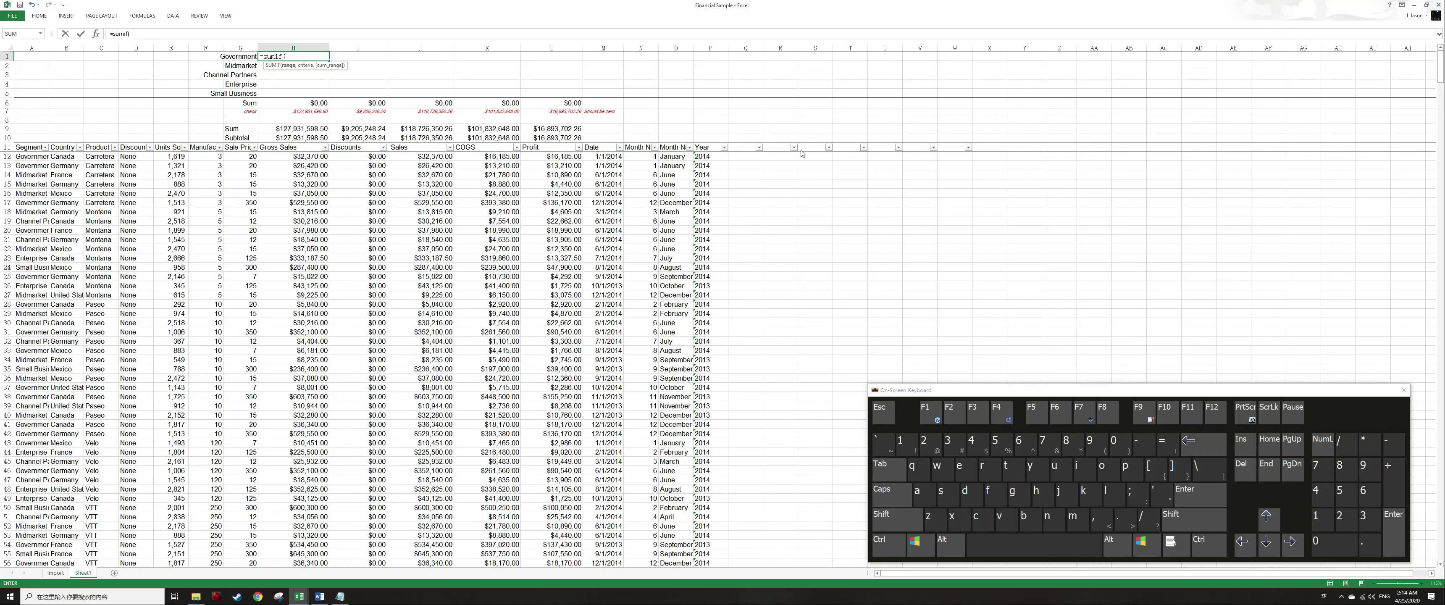
{"action": "key", "text": "ctrl"}
{"action": "key", "text": "ctrl+Left"}
{"action": "key", "text": "ctrl+Left"}
{"action": "key", "text": "ctrl+space"}
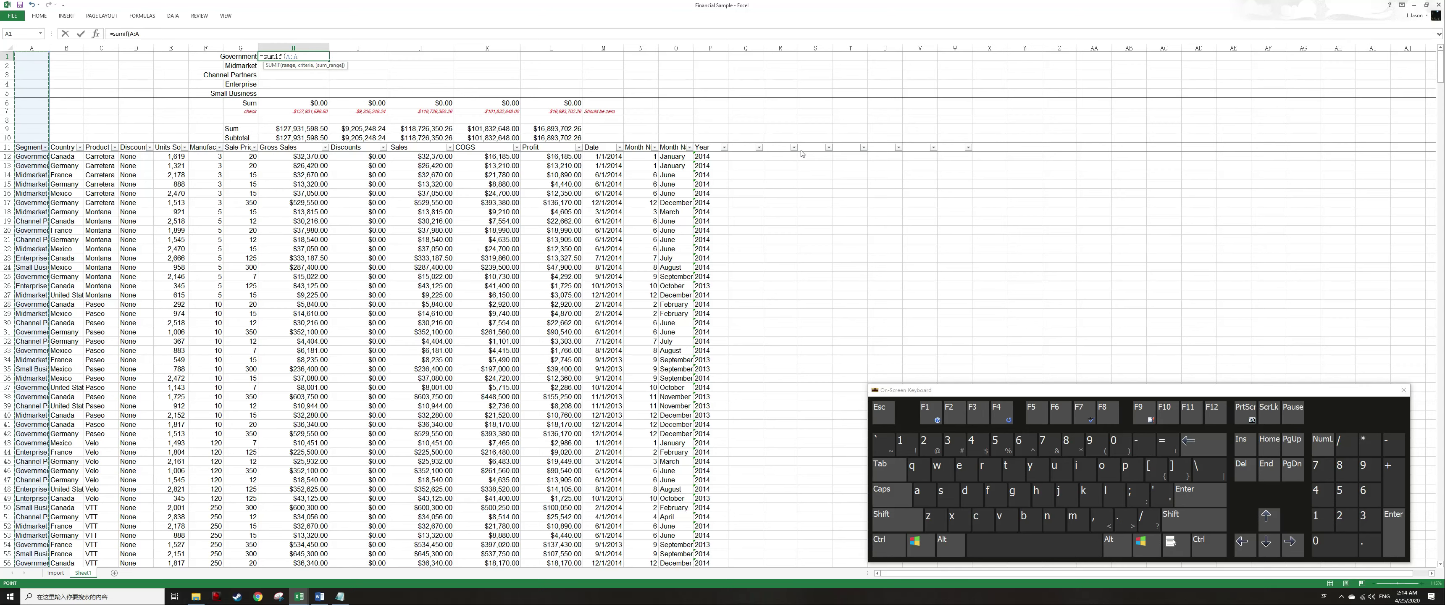
{"action": "key", "text": "F4"}
{"action": "type", "text": ","}
{"action": "key", "text": "Left"}
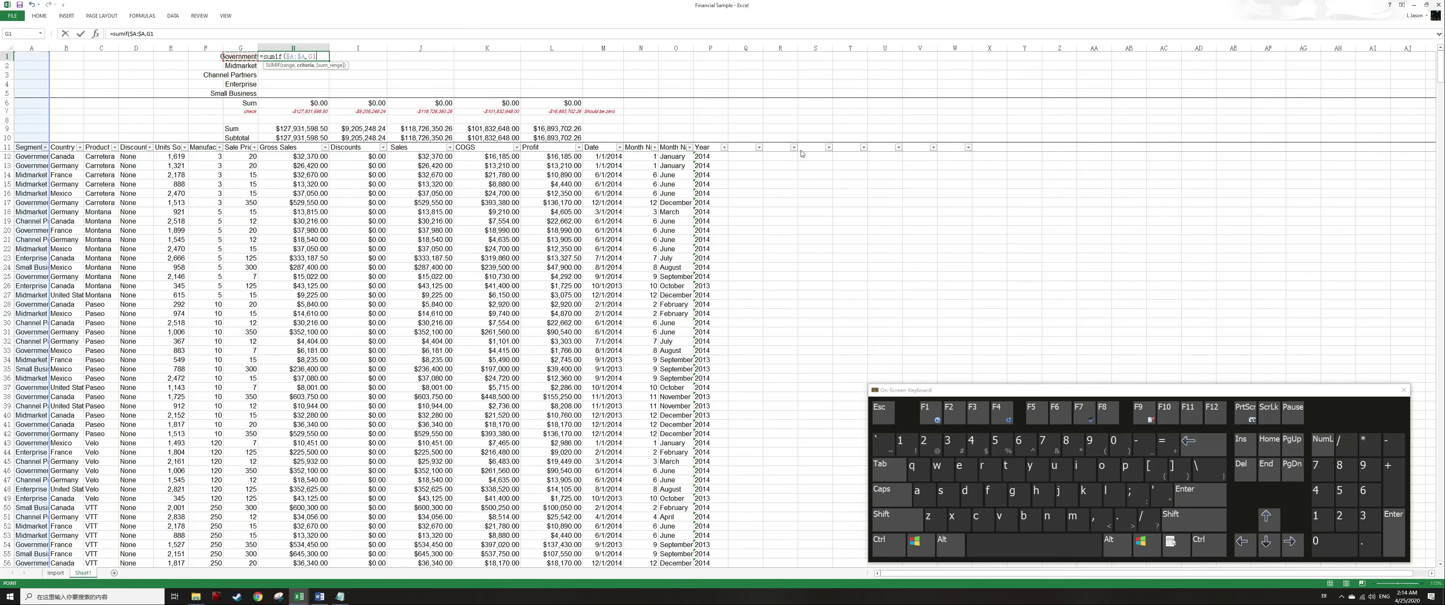
{"action": "key", "text": "F2"}
{"action": "key", "text": "Left"}
{"action": "key", "text": "Left"}
{"action": "type", "text": "$"}
{"action": "key", "text": "End"}
{"action": "type", "text": ","}
{"action": "key", "text": "Down"}
{"action": "key", "text": "ctrl+space"}
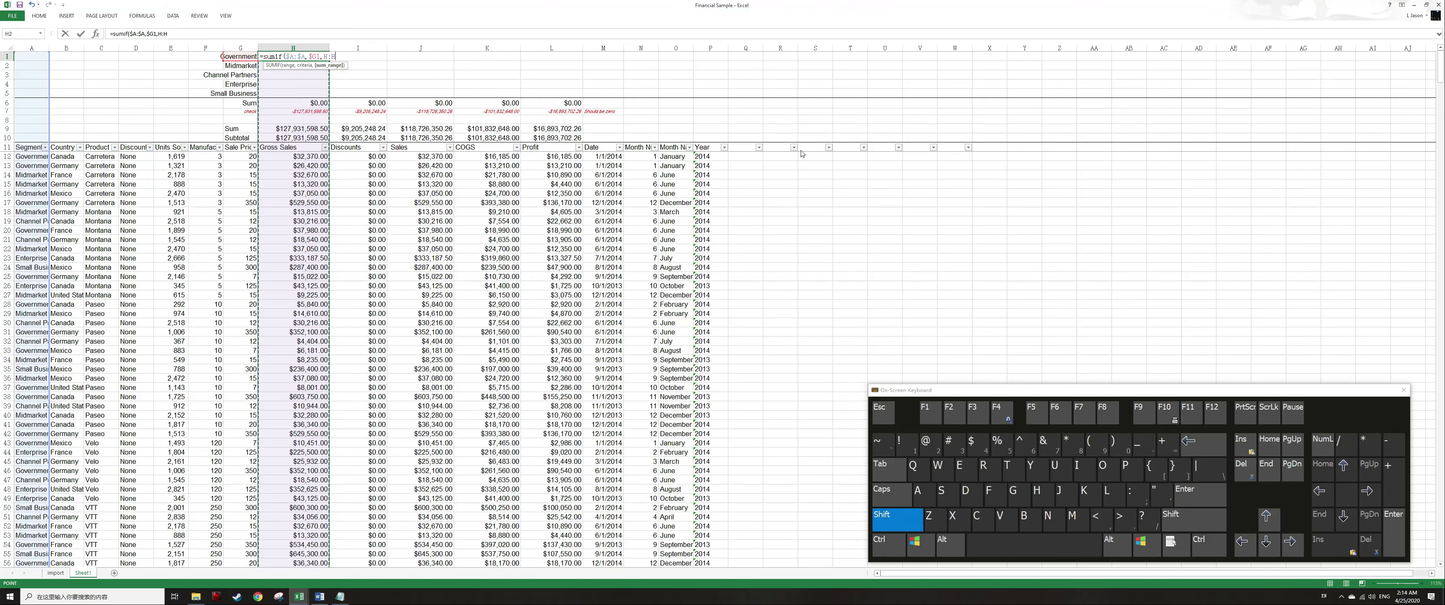
{"action": "type", "text": ")"}
{"action": "key", "text": "Return"}
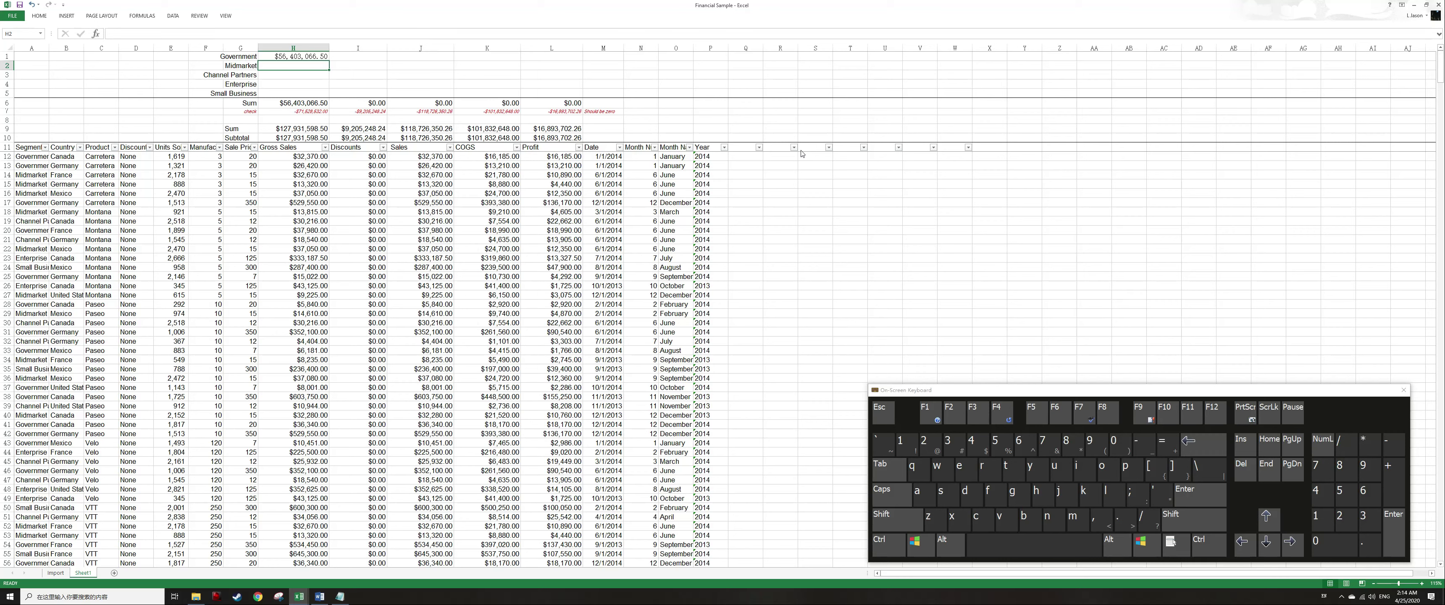
Filter the Segment column of the table to show only Government rows.
{"action": "key", "text": "Up"}
{"action": "key", "text": "ctrl+Home"}
{"action": "key", "text": "ctrl+Down"}
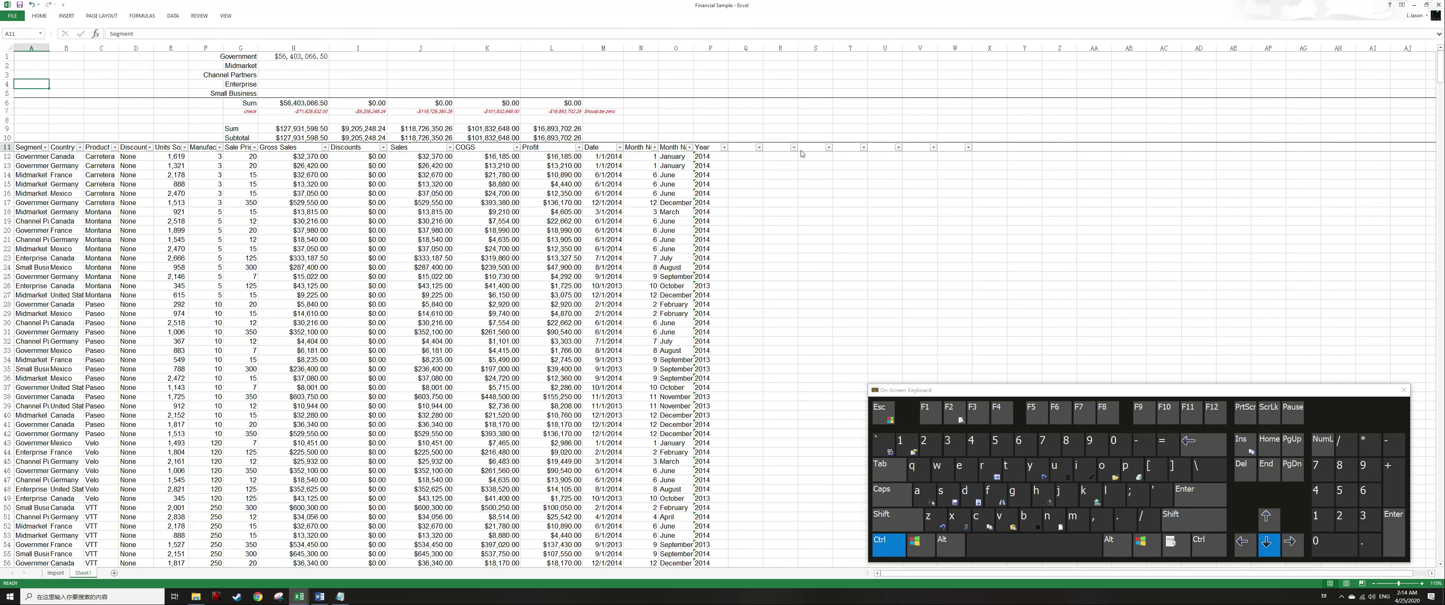
{"action": "key", "text": "alt+Down"}
{"action": "key", "text": "Up"}
{"action": "key", "text": "Escape"}
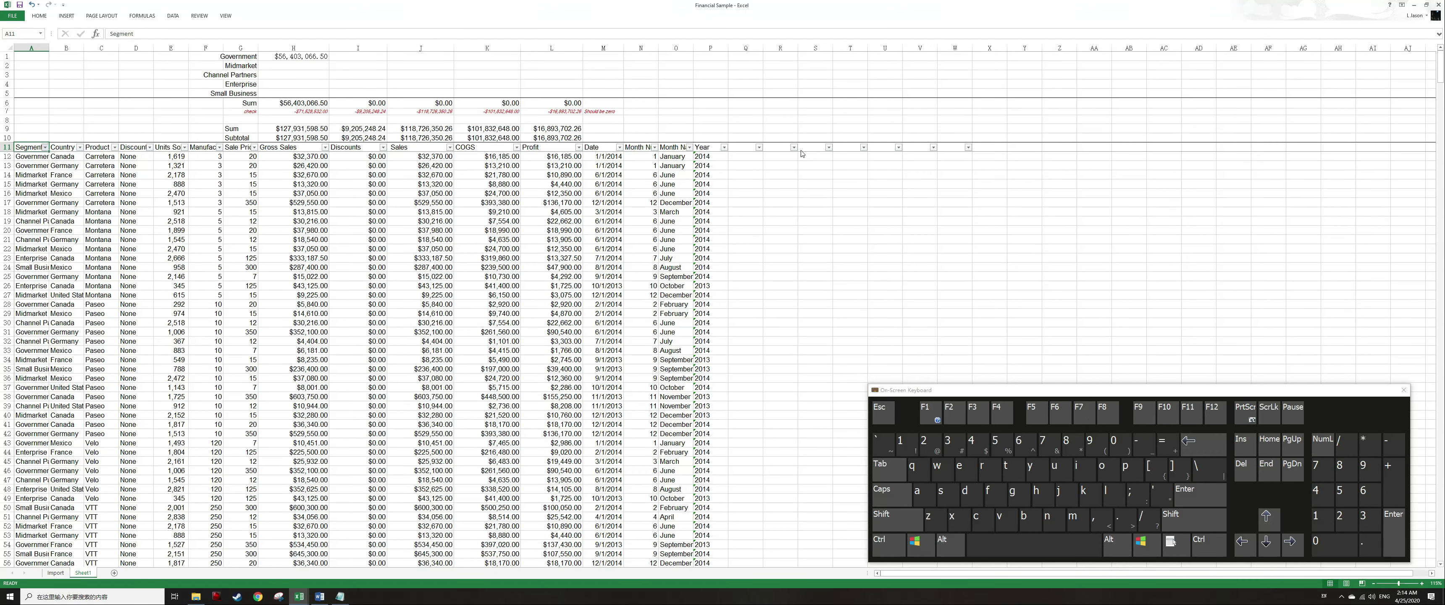
{"action": "key", "text": "shift+space"}
{"action": "key", "text": "Left"}
{"action": "key", "text": "alt"}
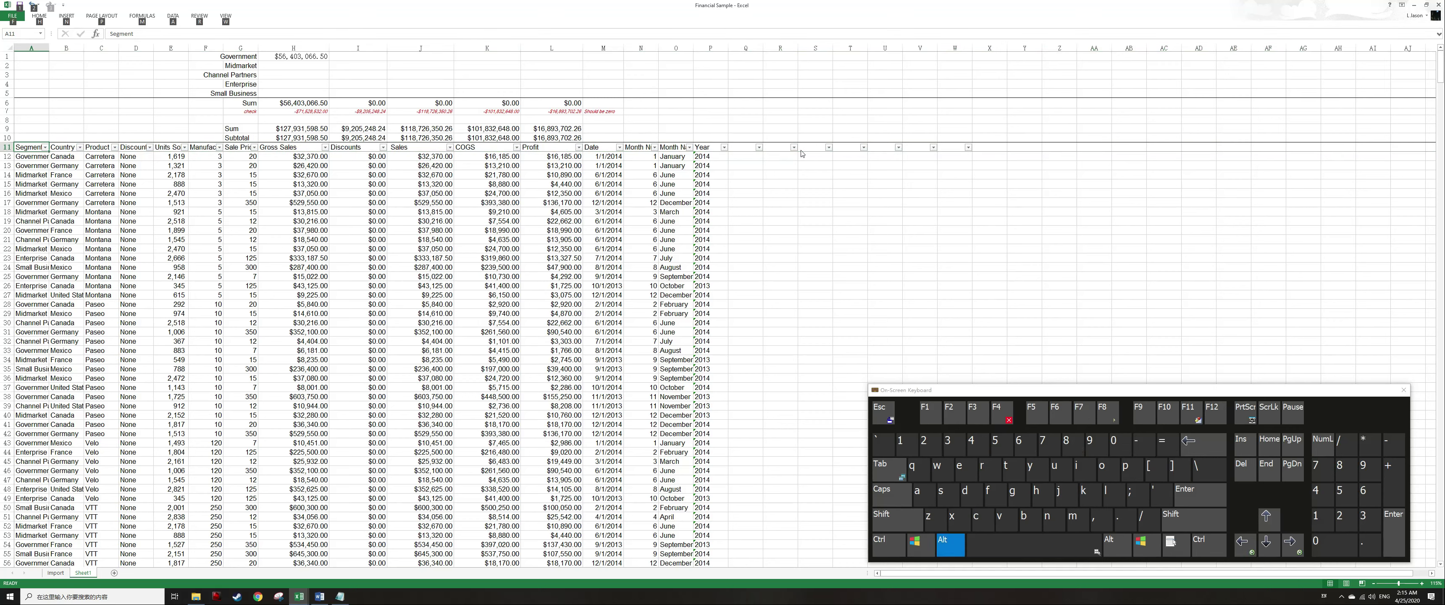
{"action": "key", "text": "alt+Down"}
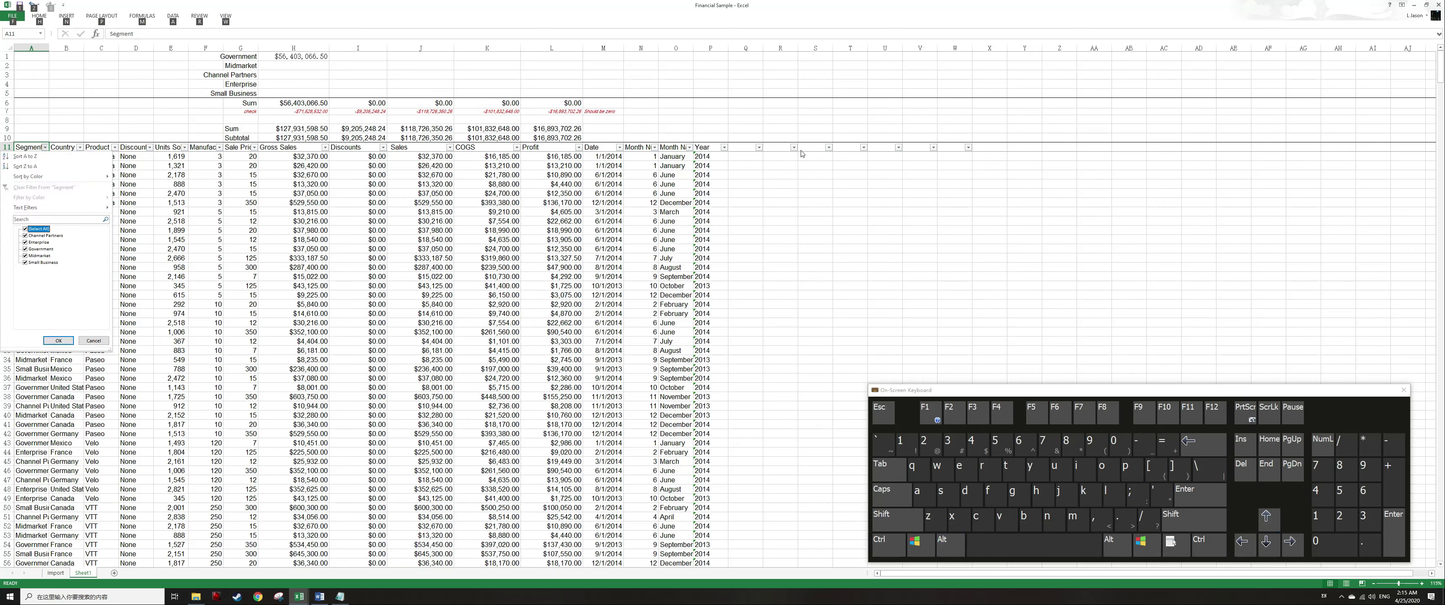
{"action": "key", "text": "Up"}
{"action": "key", "text": "Up"}
{"action": "key", "text": "Up"}
{"action": "key", "text": "Up"}
{"action": "key", "text": "Up"}
{"action": "key", "text": "Up"}
{"action": "key", "text": "Up"}
{"action": "key", "text": "Up"}
{"action": "key", "text": "Up"}
{"action": "key", "text": "Up"}
{"action": "key", "text": "Up"}
{"action": "key", "text": "Up"}
{"action": "key", "text": "Up"}
{"action": "key", "text": "Up"}
{"action": "key", "text": "Up"}
{"action": "key", "text": "Up"}
{"action": "key", "text": "Down"}
{"action": "key", "text": "space"}
{"action": "key", "text": "Down"}
{"action": "key", "text": "Down"}
{"action": "key", "text": "Down"}
{"action": "key", "text": "space"}
{"action": "key", "text": "Return"}
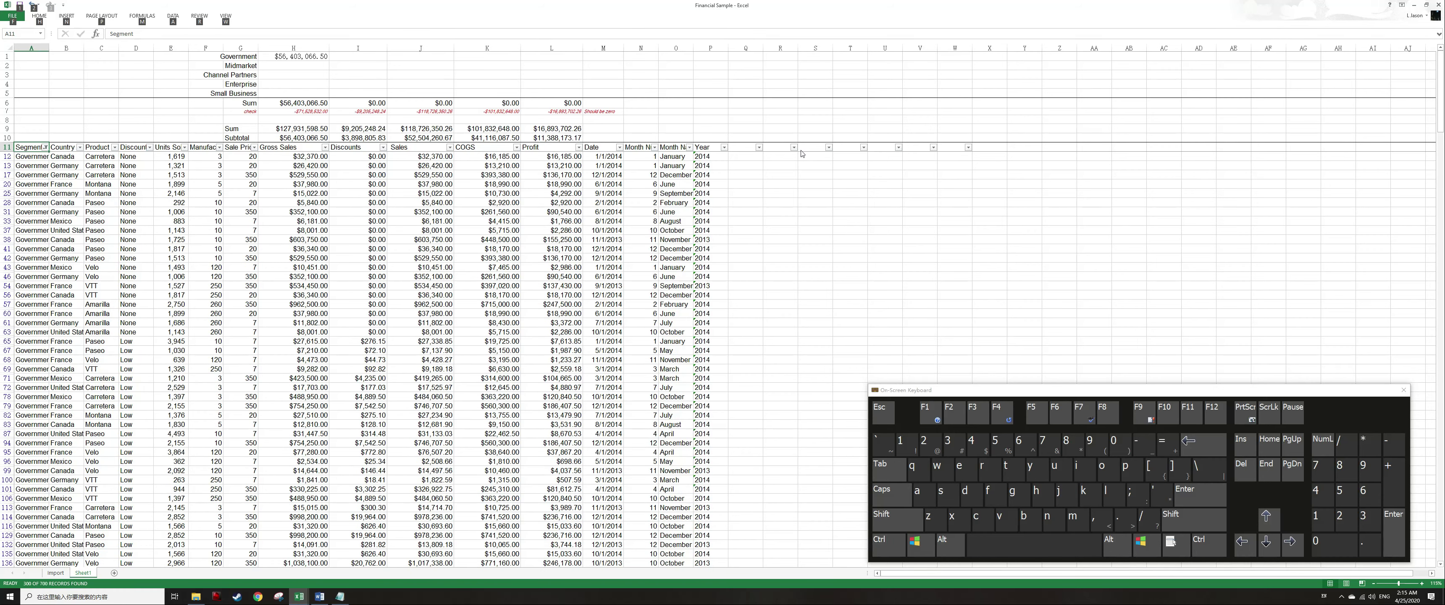
Compare the Subtotal row formulas with the SUMIF result in H1 for the filtered rows.
{"action": "key", "text": "Right"}
{"action": "key", "text": "Right"}
{"action": "key", "text": "Right"}
{"action": "key", "text": "Right"}
{"action": "key", "text": "Right"}
{"action": "key", "text": "Right"}
{"action": "key", "text": "Up"}
{"action": "key", "text": "Right"}
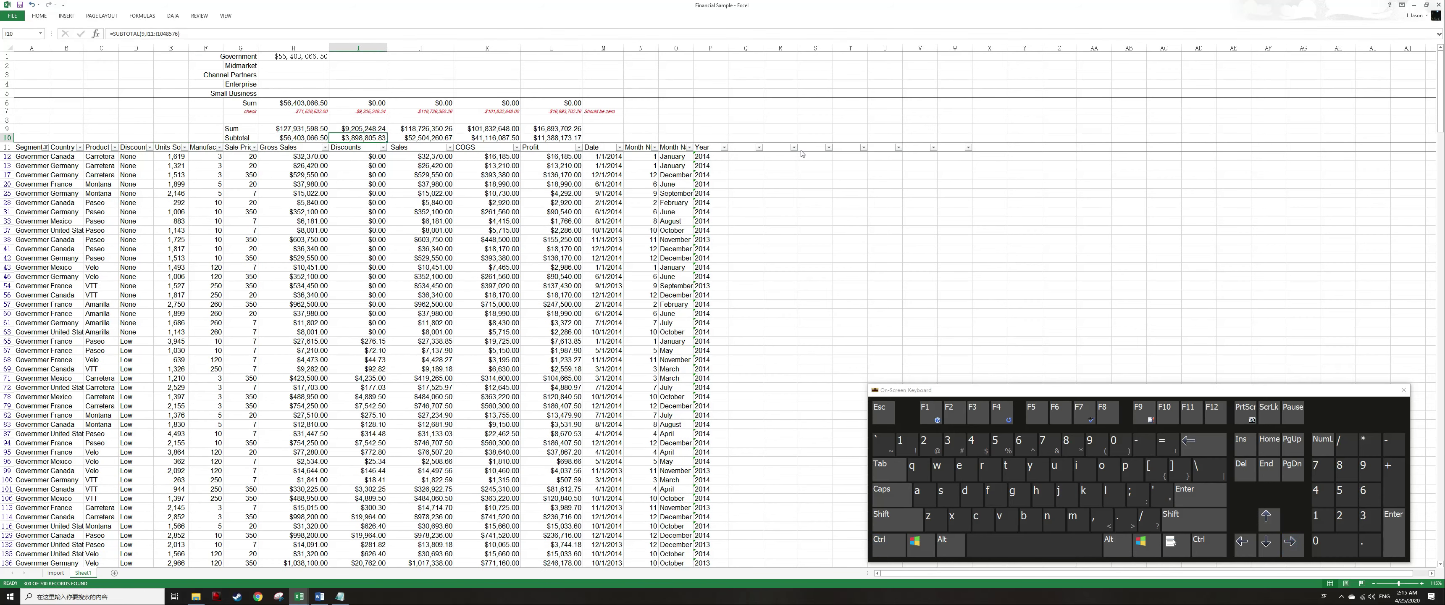
{"action": "key", "text": "ctrl+Up"}
{"action": "key", "text": "ctrl+Up"}
{"action": "key", "text": "ctrl+Up"}
{"action": "key", "text": "ctrl+Up"}
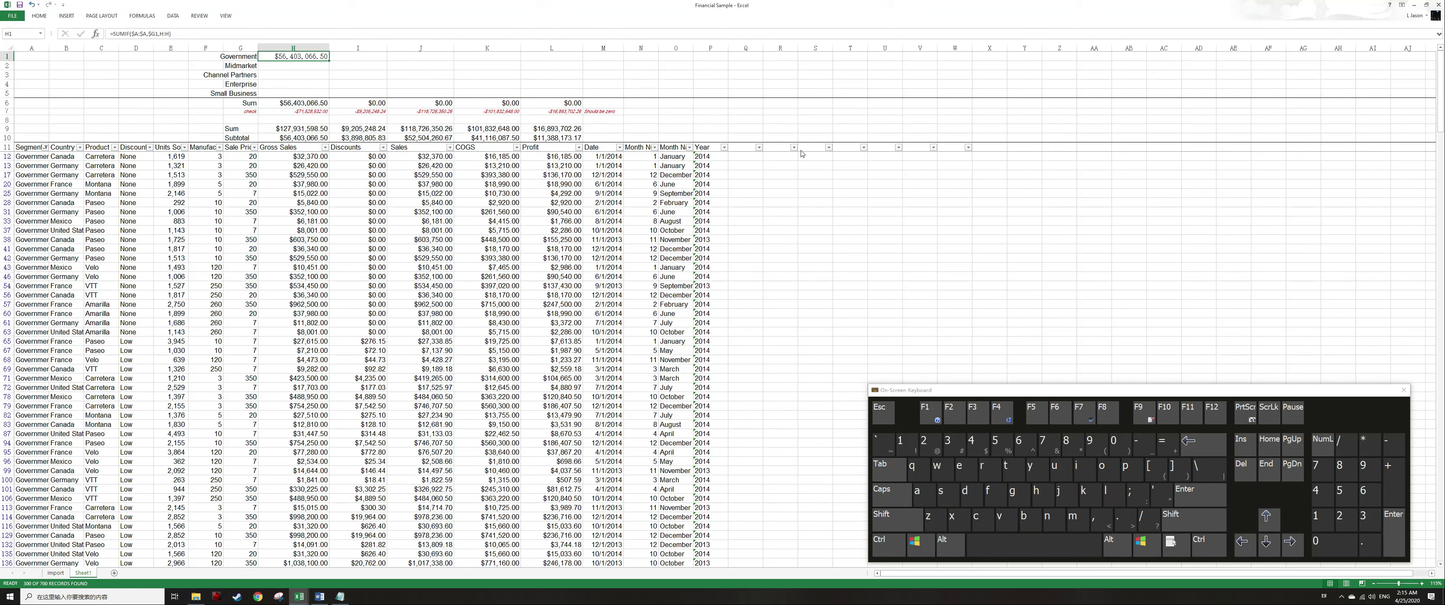
{"action": "key", "text": "Down"}
{"action": "key", "text": "Down"}
{"action": "key", "text": "Down"}
{"action": "key", "text": "Down"}
{"action": "key", "text": "Down"}
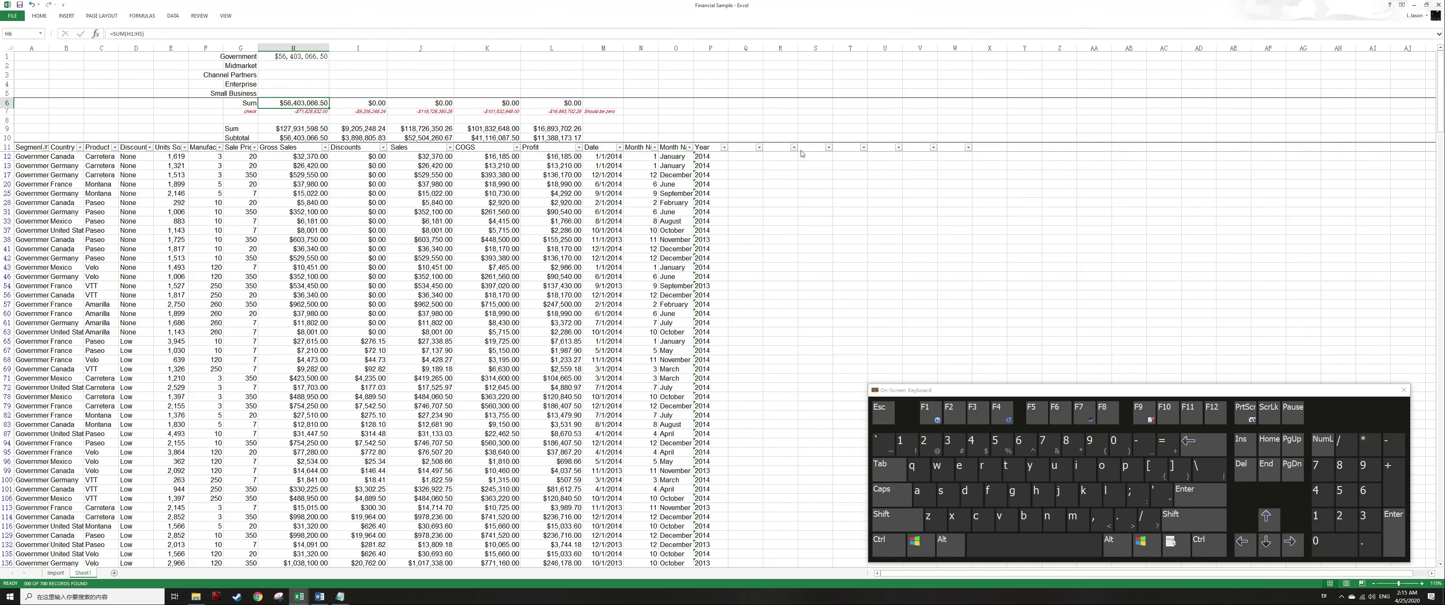
Clear the filter so all table rows are shown again.
{"action": "key", "text": "alt"}
{"action": "key", "text": "a"}
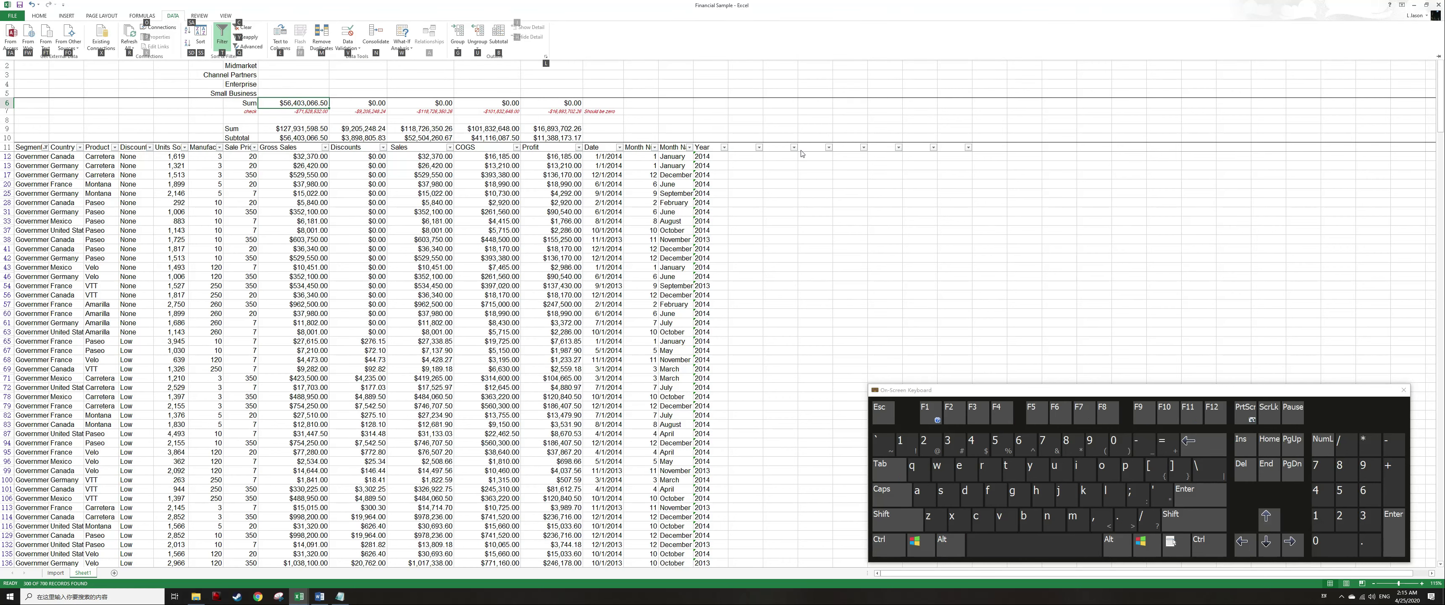
{"action": "key", "text": "c"}
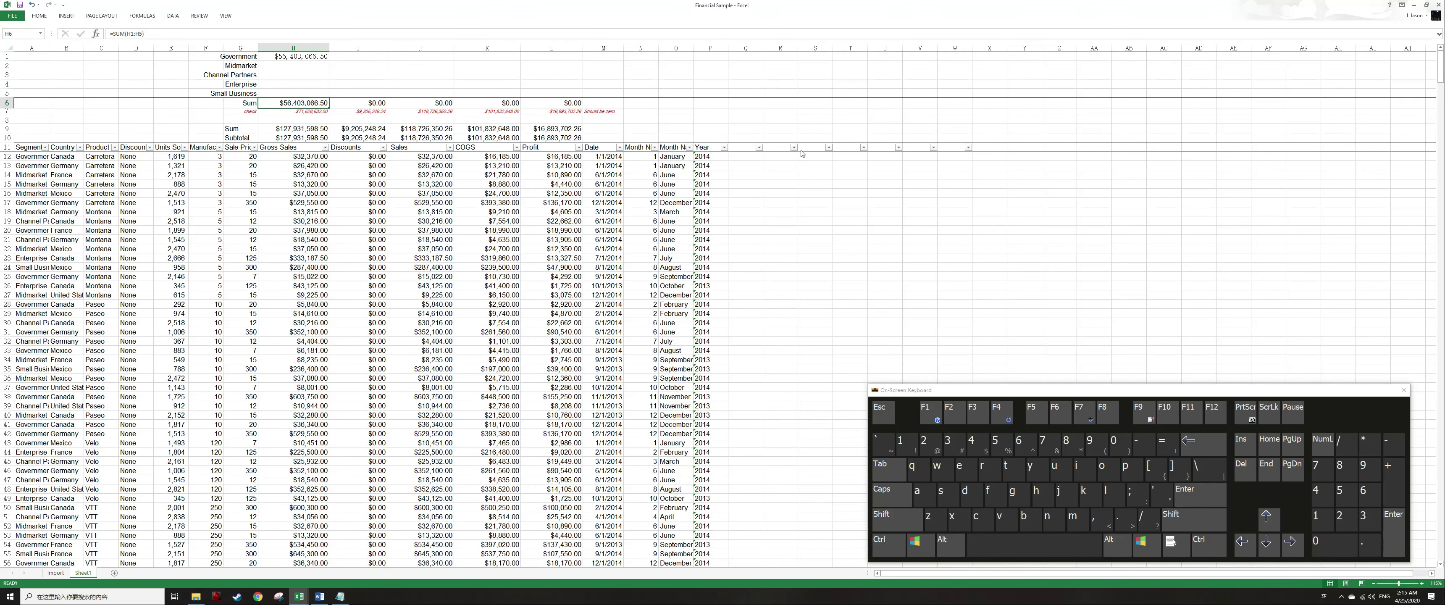
Copy the SUMIF formula in H1 and paste it across the summary block H1:L5 for every segment and column.
{"action": "key", "text": "ctrl+Up"}
{"action": "key", "text": "ctrl+c"}
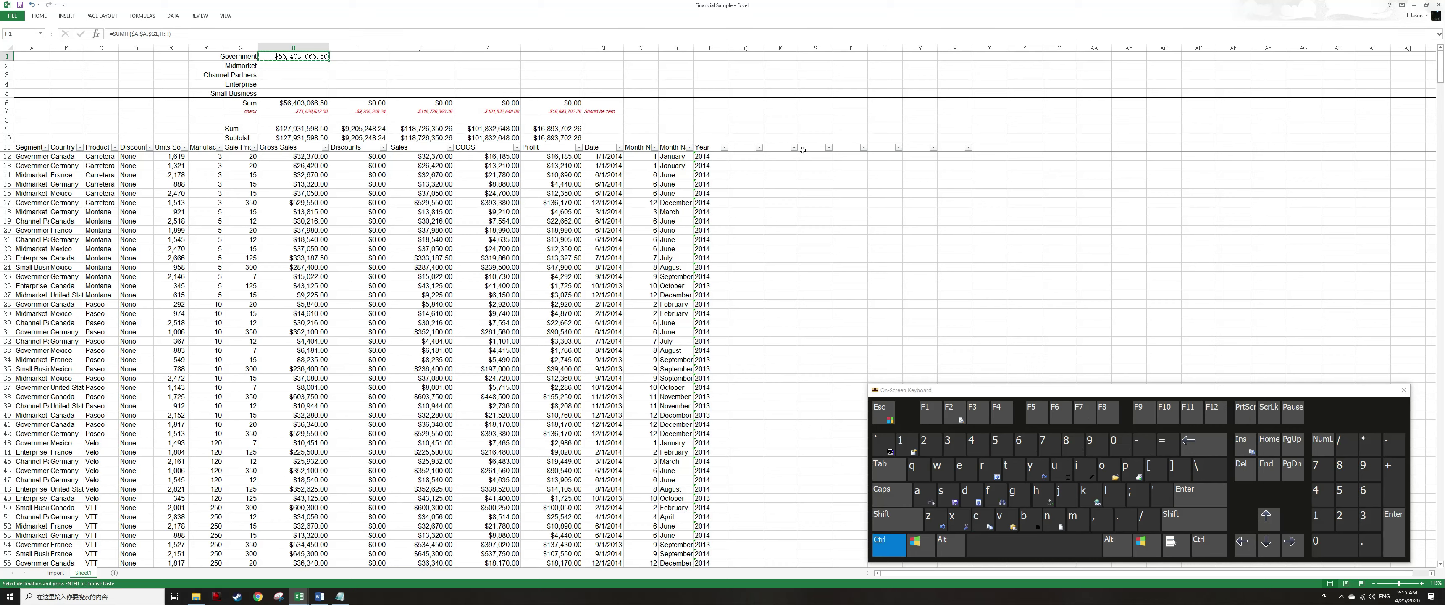
{"action": "key", "text": "ctrl+Down"}
{"action": "key", "text": "ctrl+Right"}
{"action": "key", "text": "Up"}
{"action": "key", "text": "ctrl+shift+Home"}
{"action": "key", "text": "Up"}
{"action": "key", "text": "Up"}
{"action": "key", "text": "Up"}
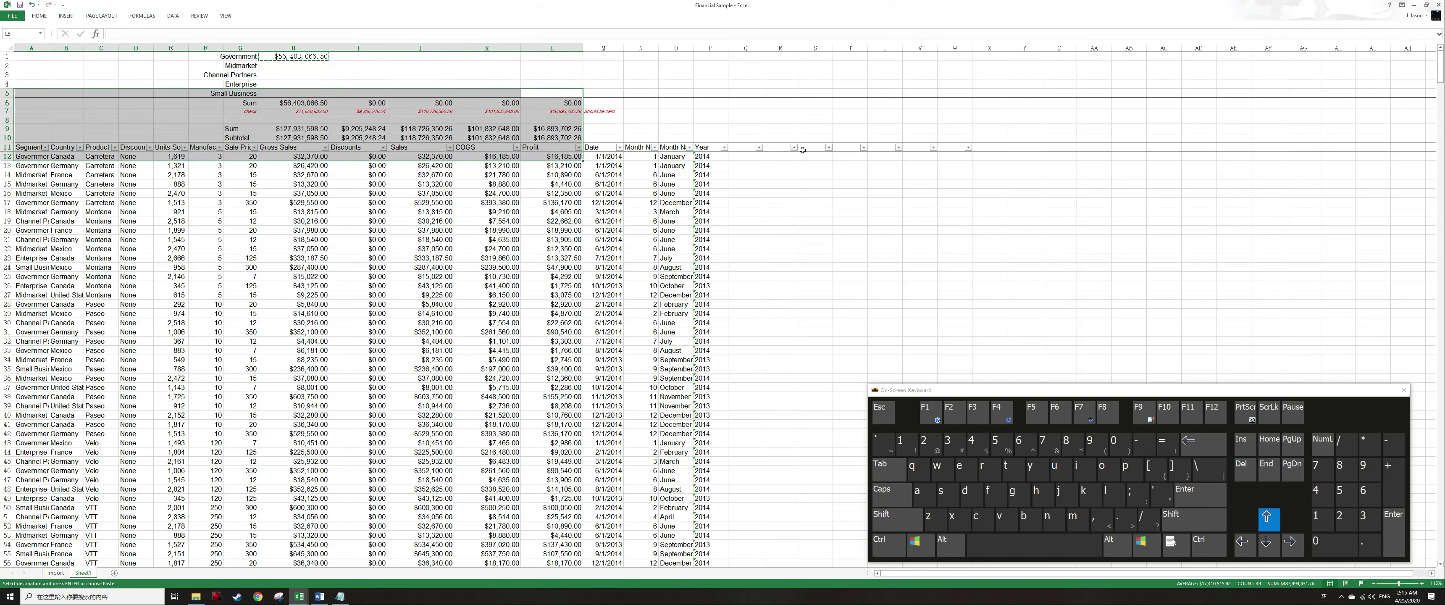
{"action": "key", "text": "Down"}
{"action": "key", "text": "Down"}
{"action": "key", "text": "Down"}
{"action": "key", "text": "ctrl+shift+Up"}
{"action": "key", "text": "ctrl+shift+Left"}
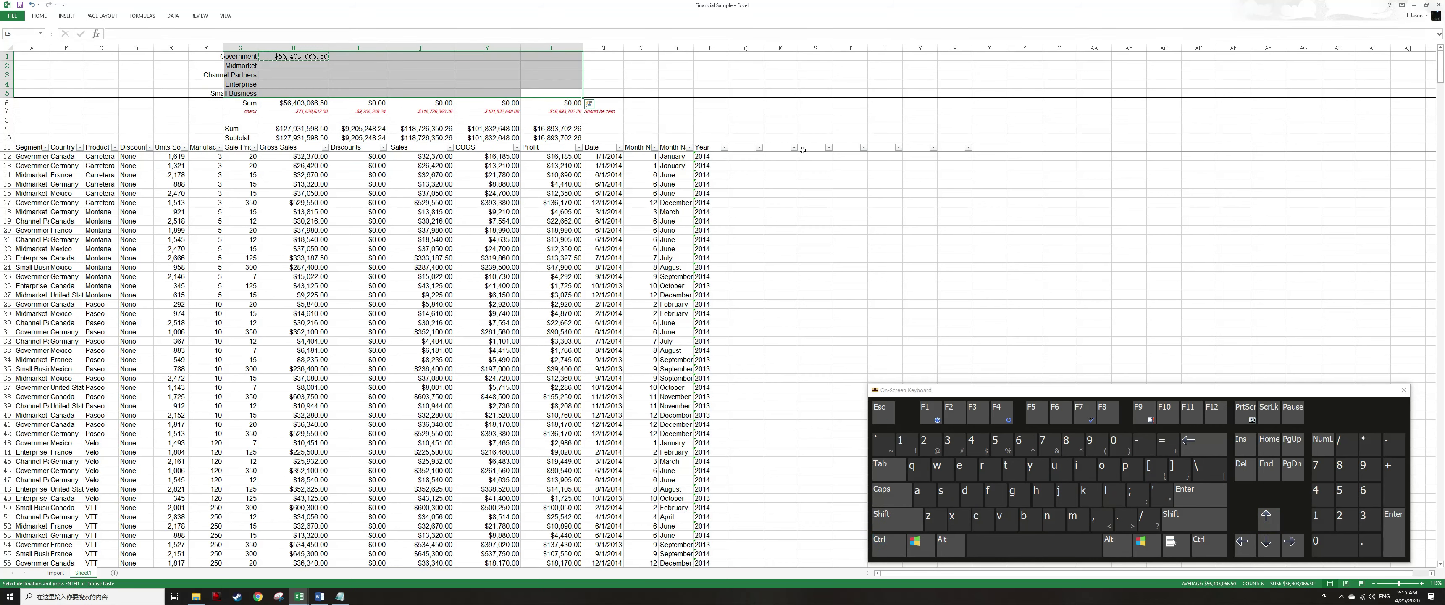
{"action": "key", "text": "shift+Right"}
{"action": "key", "text": "Return"}
Examine the Sum and check-row formulas beneath the summary block and the SUMIF formula in H1.
{"action": "key", "text": "Down"}
{"action": "key", "text": "Down"}
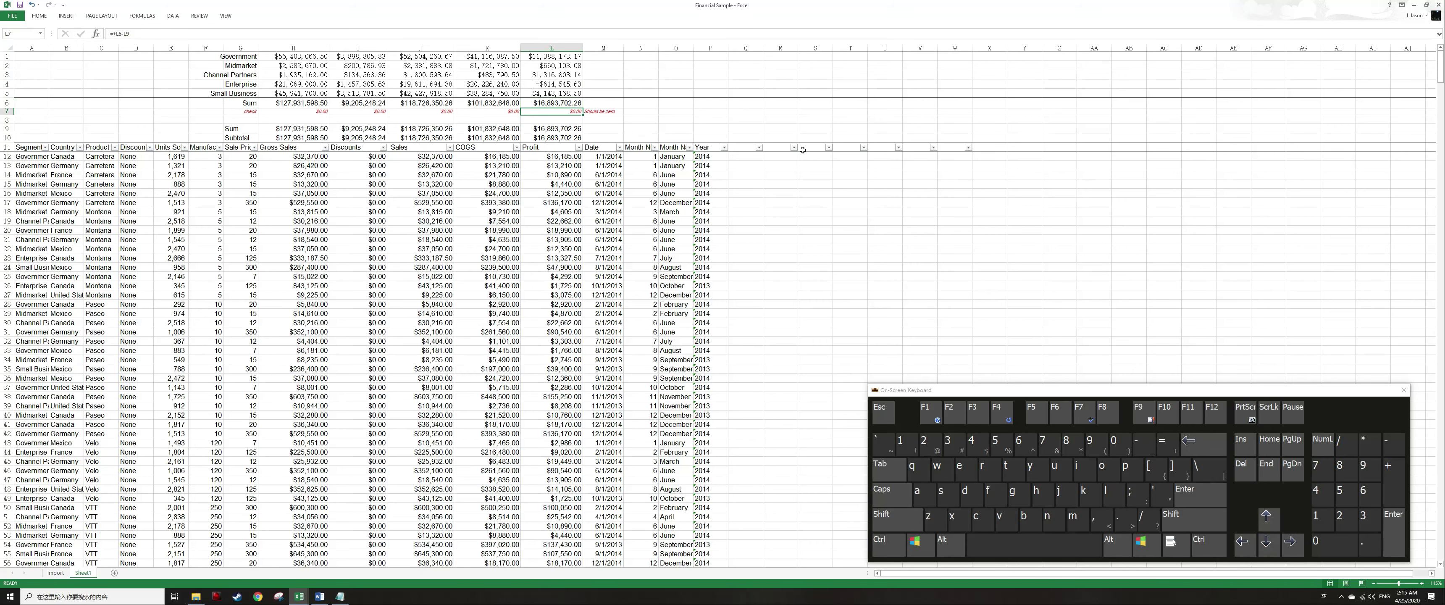
{"action": "key", "text": "Up"}
{"action": "key", "text": "Up"}
{"action": "key", "text": "Down"}
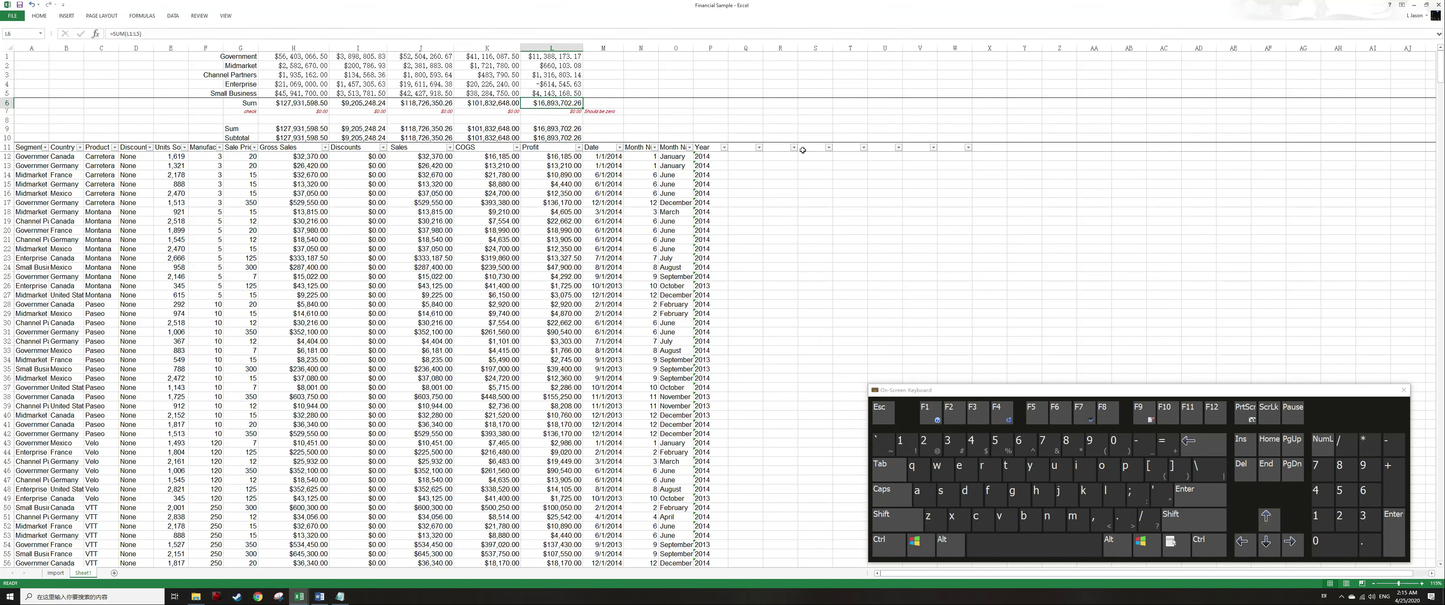
{"action": "key", "text": "Down"}
{"action": "key", "text": "shift+Left"}
{"action": "key", "text": "shift+Left"}
{"action": "key", "text": "shift+Left"}
{"action": "key", "text": "shift+Left"}
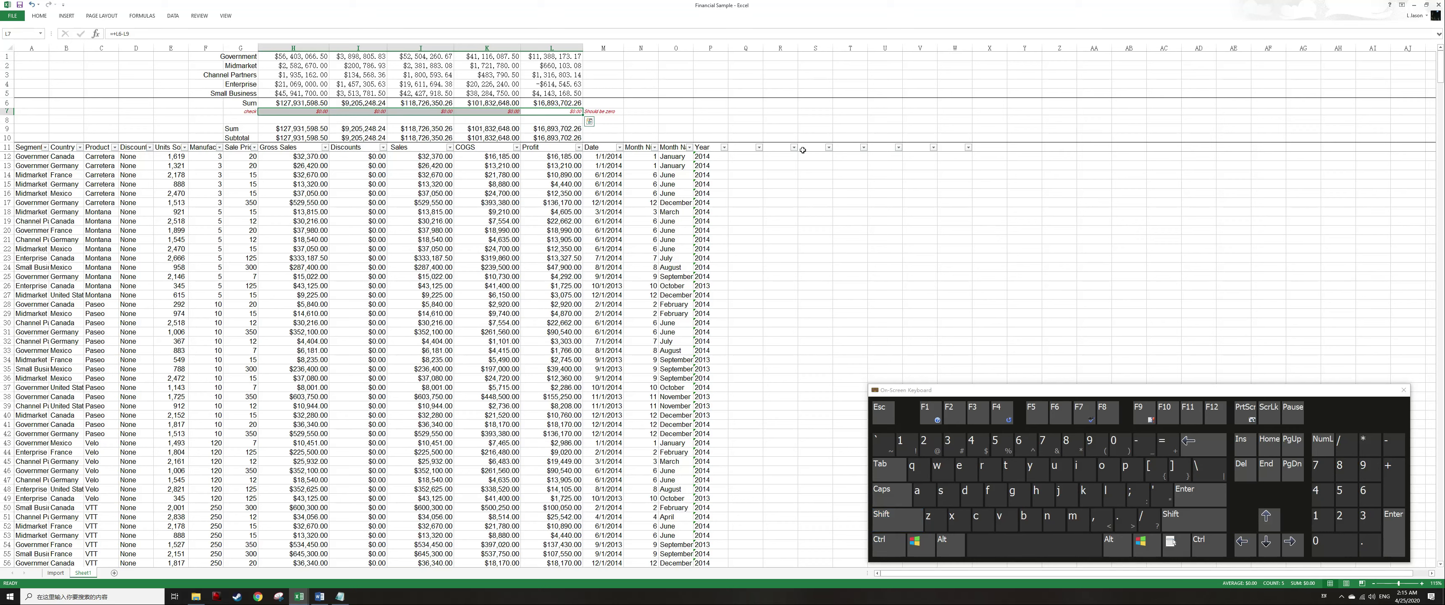
{"action": "key", "text": "Up"}
{"action": "key", "text": "Up"}
{"action": "key", "text": "Up"}
{"action": "key", "text": "Up"}
{"action": "key", "text": "Up"}
{"action": "key", "text": "Up"}
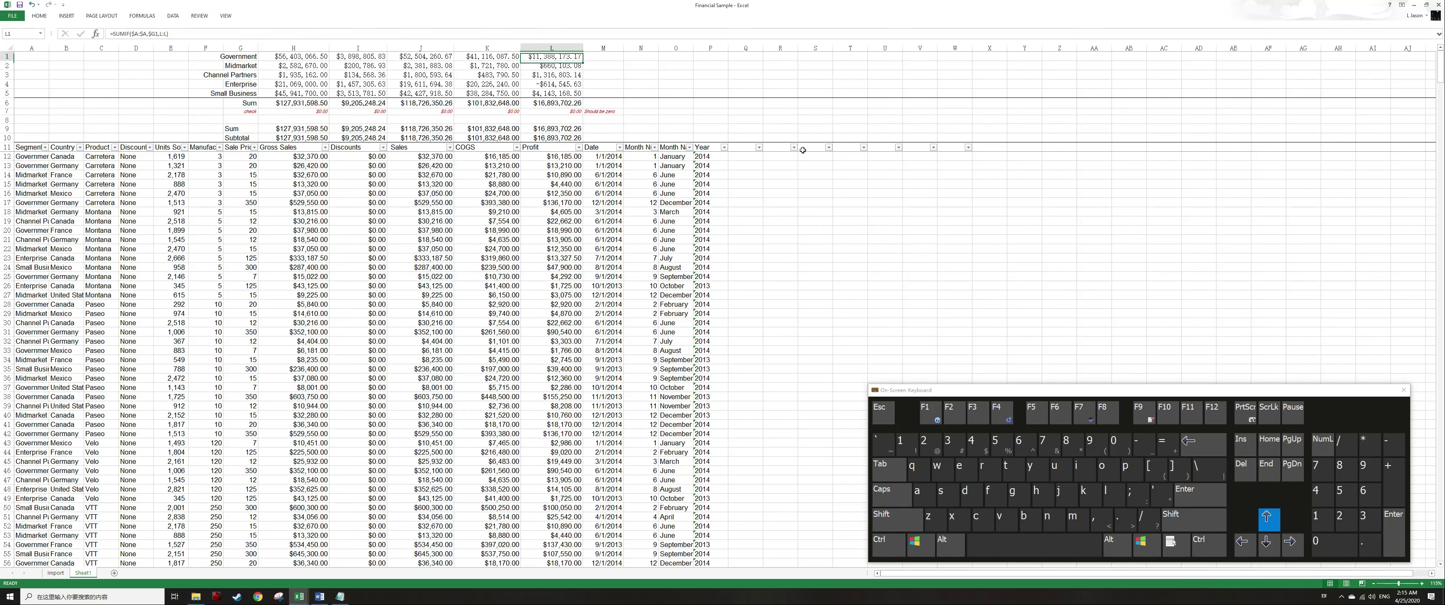
{"action": "key", "text": "ctrl+Left"}
{"action": "key", "text": "Right"}
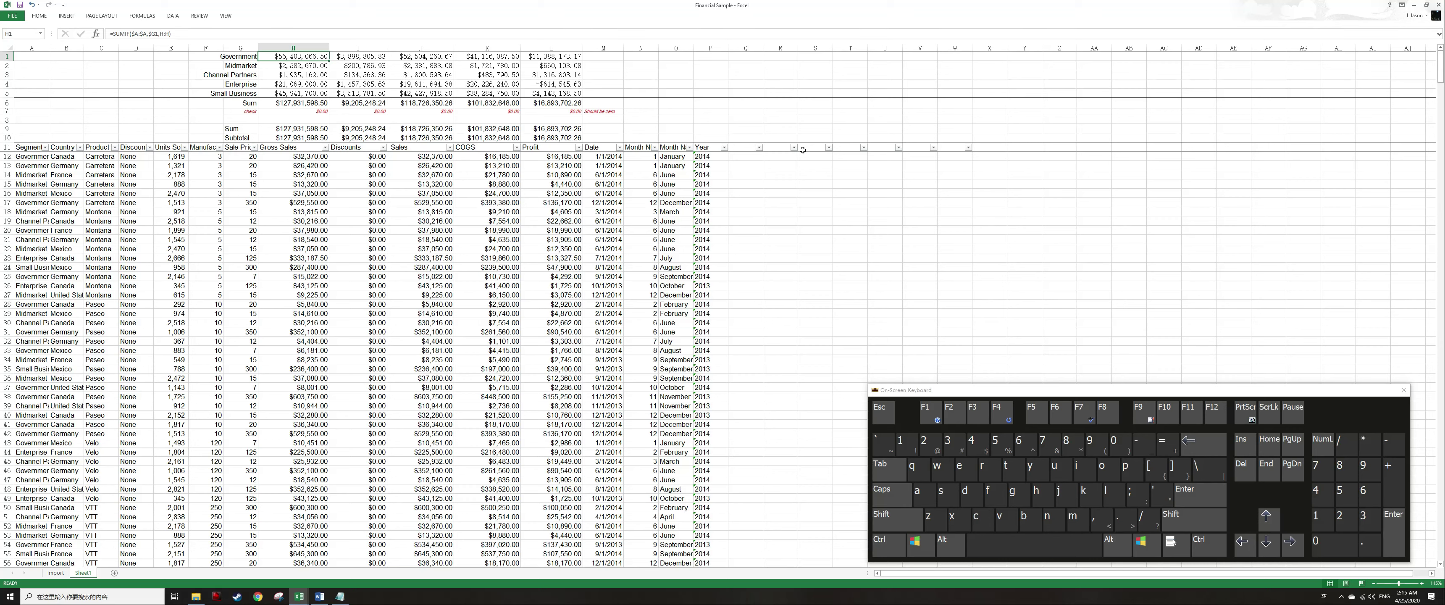
{"action": "key", "text": "F2"}
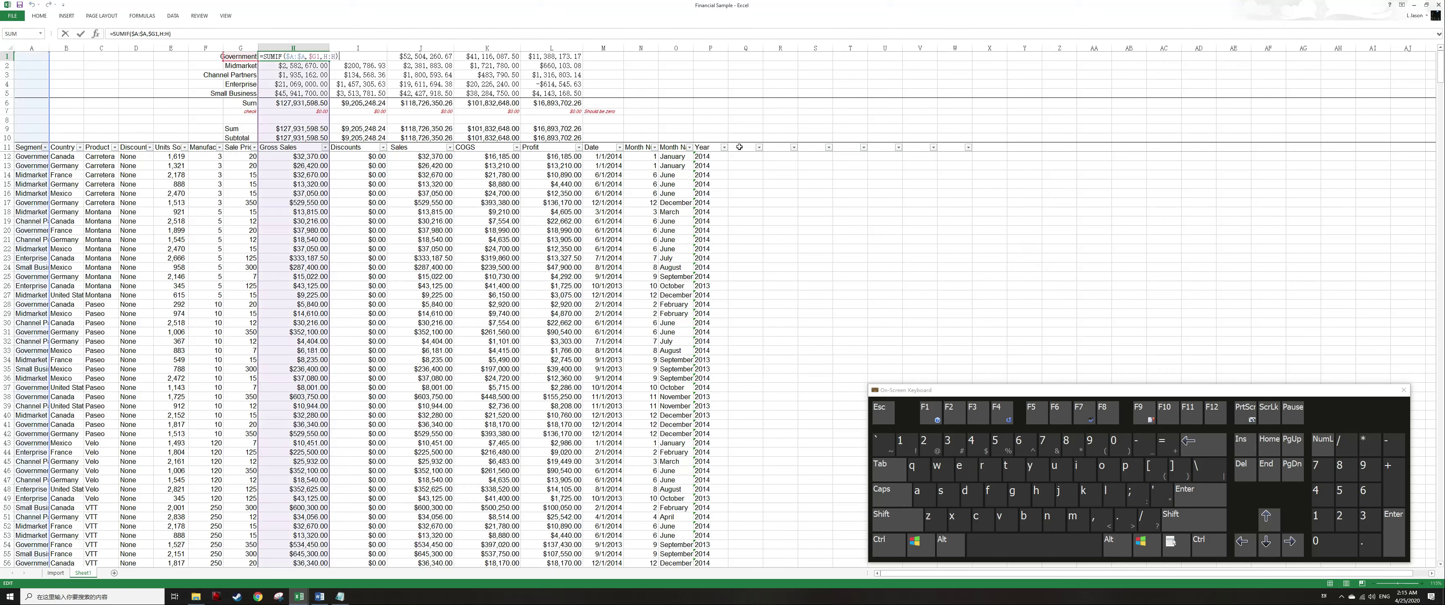
{"action": "key", "text": "Escape"}
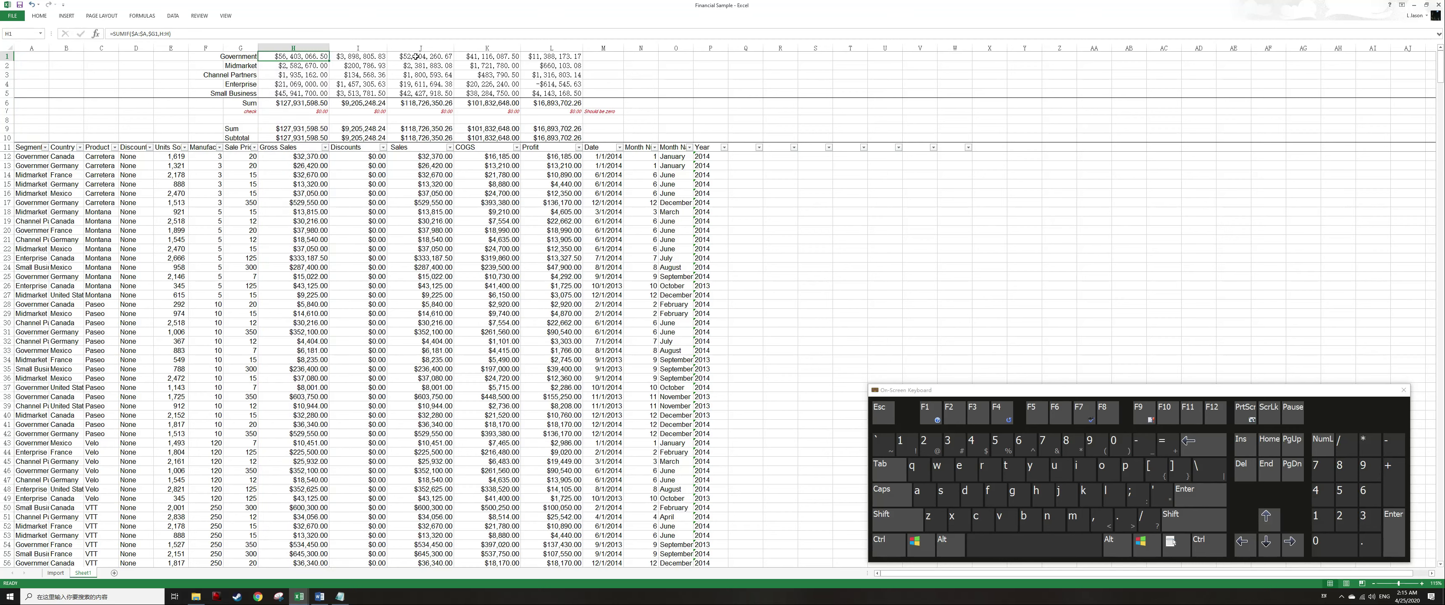
Inspect the copied SUMIF formulas in the summary block to review how their references adjusted.
{"action": "key", "text": "ctrl+c"}
{"action": "key", "text": "shift+Right"}
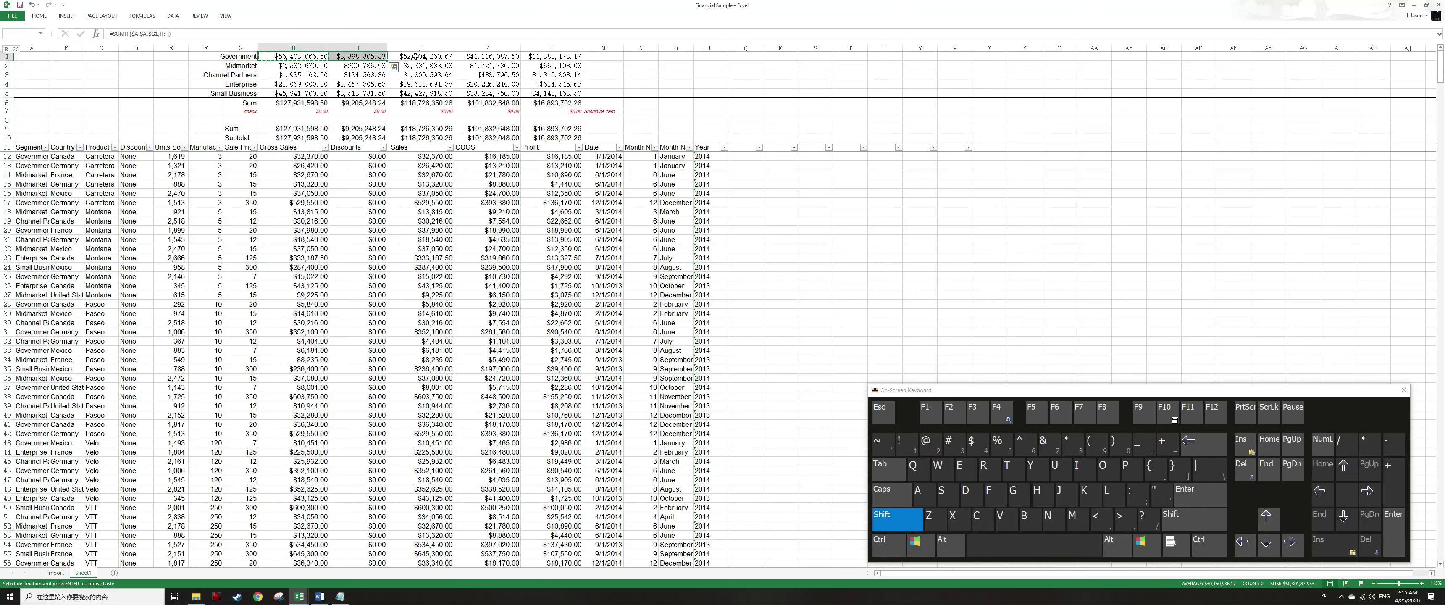
{"action": "key", "text": "shift+Right"}
{"action": "key", "text": "shift+Right"}
{"action": "key", "text": "shift+Right"}
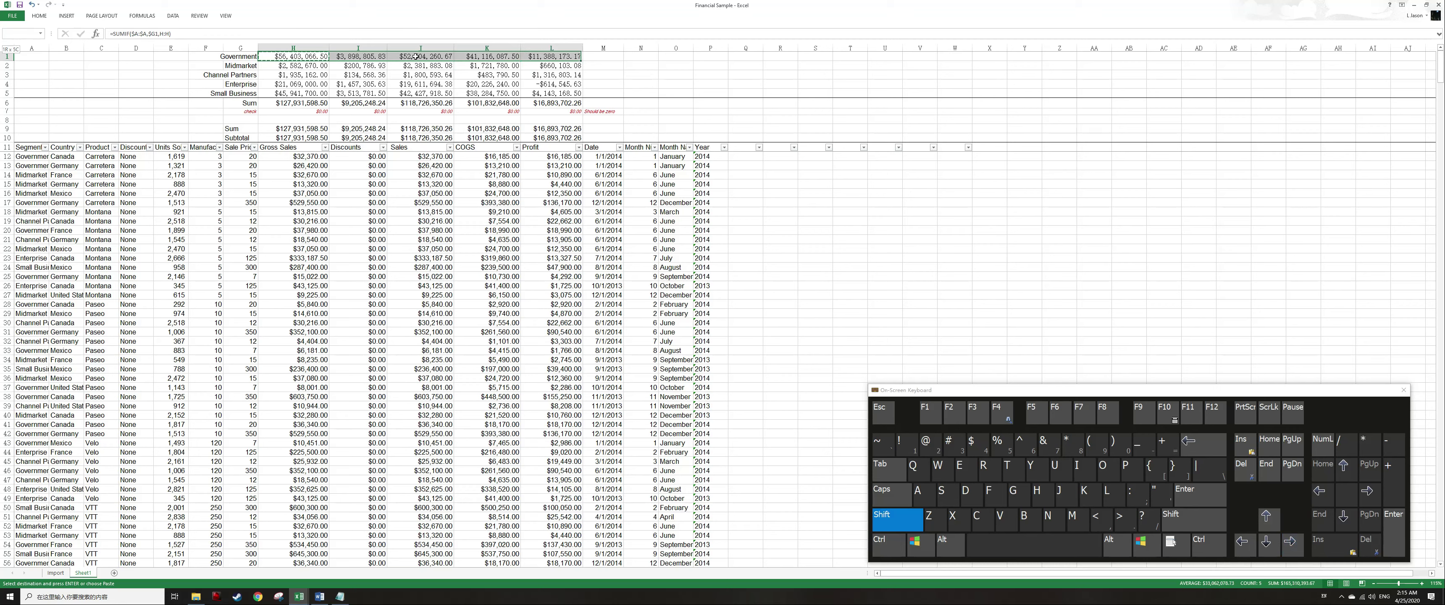
{"action": "key", "text": "F2"}
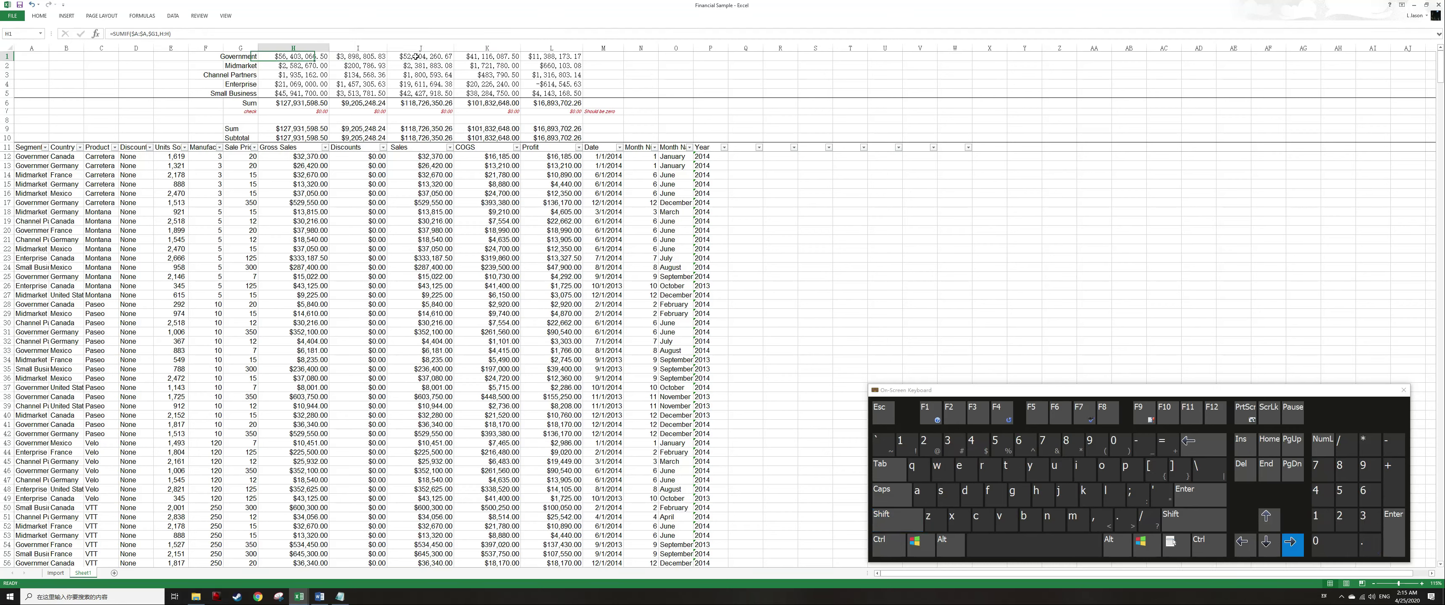
{"action": "key", "text": "Escape"}
{"action": "key", "text": "Right"}
{"action": "key", "text": "F2"}
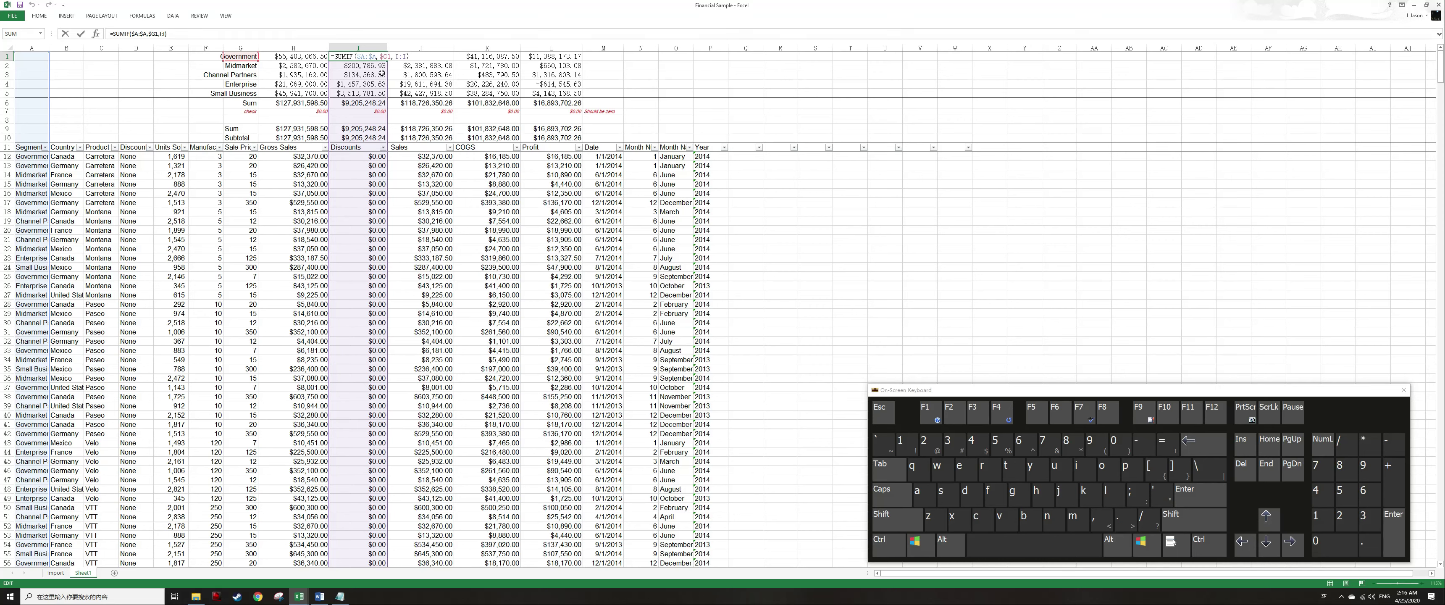
{"action": "left_click", "coordinate": [398, 57]}
{"action": "left_click", "coordinate": [380, 56]}
{"action": "key", "text": "Escape"}
{"action": "key", "text": "Down"}
{"action": "key", "text": "F2"}
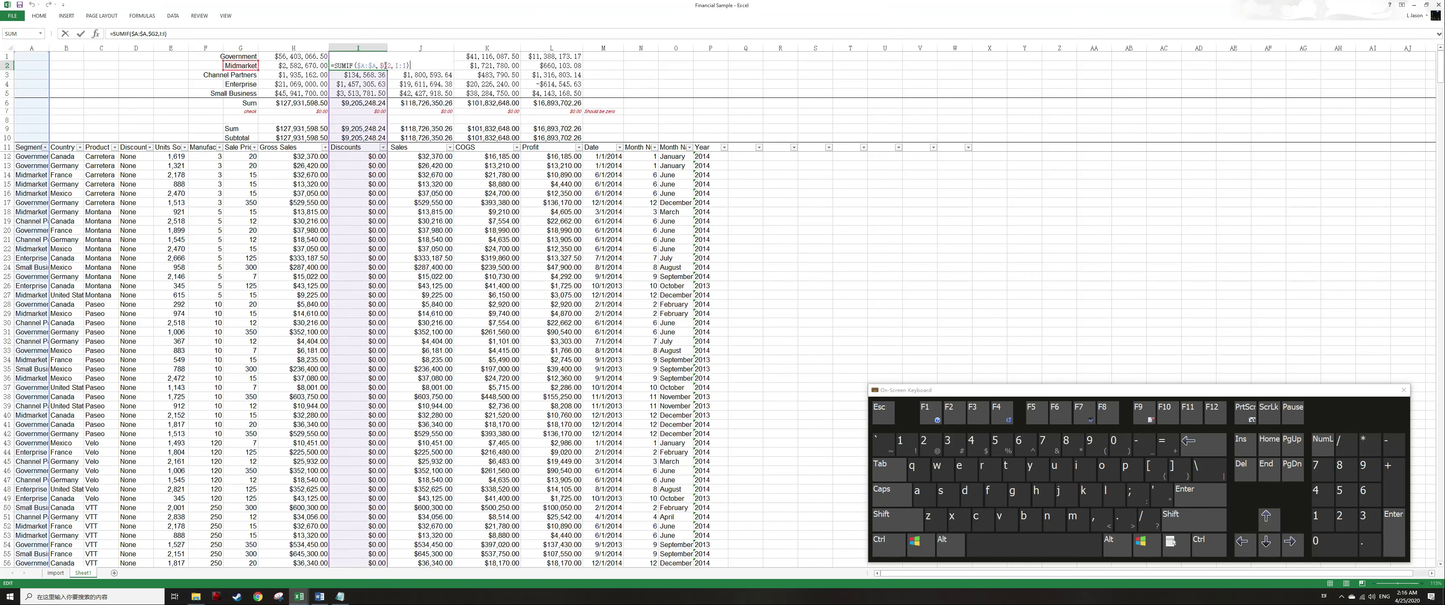
{"action": "key", "text": "Return"}
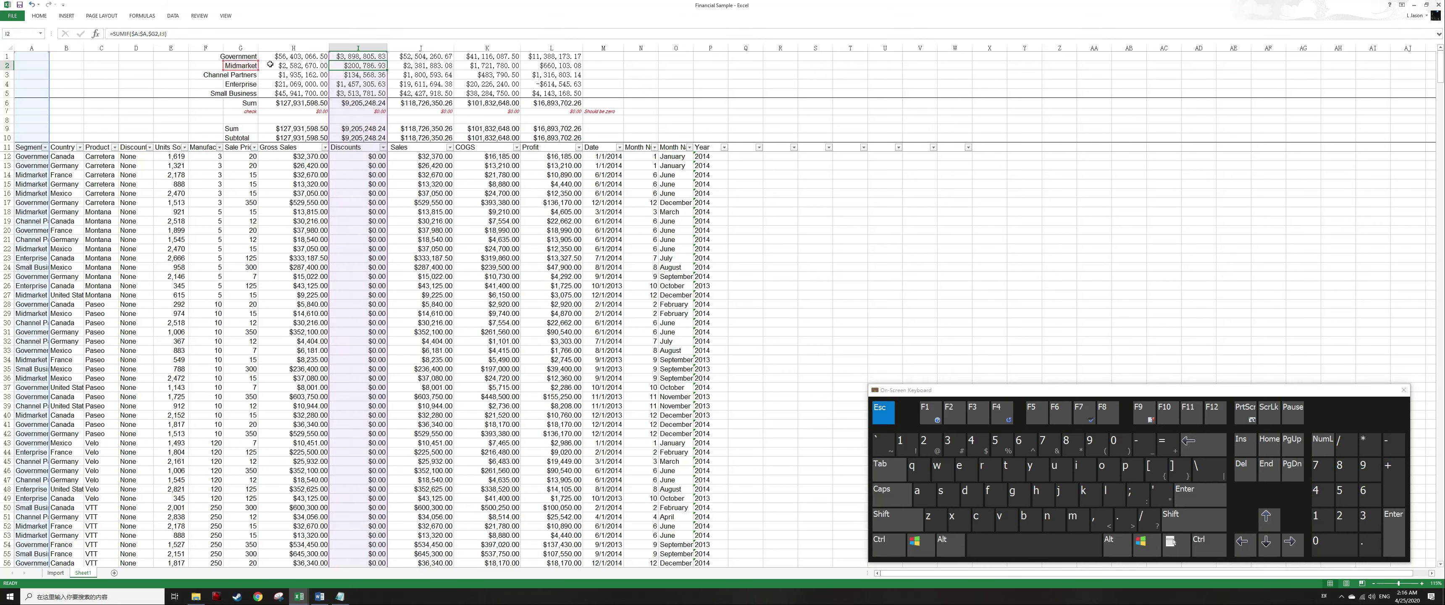
{"action": "left_click", "coordinate": [244, 57]}
{"action": "left_click_drag", "start_coordinate": [249, 65], "coordinate": [249, 97]}
{"action": "left_click", "coordinate": [295, 57]}
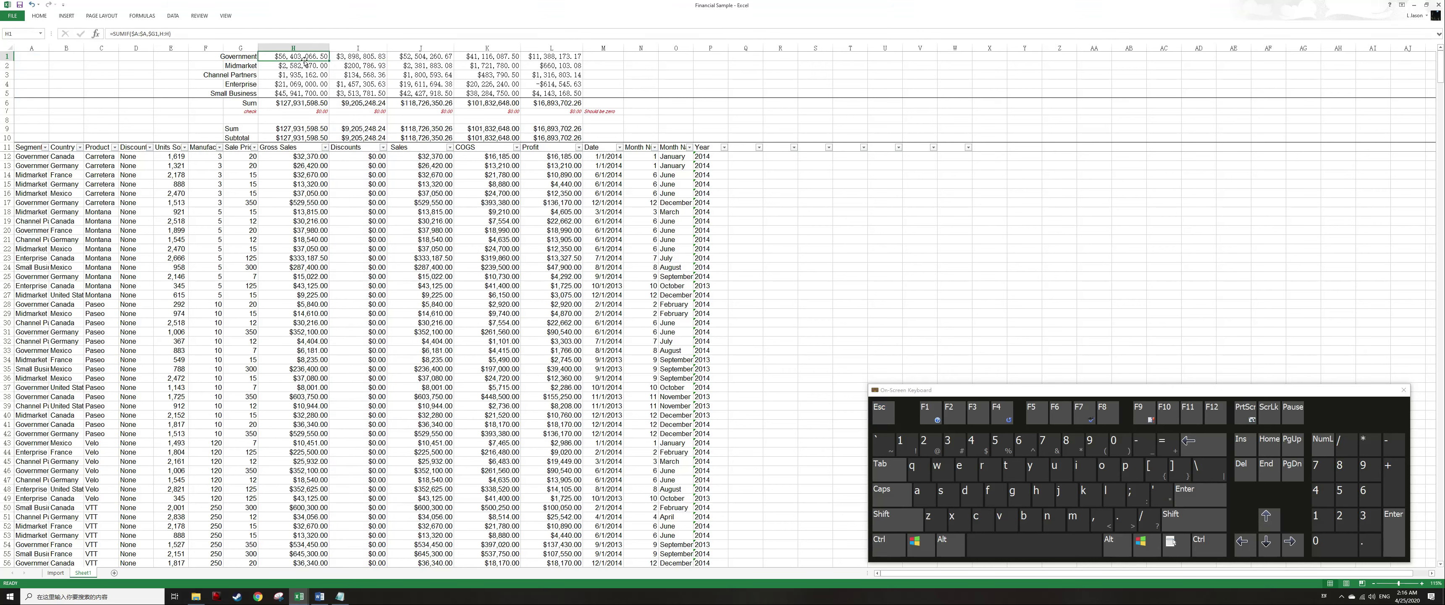
{"action": "left_click", "coordinate": [151, 34]}
{"action": "key", "text": "Escape"}
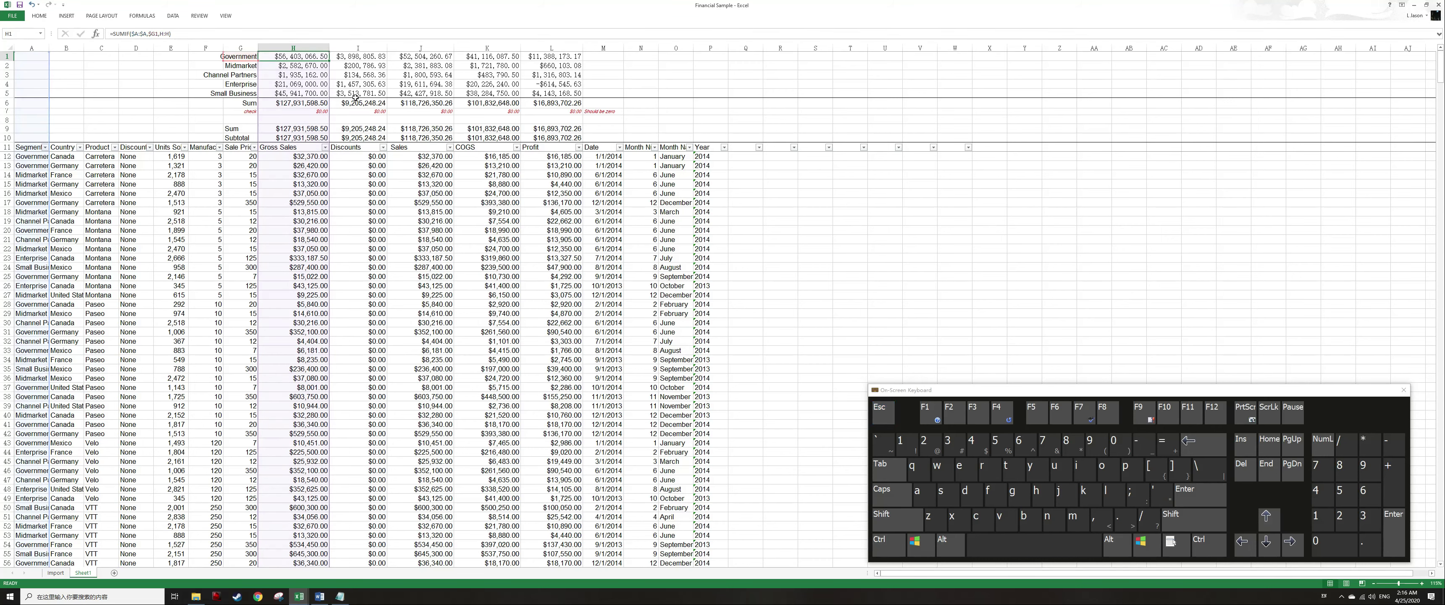
{"action": "key", "text": "F2"}
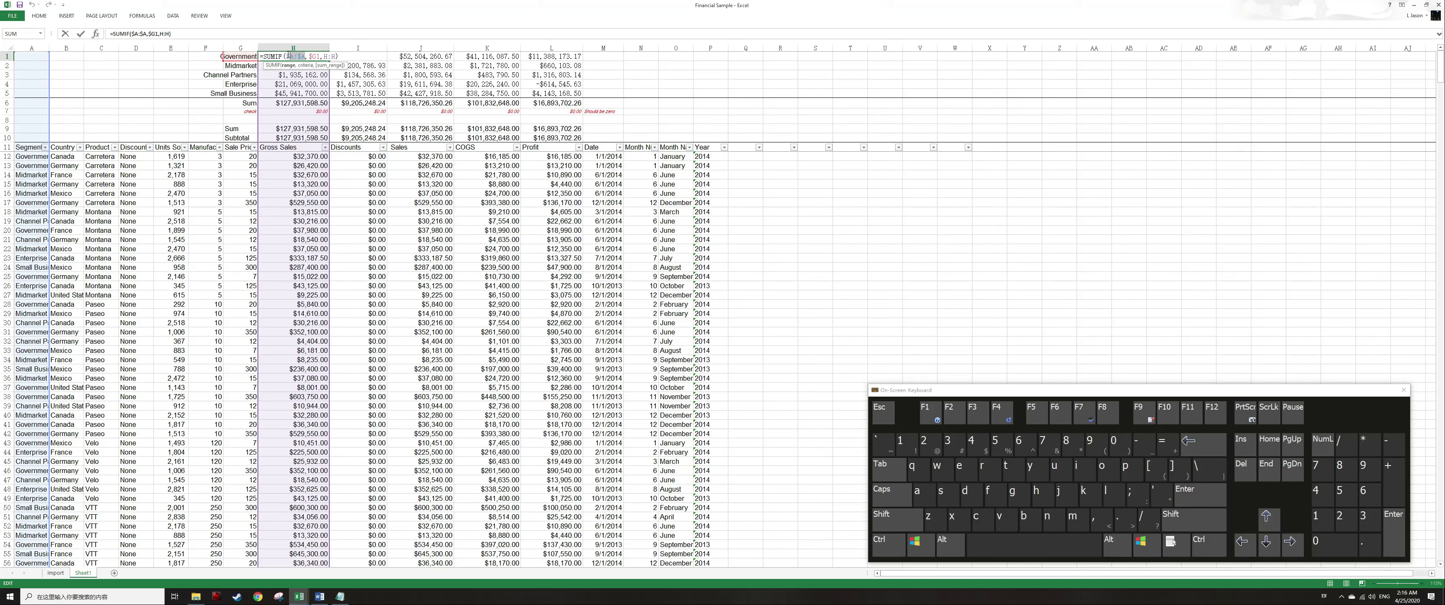
{"action": "left_click", "coordinate": [310, 67]}
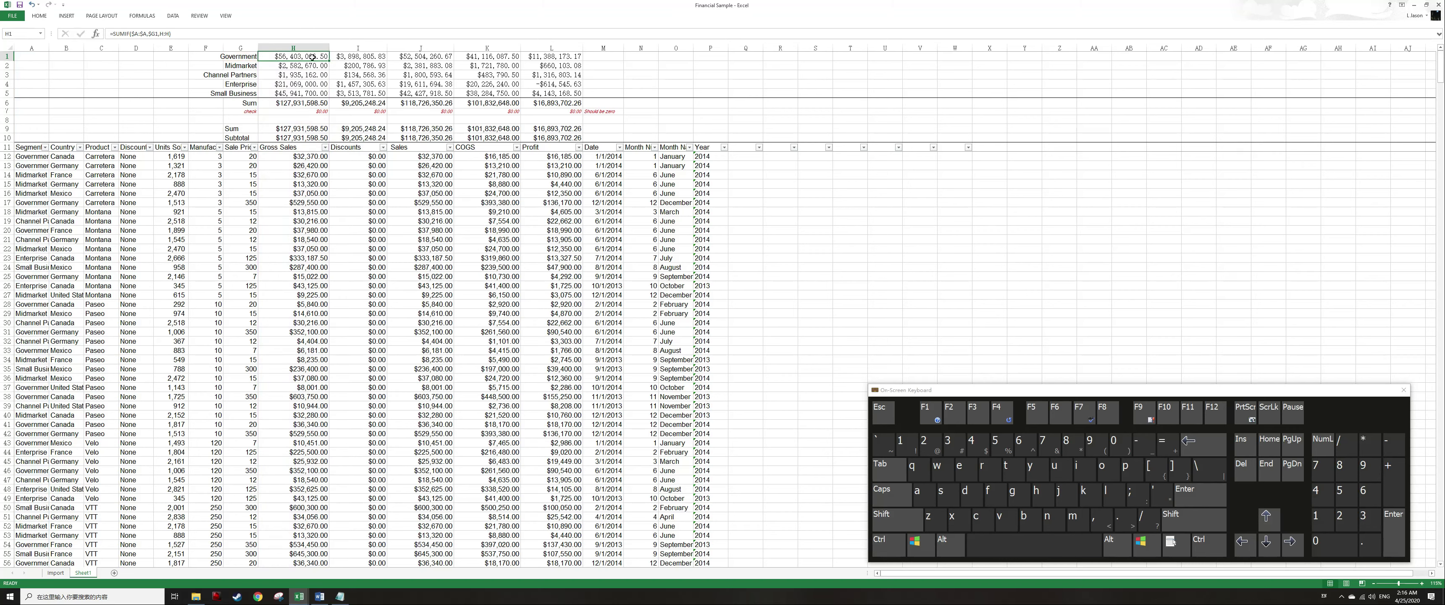
{"action": "left_click", "coordinate": [368, 67]}
{"action": "left_click", "coordinate": [434, 68]}
{"action": "left_click", "coordinate": [493, 66]}
{"action": "left_click", "coordinate": [553, 66]}
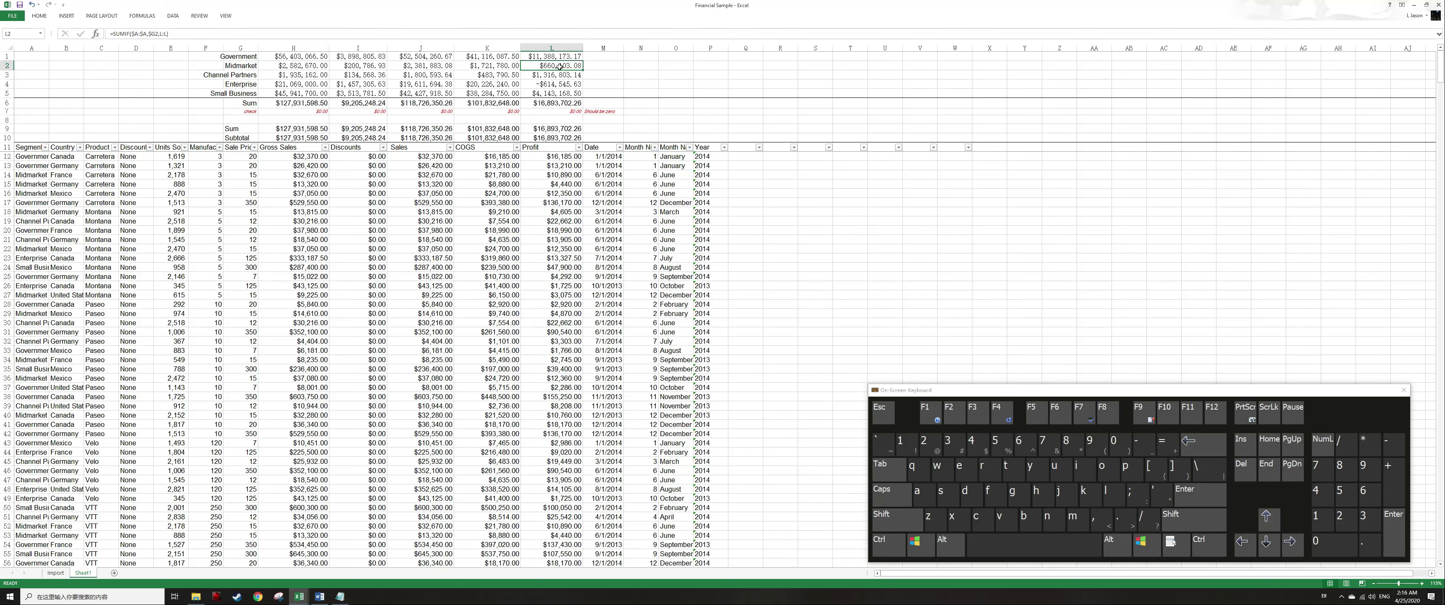
{"action": "left_click", "coordinate": [293, 66]}
{"action": "double_click", "coordinate": [164, 34]}
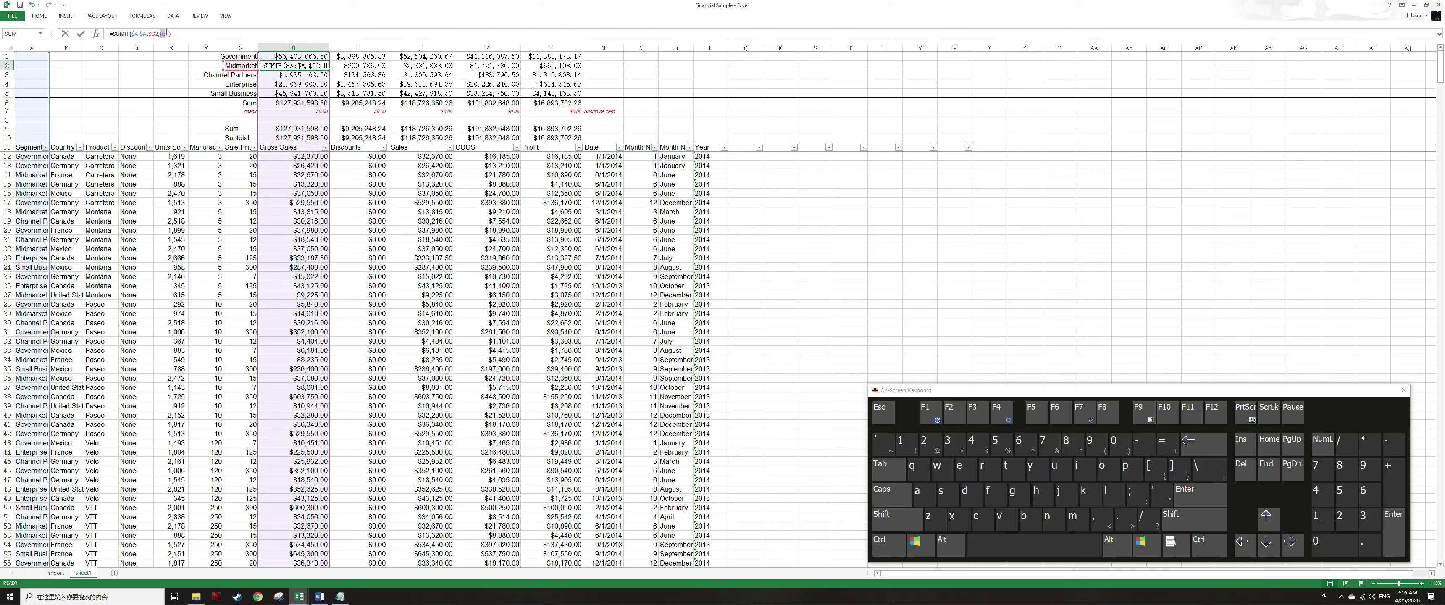
{"action": "key", "text": "Return"}
{"action": "left_click", "coordinate": [389, 84]}
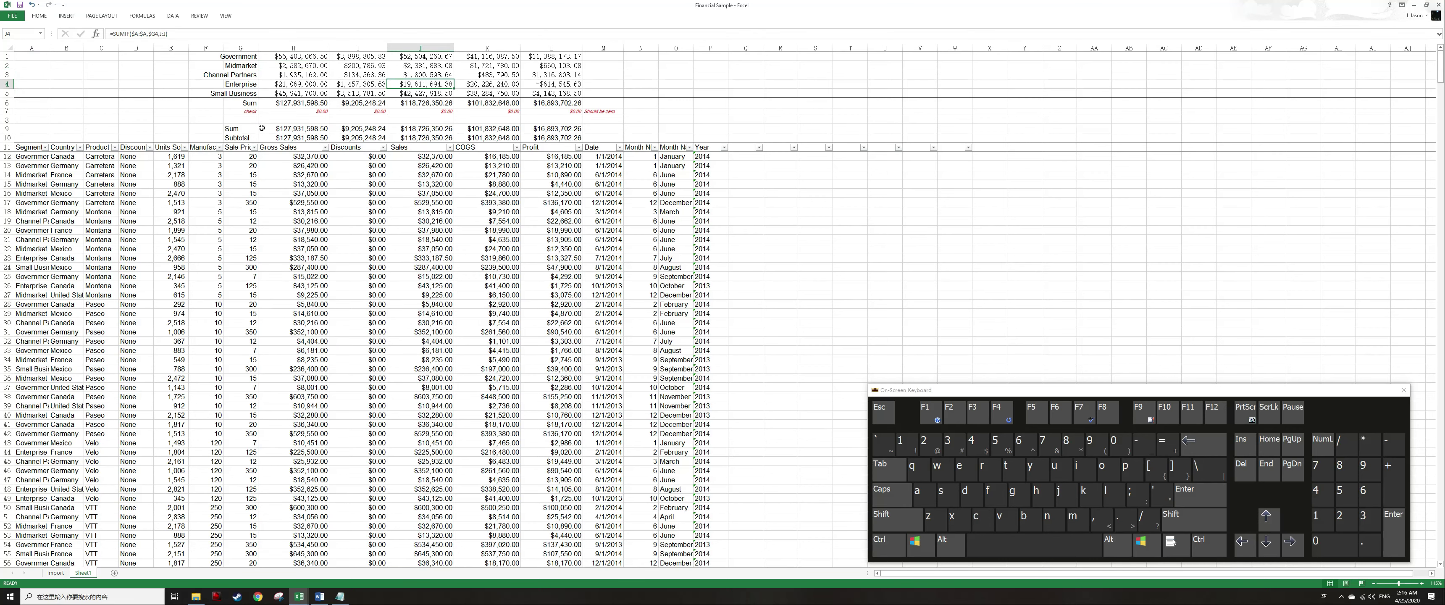
{"action": "left_click_drag", "start_coordinate": [261, 129], "coordinate": [359, 137]}
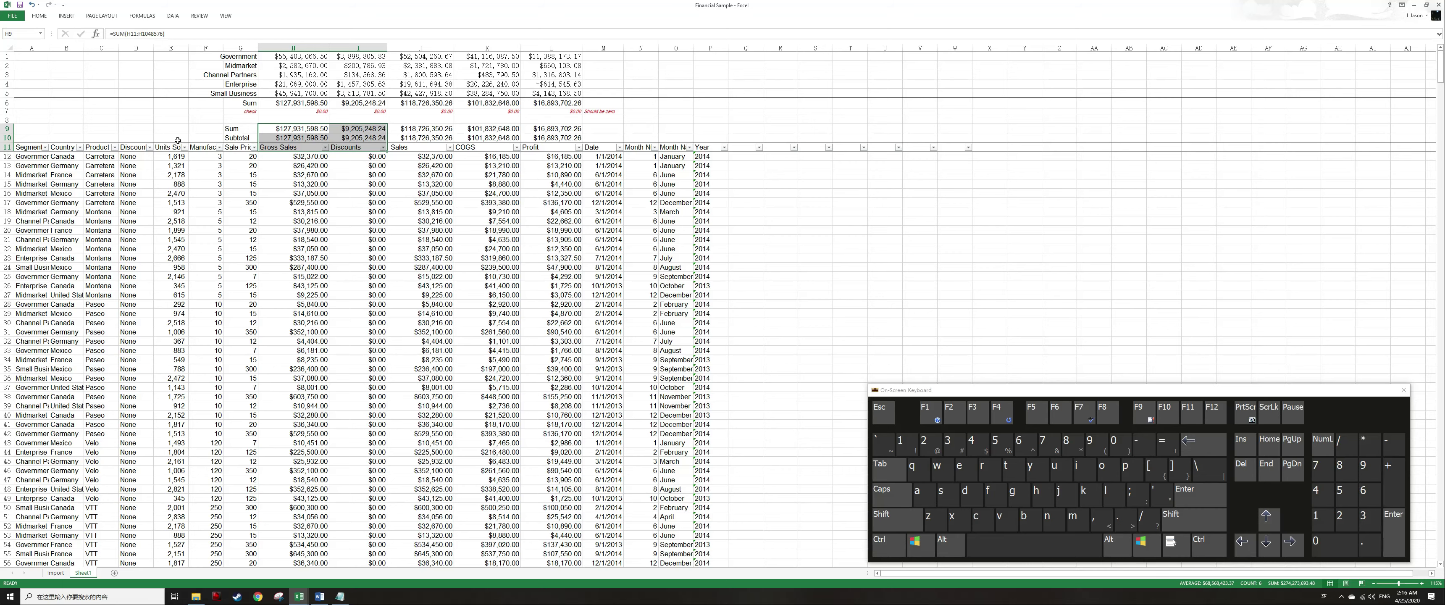
Copy the Product column values from the table and paste them into column R starting at R12.
{"action": "left_click", "coordinate": [102, 169]}
{"action": "key", "text": "Up"}
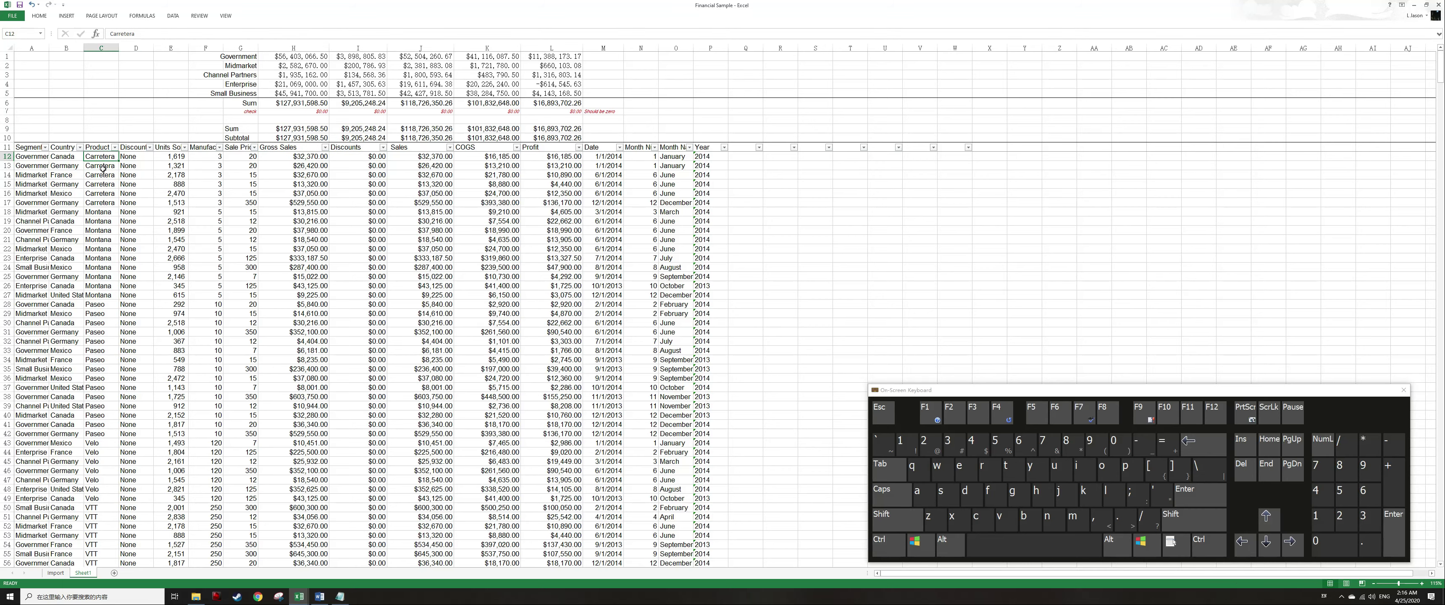
{"action": "key", "text": "ctrl+shift+Down"}
{"action": "key", "text": "ctrl+c"}
{"action": "key", "text": "ctrl+Up"}
{"action": "key", "text": "ctrl+Right"}
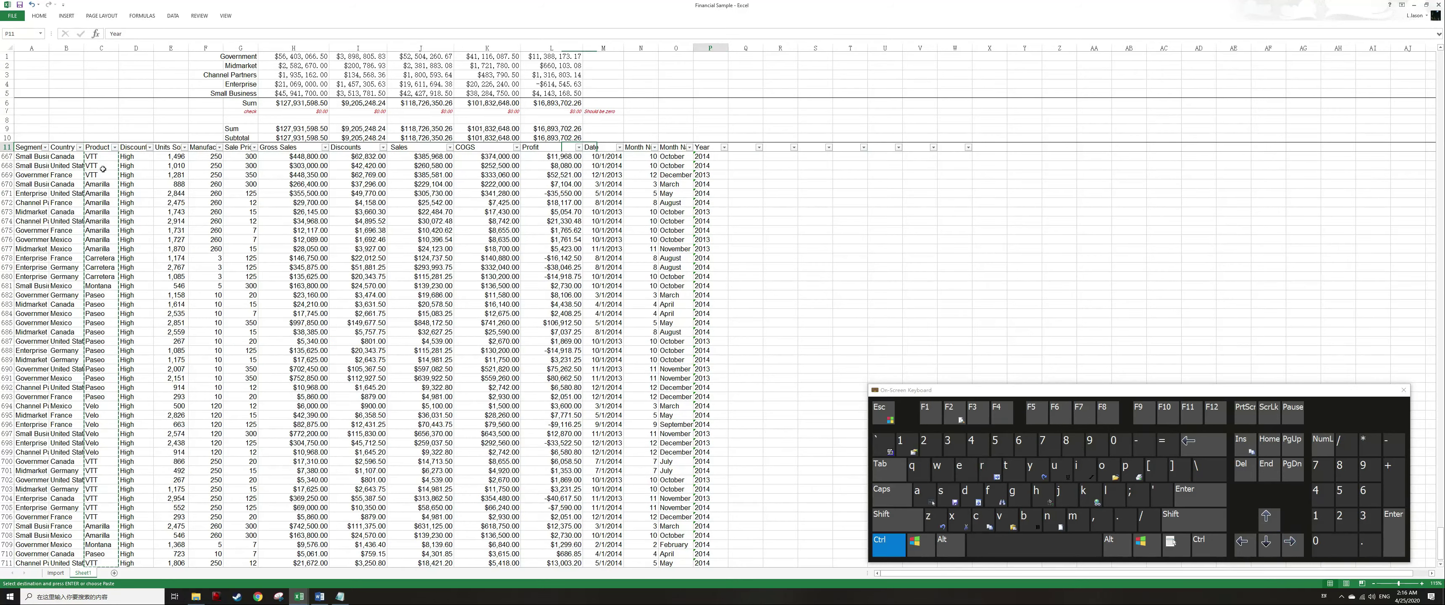
{"action": "key", "text": "Right"}
{"action": "key", "text": "Right"}
{"action": "key", "text": "Down"}
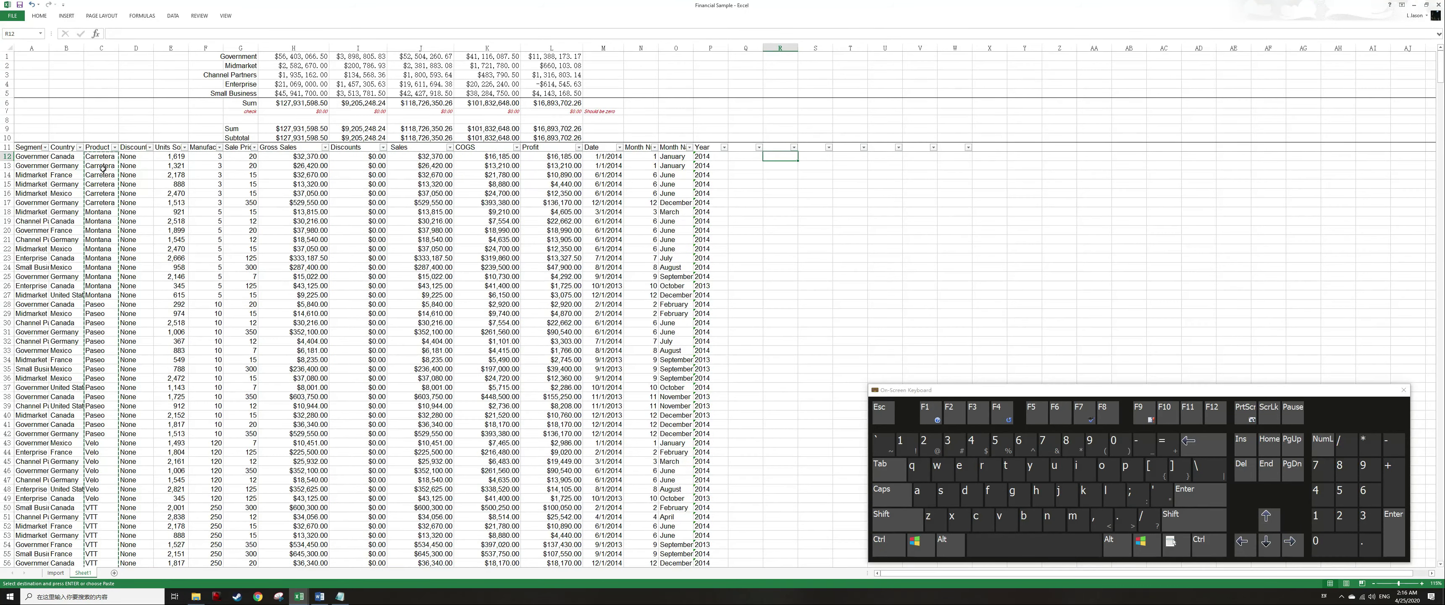
{"action": "key", "text": "ctrl+v"}
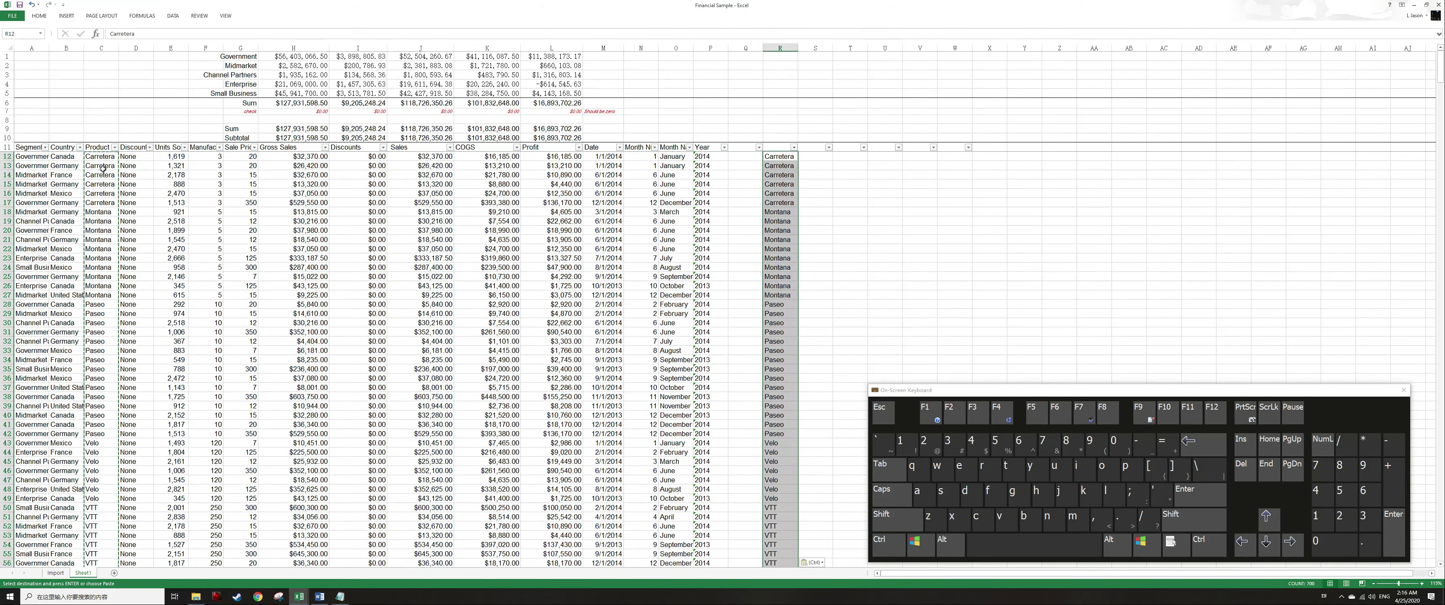
Remove duplicate values from the pasted product list in column R.
{"action": "key", "text": "alt+a"}
{"action": "key", "text": "m"}
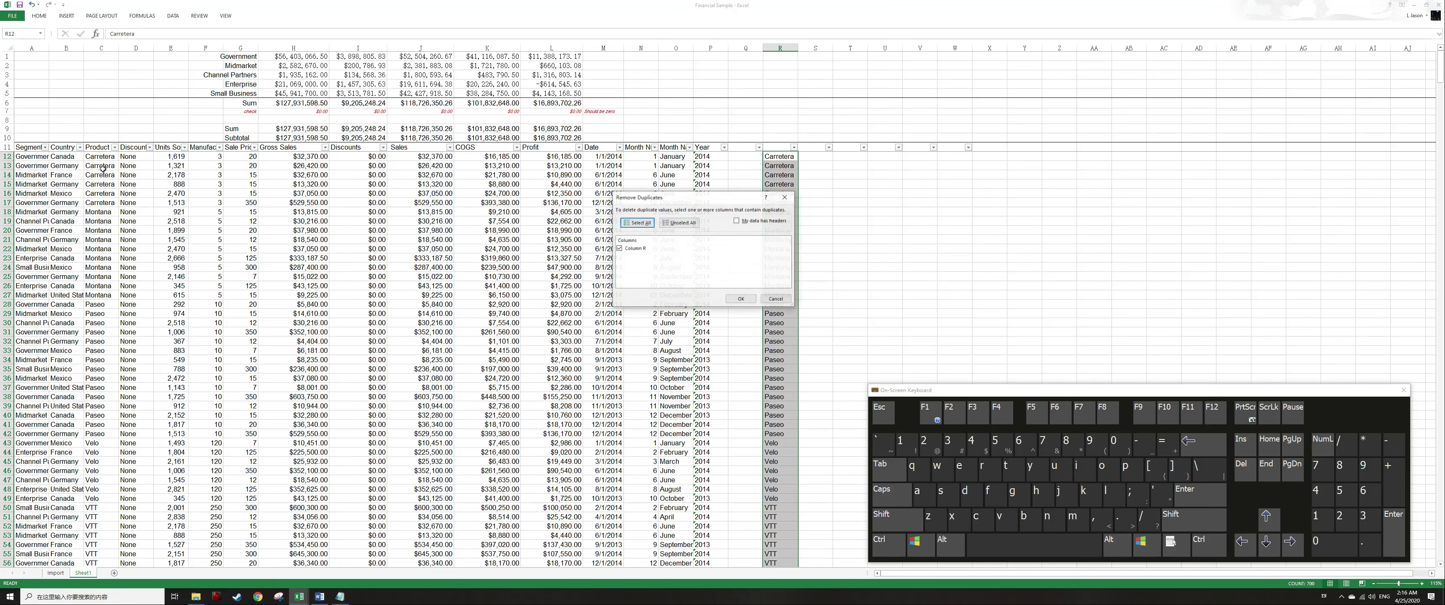
{"action": "key", "text": "shift+Tab"}
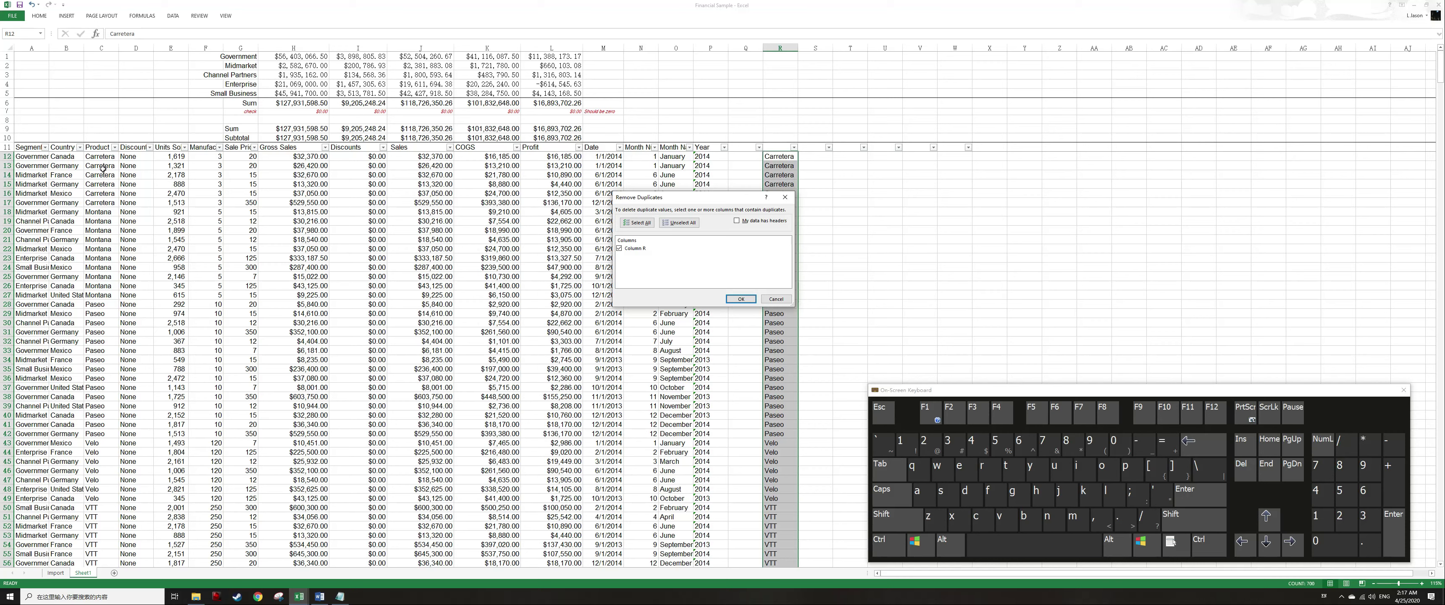
{"action": "key", "text": "Tab"}
{"action": "key", "text": "Tab"}
{"action": "key", "text": "Tab"}
{"action": "key", "text": "Tab"}
{"action": "key", "text": "Tab"}
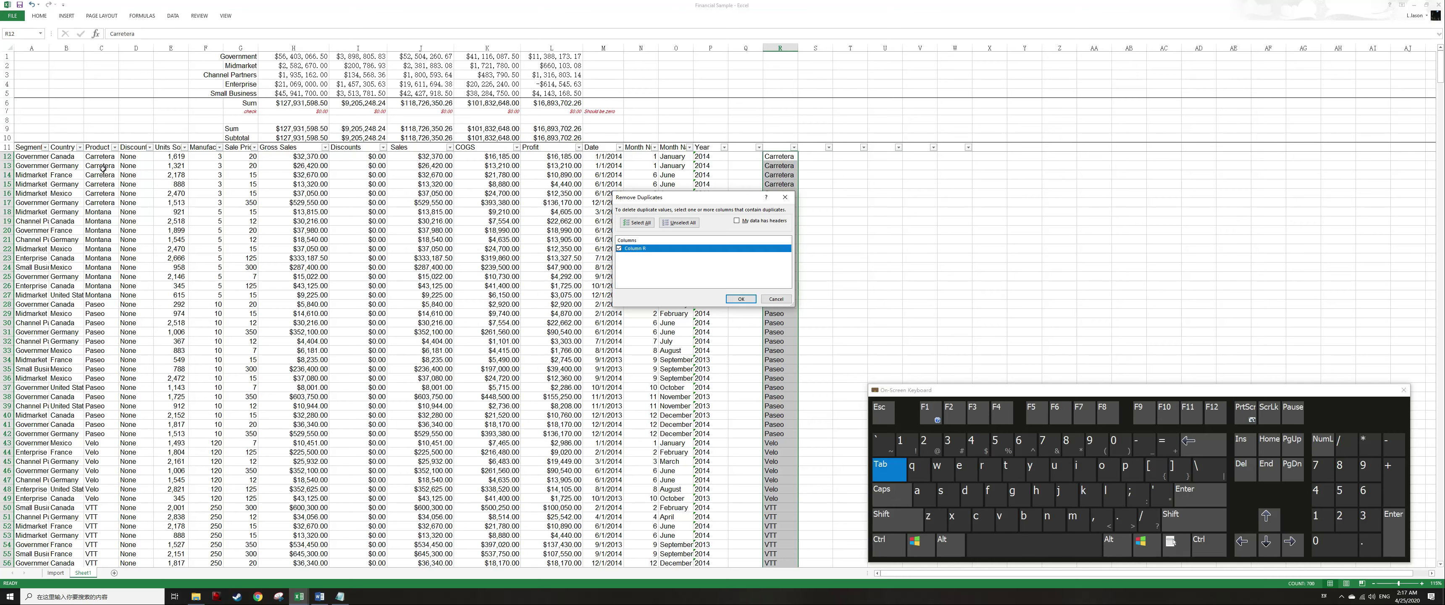
{"action": "key", "text": "Tab"}
{"action": "key", "text": "Tab"}
{"action": "key", "text": "Tab"}
{"action": "key", "text": "Tab"}
{"action": "key", "text": "Tab"}
{"action": "key", "text": "Tab"}
{"action": "key", "text": "Tab"}
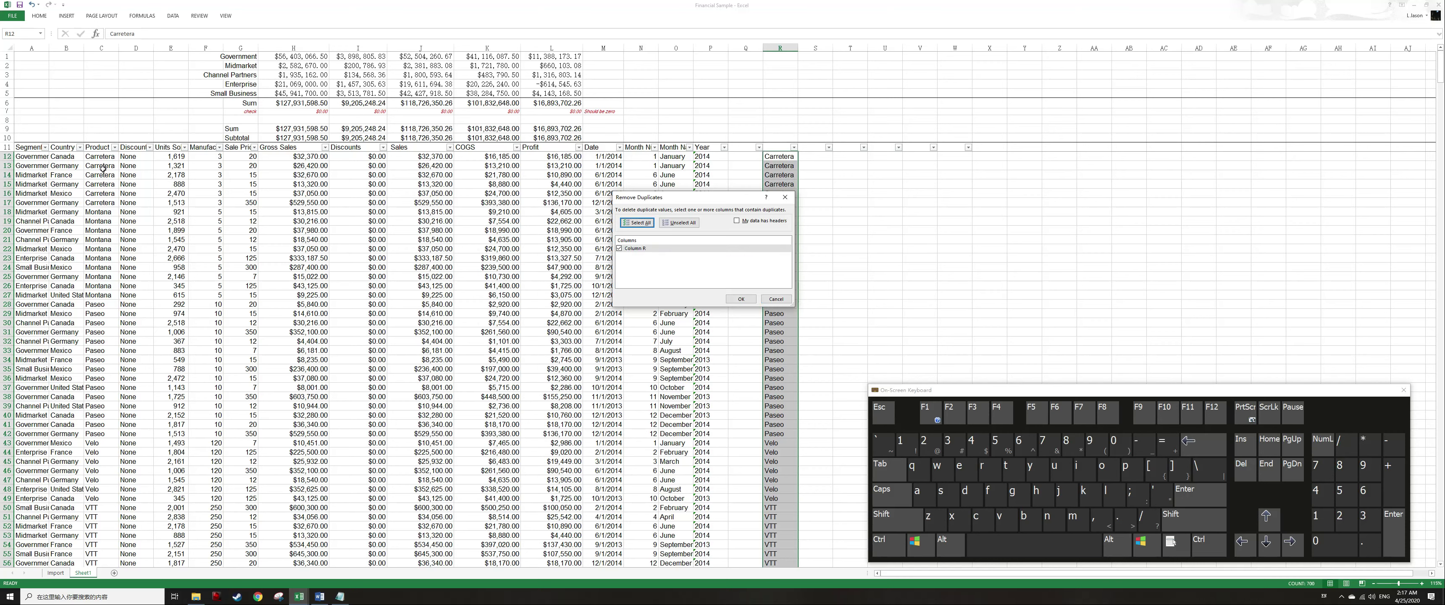
{"action": "key", "text": "Tab"}
{"action": "key", "text": "Tab"}
{"action": "key", "text": "shift+Tab"}
{"action": "key", "text": "shift+Tab"}
{"action": "key", "text": "shift+Tab"}
{"action": "key", "text": "shift+Tab"}
{"action": "key", "text": "shift+Tab"}
{"action": "key", "text": "shift+Tab"}
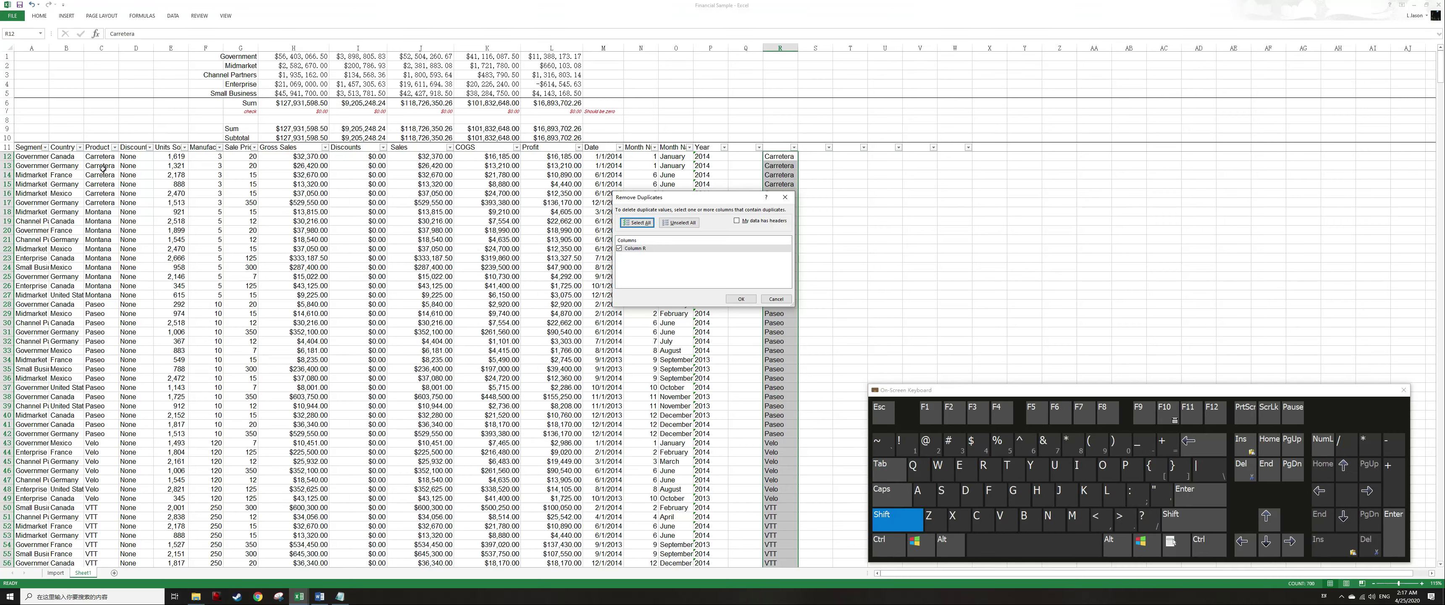
{"action": "key", "text": "shift+Tab"}
{"action": "key", "text": "shift+Tab"}
{"action": "key", "text": "shift+Tab"}
{"action": "key", "text": "shift+Tab"}
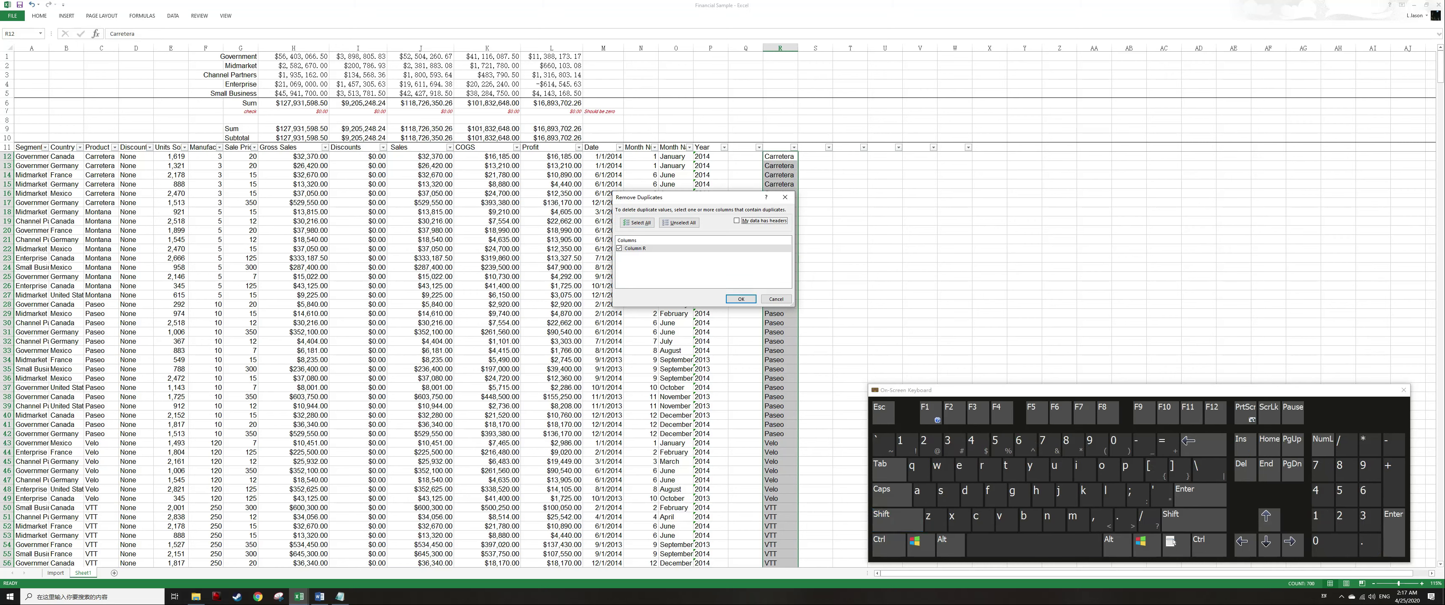
{"action": "key", "text": "Return"}
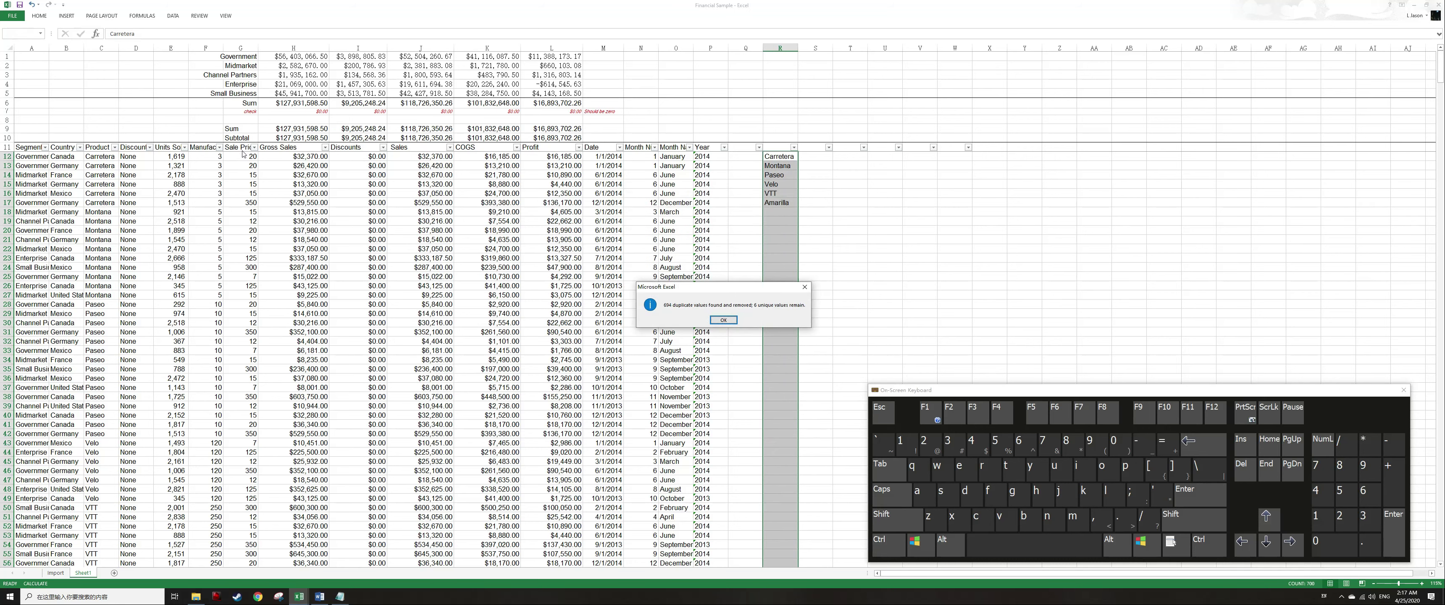
Insert a blank second row in the summary block and clear the segment labels from column G.
{"action": "key", "text": "Return"}
{"action": "key", "text": "ctrl+Home"}
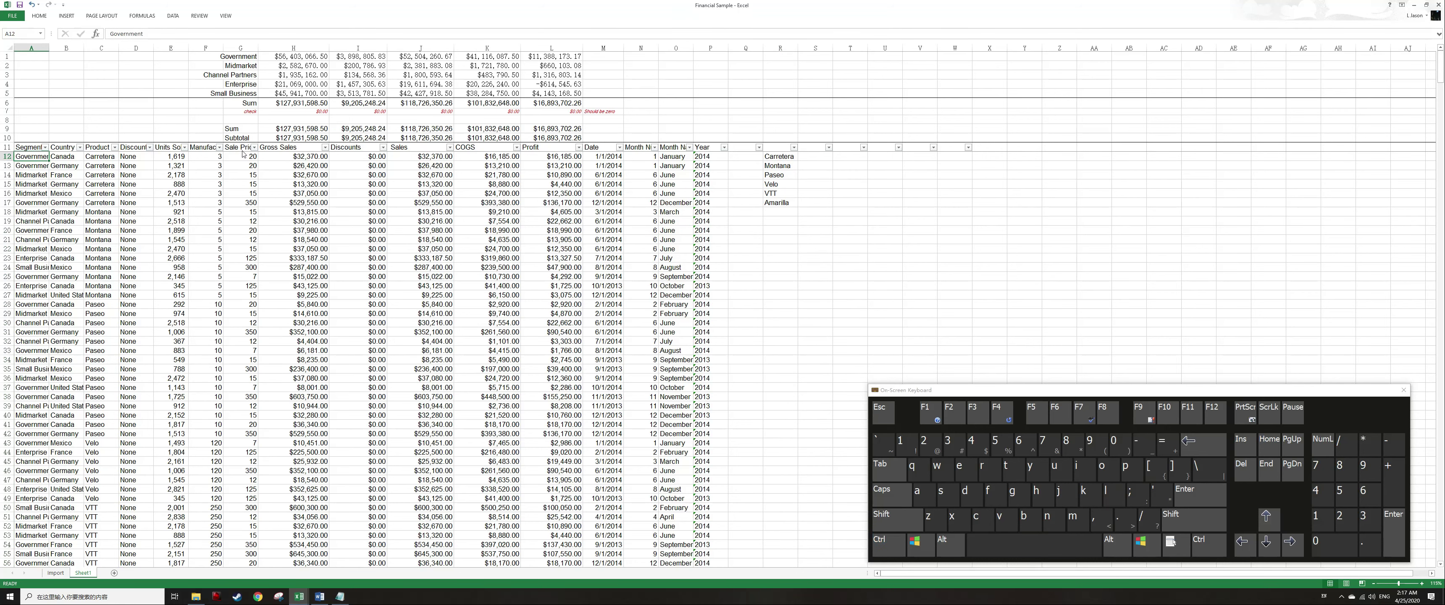
{"action": "key", "text": "Up"}
{"action": "key", "text": "Up"}
{"action": "key", "text": "Up"}
{"action": "key", "text": "ctrl+Up"}
{"action": "key", "text": "Down"}
{"action": "key", "text": "ctrl+Right"}
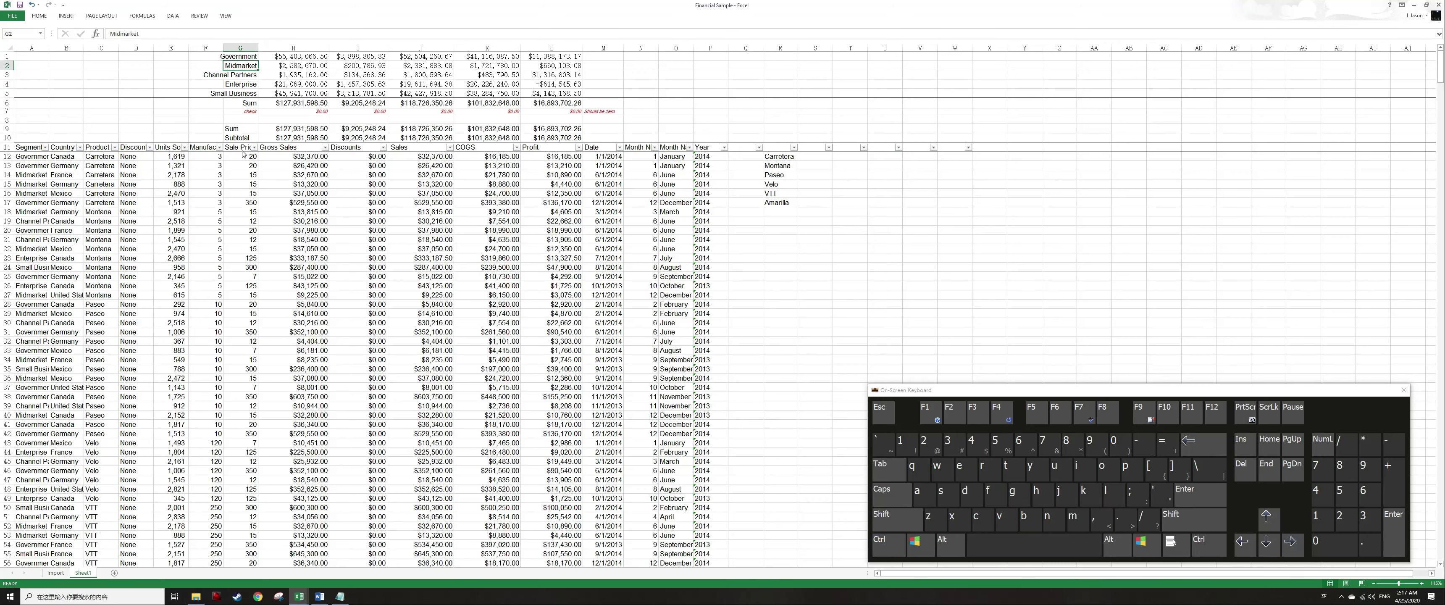
{"action": "key", "text": "shift+space"}
{"action": "key", "text": "ctrl+shift+plus"}
{"action": "key", "text": "Up"}
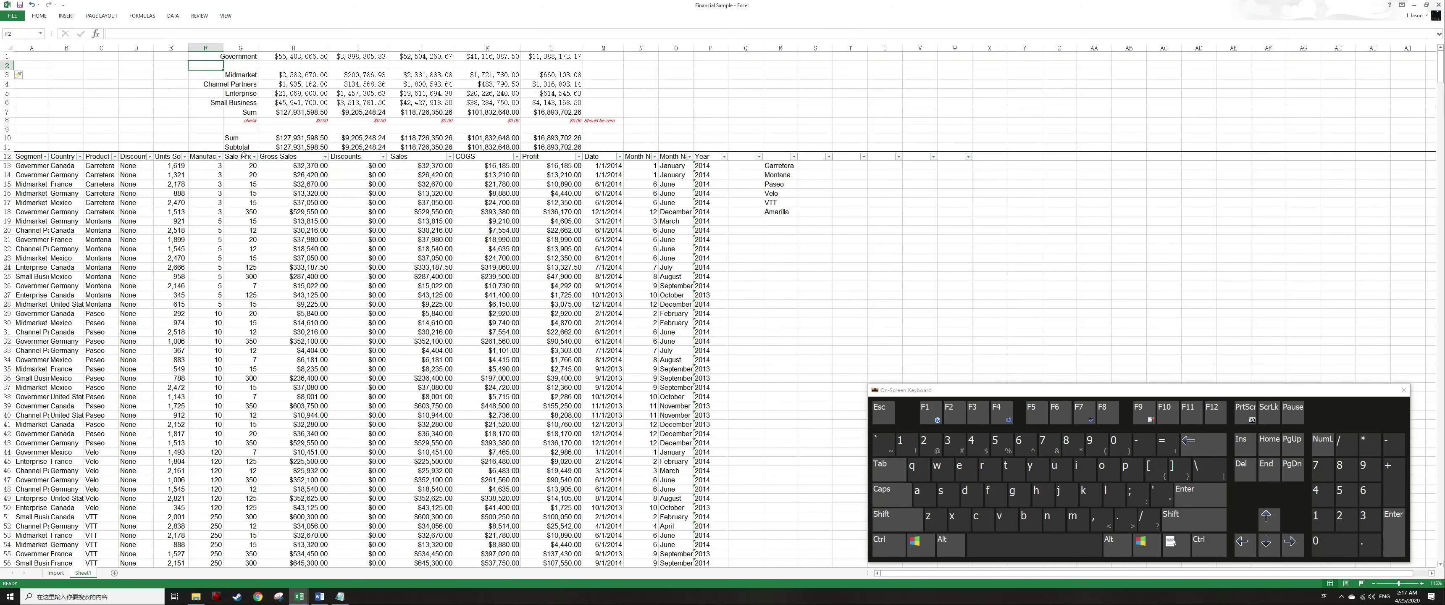
{"action": "key", "text": "shift+Down"}
{"action": "key", "text": "shift+Down"}
{"action": "key", "text": "shift+Down"}
{"action": "key", "text": "shift+Down"}
{"action": "key", "text": "shift+Down"}
{"action": "key", "text": "Delete"}
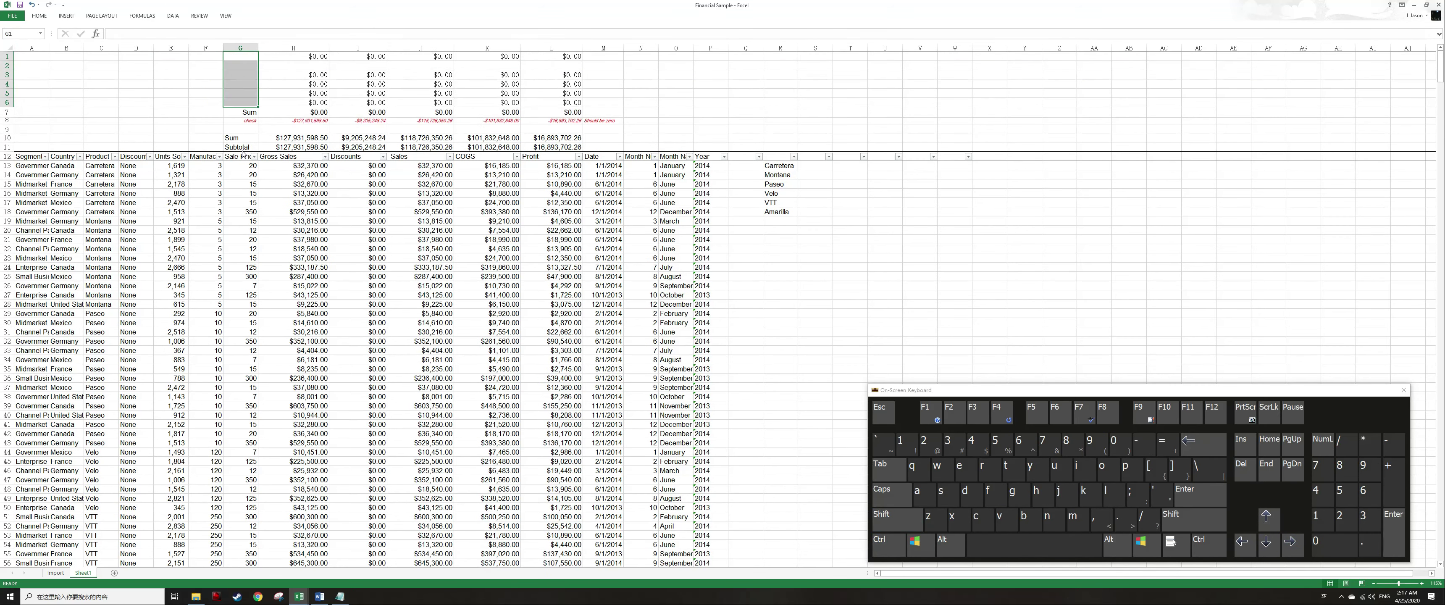
Move the product list from column R into G1:G6 as the summary block's new labels.
{"action": "key", "text": "ctrl+End"}
{"action": "key", "text": "ctrl+Up"}
{"action": "key", "text": "Down"}
{"action": "key", "text": "Down"}
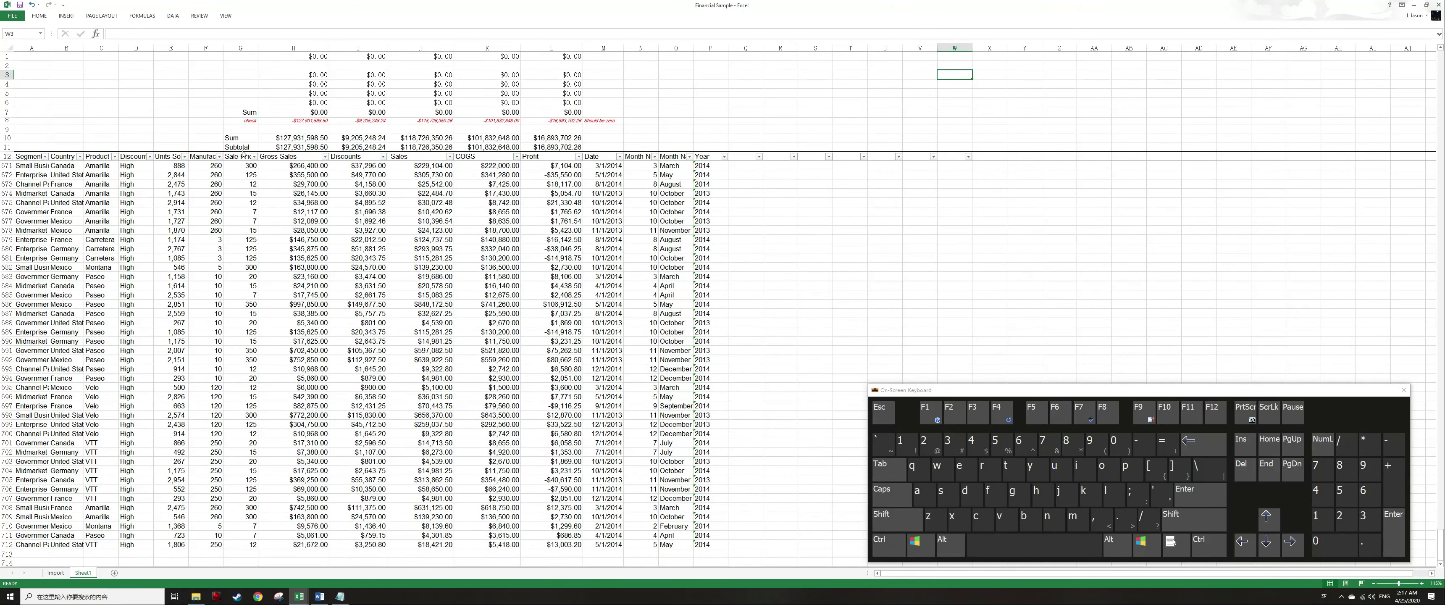
{"action": "key", "text": "Left"}
{"action": "key", "text": "Left"}
{"action": "key", "text": "Left"}
{"action": "key", "text": "Left"}
{"action": "key", "text": "Left"}
{"action": "key", "text": "ctrl+Down"}
{"action": "key", "text": "ctrl+shift+Down"}
{"action": "key", "text": "ctrl+x"}
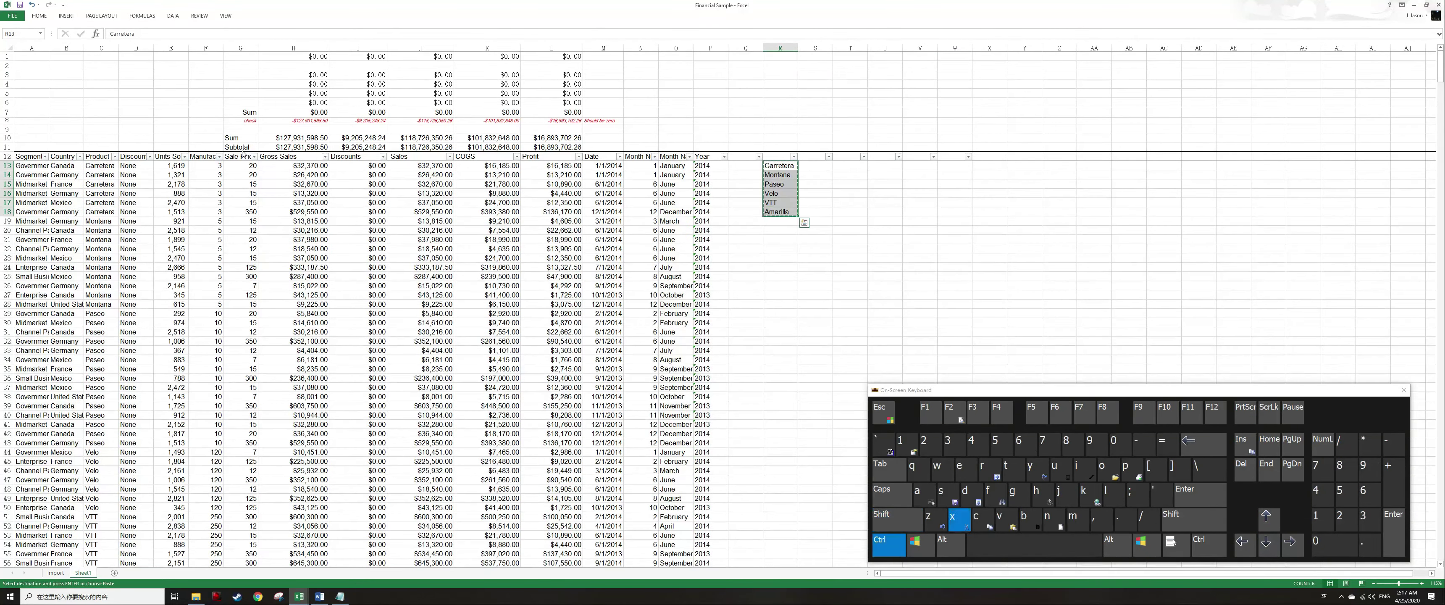
{"action": "key", "text": "Home"}
{"action": "key", "text": "ctrl+Up"}
{"action": "key", "text": "ctrl+Up"}
{"action": "key", "text": "ctrl+Right"}
{"action": "key", "text": "Left"}
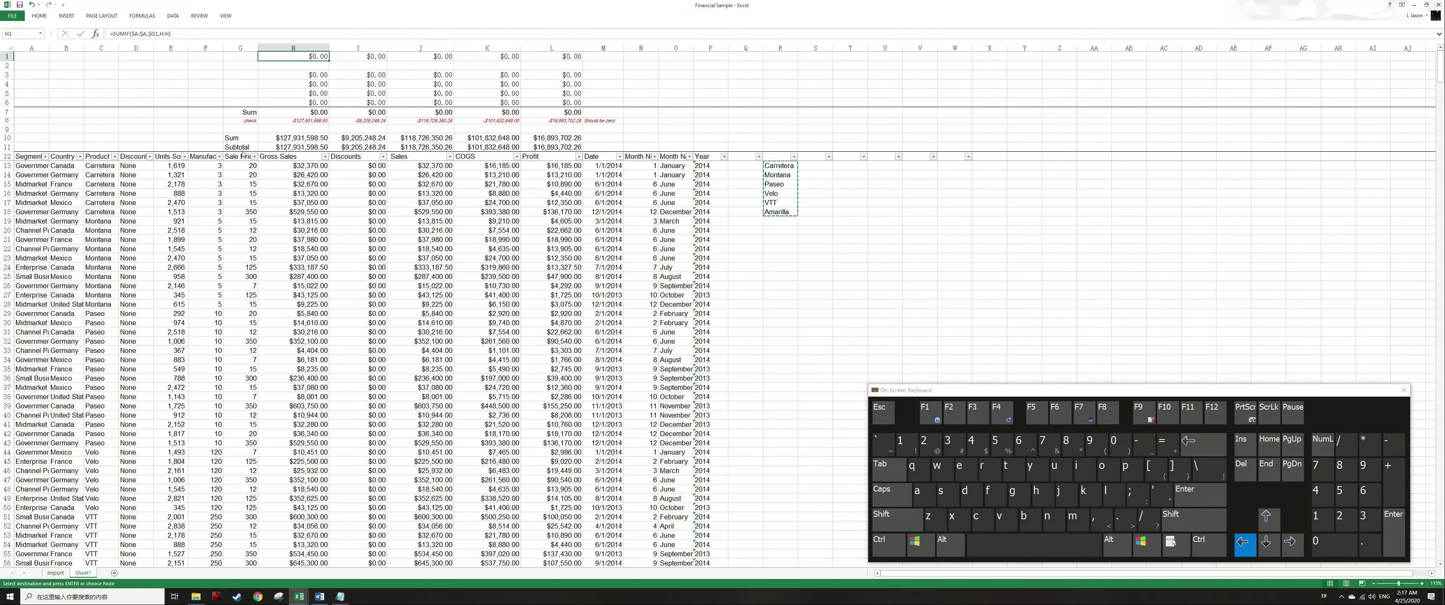
{"action": "key", "text": "ctrl+v"}
Fill the blank second summary row with the first row's formulas.
{"action": "key", "text": "Right"}
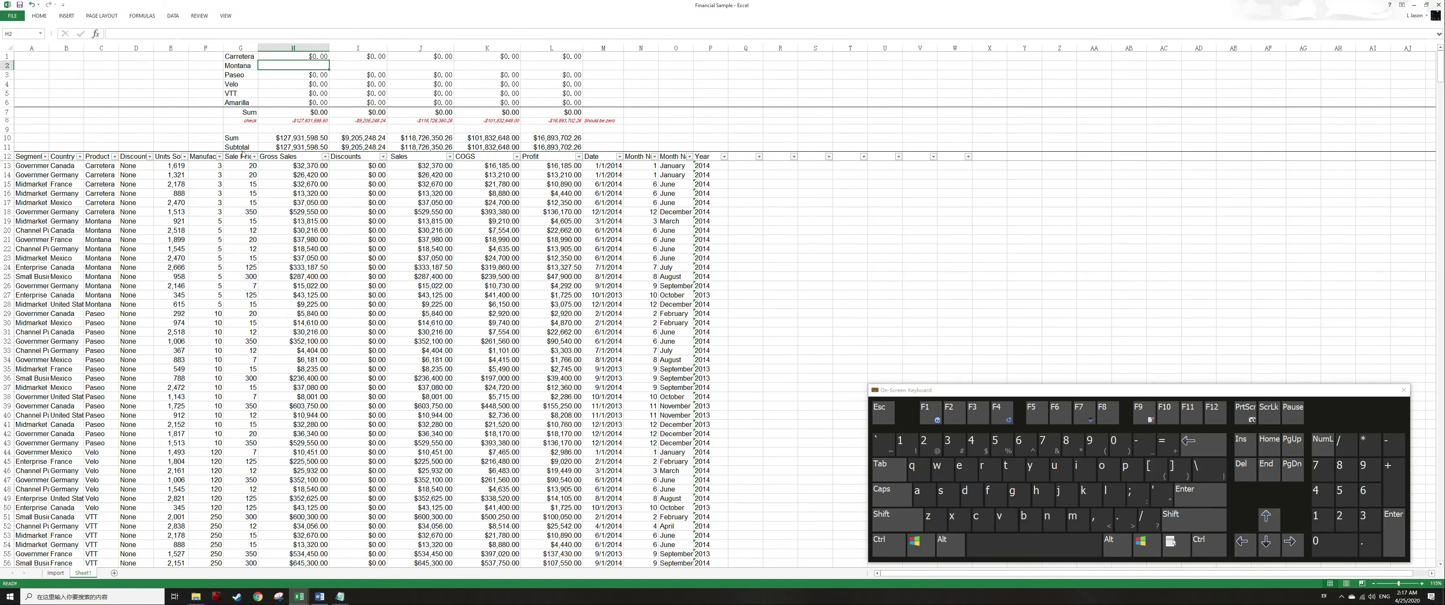
{"action": "key", "text": "ctrl+shift+Right"}
{"action": "key", "text": "ctrl+x"}
{"action": "key", "text": "Down"}
{"action": "key", "text": "Return"}
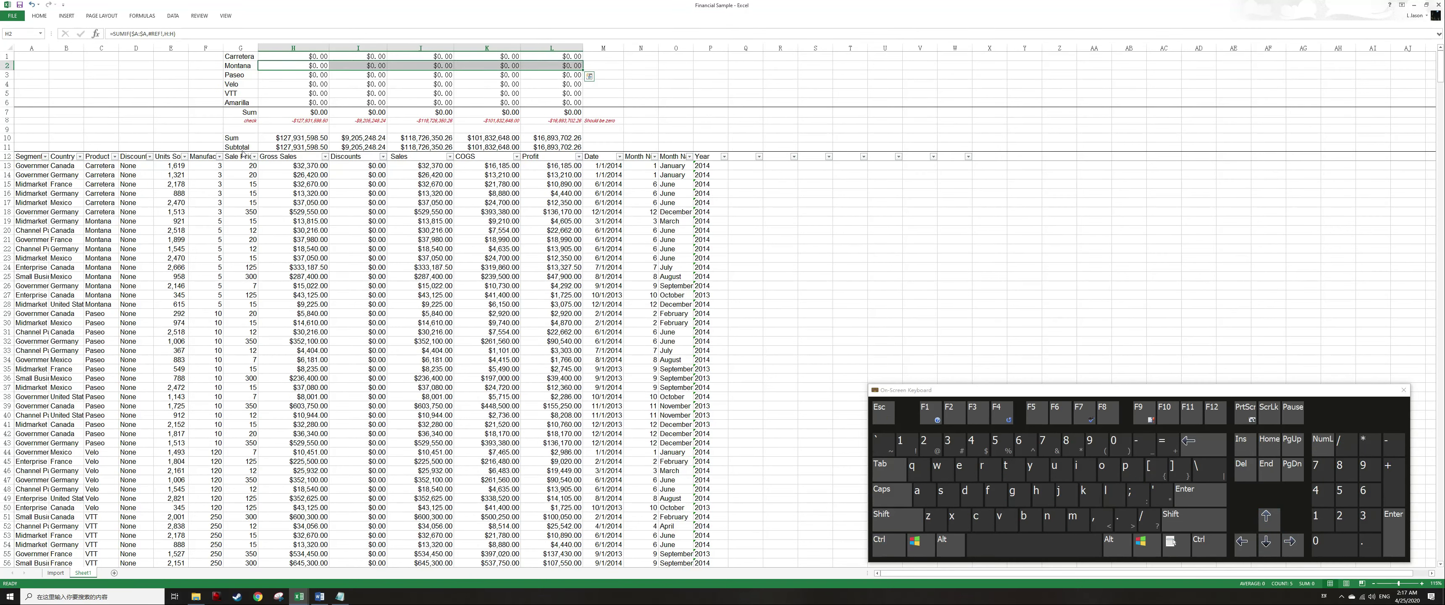
Edit H1's SUMIF formula to use the Product column as its range and G1 as its criterion.
{"action": "key", "text": "Left"}
{"action": "key", "text": "F2"}
{"action": "key", "text": "Escape"}
{"action": "key", "text": "Right"}
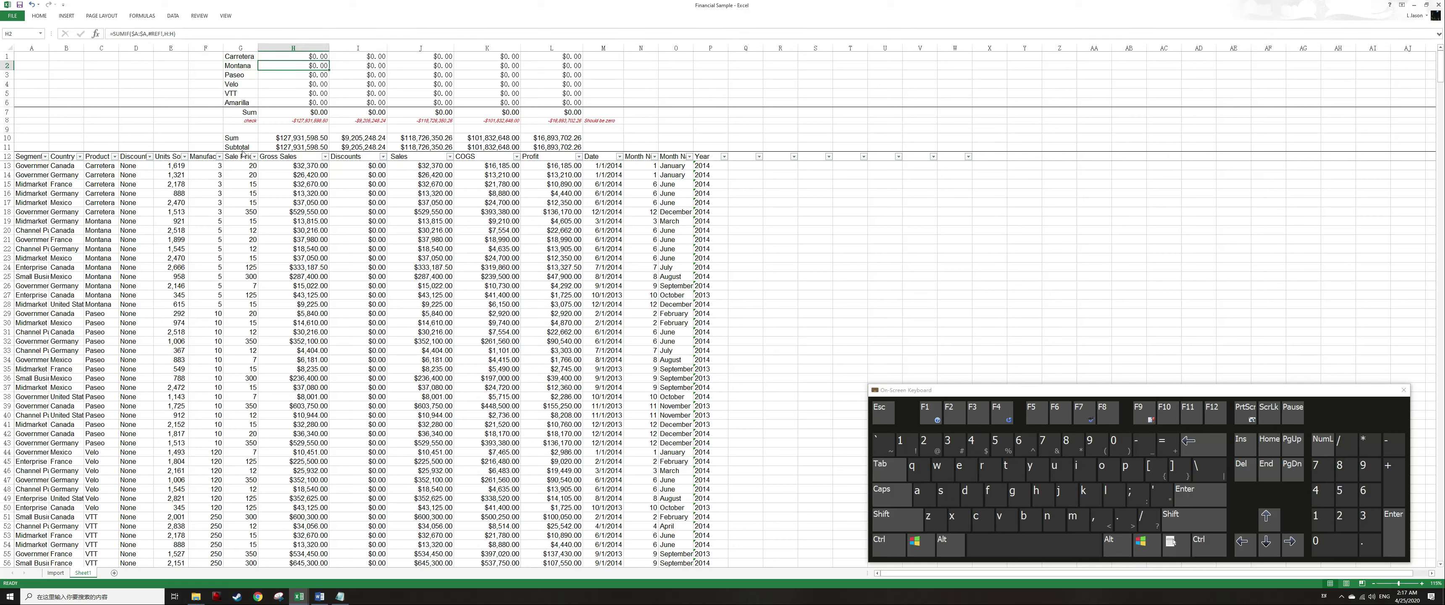
{"action": "key", "text": "Up"}
{"action": "key", "text": "F2"}
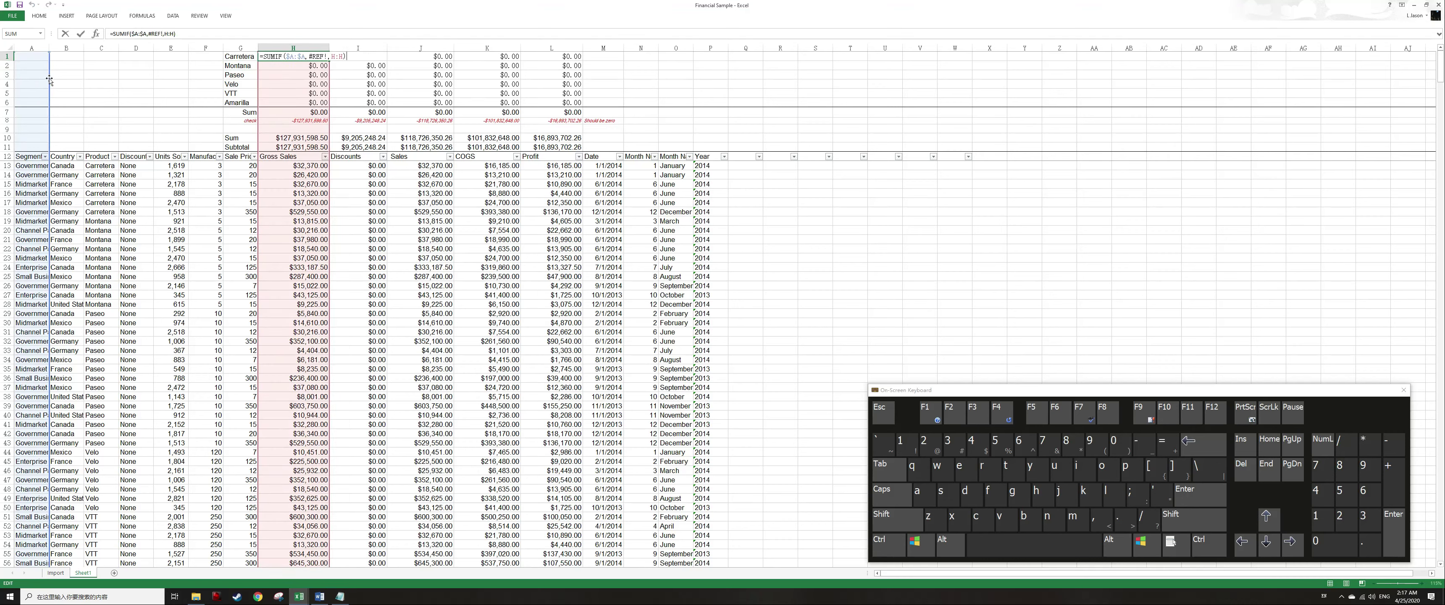
{"action": "left_click_drag", "start_coordinate": [50, 80], "coordinate": [87, 76]}
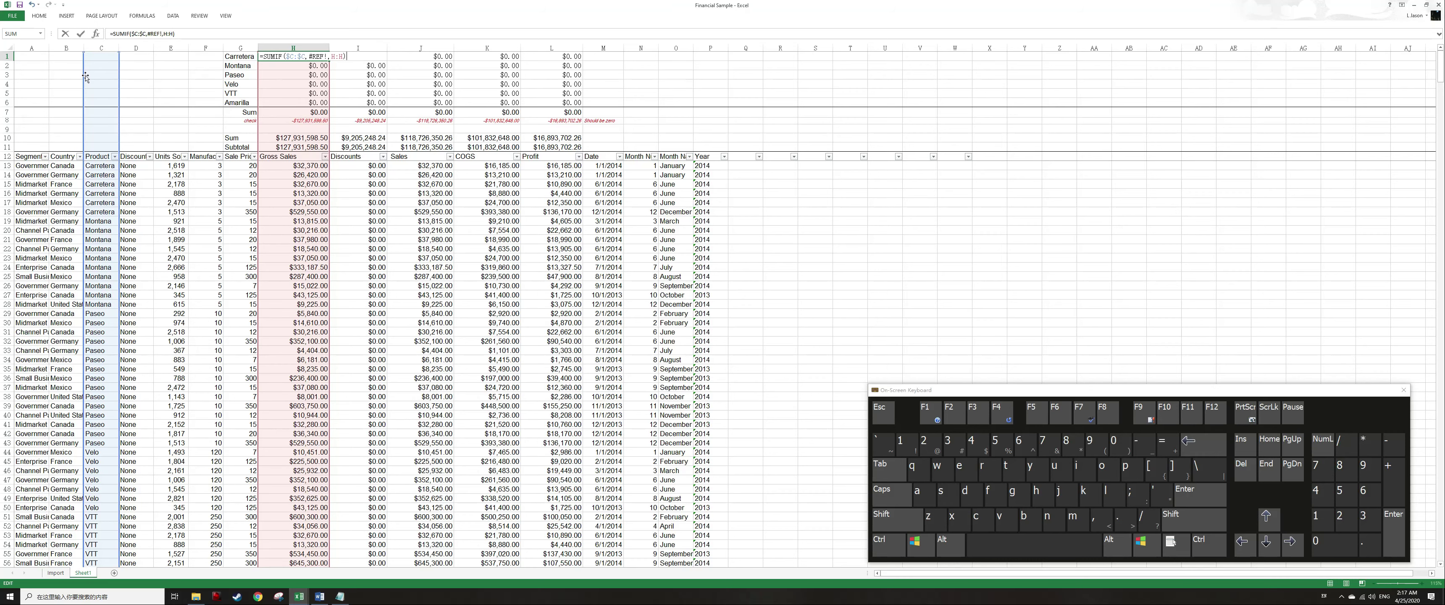
{"action": "key", "text": "Left"}
{"action": "key", "text": "Left"}
{"action": "key", "text": "Left"}
{"action": "key", "text": "Left"}
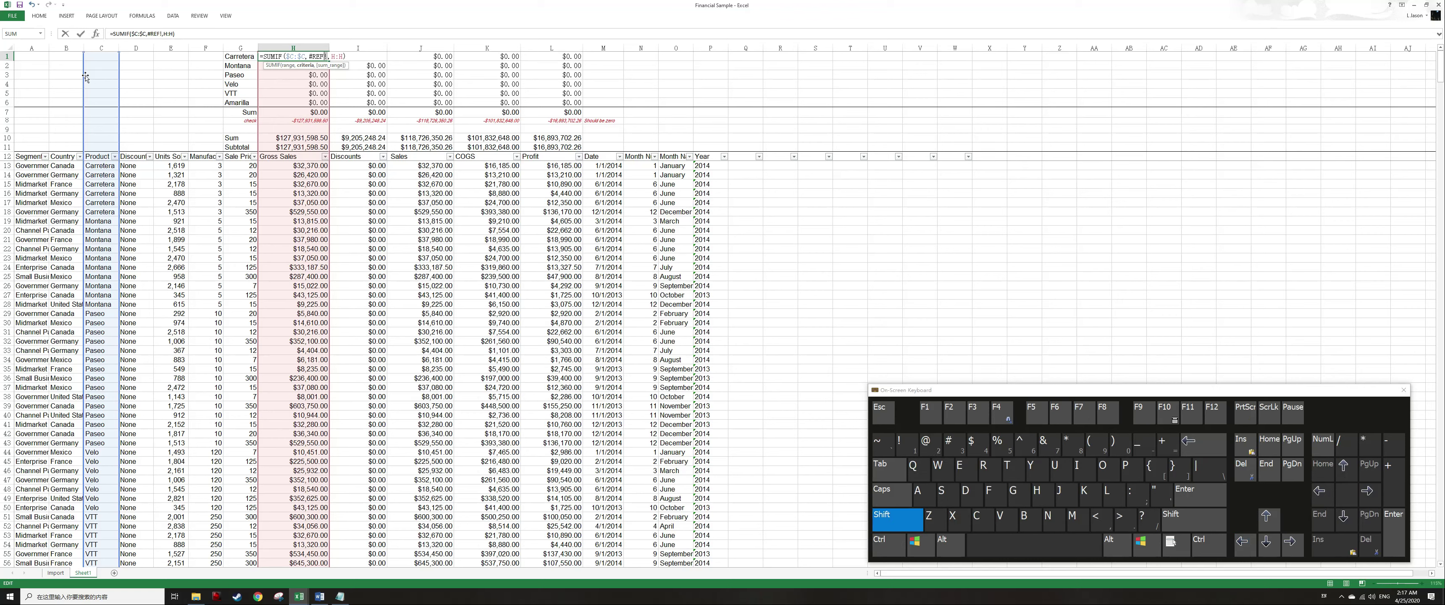
{"action": "key", "text": "shift+Left"}
{"action": "key", "text": "shift+Left"}
{"action": "key", "text": "shift+Left"}
{"action": "key", "text": "shift+Left"}
{"action": "key", "text": "shift+Left"}
{"action": "type", "text": "G1"}
{"action": "key", "text": "ctrl+Return"}
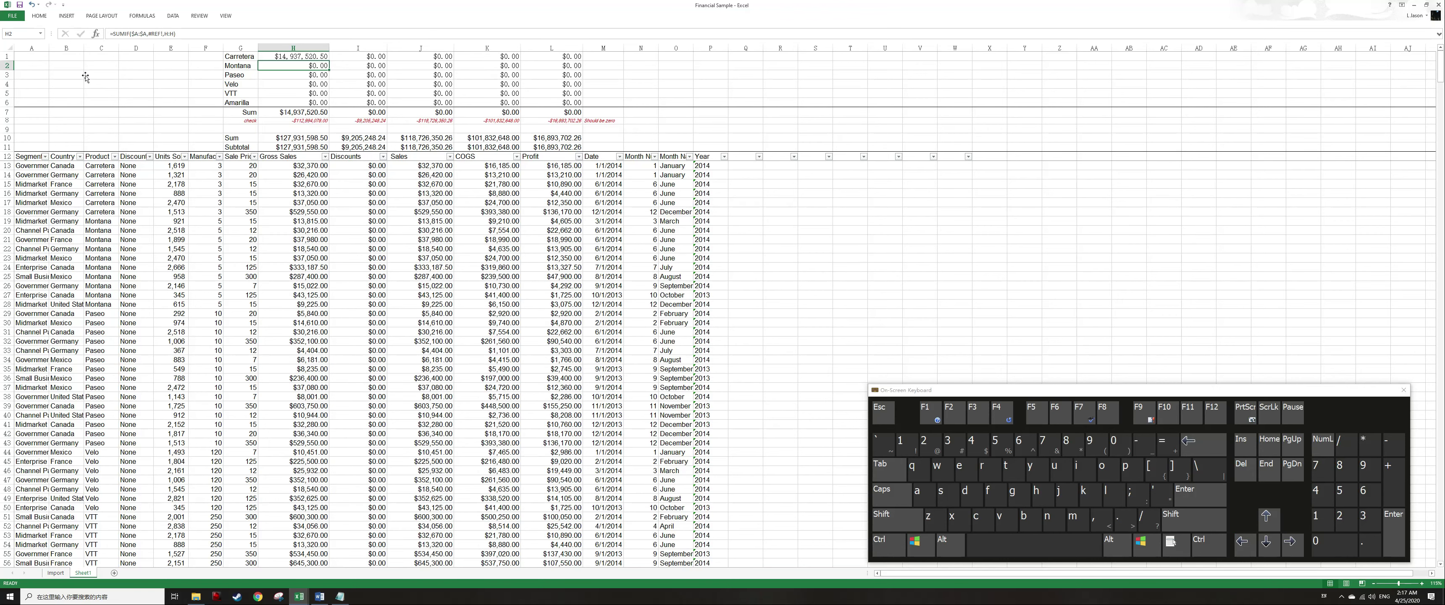
Copy the H1 formula across the summary block and inspect the copied formula in I1.
{"action": "key", "text": "ctrl+c"}
{"action": "key", "text": "shift+Right"}
{"action": "key", "text": "shift+Right"}
{"action": "key", "text": "shift+Right"}
{"action": "key", "text": "shift+Right"}
{"action": "key", "text": "shift+Down"}
{"action": "key", "text": "shift+Down"}
{"action": "key", "text": "shift+Down"}
{"action": "key", "text": "shift+Down"}
{"action": "key", "text": "shift+Down"}
{"action": "key", "text": "shift+Down"}
{"action": "key", "text": "shift+Up"}
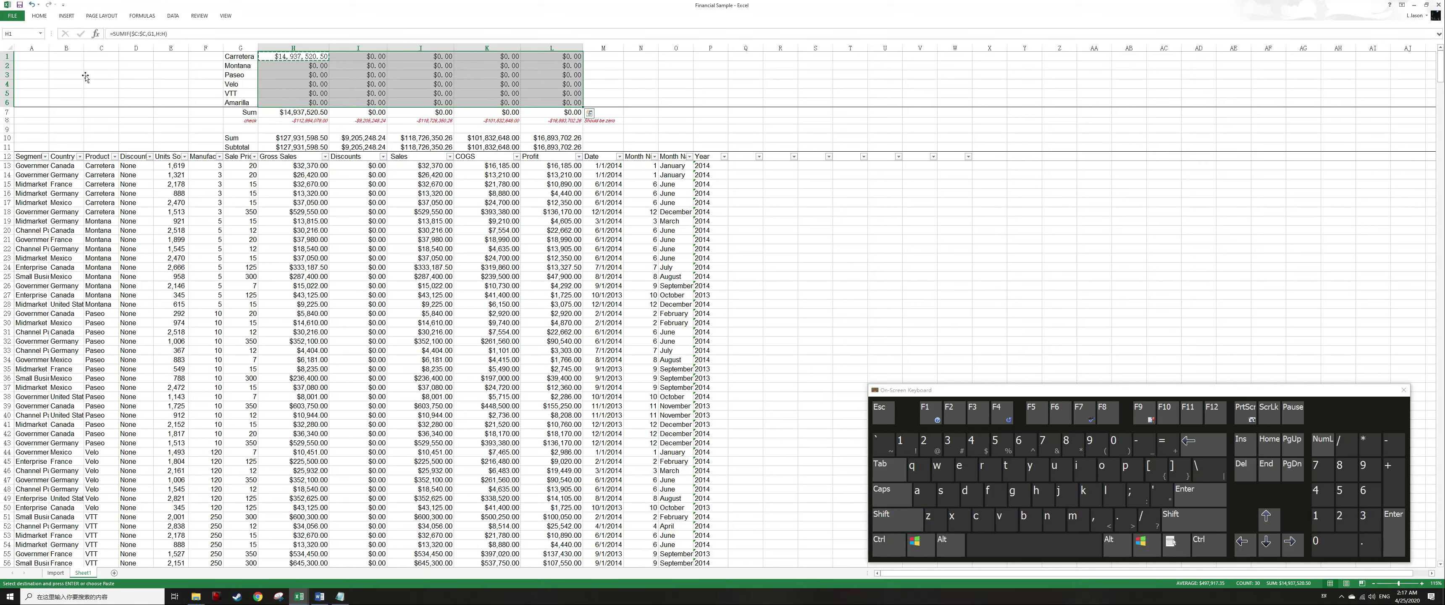
{"action": "key", "text": "Return"}
{"action": "key", "text": "Left"}
{"action": "key", "text": "Right"}
{"action": "key", "text": "Right"}
{"action": "key", "text": "F2"}
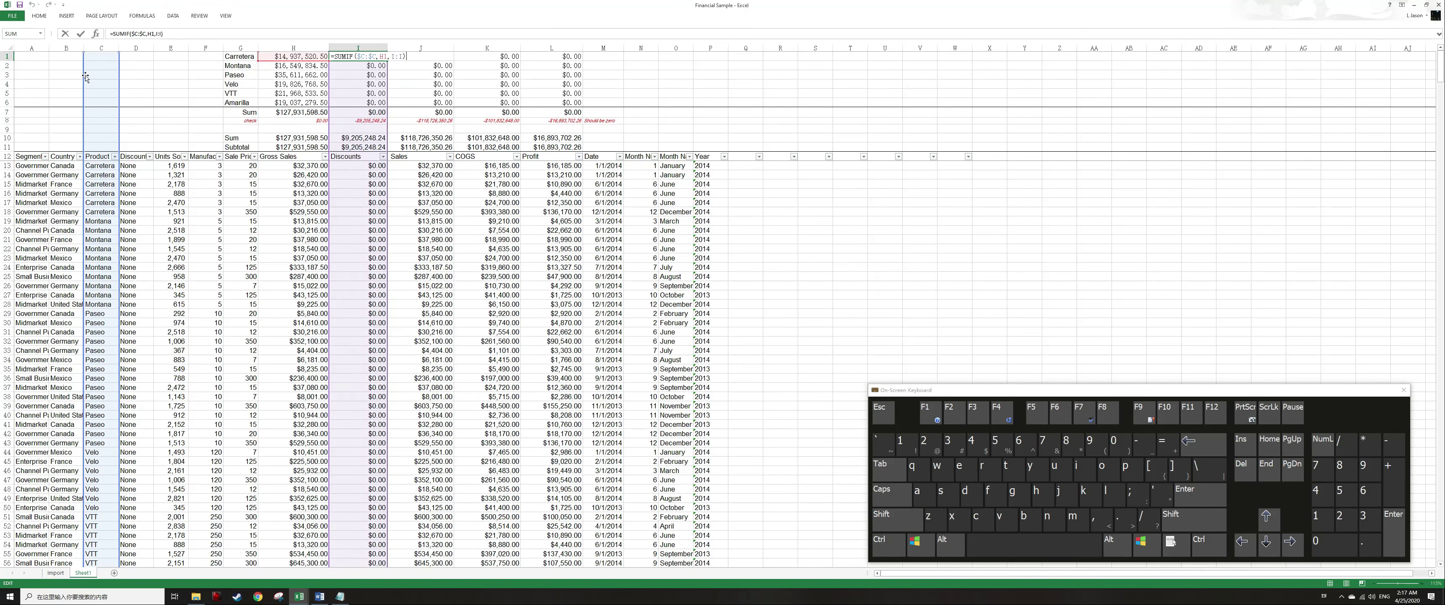
Add a $ sign to a reference in H1's SUMIF formula to make it absolute.
{"action": "key", "text": "Escape"}
{"action": "key", "text": "Left"}
{"action": "key", "text": "F2"}
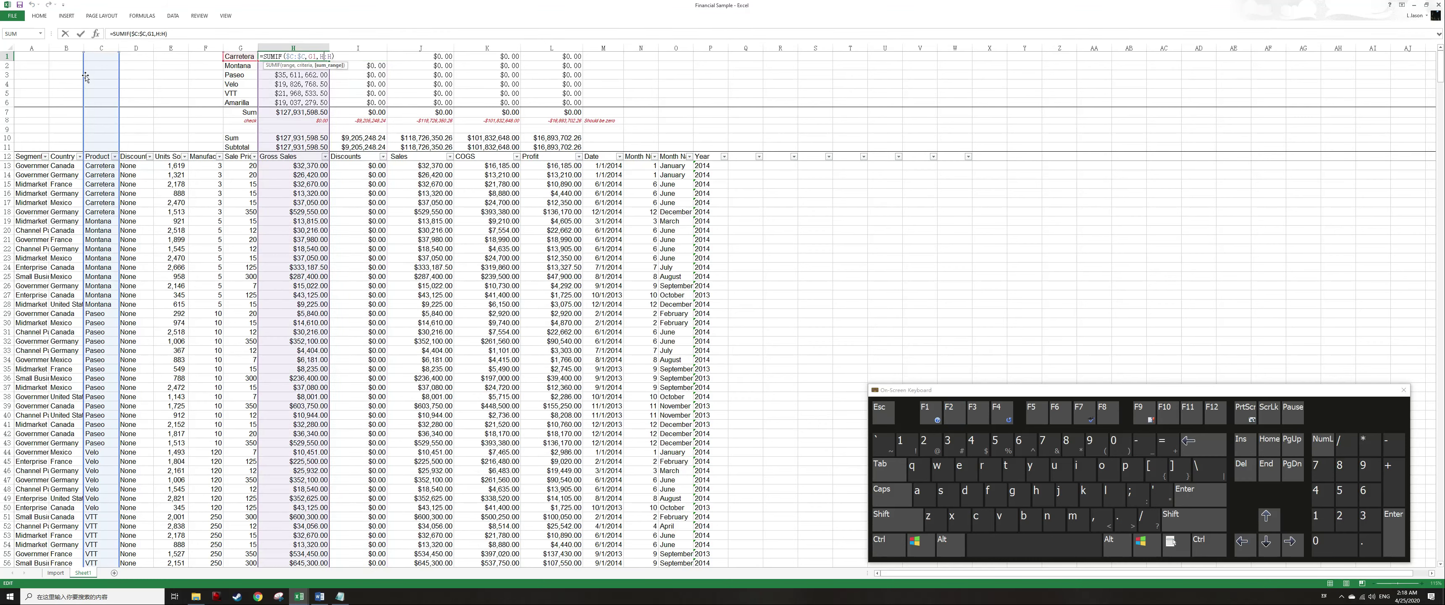
{"action": "type", "text": "$"}
{"action": "key", "text": "Return"}
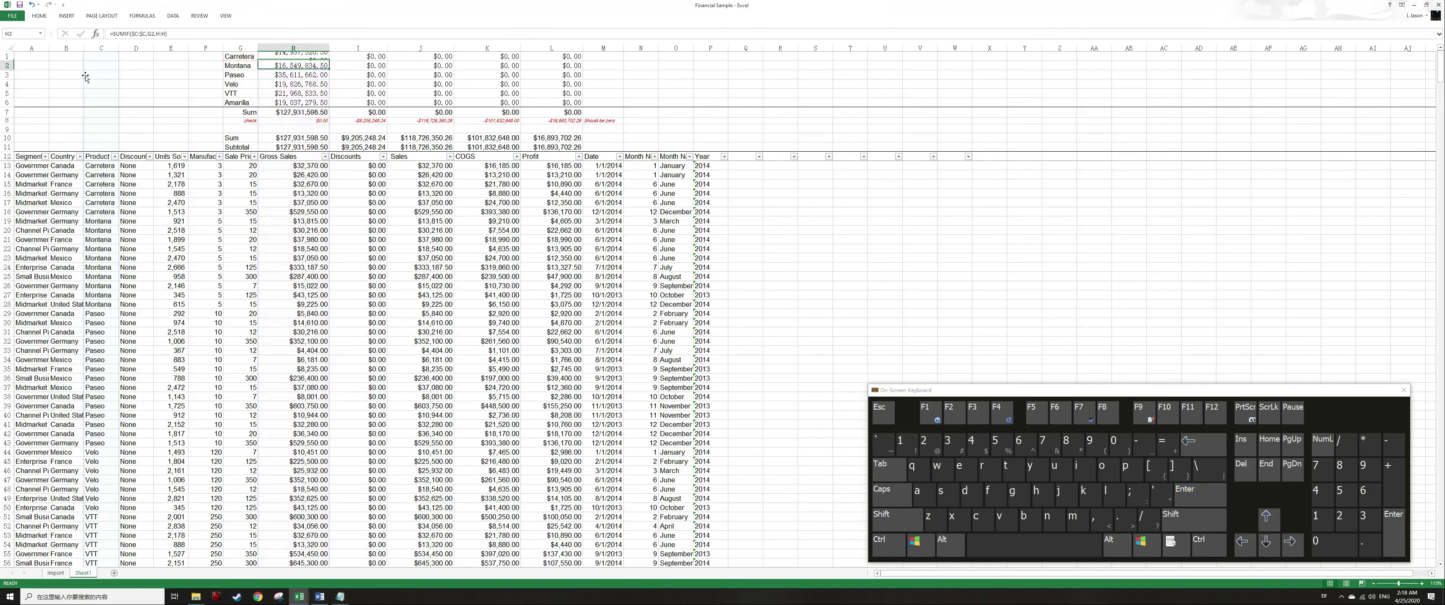
Copy the corrected H1 formula across the whole summary block H1:L6.
{"action": "key", "text": "Up"}
{"action": "key", "text": "ctrl+c"}
{"action": "key", "text": "ctrl+shift+Right"}
{"action": "key", "text": "ctrl+shift+Down"}
{"action": "key", "text": "shift+Up"}
{"action": "key", "text": "shift+Up"}
{"action": "key", "text": "Return"}
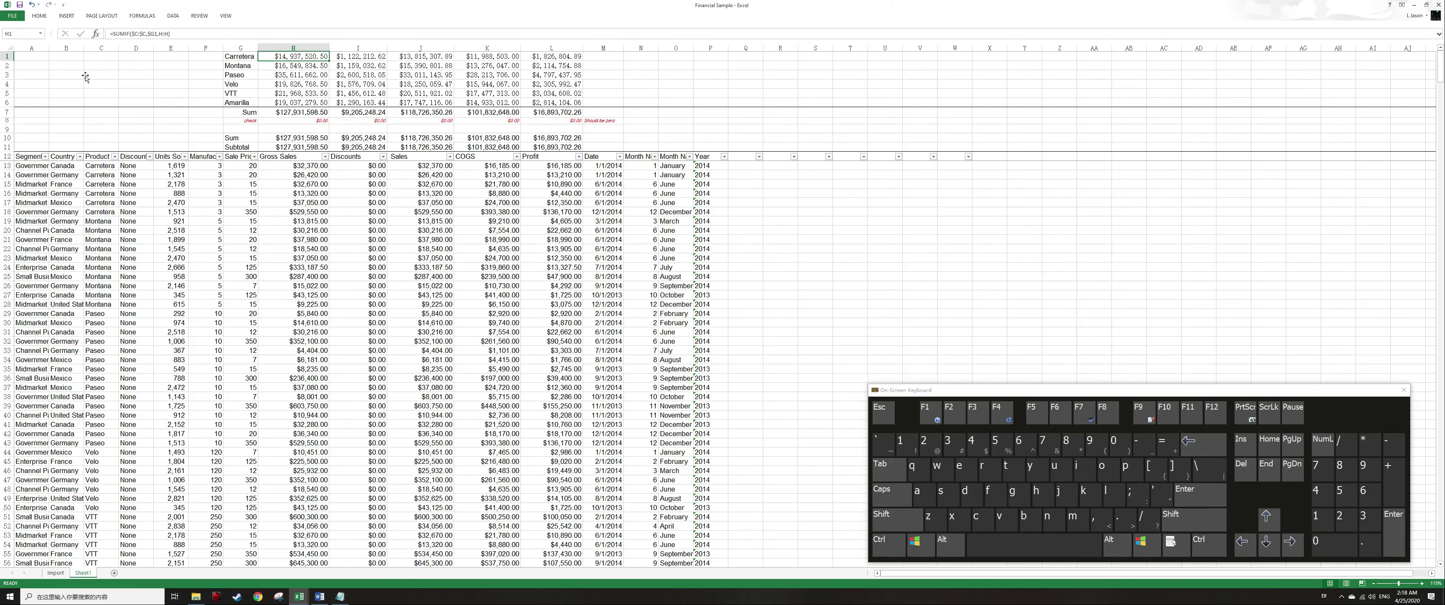
{"action": "key", "text": "shift+space"}
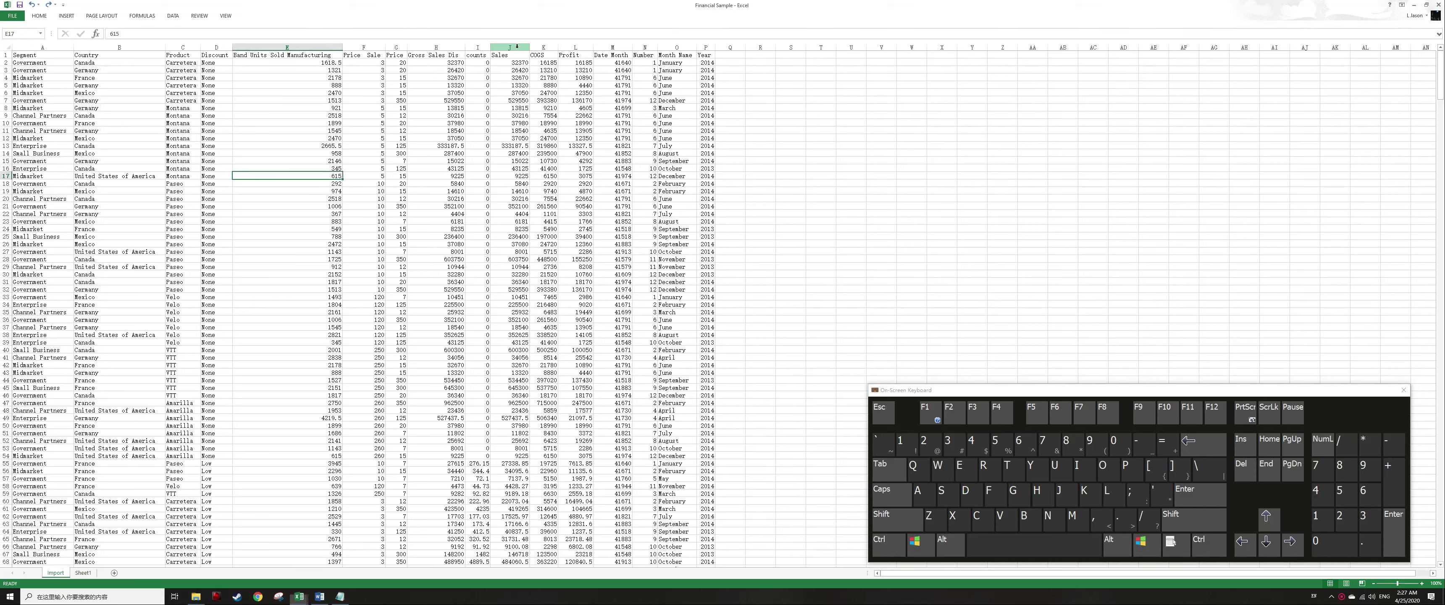
{"action": "left_click_drag", "start_coordinate": [495, 85], "coordinate": [494, 92]}
{"action": "left_click", "coordinate": [495, 77]}
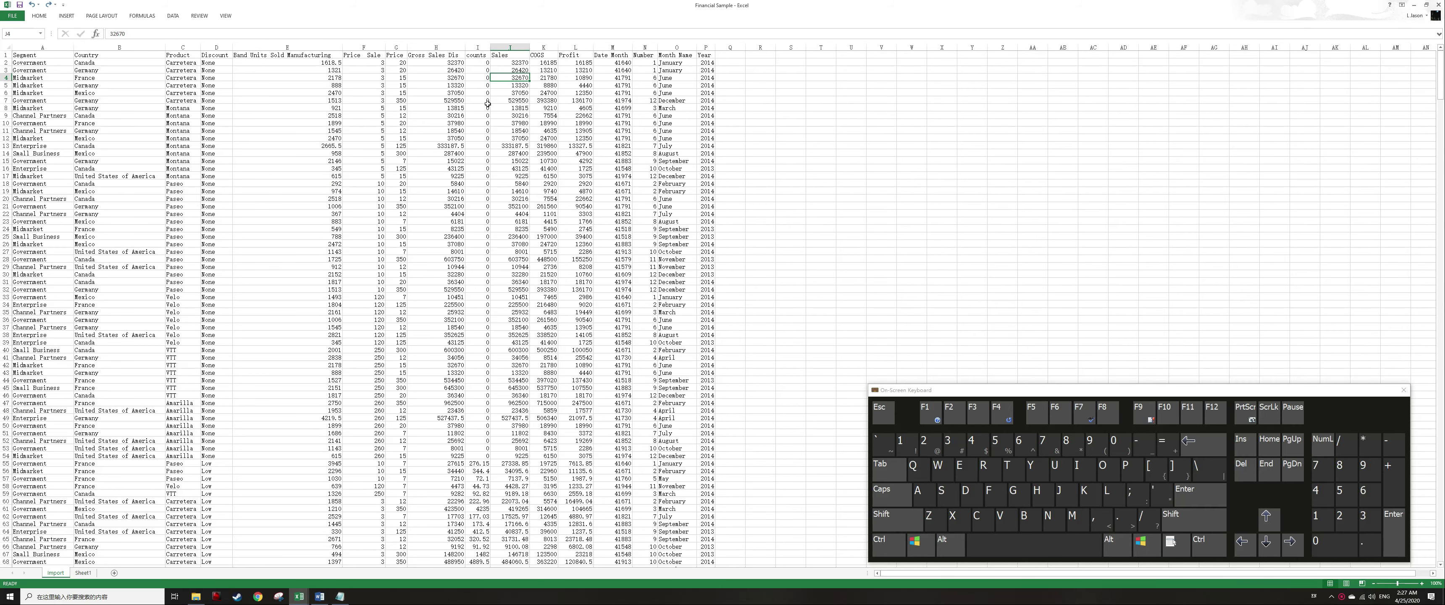
{"action": "left_click", "coordinate": [83, 573]}
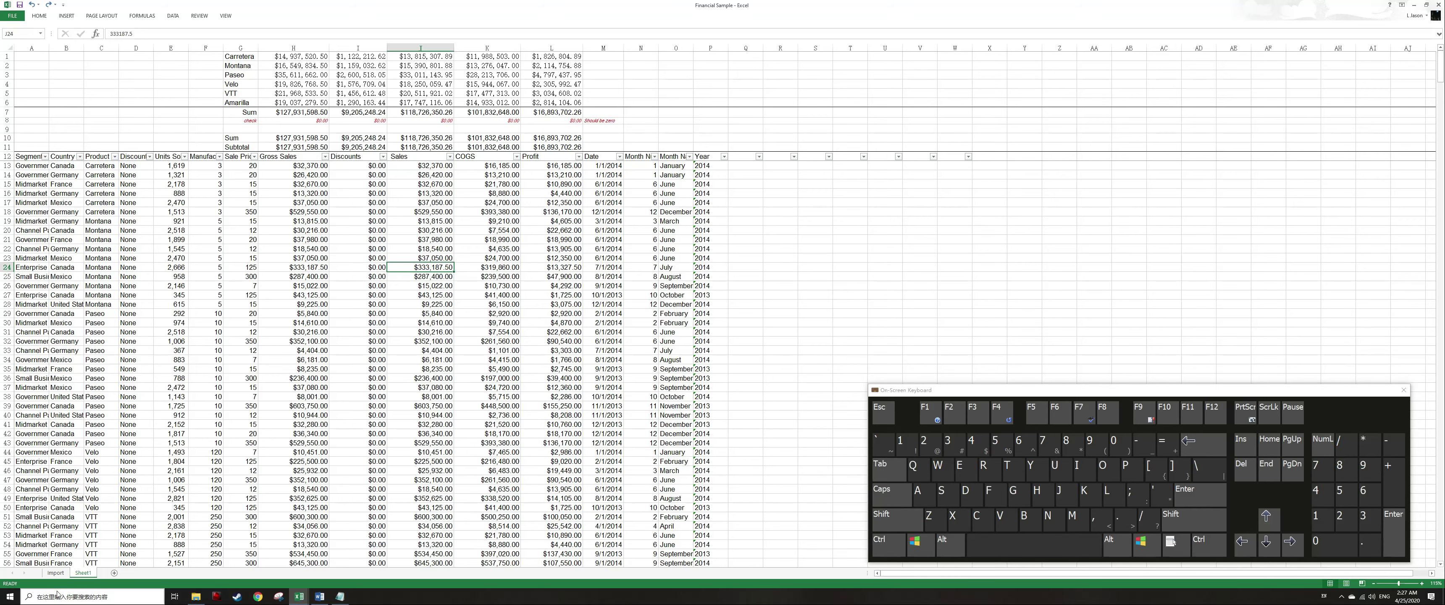
{"action": "left_click", "coordinate": [55, 573]}
{"action": "left_click", "coordinate": [329, 133]}
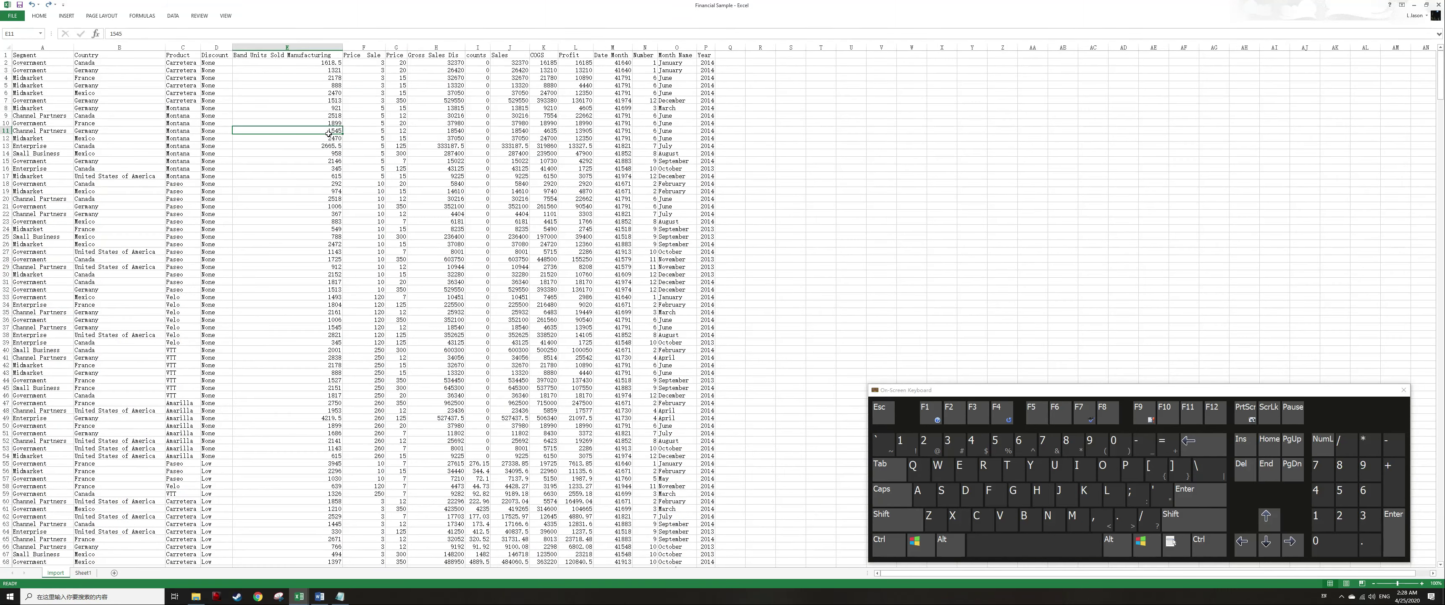
Insert two blank rows at the top of the Import sheet.
{"action": "key", "text": "ctrl+Home"}
{"action": "key", "text": "shift+space"}
{"action": "key", "text": "ctrl+shift+equal"}
{"action": "key", "text": "ctrl+shift+equal"}
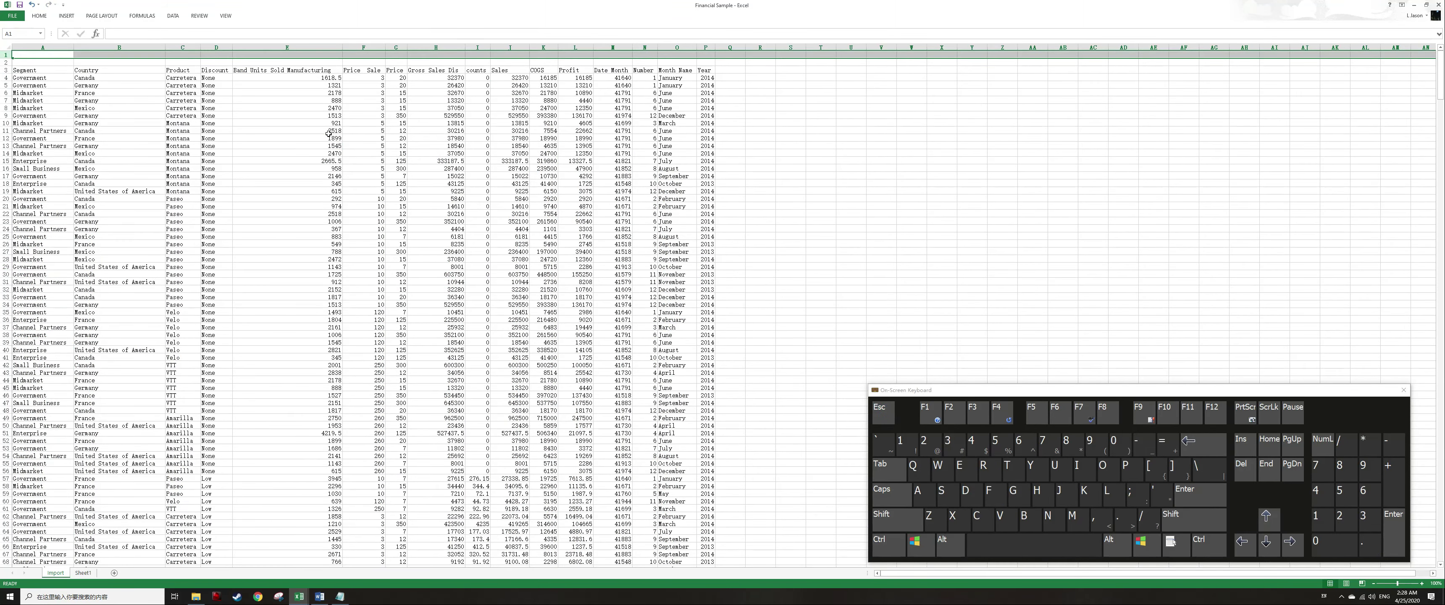
Enter the labels Sum and Subtotal in the two new top rows of column G.
{"action": "key", "text": "Right"}
{"action": "key", "text": "Right"}
{"action": "key", "text": "Right"}
{"action": "key", "text": "Right"}
{"action": "key", "text": "Right"}
{"action": "key", "text": "Right"}
{"action": "type", "text": "sU"}
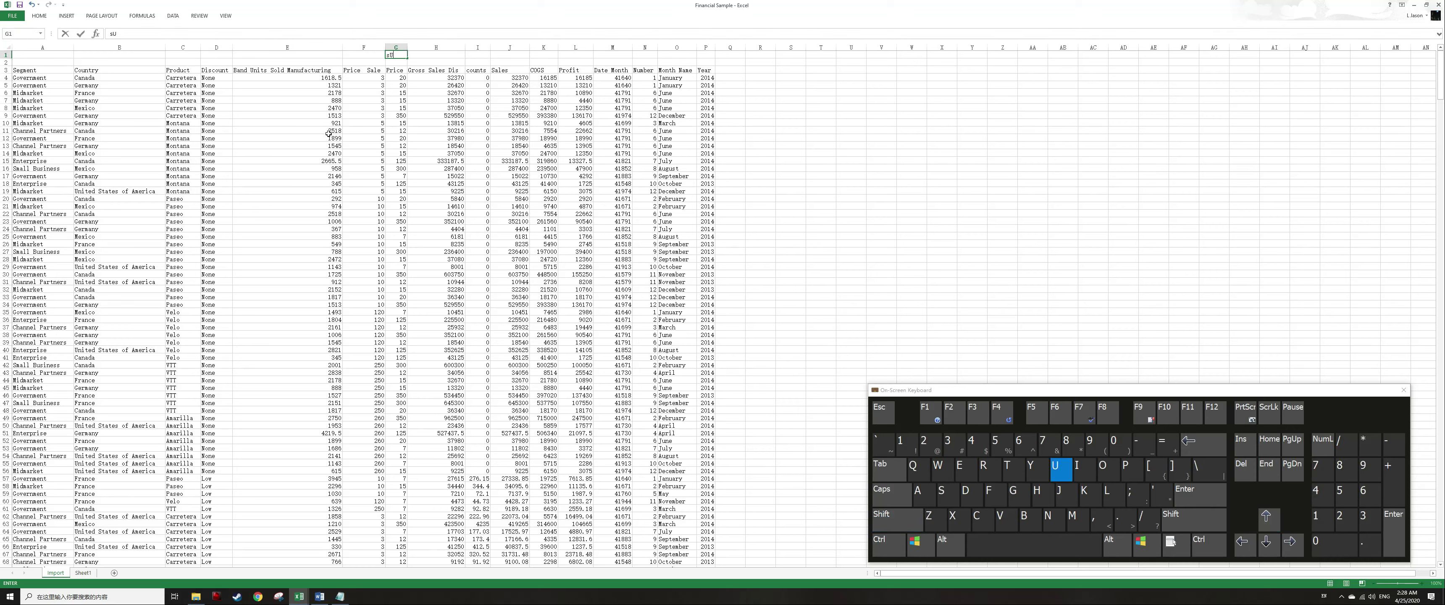
{"action": "type", "text": "m"}
{"action": "key", "text": "Return"}
{"action": "type", "text": "Subtotal"}
{"action": "key", "text": "Return"}
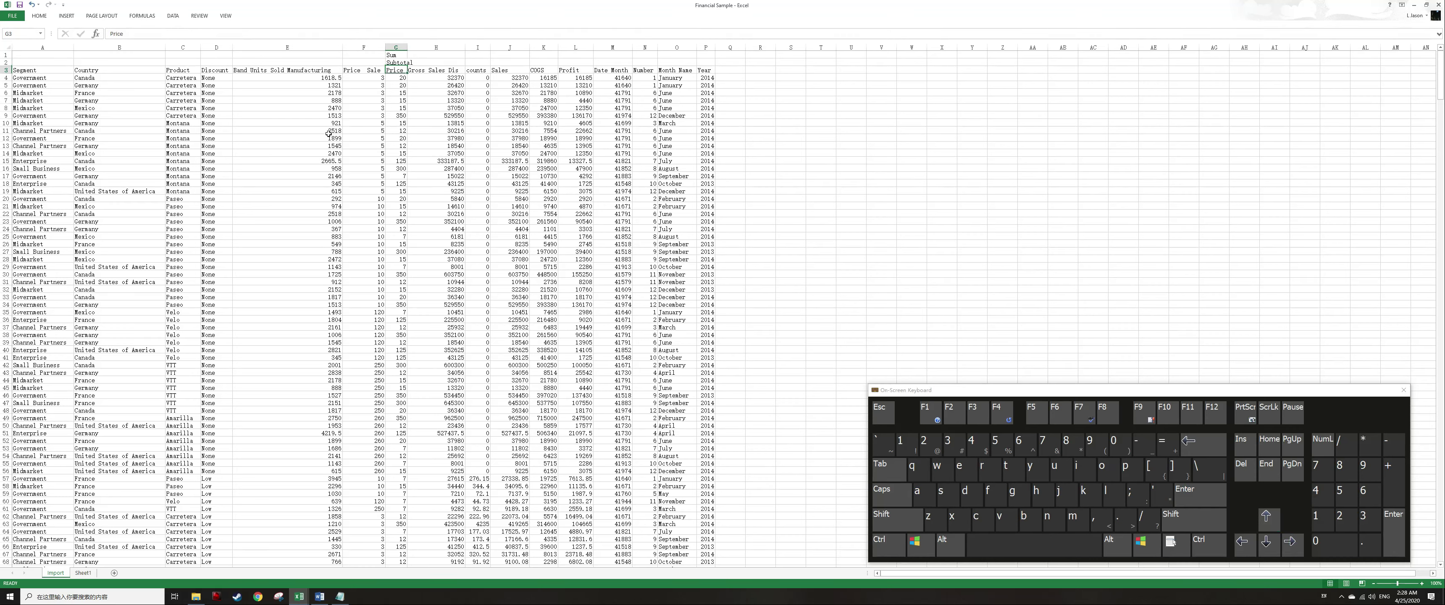
Enter a SUM formula in H1 totalling column H from row 3 down to the sheet's last row.
{"action": "key", "text": "Up"}
{"action": "key", "text": "Up"}
{"action": "key", "text": "Right"}
{"action": "type", "text": "=sum"}
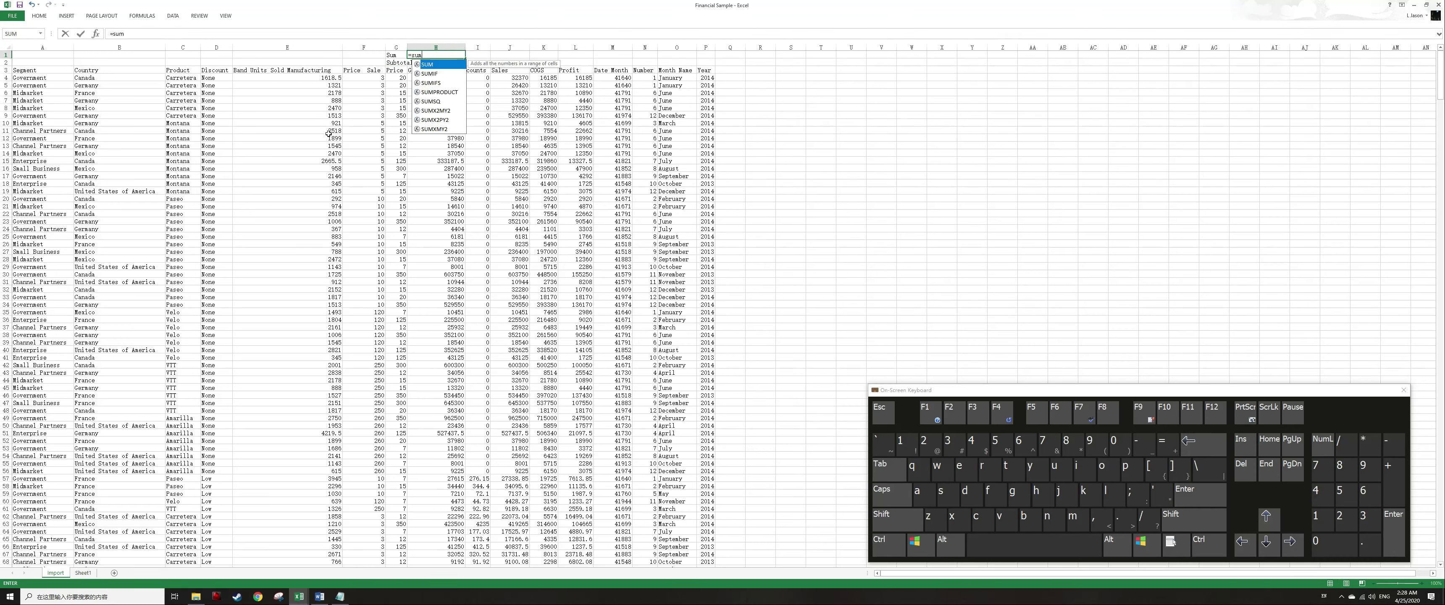
{"action": "type", "text": "("}
{"action": "key", "text": "Down"}
{"action": "key", "text": "Down"}
{"action": "key", "text": "ctrl+shift+Down"}
{"action": "key", "text": "ctrl+shift+Down"}
{"action": "key", "text": "Return"}
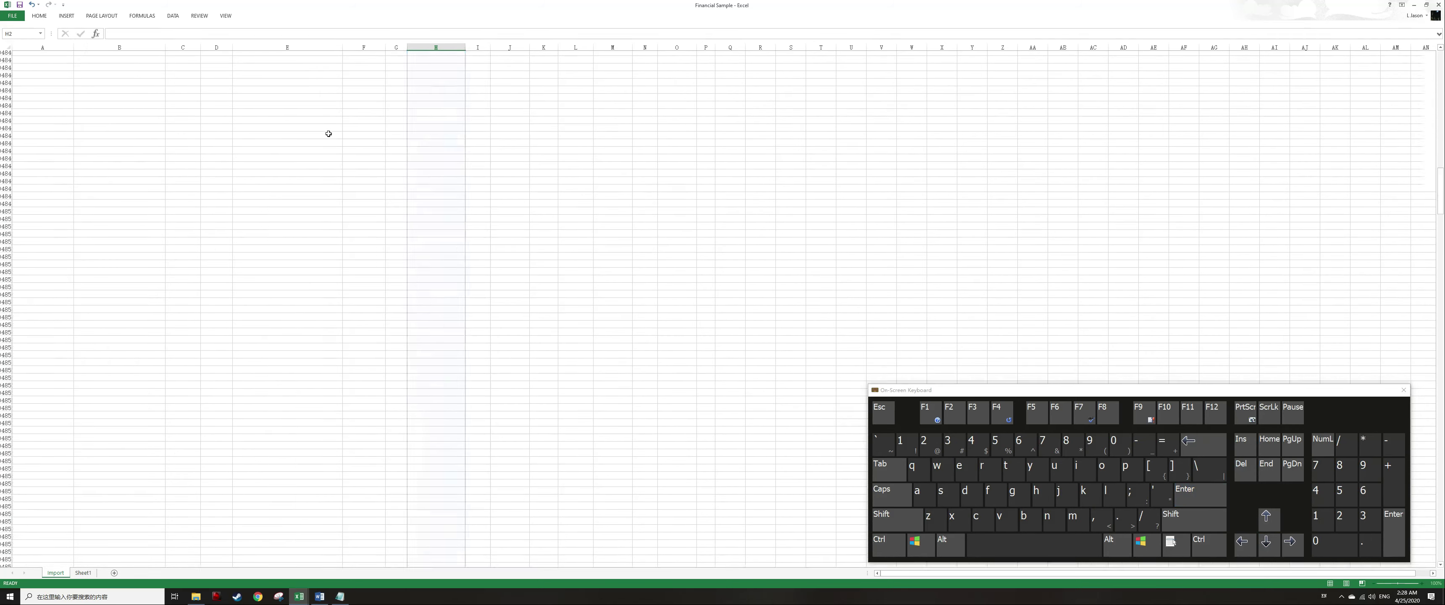
Enter a SUBTOTAL formula with function 9 in H2 over the same column H range.
{"action": "type", "text": "=subtotal"}
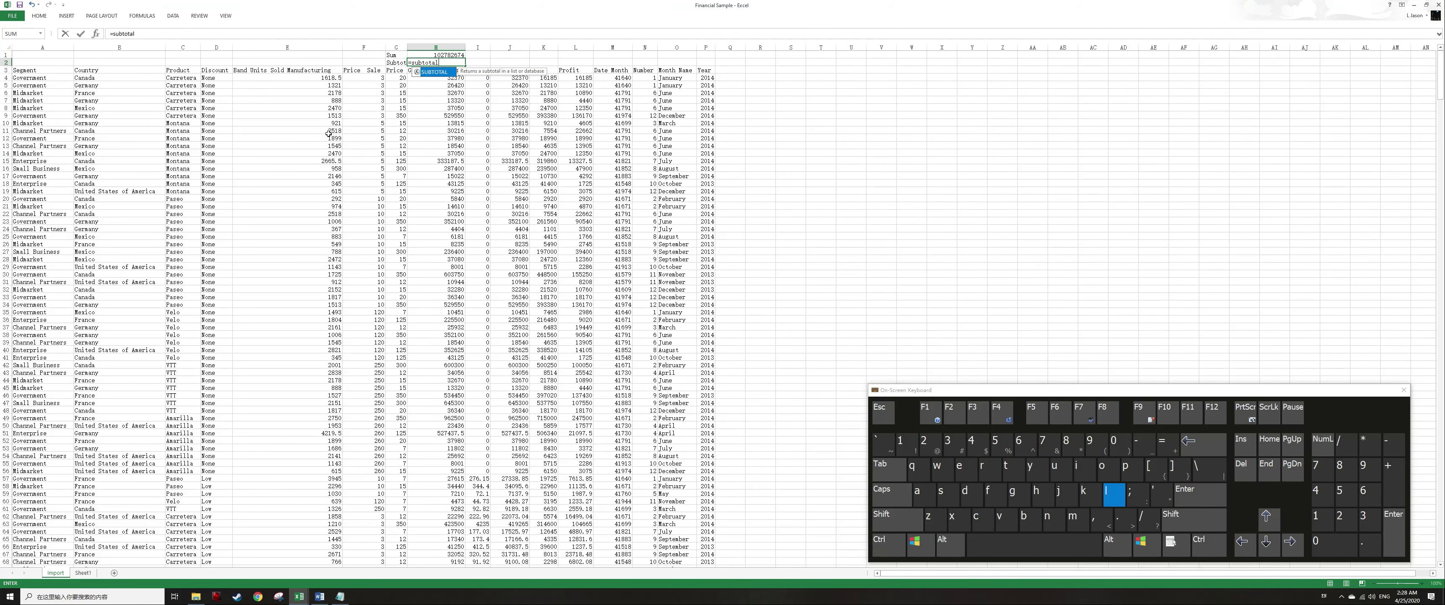
{"action": "type", "text": "(9,"}
{"action": "key", "text": "Down"}
{"action": "key", "text": "ctrl+shift+Down"}
{"action": "key", "text": "ctrl+shift+Down"}
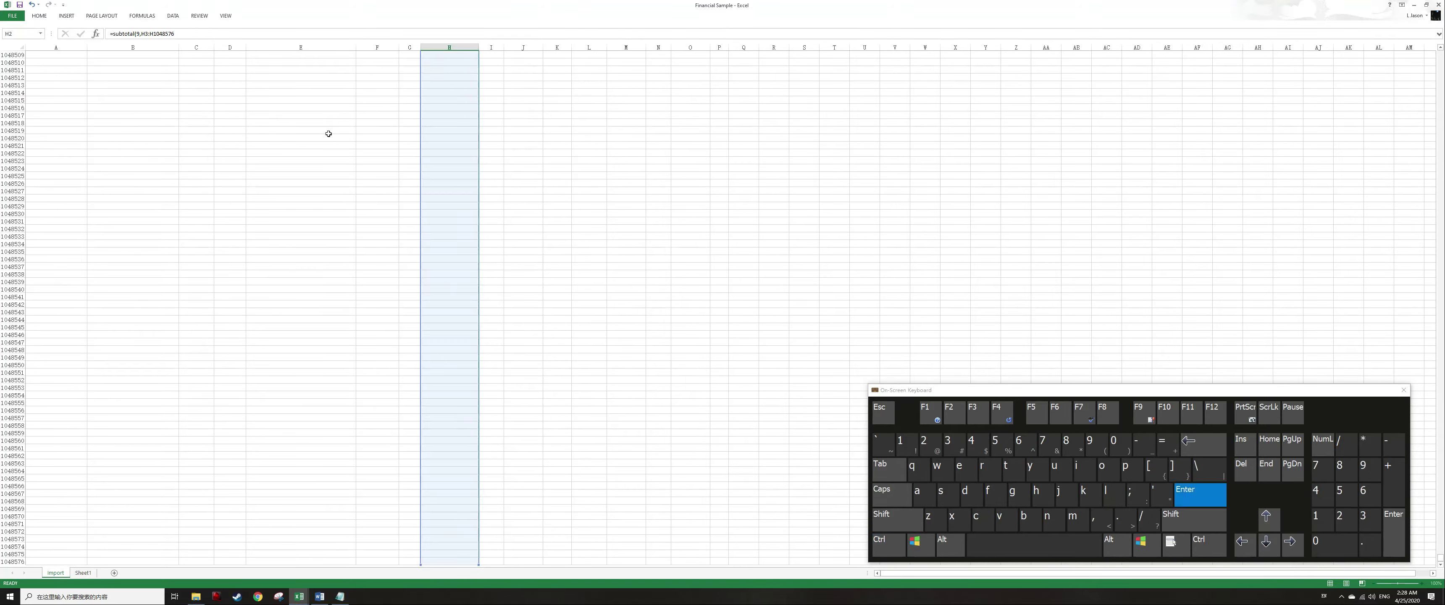
{"action": "key", "text": "Return"}
Copy the Sum and Subtotal formulas from H1:H2 across to columns I through L.
{"action": "key", "text": "Up"}
{"action": "key", "text": "Up"}
{"action": "key", "text": "shift+Down"}
{"action": "key", "text": "ctrl+c"}
{"action": "key", "text": "Right"}
{"action": "key", "text": "shift+Right"}
{"action": "key", "text": "shift+Right"}
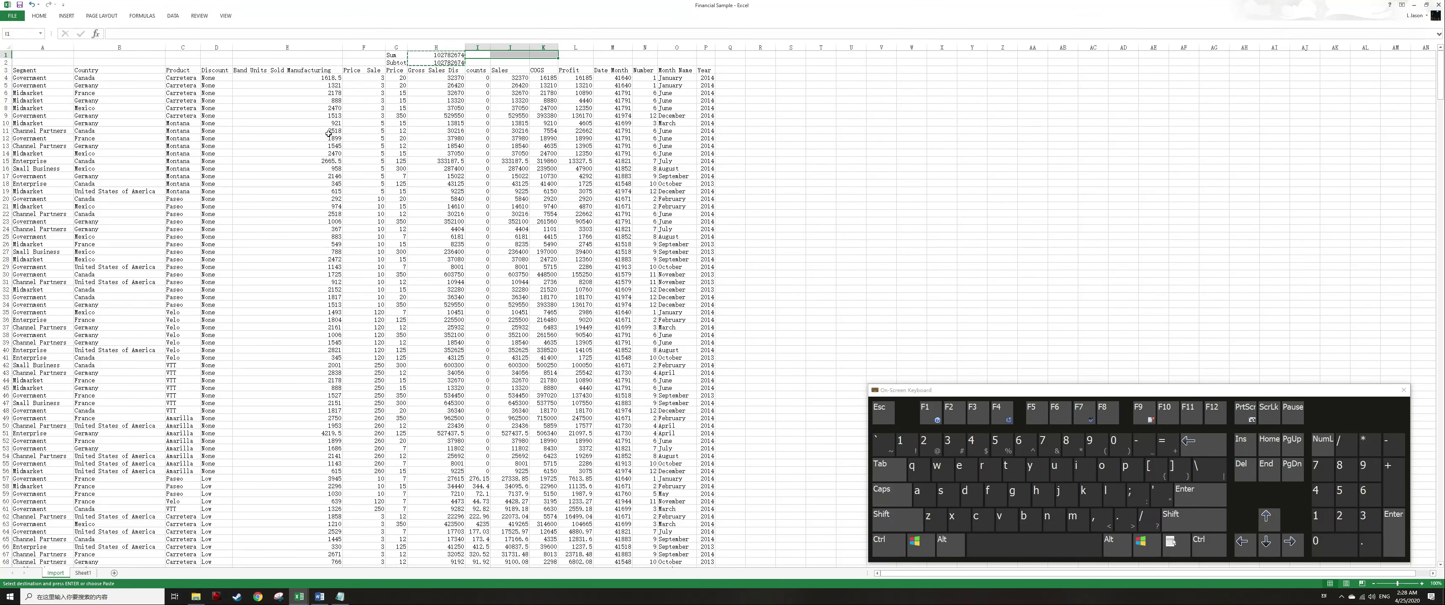
{"action": "key", "text": "shift+Right"}
{"action": "key", "text": "Return"}
Format columns H through L as Currency.
{"action": "key", "text": "Left"}
{"action": "key", "text": "ctrl+shift+Down"}
{"action": "key", "text": "shift+Right"}
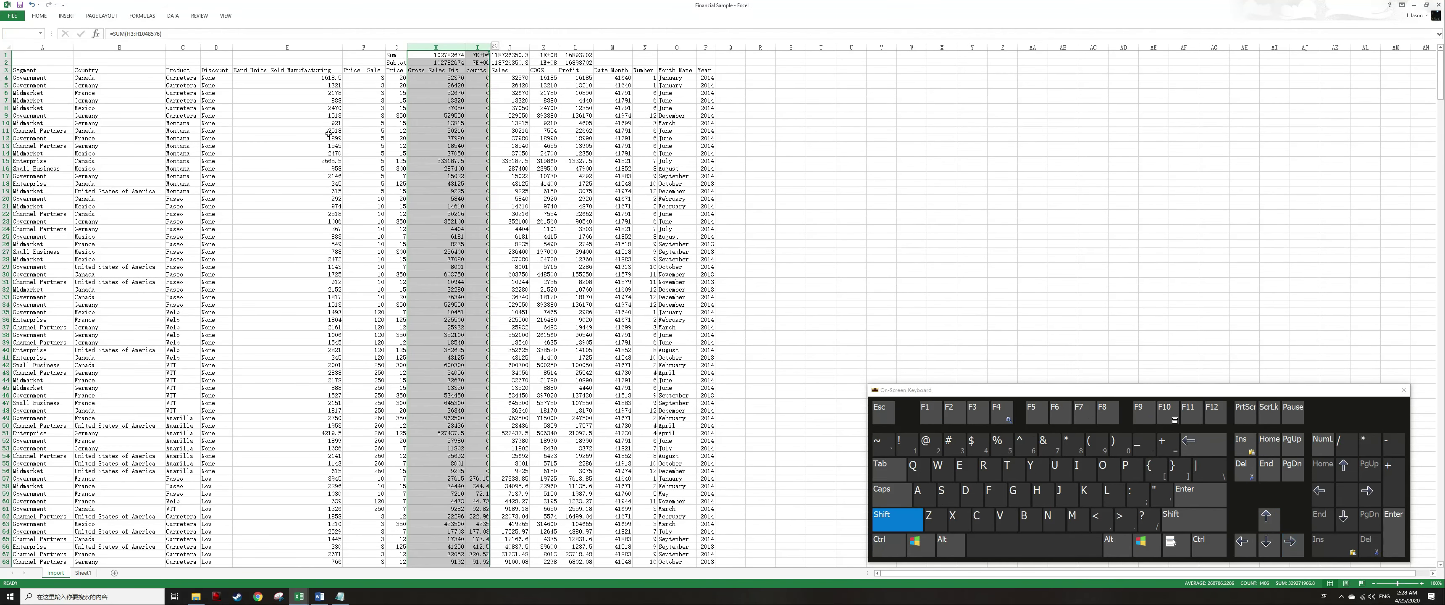
{"action": "key", "text": "shift+Right"}
{"action": "key", "text": "shift+Right"}
{"action": "key", "text": "shift+Right"}
{"action": "key", "text": "ctrl+1"}
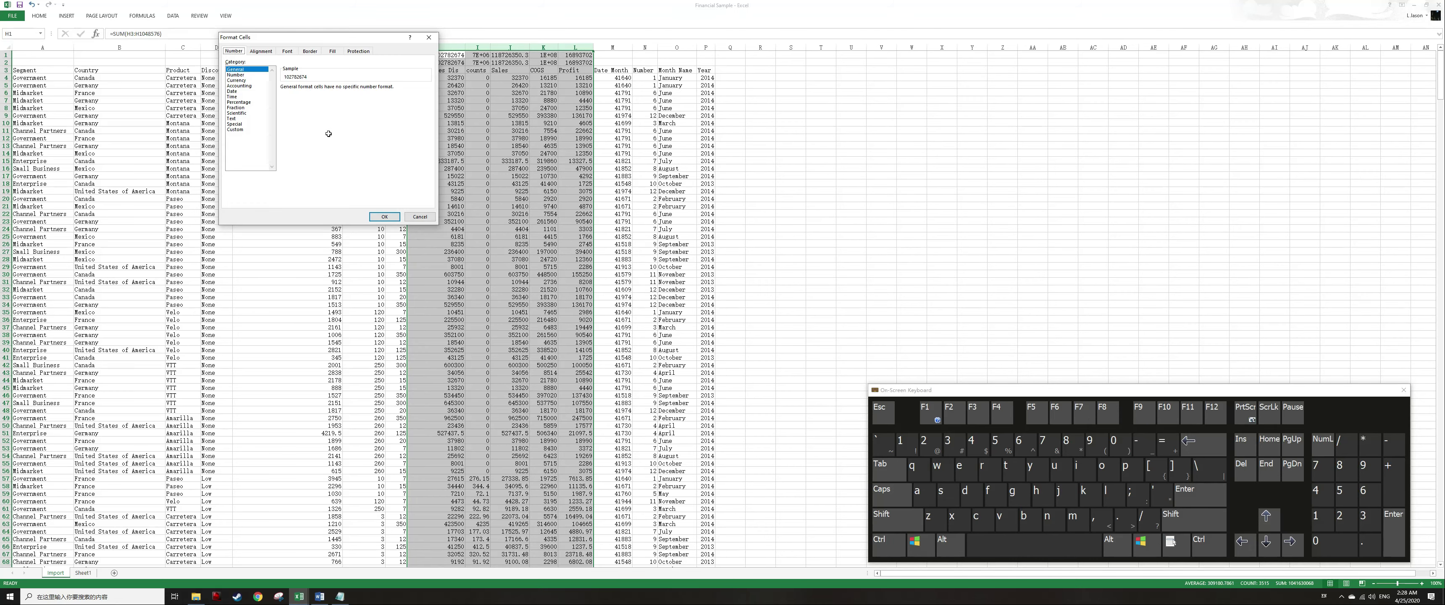
{"action": "key", "text": "Tab"}
{"action": "key", "text": "Down"}
{"action": "key", "text": "Down"}
{"action": "key", "text": "Return"}
Format the Date column as Date.
{"action": "key", "text": "Right"}
{"action": "key", "text": "Right"}
{"action": "key", "text": "Right"}
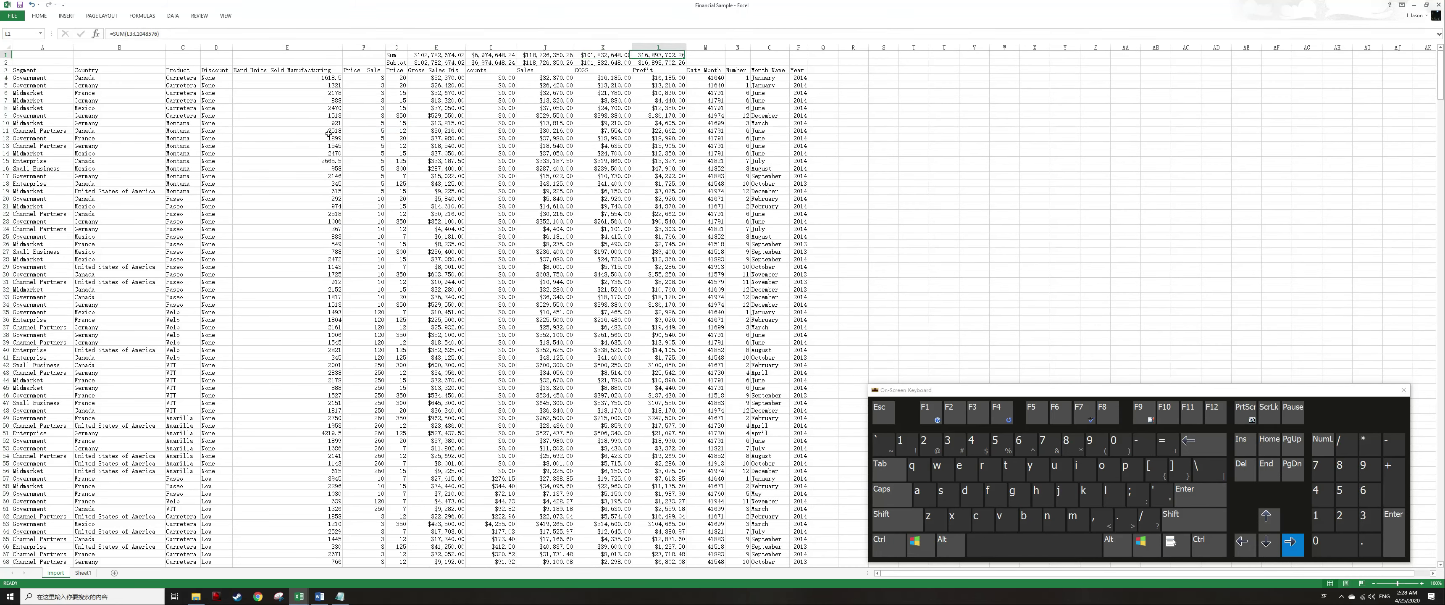
{"action": "key", "text": "Right"}
{"action": "key", "text": "ctrl+space"}
{"action": "key", "text": "ctrl+1"}
{"action": "key", "text": "alt+c"}
{"action": "key", "text": "d"}
{"action": "key", "text": "Return"}
{"action": "key", "text": "Escape"}
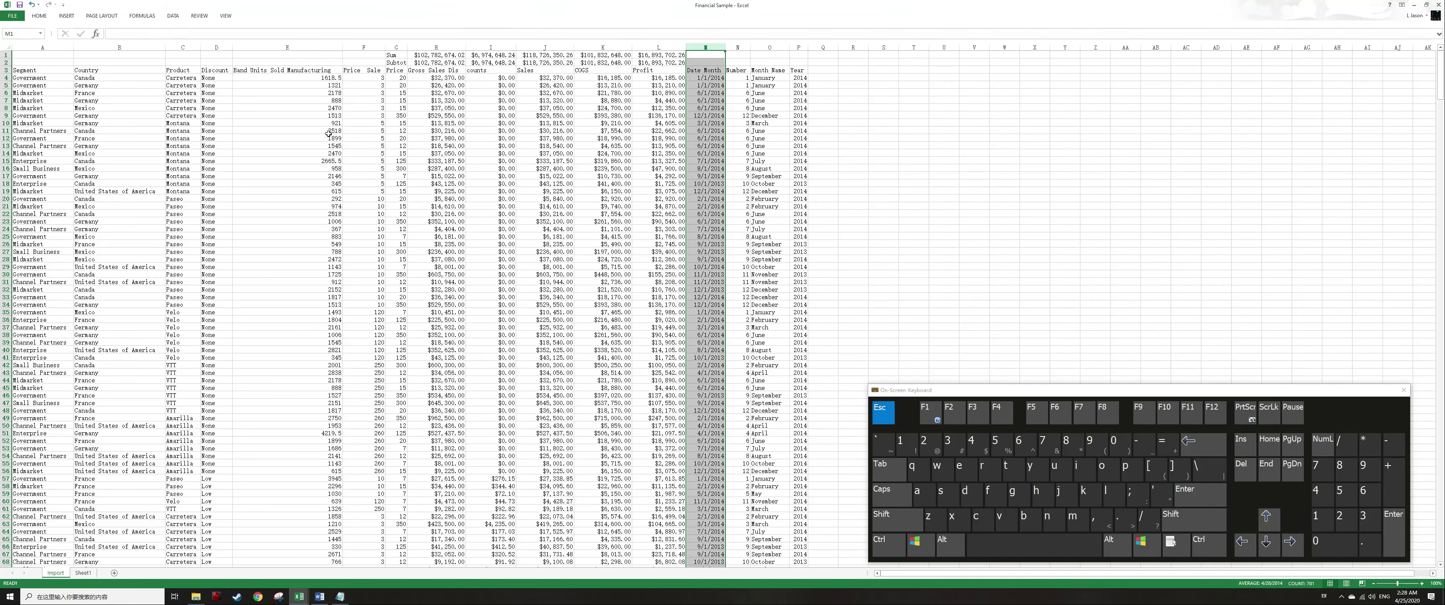
Format the Units Sold column as Number with 0 decimal places and a thousands separator.
{"action": "key", "text": "Left"}
{"action": "key", "text": "Left"}
{"action": "key", "text": "Left"}
{"action": "key", "text": "Left"}
{"action": "key", "text": "Left"}
{"action": "key", "text": "Left"}
{"action": "key", "text": "Left"}
{"action": "key", "text": "Left"}
{"action": "key", "text": "ctrl+space"}
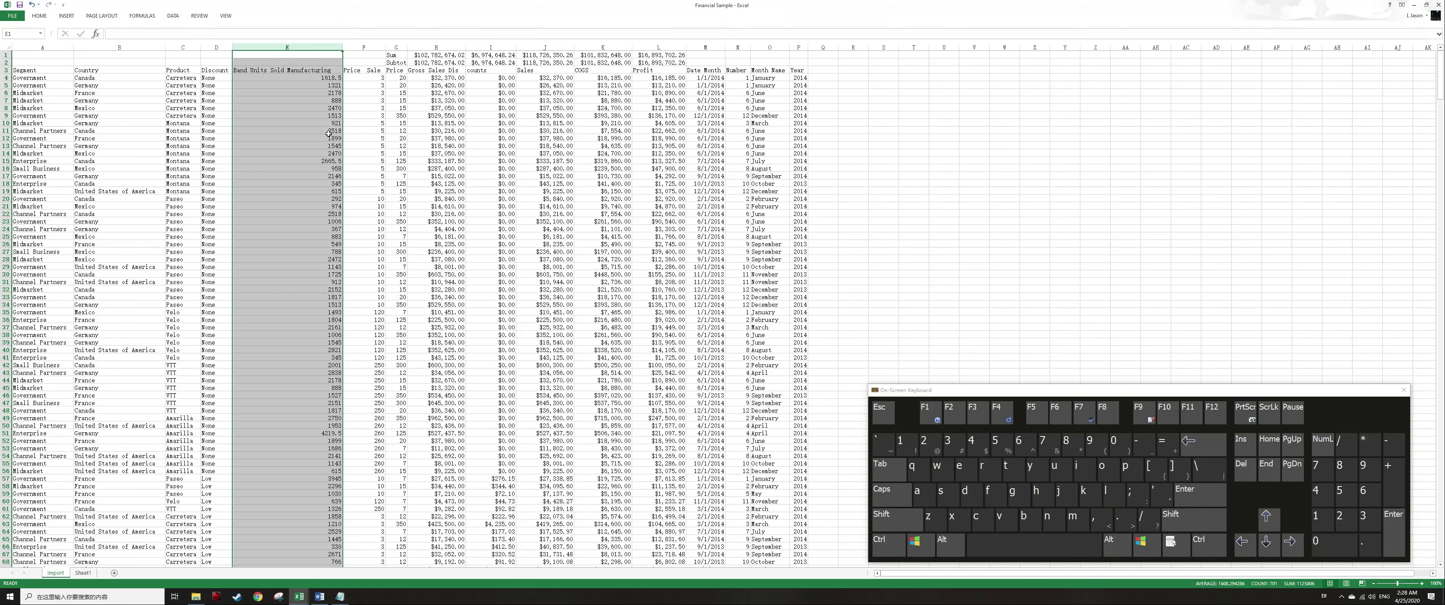
{"action": "key", "text": "ctrl+1"}
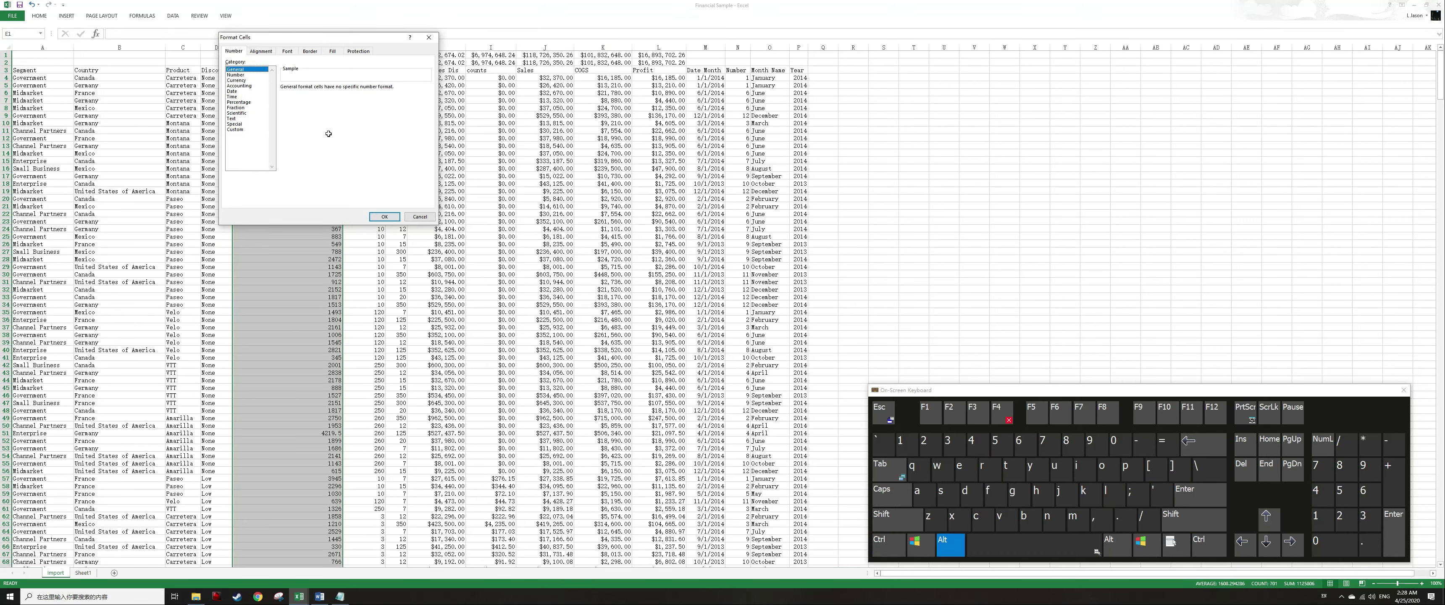
{"action": "key", "text": "alt+c"}
{"action": "type", "text": "n"}
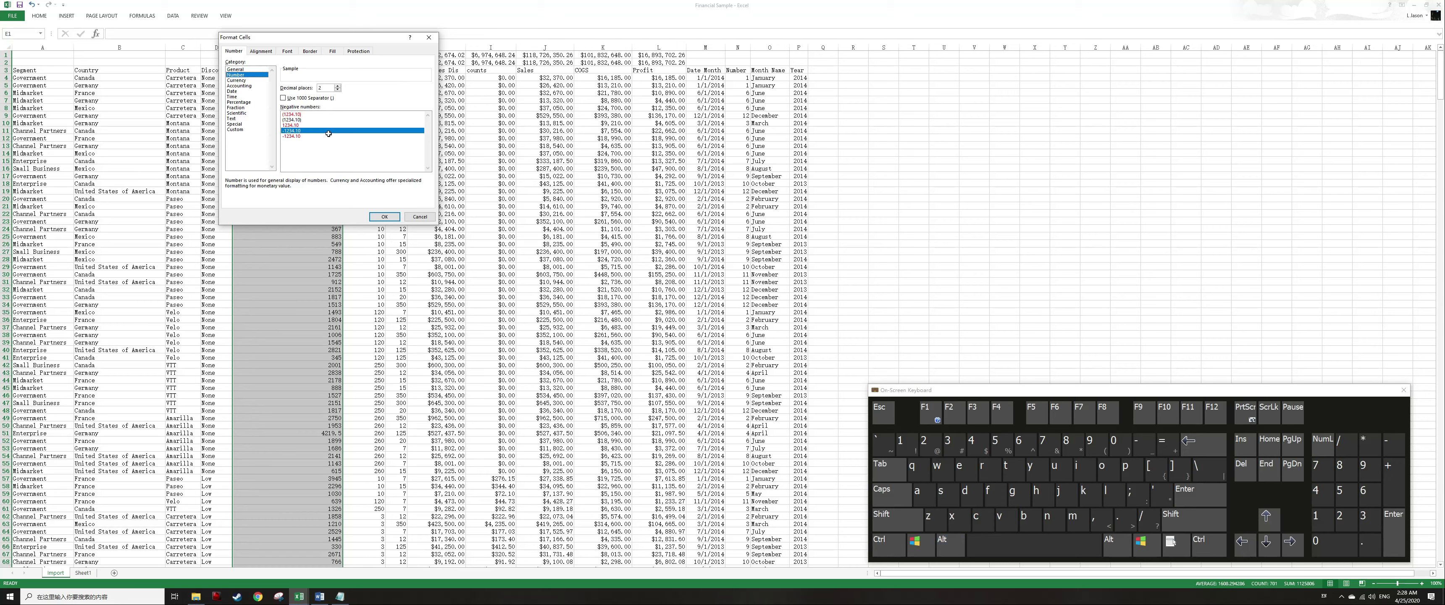
{"action": "type", "text": "0"}
{"action": "key", "text": "alt+u"}
{"action": "key", "text": "Return"}
Add top and bottom borders to the header row.
{"action": "key", "text": "Escape"}
{"action": "key", "text": "Down"}
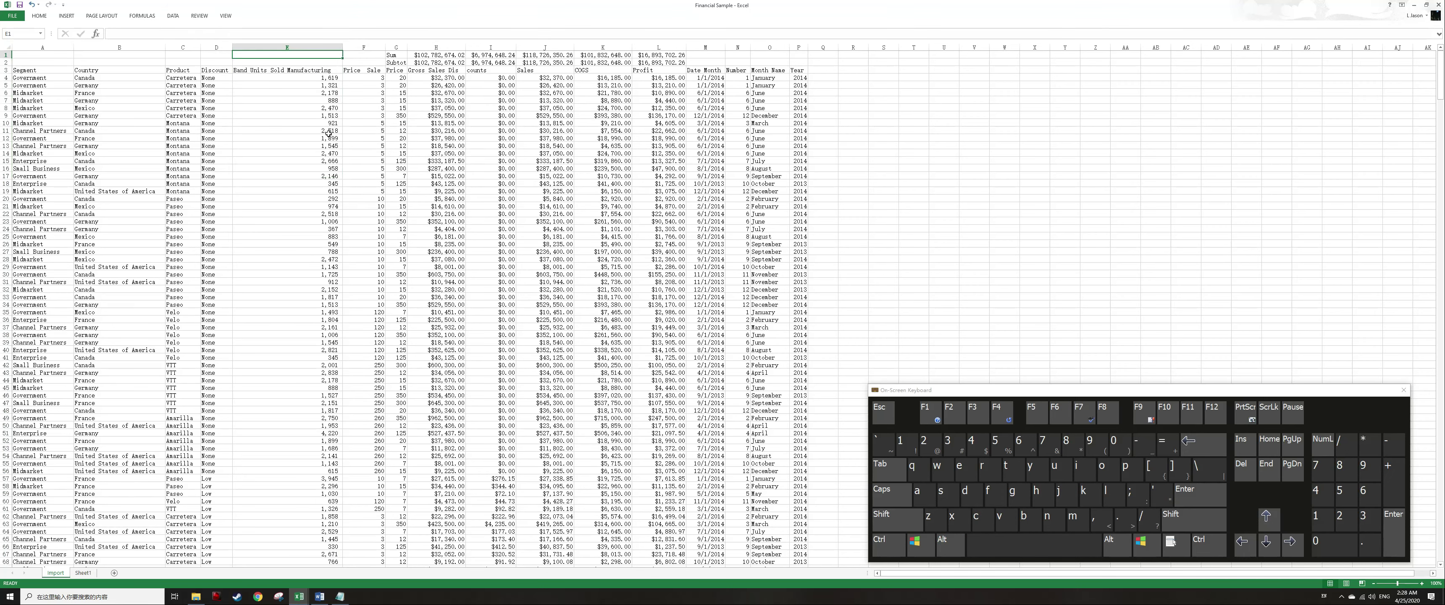
{"action": "key", "text": "Down"}
{"action": "key", "text": "shift+space"}
{"action": "key", "text": "alt+h"}
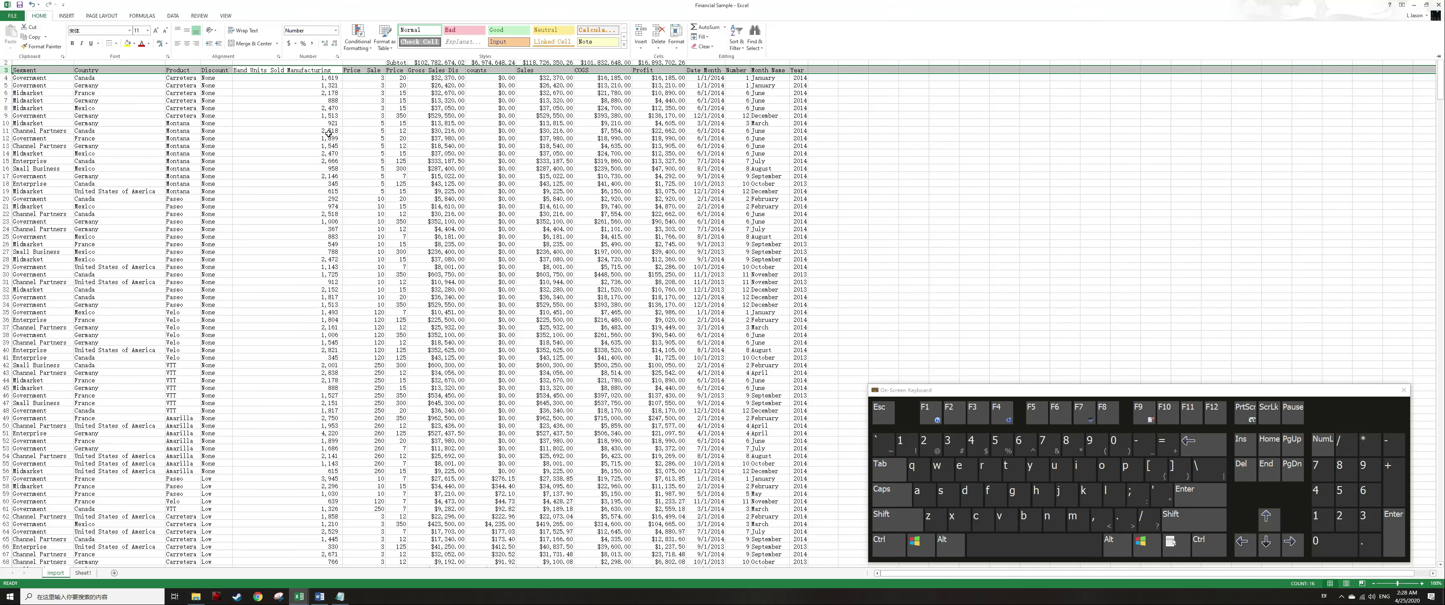
{"action": "key", "text": "b"}
{"action": "key", "text": "o"}
{"action": "key", "text": "alt+h"}
{"action": "key", "text": "h"}
{"action": "key", "text": "Up"}
{"action": "key", "text": "b"}
{"action": "key", "text": "p"}
{"action": "key", "text": "Up"}
{"action": "key", "text": "Up"}
{"action": "key", "text": "Left"}
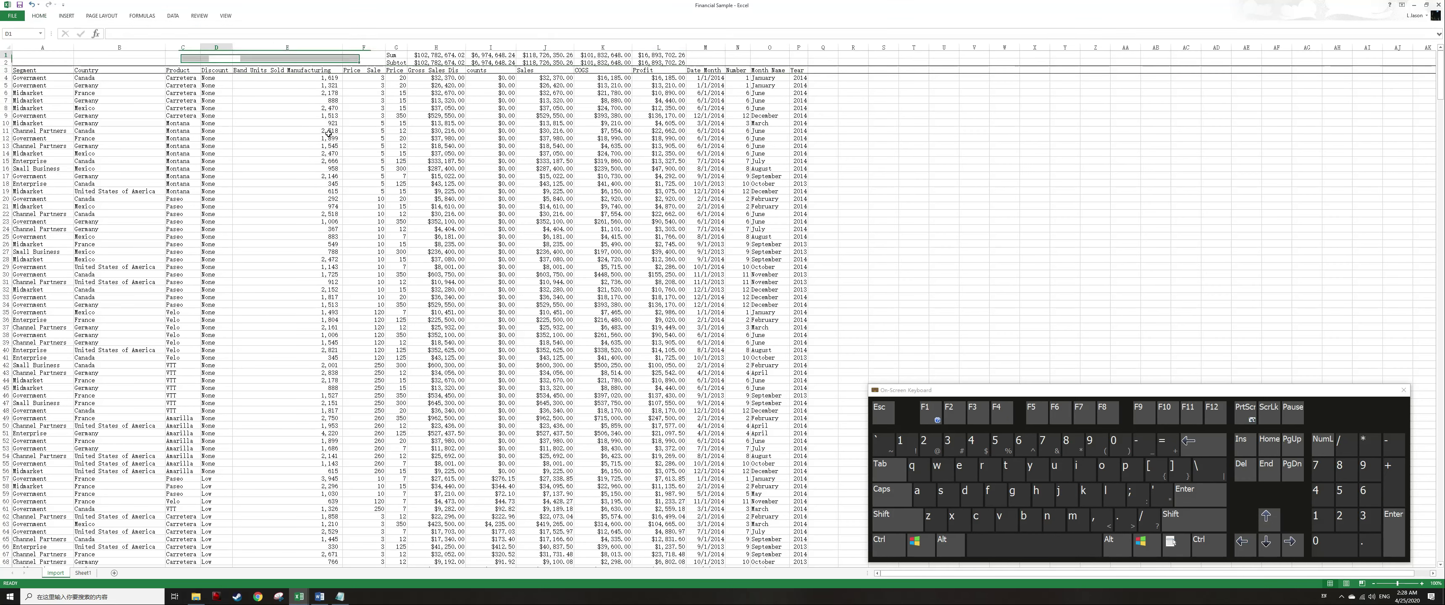
Copy the Product column's entries and paste them into column S beside the data.
{"action": "key", "text": "shift+space"}
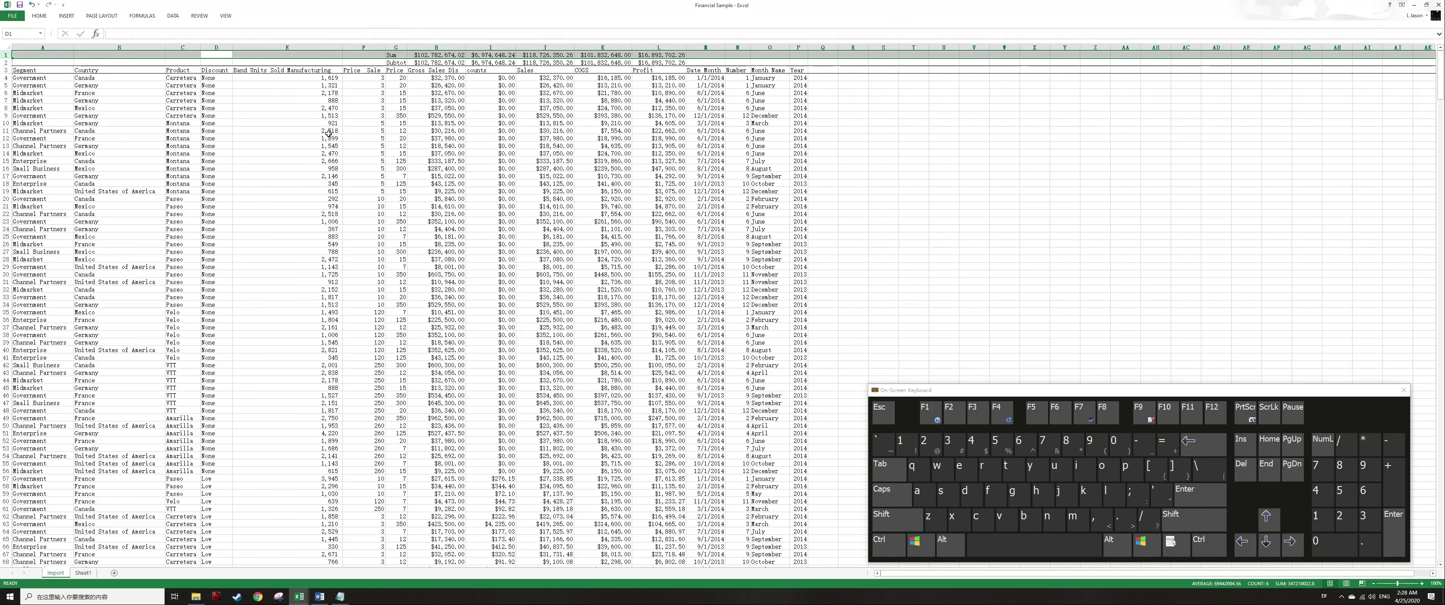
{"action": "key", "text": "Left"}
{"action": "key", "text": "Left"}
{"action": "key", "text": "Left"}
{"action": "key", "text": "ctrl+Down"}
{"action": "key", "text": "Down"}
{"action": "key", "text": "Right"}
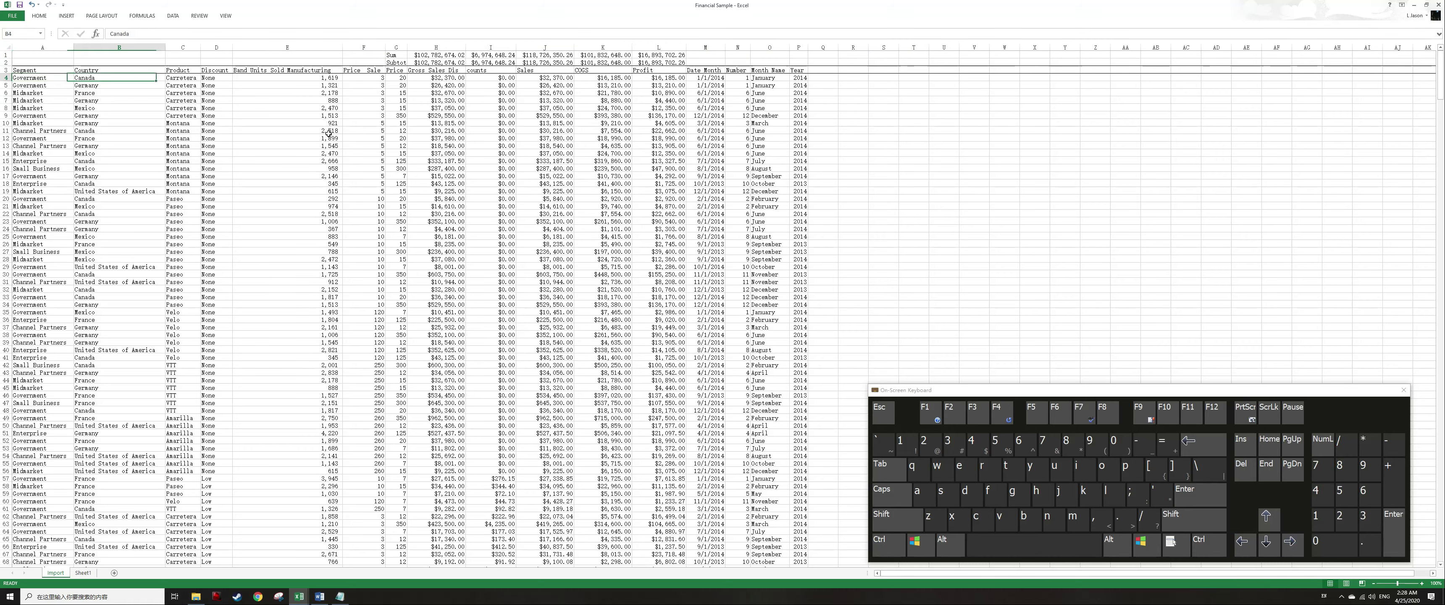
{"action": "key", "text": "Right"}
{"action": "key", "text": "ctrl+shift+Down"}
{"action": "key", "text": "ctrl+c"}
{"action": "key", "text": "Up"}
{"action": "key", "text": "Up"}
{"action": "key", "text": "Up"}
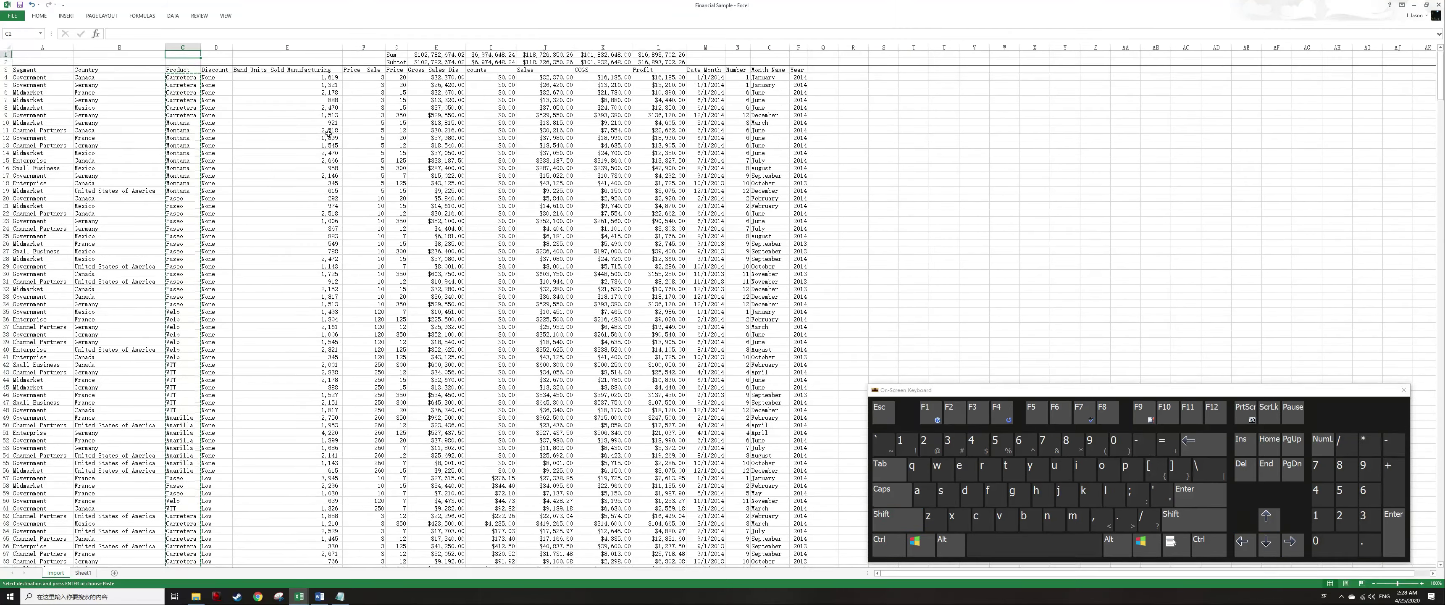
{"action": "key", "text": "Down"}
{"action": "key", "text": "Down"}
{"action": "key", "text": "ctrl+Right"}
{"action": "key", "text": "Right"}
{"action": "key", "text": "Right"}
{"action": "key", "text": "Down"}
{"action": "key", "text": "ctrl+v"}
{"action": "key", "text": "Escape"}
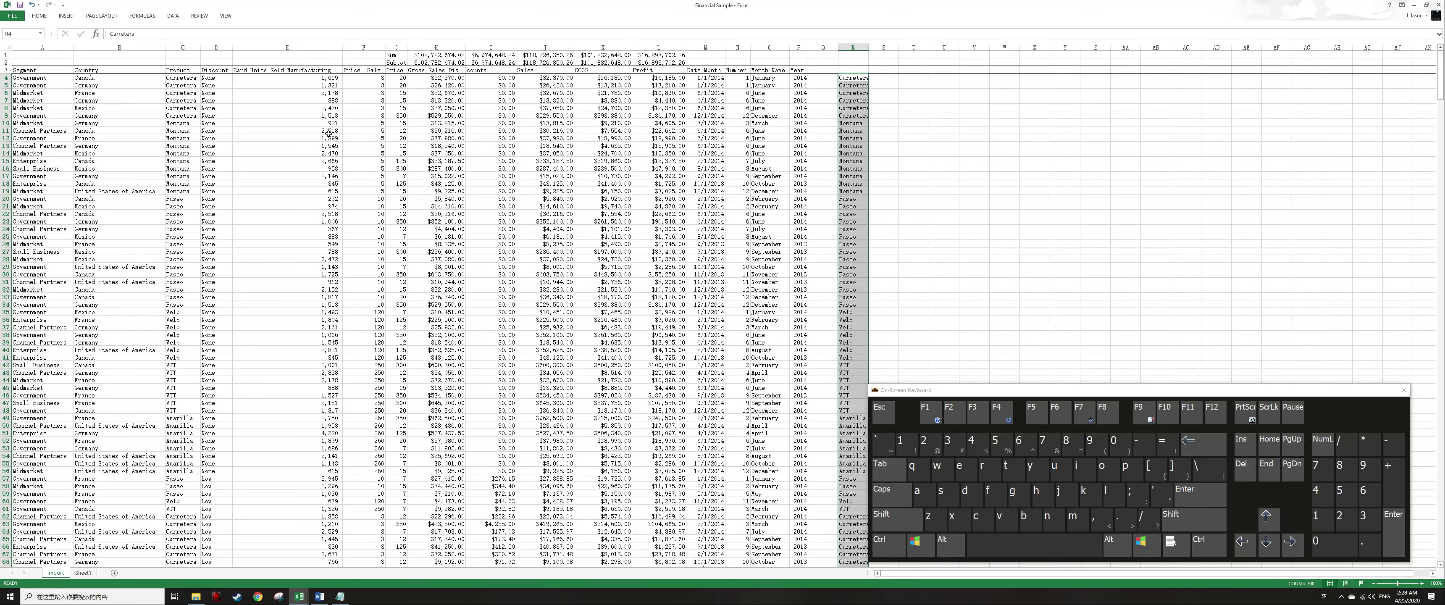
Remove duplicates from the pasted product list in column S.
{"action": "key", "text": "alt"}
{"action": "key", "text": "a"}
{"action": "key", "text": "m"}
{"action": "key", "text": "Return"}
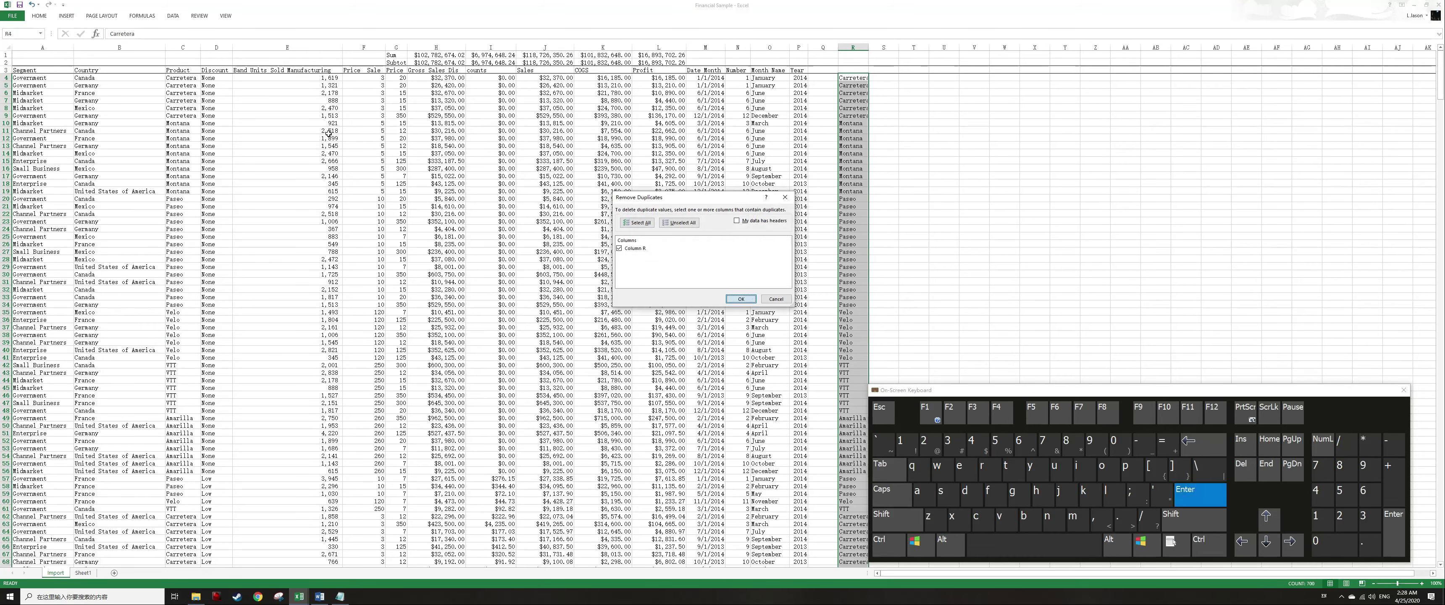
{"action": "key", "text": "Return"}
Insert three blank rows at the top of the sheet.
{"action": "key", "text": "ctrl+Home"}
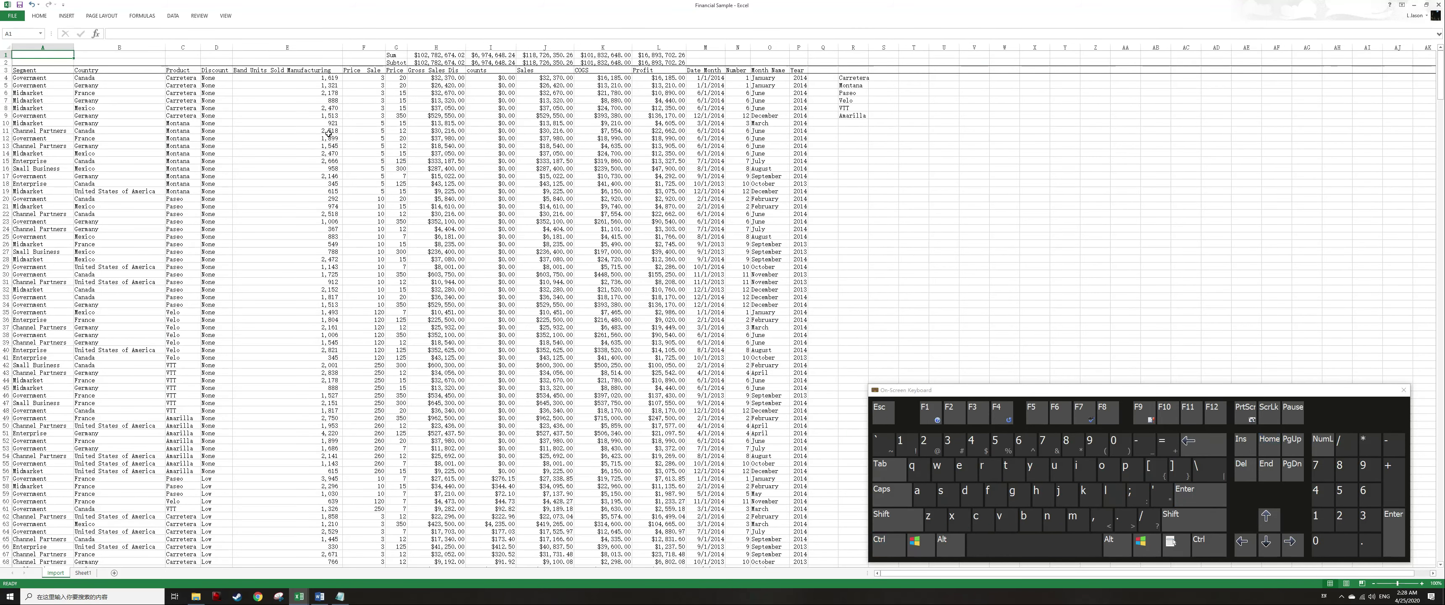
{"action": "key", "text": "shift+space"}
{"action": "key", "text": "ctrl+shift+plus"}
{"action": "key", "text": "ctrl+shift+plus"}
{"action": "key", "text": "ctrl+shift+plus"}
{"action": "key", "text": "ctrl+shift+plus"}
{"action": "key", "text": "ctrl+shift+plus"}
{"action": "key", "text": "ctrl+shift+plus"}
{"action": "key", "text": "ctrl+shift+plus"}
{"action": "key", "text": "ctrl+shift+plus"}
{"action": "key", "text": "ctrl+shift+plus"}
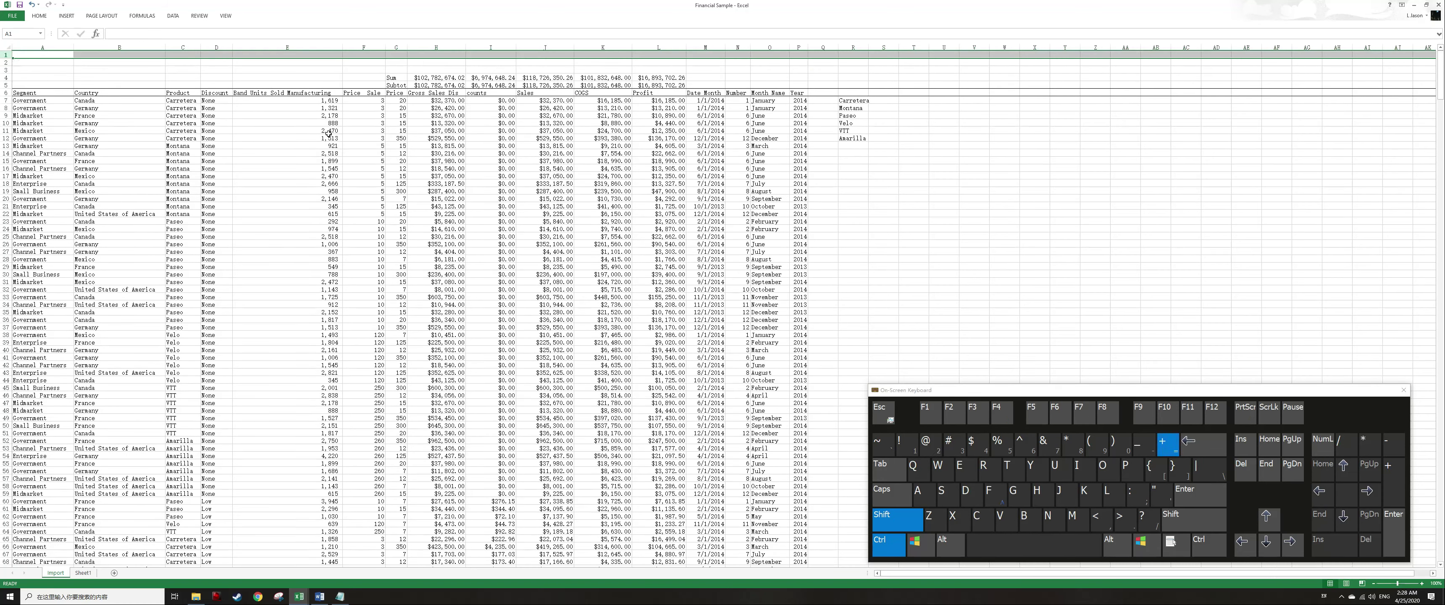
Move the unique product list from column S into column G at the top of the sheet.
{"action": "key", "text": "ctrl+Down"}
{"action": "key", "text": "Down"}
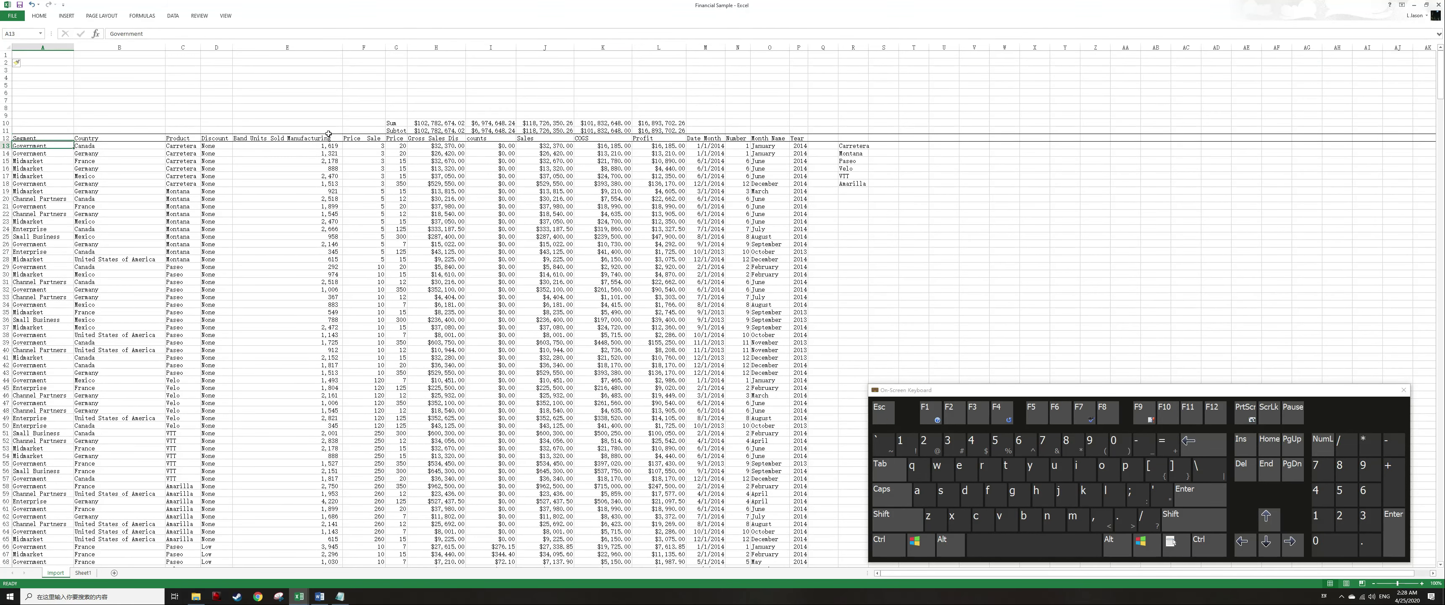
{"action": "key", "text": "ctrl+Right"}
{"action": "key", "text": "ctrl+Right"}
{"action": "key", "text": "ctrl+shift+Down"}
{"action": "key", "text": "ctrl+x"}
{"action": "key", "text": "ctrl+Home"}
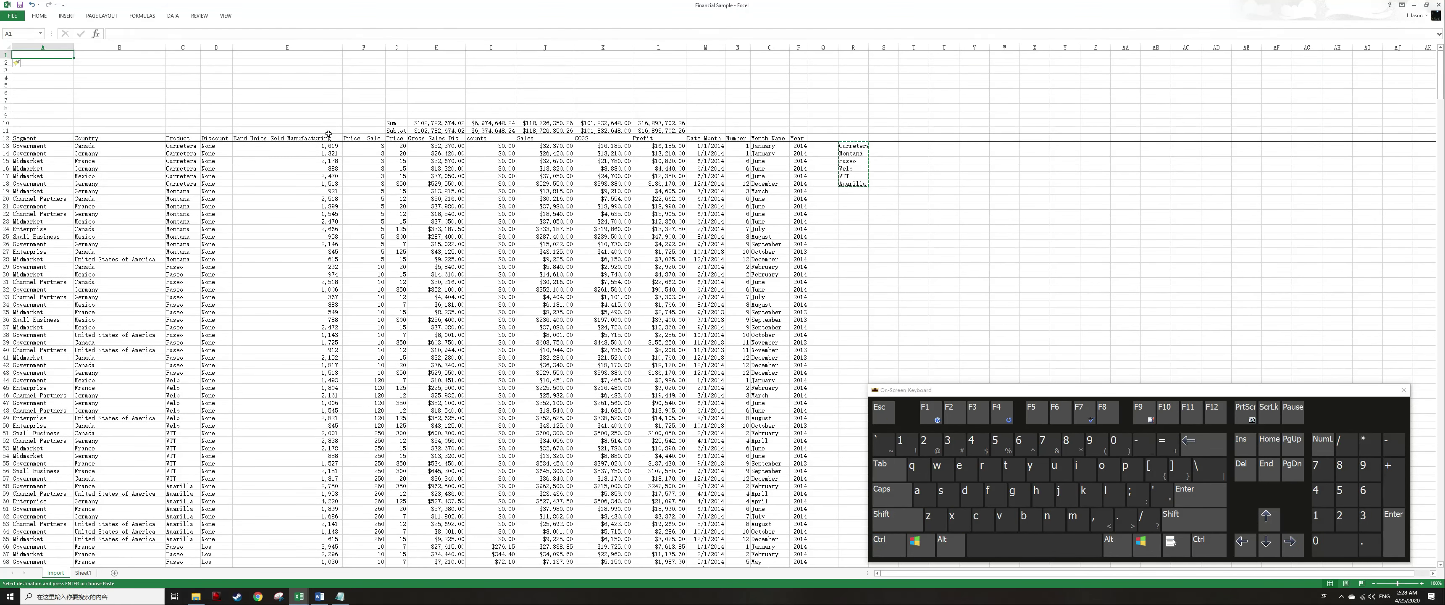
{"action": "key", "text": "Right"}
{"action": "key", "text": "Right"}
{"action": "key", "text": "Right"}
{"action": "key", "text": "Right"}
{"action": "key", "text": "Right"}
{"action": "key", "text": "Right"}
{"action": "key", "text": "ctrl+v"}
Start a SUMIF in H1 using the absolute Product column range as range and G1 as criteria.
{"action": "key", "text": "Right"}
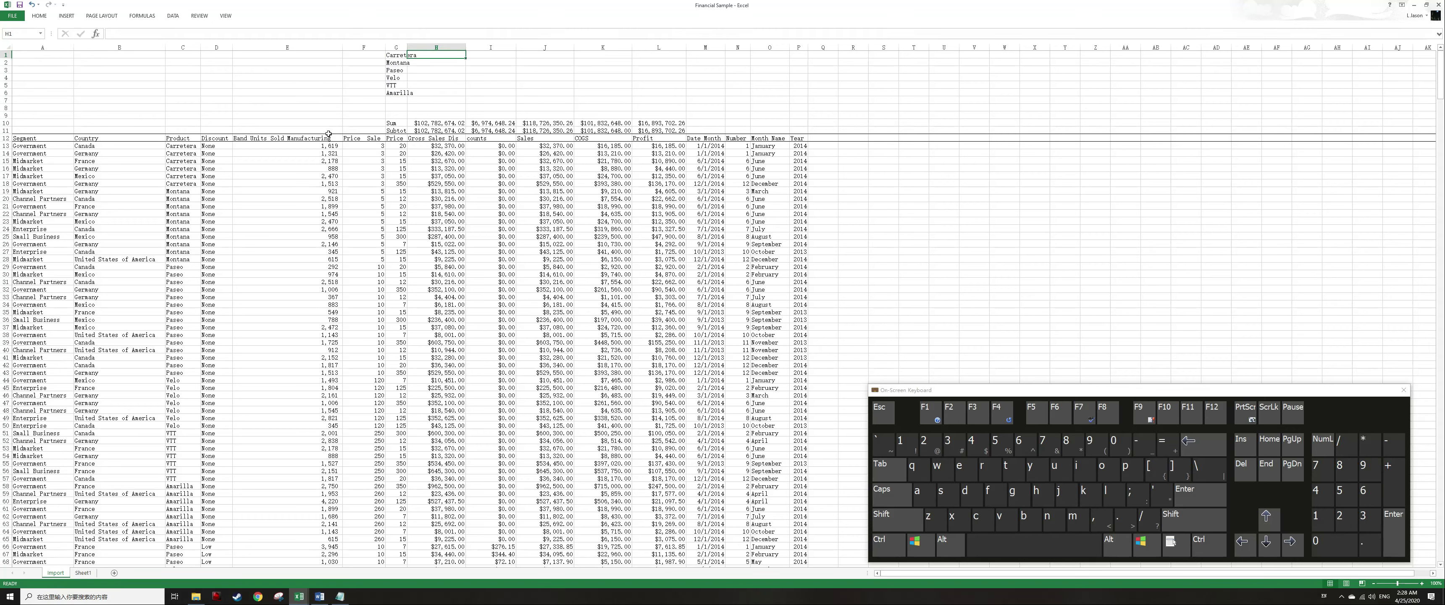
{"action": "type", "text": "=sumif("}
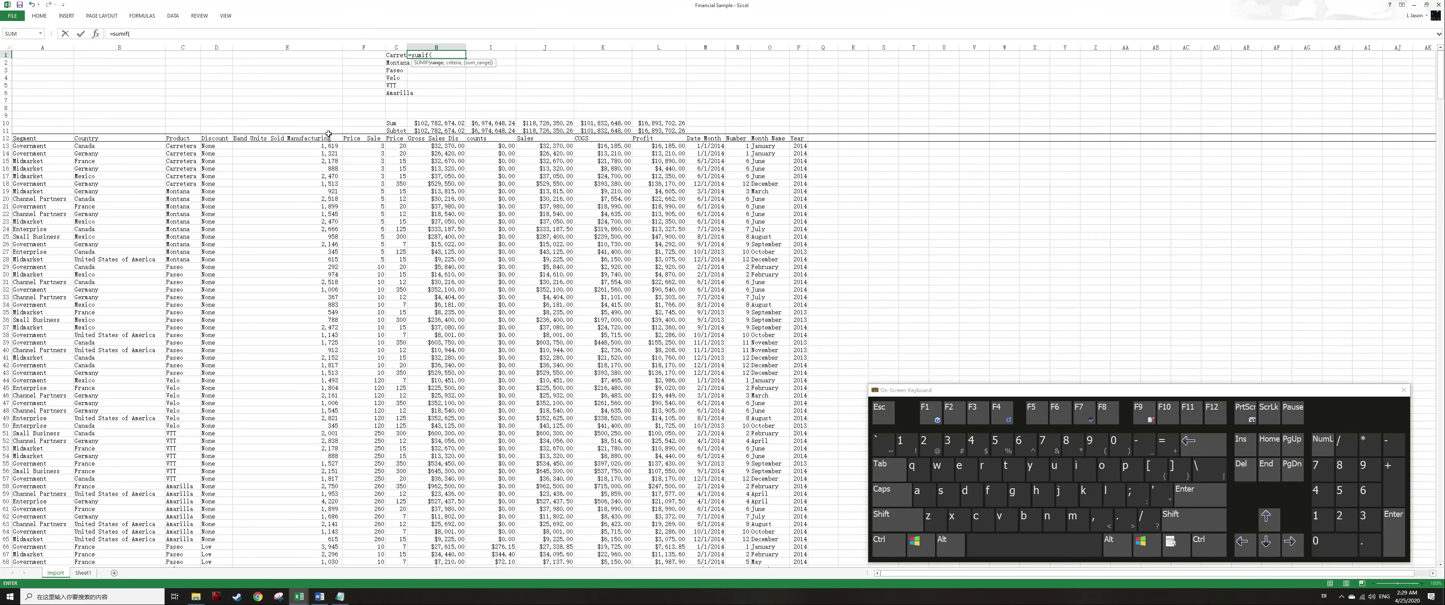
{"action": "key", "text": "Left"}
{"action": "key", "text": "Left"}
{"action": "key", "text": "Left"}
{"action": "key", "text": "Left"}
{"action": "key", "text": "Left"}
{"action": "key", "text": "ctrl+space"}
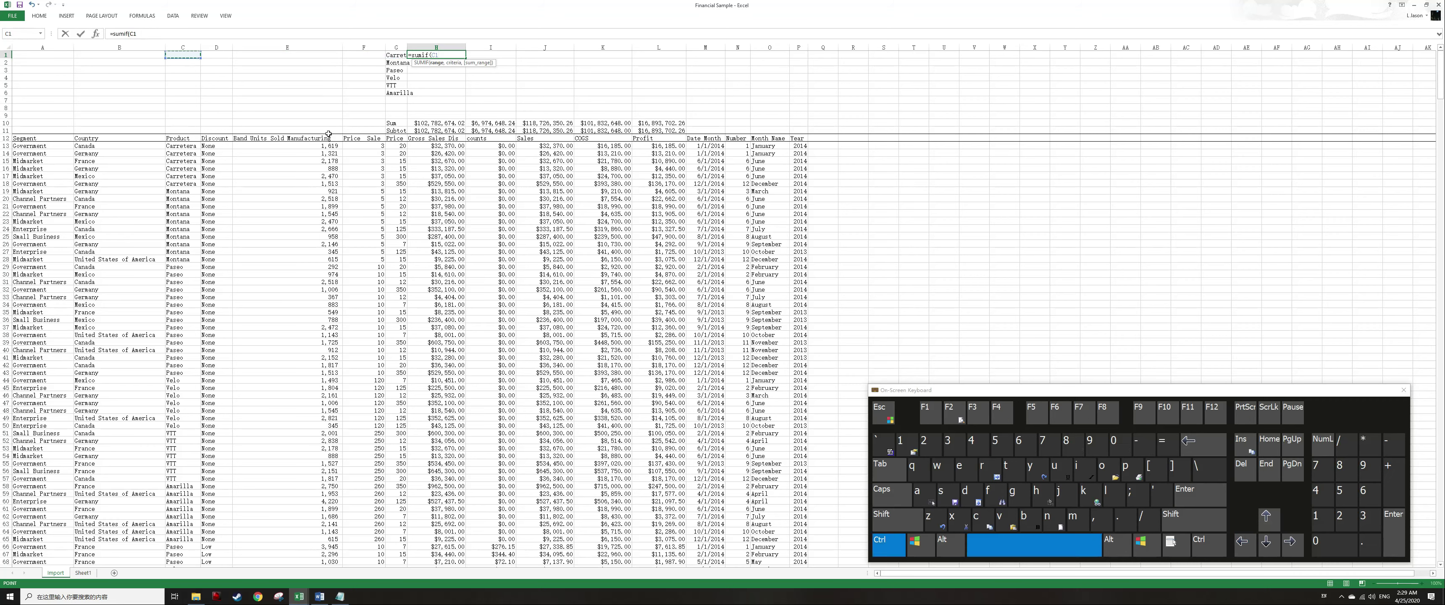
{"action": "key", "text": "F4"}
{"action": "type", "text": ","}
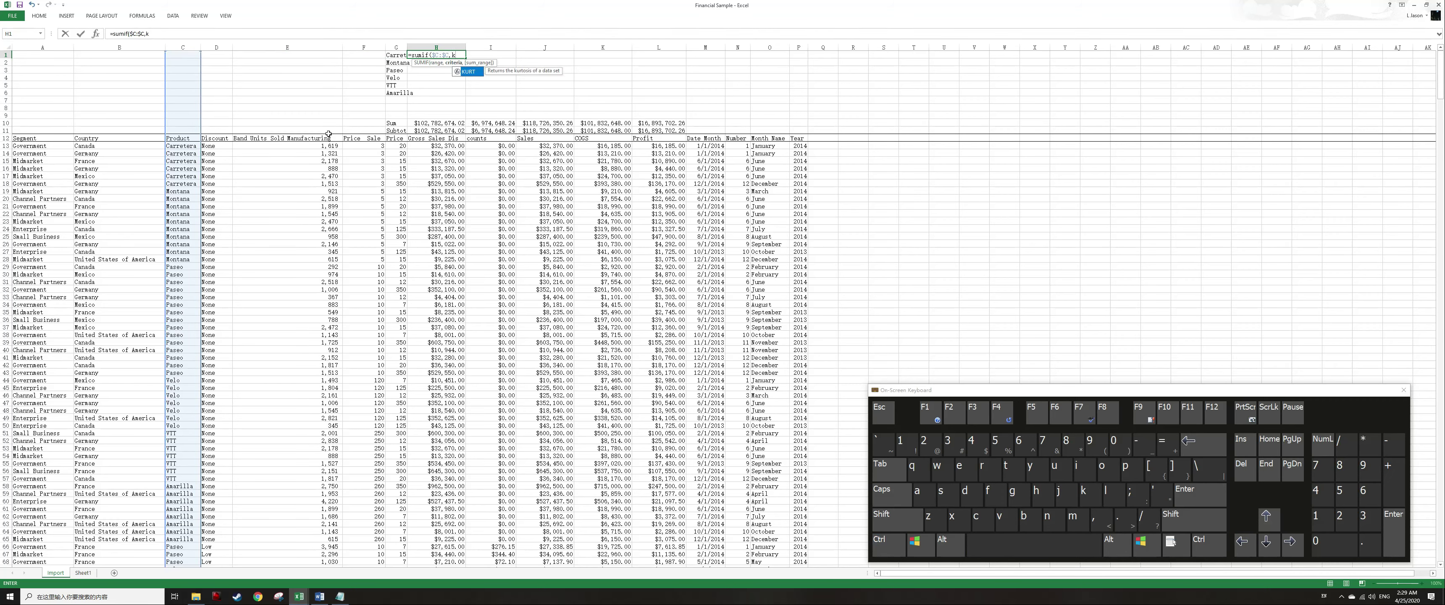
{"action": "key", "text": "Left"}
{"action": "key", "text": "Return"}
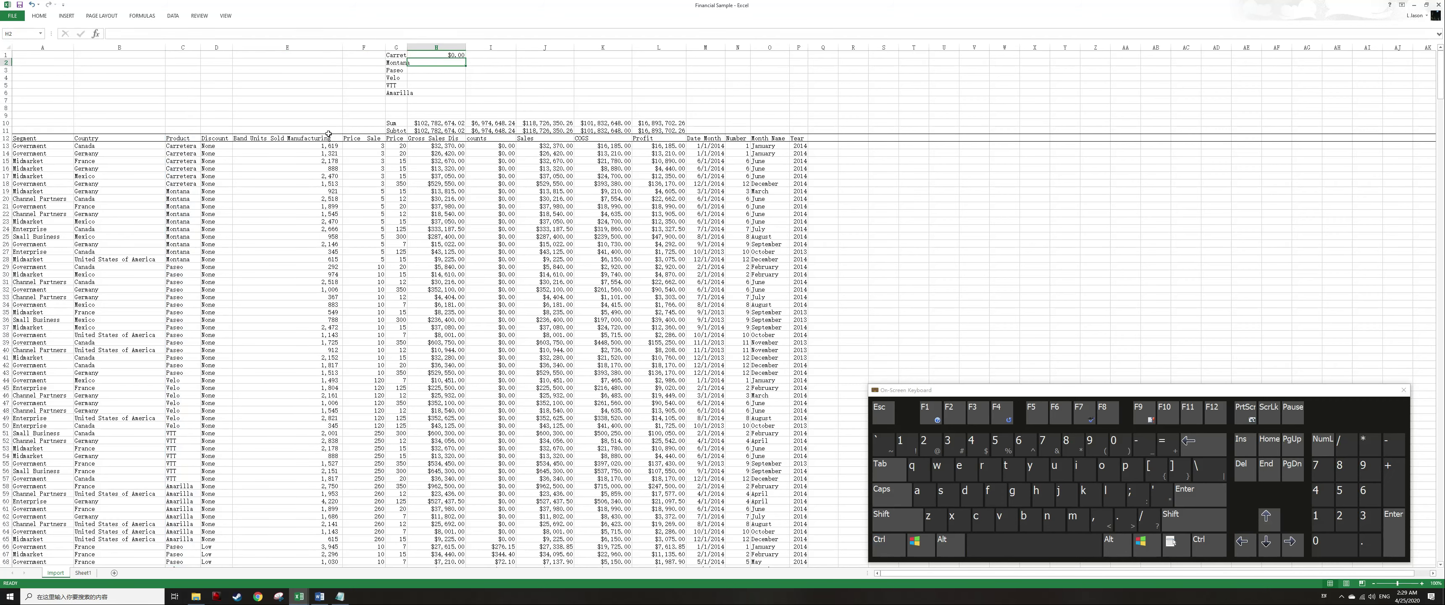
Edit the SUMIF to lock column G in the criteria and add column H as the sum range.
{"action": "key", "text": "Up"}
{"action": "key", "text": "F2"}
{"action": "key", "text": "Left"}
{"action": "key", "text": "Left"}
{"action": "key", "text": "Left"}
{"action": "type", "text": "$"}
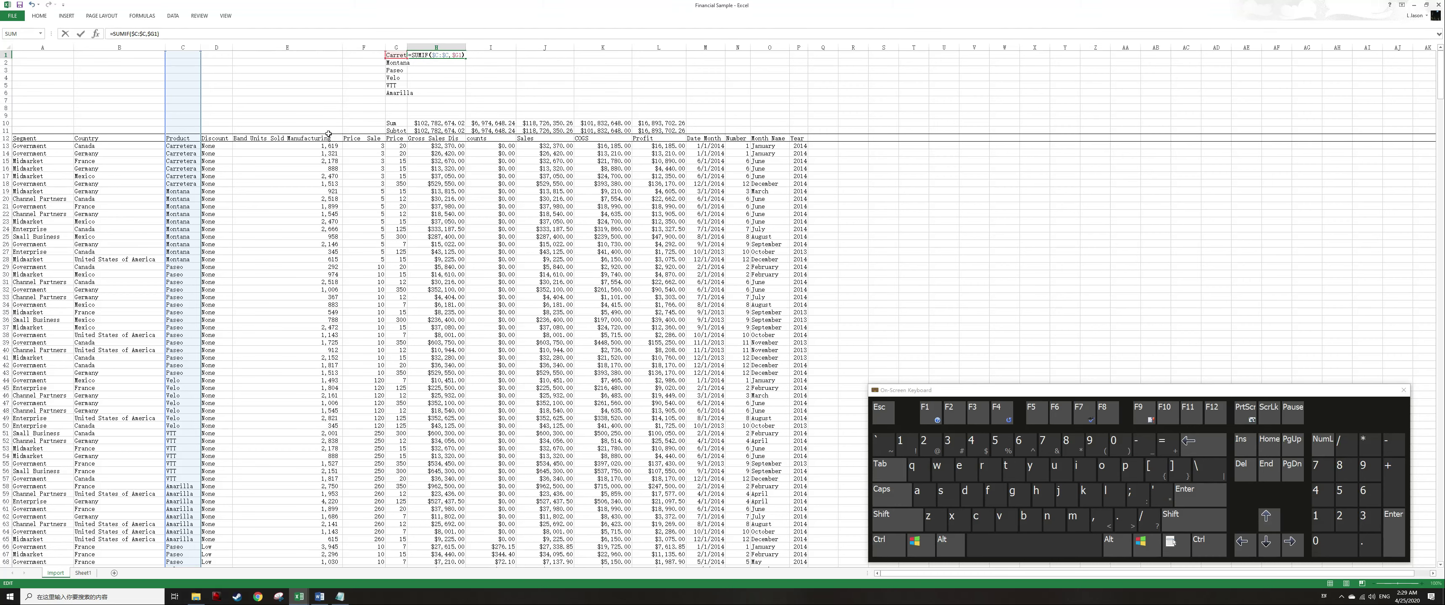
{"action": "key", "text": "Left"}
{"action": "key", "text": "Left"}
{"action": "key", "text": "Left"}
{"action": "key", "text": "Left"}
{"action": "key", "text": "Right"}
{"action": "key", "text": "Left"}
{"action": "key", "text": "Right"}
{"action": "type", "text": ","}
{"action": "key", "text": "F2"}
{"action": "key", "text": "ctrl+space"}
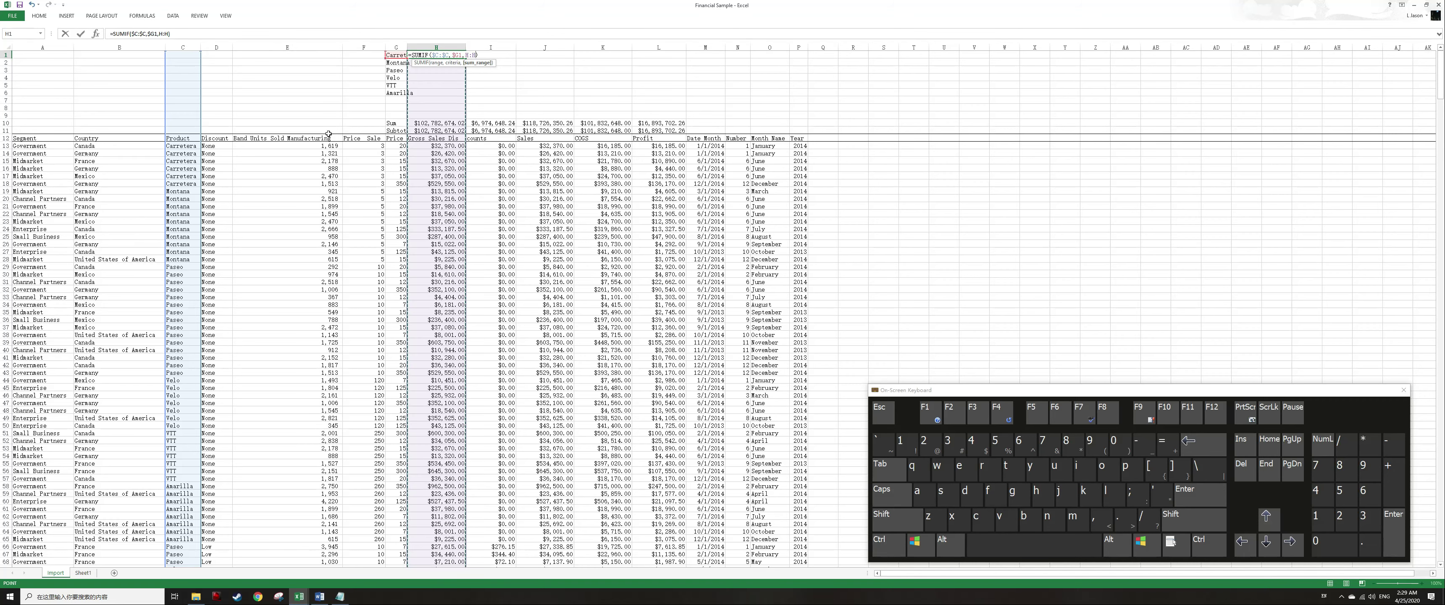
{"action": "key", "text": "ctrl+Return"}
Copy the SUMIF formula across the summary block H1:L6.
{"action": "key", "text": "ctrl+c"}
{"action": "key", "text": "shift+Down"}
{"action": "key", "text": "shift+Down"}
{"action": "key", "text": "shift+Down"}
{"action": "key", "text": "shift+Down"}
{"action": "key", "text": "shift+Down"}
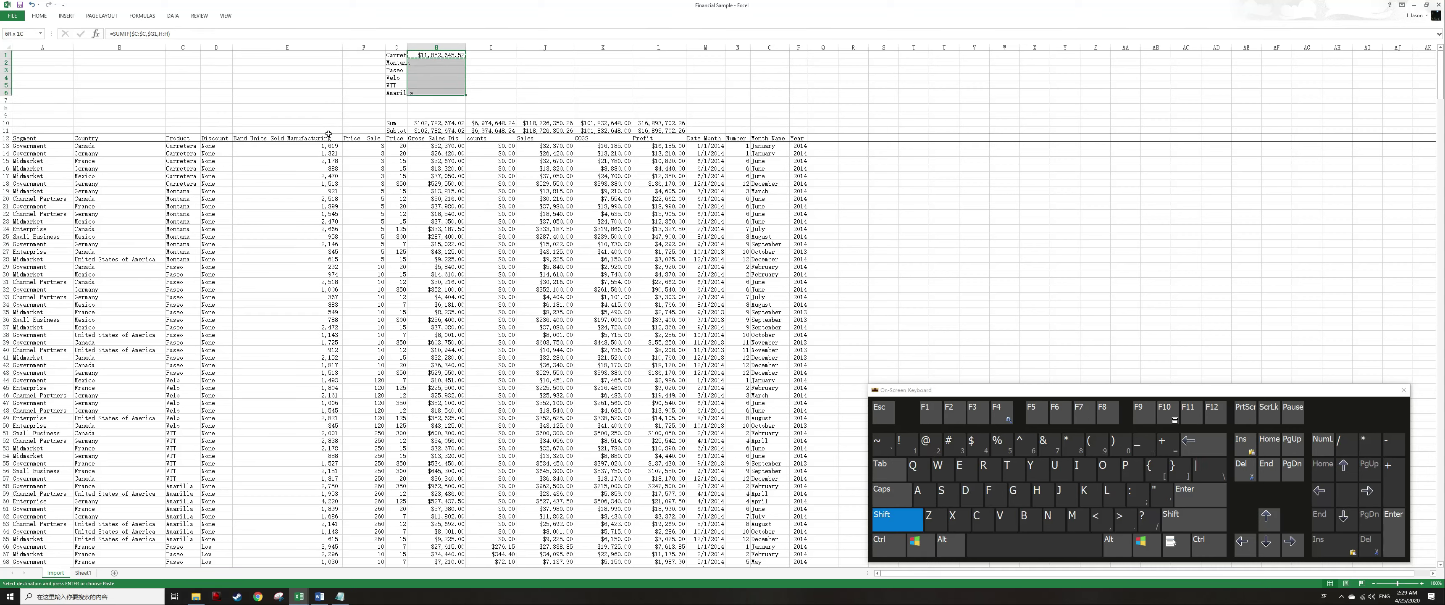
{"action": "key", "text": "shift+Right"}
{"action": "key", "text": "shift+Right"}
{"action": "key", "text": "shift+Right"}
{"action": "key", "text": "shift+Right"}
{"action": "key", "text": "shift+Right"}
{"action": "key", "text": "shift+Left"}
{"action": "key", "text": "Return"}
{"action": "key", "text": "Left"}
{"action": "key", "text": "Right"}
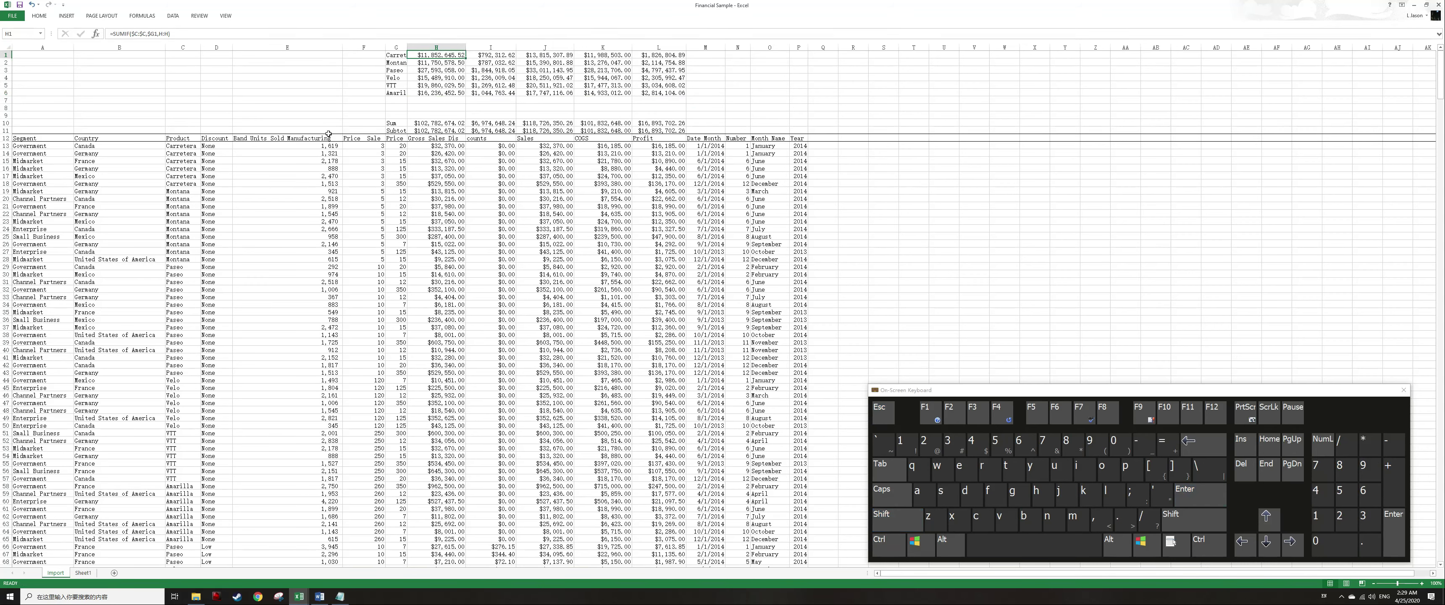
Total the H column of the summary in H7 with AutoSum.
{"action": "key", "text": "ctrl+Down"}
{"action": "key", "text": "Down"}
{"action": "type", "text": "=sum("}
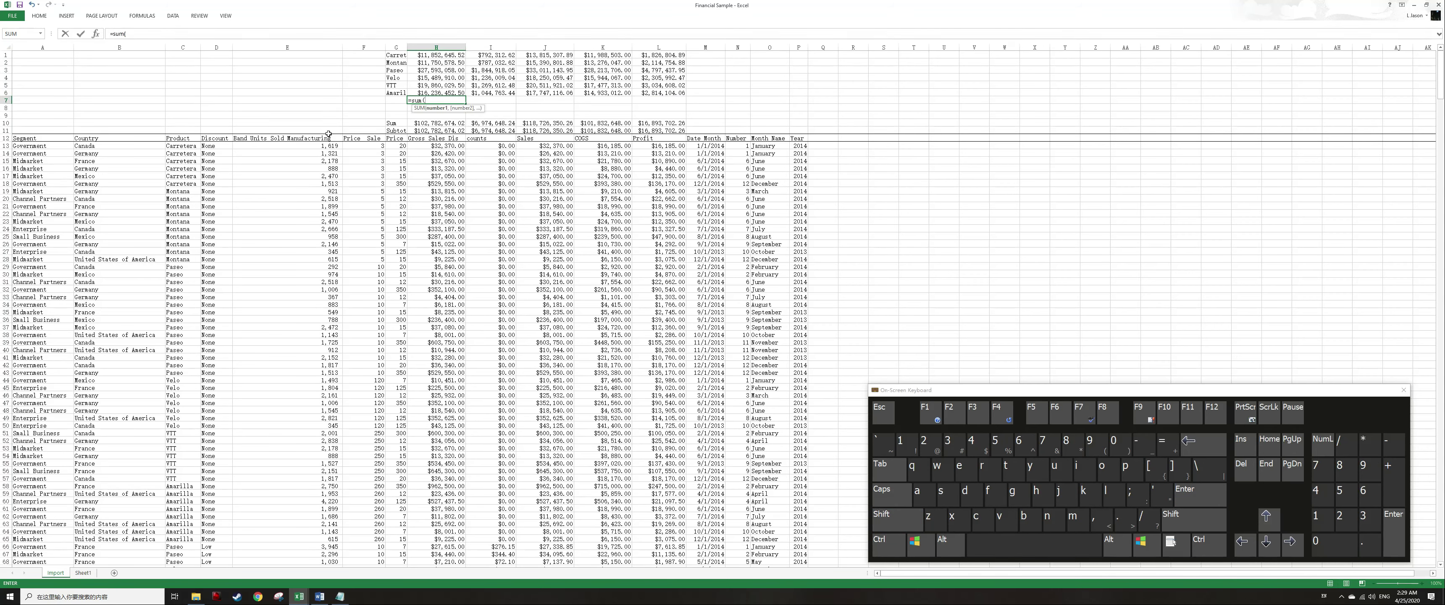
{"action": "key", "text": "Escape"}
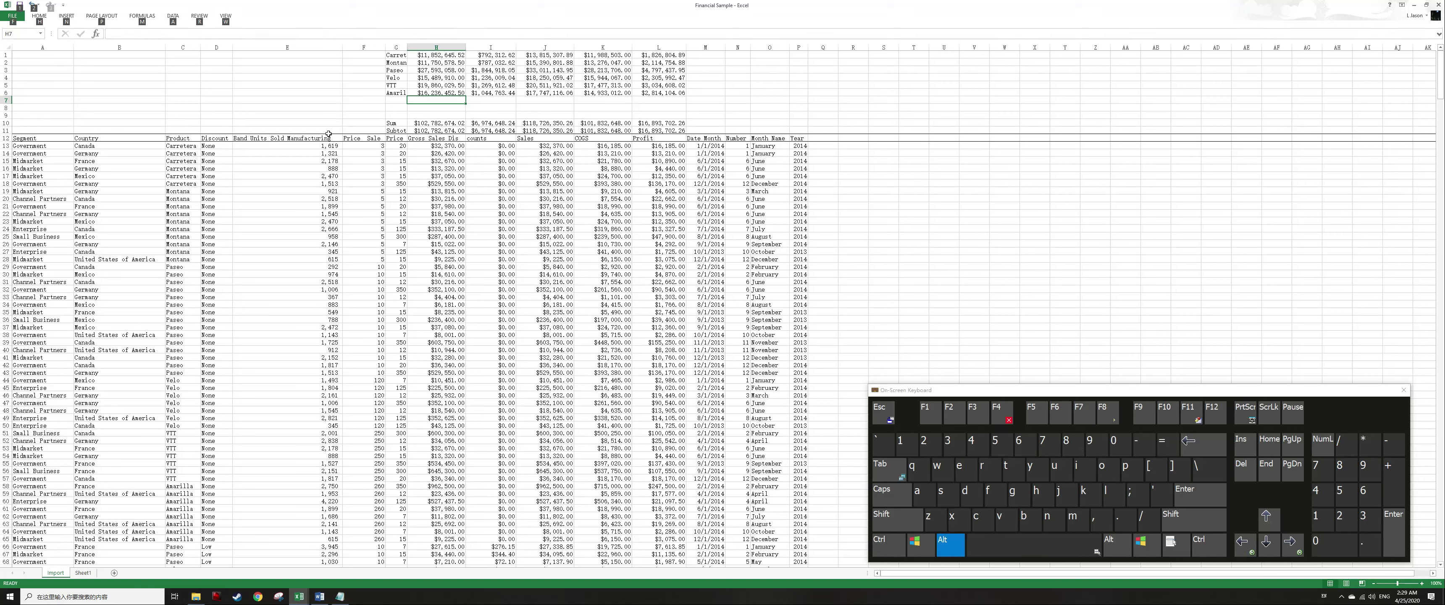
{"action": "key", "text": "alt+="}
{"action": "key", "text": "Return"}
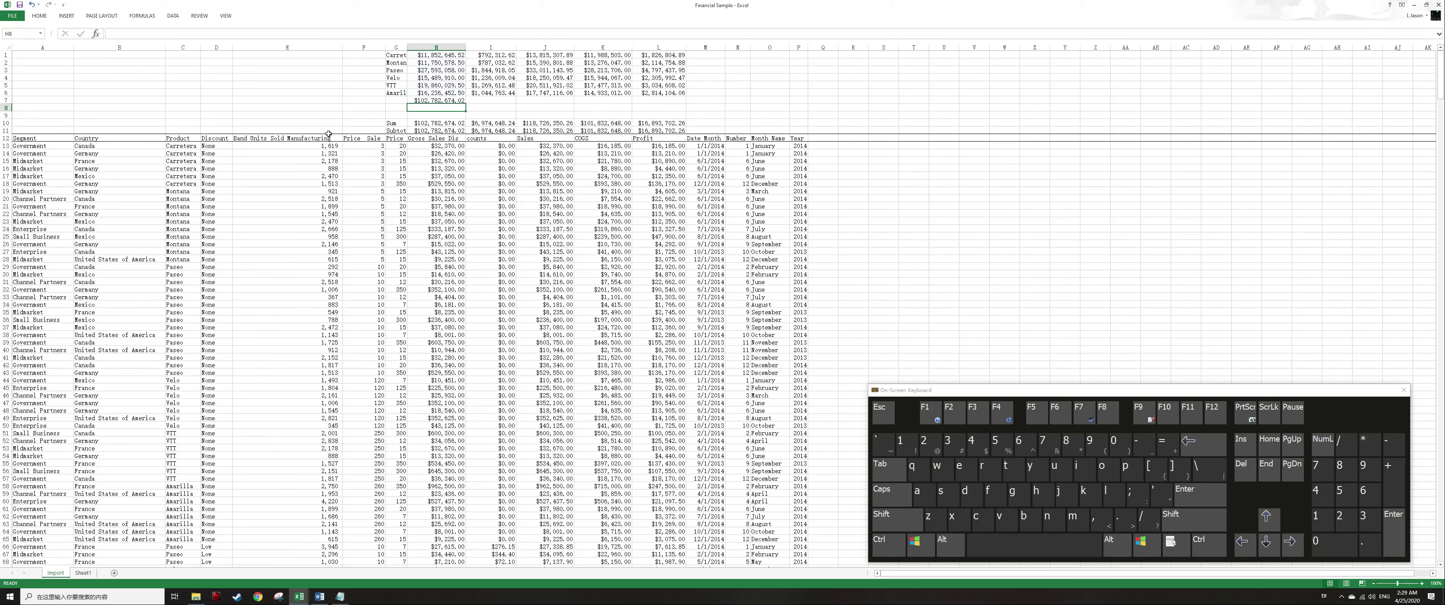
Copy the H7 total across to I7:L7.
{"action": "key", "text": "Up"}
{"action": "key", "text": "ctrl+c"}
{"action": "key", "text": "Up"}
{"action": "key", "text": "ctrl+Right"}
{"action": "key", "text": "Down"}
{"action": "key", "text": "shift+Left"}
{"action": "key", "text": "shift+Left"}
{"action": "key", "text": "shift+Left"}
{"action": "key", "text": "shift+Left"}
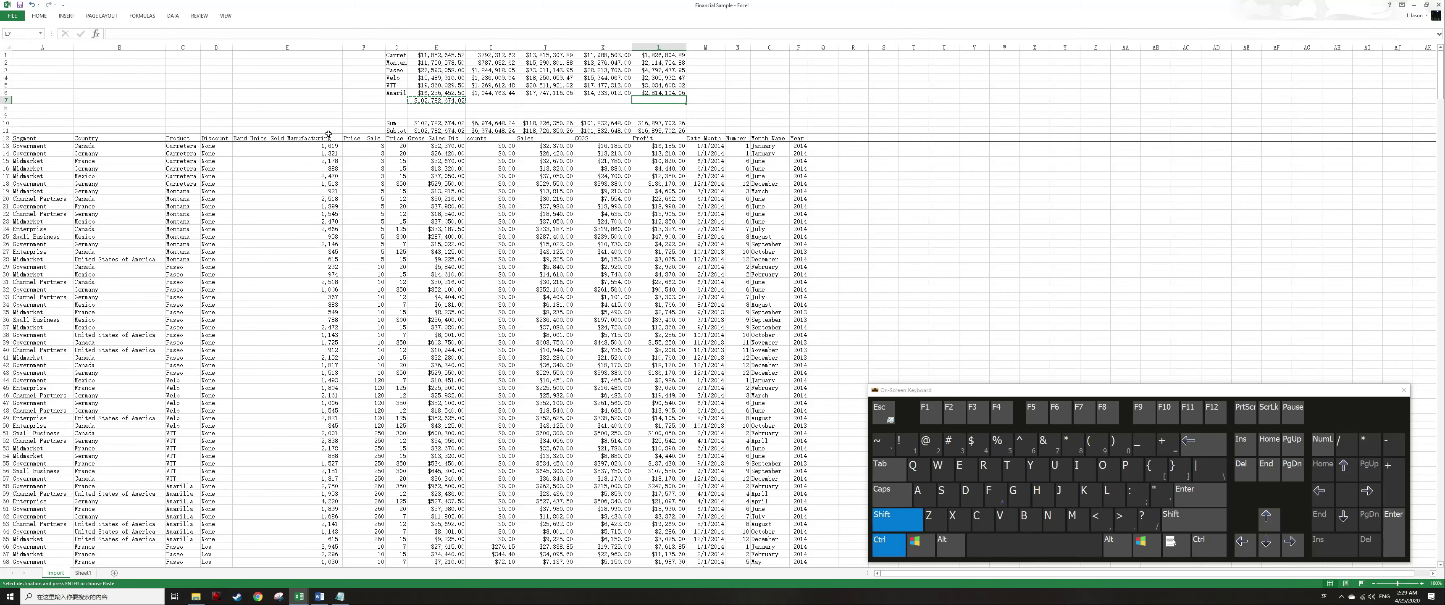
{"action": "key", "text": "Return"}
{"action": "key", "text": "Left"}
{"action": "key", "text": "Right"}
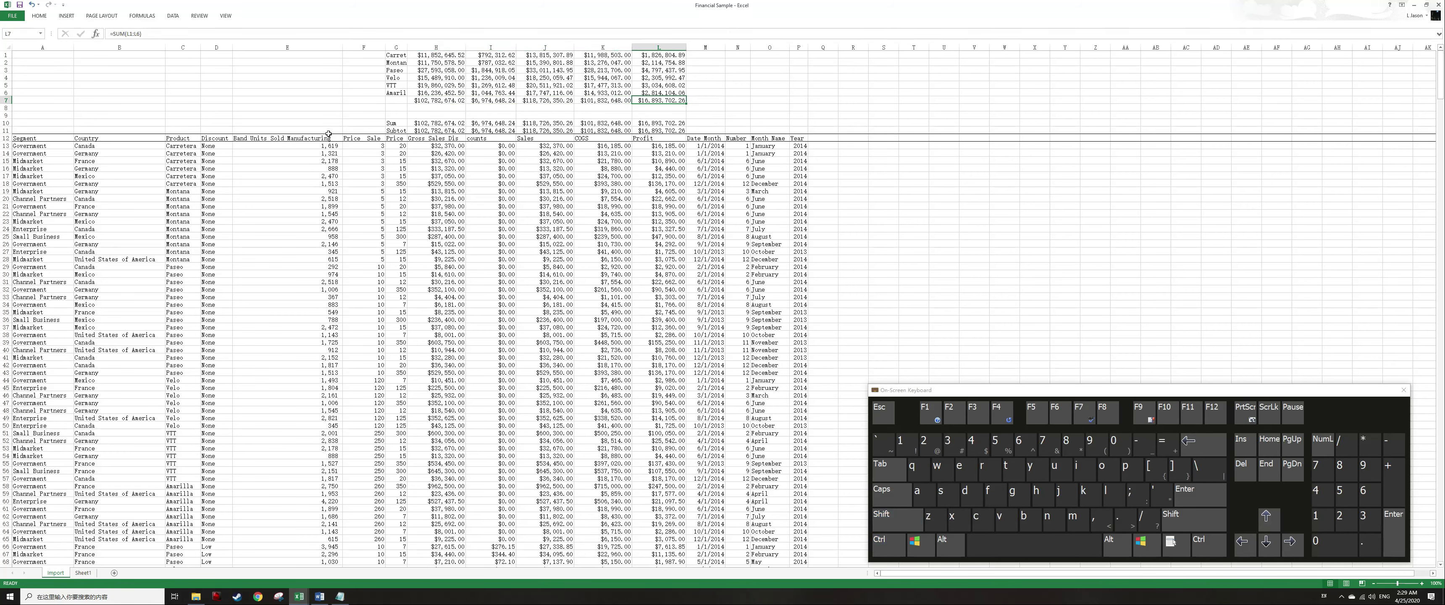
Apply a bottom double border and a top border to the totals row H7:L7.
{"action": "key", "text": "ctrl+shift+Left"}
{"action": "key", "text": "alt"}
{"action": "key", "text": "h"}
{"action": "key", "text": "b"}
{"action": "key", "text": "b"}
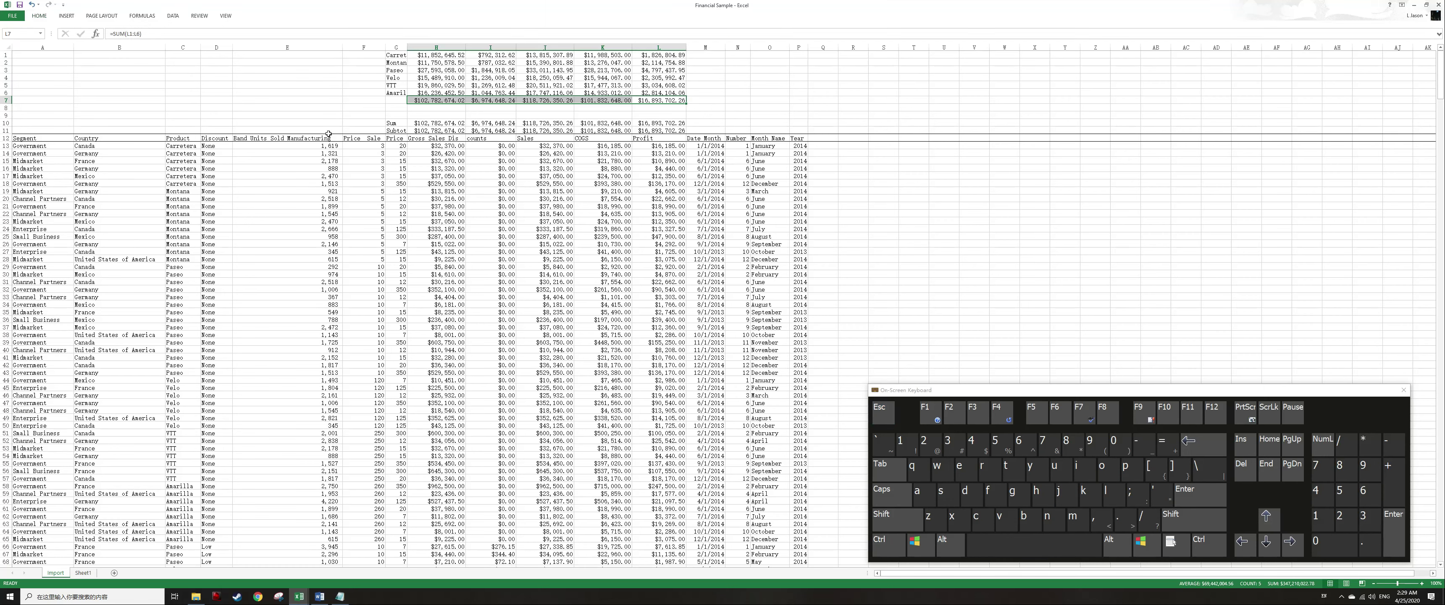
{"action": "key", "text": "alt"}
{"action": "key", "text": "h"}
{"action": "key", "text": "b"}
{"action": "key", "text": "p"}
Label G8 as check and in H8 subtract the Sum row total from the H7 total.
{"action": "key", "text": "Left"}
{"action": "key", "text": "Left"}
{"action": "key", "text": "Left"}
{"action": "key", "text": "Left"}
{"action": "key", "text": "Left"}
{"action": "key", "text": "Down"}
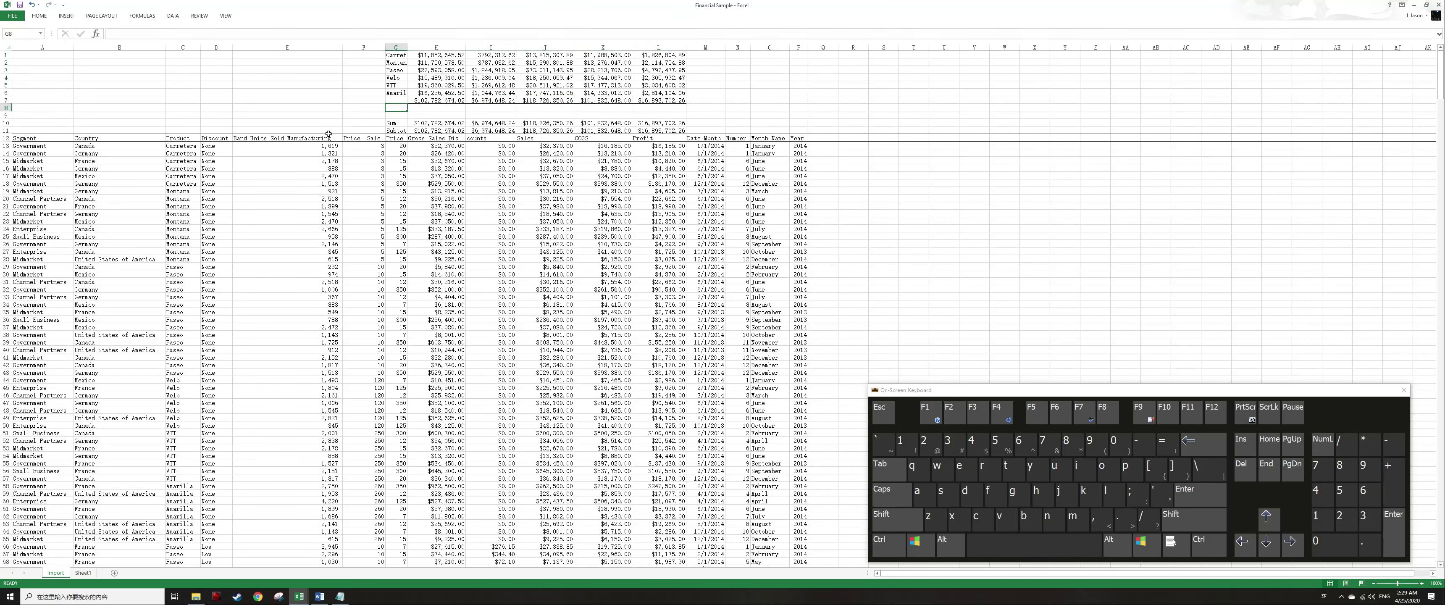
{"action": "type", "text": "check"}
{"action": "key", "text": "Return"}
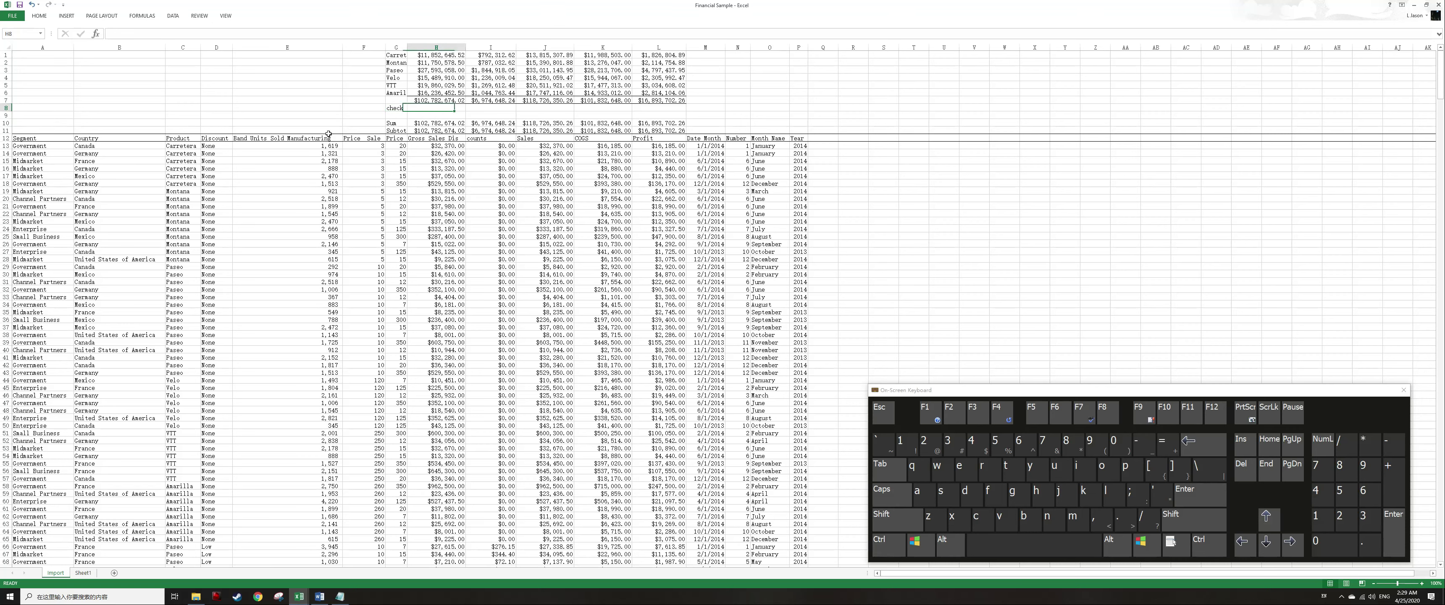
{"action": "type", "text": "+"}
{"action": "key", "text": "Up"}
{"action": "type", "text": "-"}
{"action": "key", "text": "Down"}
{"action": "key", "text": "Return"}
Copy the check formula from H8 across to I8:L8.
{"action": "key", "text": "Up"}
{"action": "key", "text": "ctrl+c"}
{"action": "key", "text": "shift+Right"}
{"action": "key", "text": "shift+Right"}
{"action": "key", "text": "shift+Right"}
{"action": "key", "text": "shift+Right"}
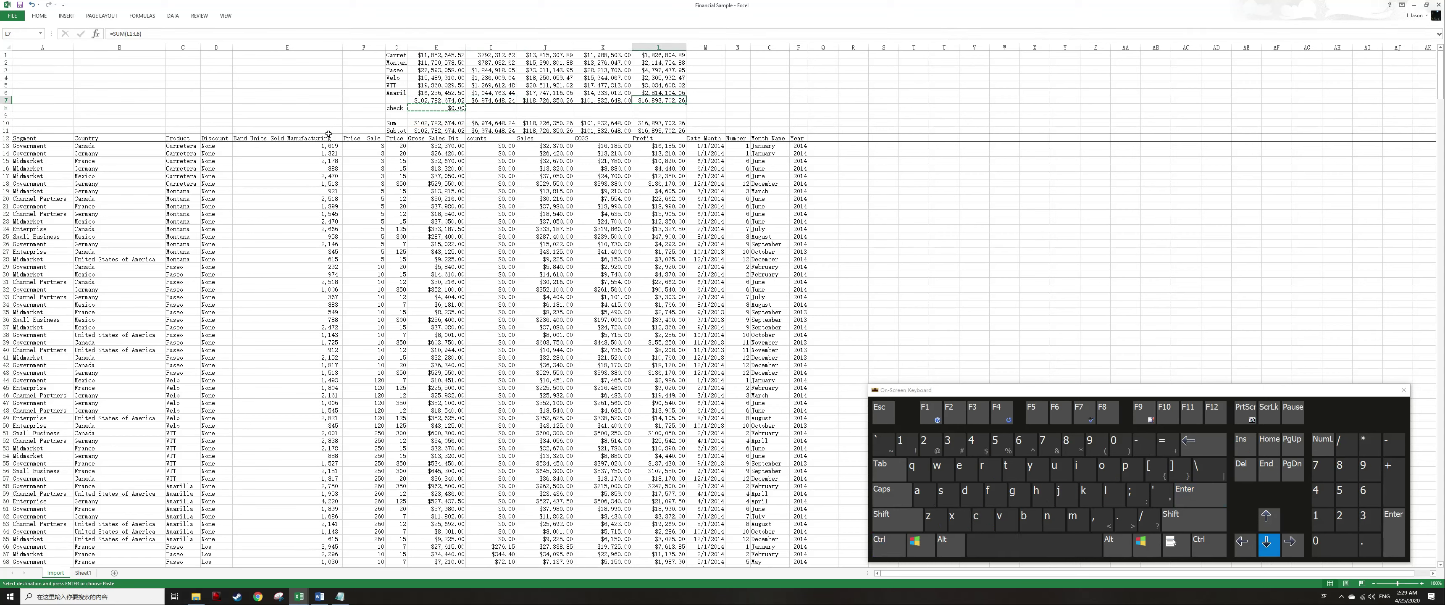
{"action": "key", "text": "Return"}
Type the note should be zero in M8 next to the check row.
{"action": "key", "text": "Right"}
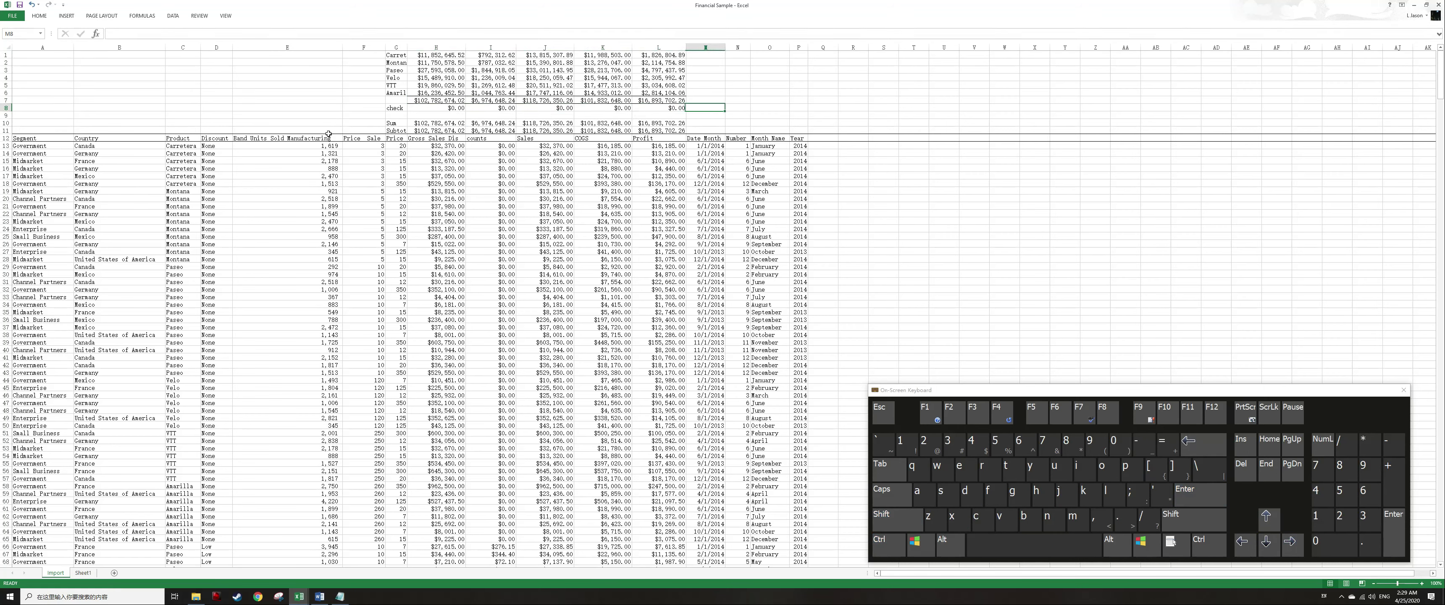
{"action": "type", "text": "should be zero"}
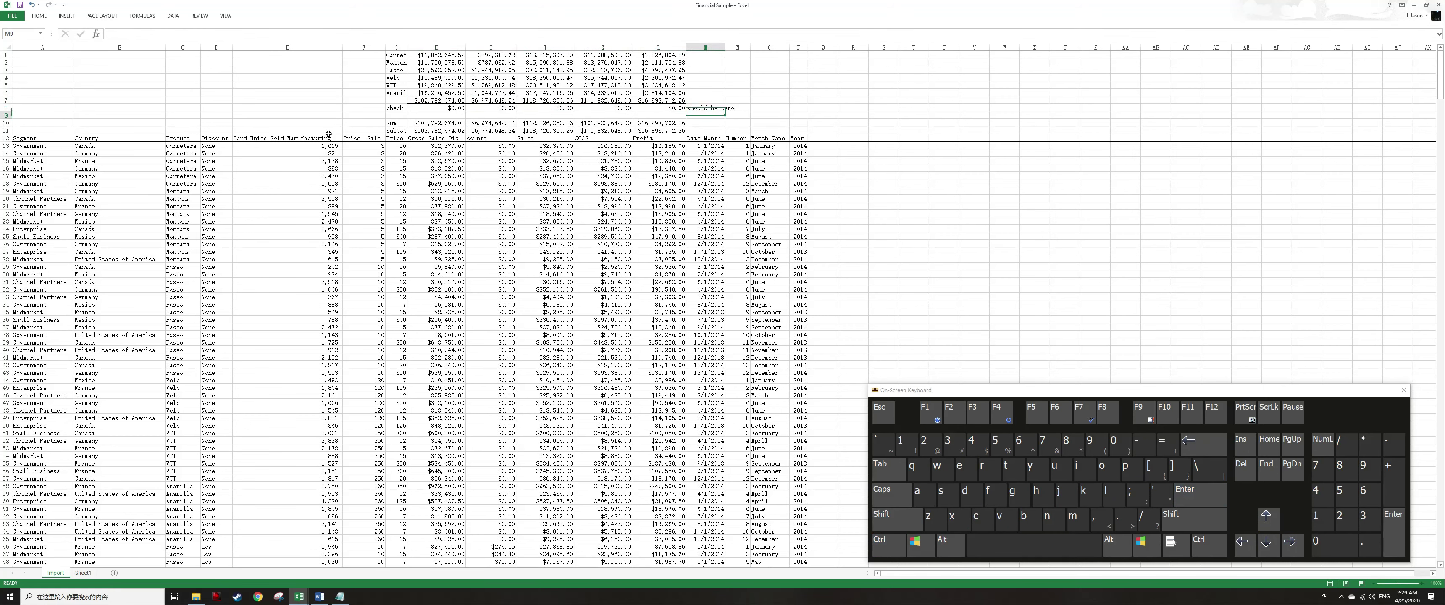
Select the entire check row 8 and change its font colour to red.
{"action": "key", "text": "Return"}
{"action": "key", "text": "Up"}
{"action": "key", "text": "Left"}
{"action": "key", "text": "shift+space"}
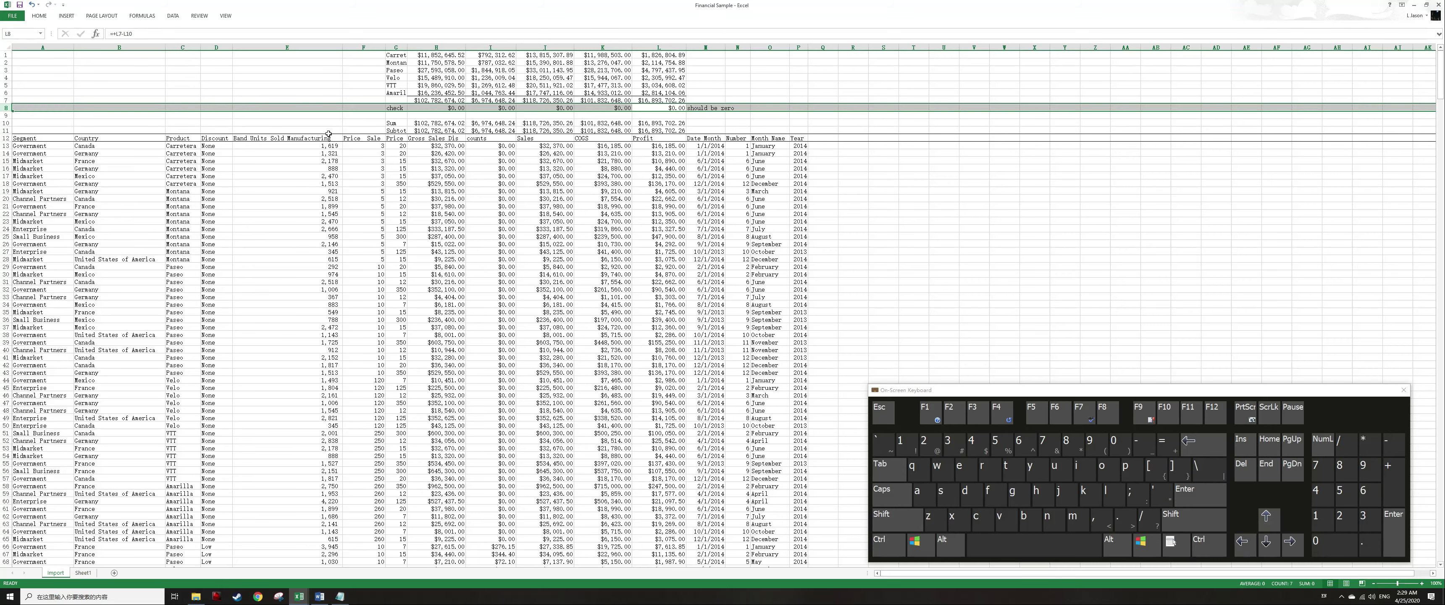
{"action": "key", "text": "alt"}
{"action": "key", "text": "h"}
{"action": "key", "text": "j"}
{"action": "key", "text": "Escape"}
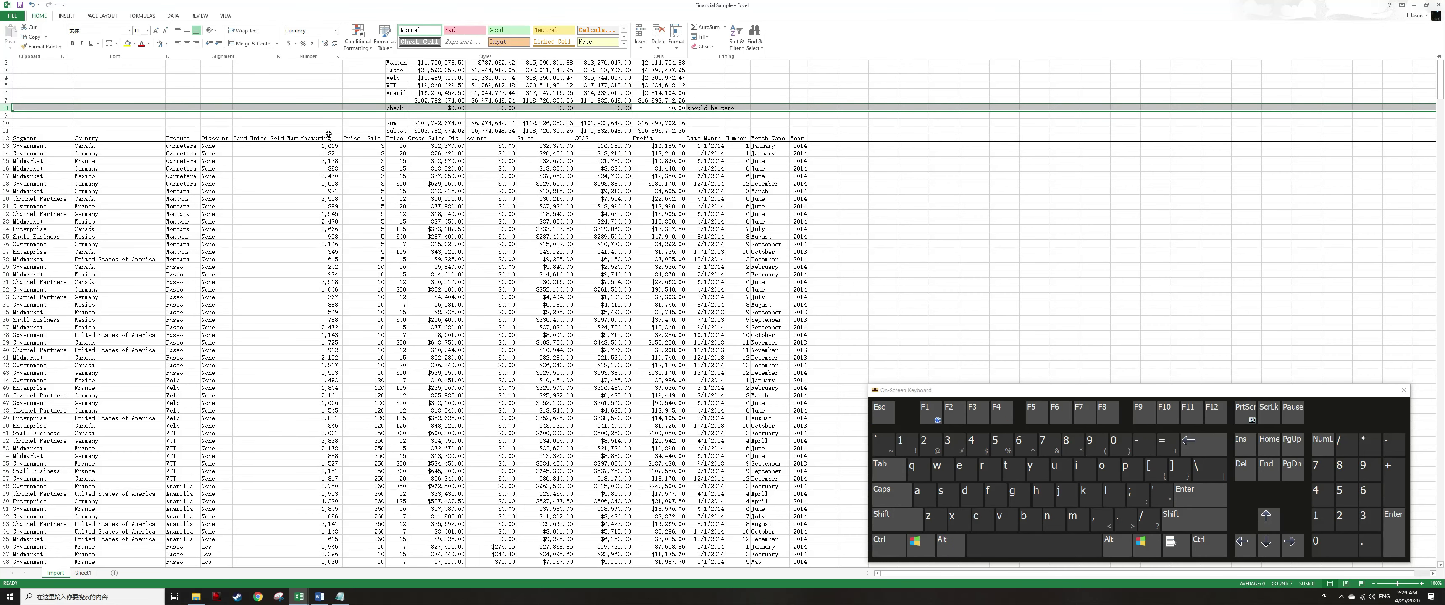
{"action": "key", "text": "Escape"}
{"action": "key", "text": "alt"}
{"action": "key", "text": "h"}
{"action": "key", "text": "f"}
{"action": "key", "text": "c"}
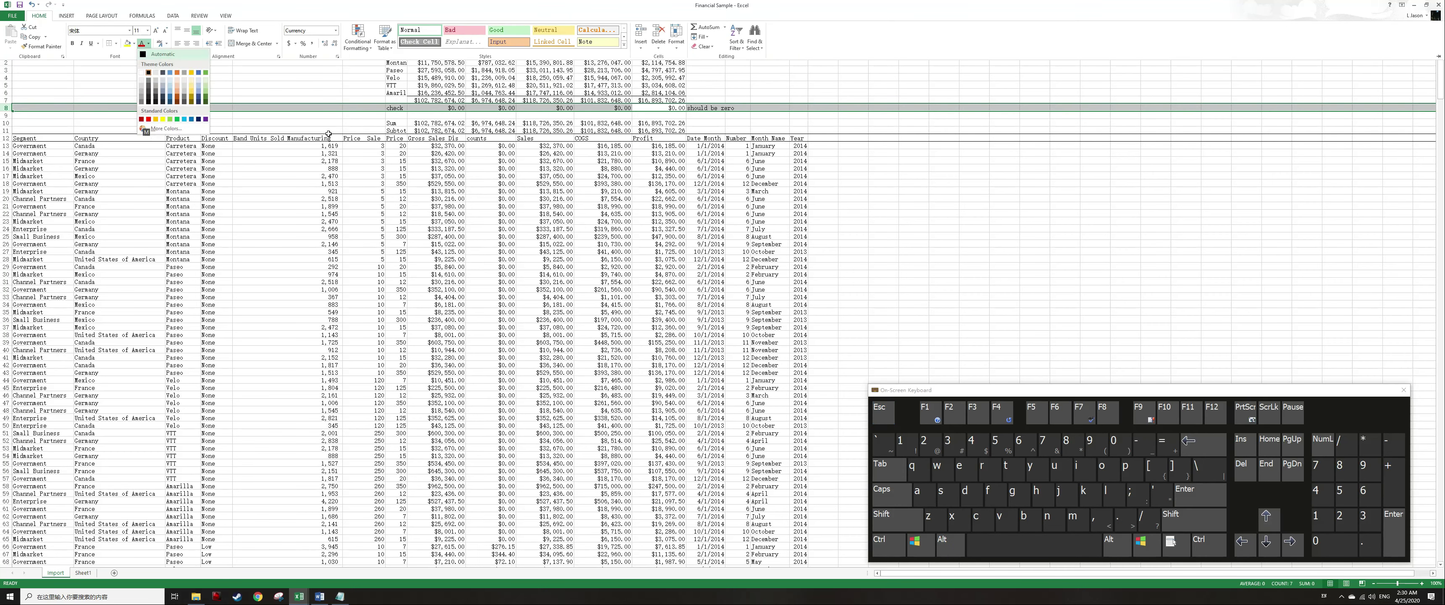
{"action": "key", "text": "Up"}
{"action": "key", "text": "Up"}
{"action": "key", "text": "Return"}
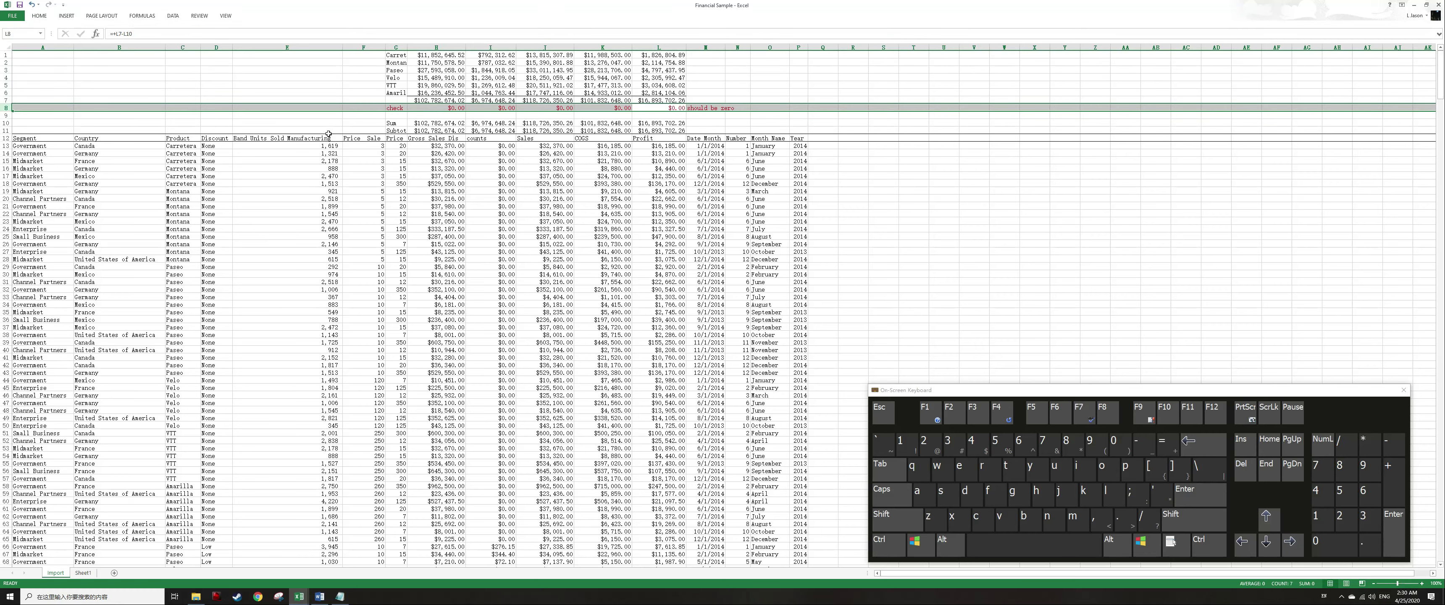
Italicize the check row and set its font size to 8.
{"action": "key", "text": "ctrl+i"}
{"action": "key", "text": "alt"}
{"action": "type", "text": "hfs8"}
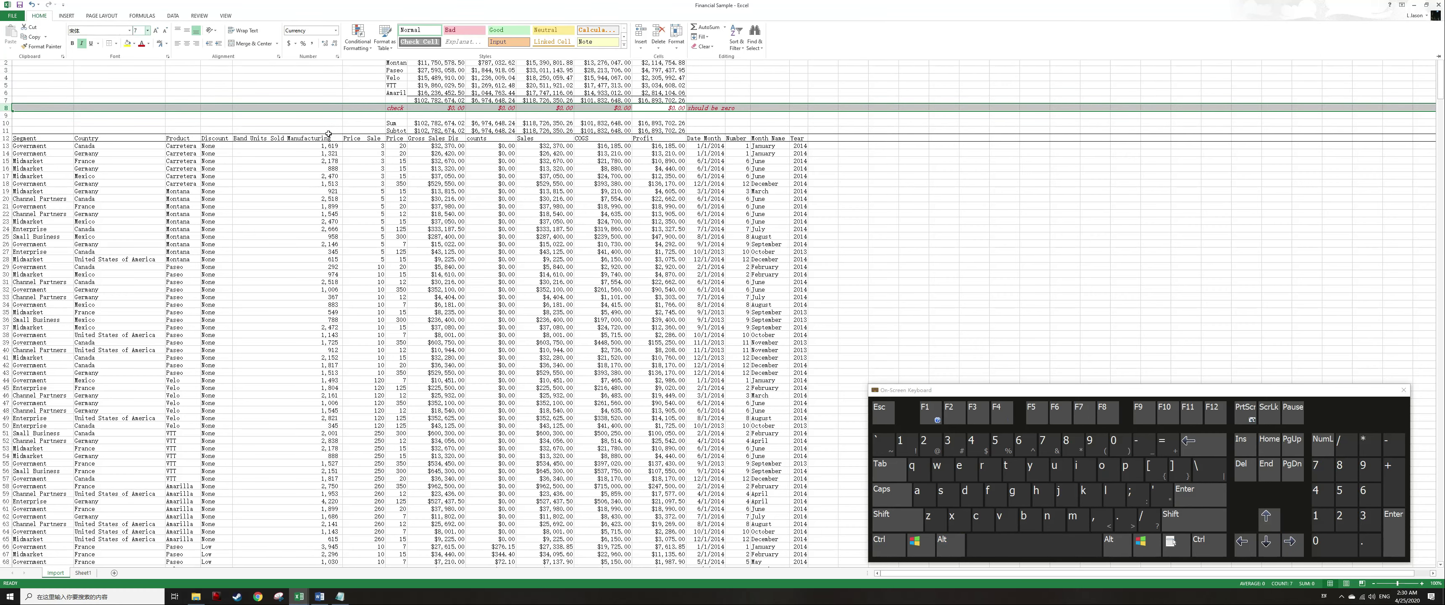
{"action": "key", "text": "Return"}
Select the whole worksheet and change its font to Arial.
{"action": "key", "text": "ctrl+a"}
{"action": "key", "text": "alt"}
{"action": "key", "text": "h"}
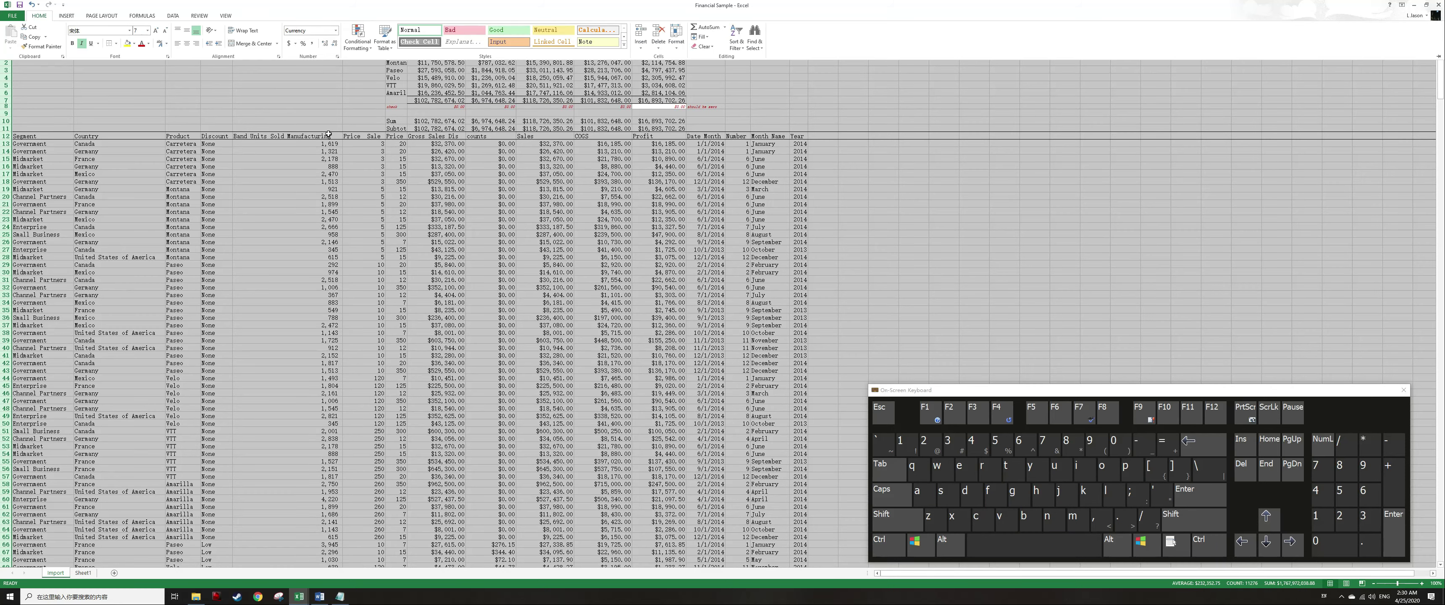
{"action": "key", "text": "f"}
{"action": "key", "text": "f"}
{"action": "type", "text": "Arial"}
{"action": "key", "text": "Return"}
{"action": "key", "text": "Escape"}
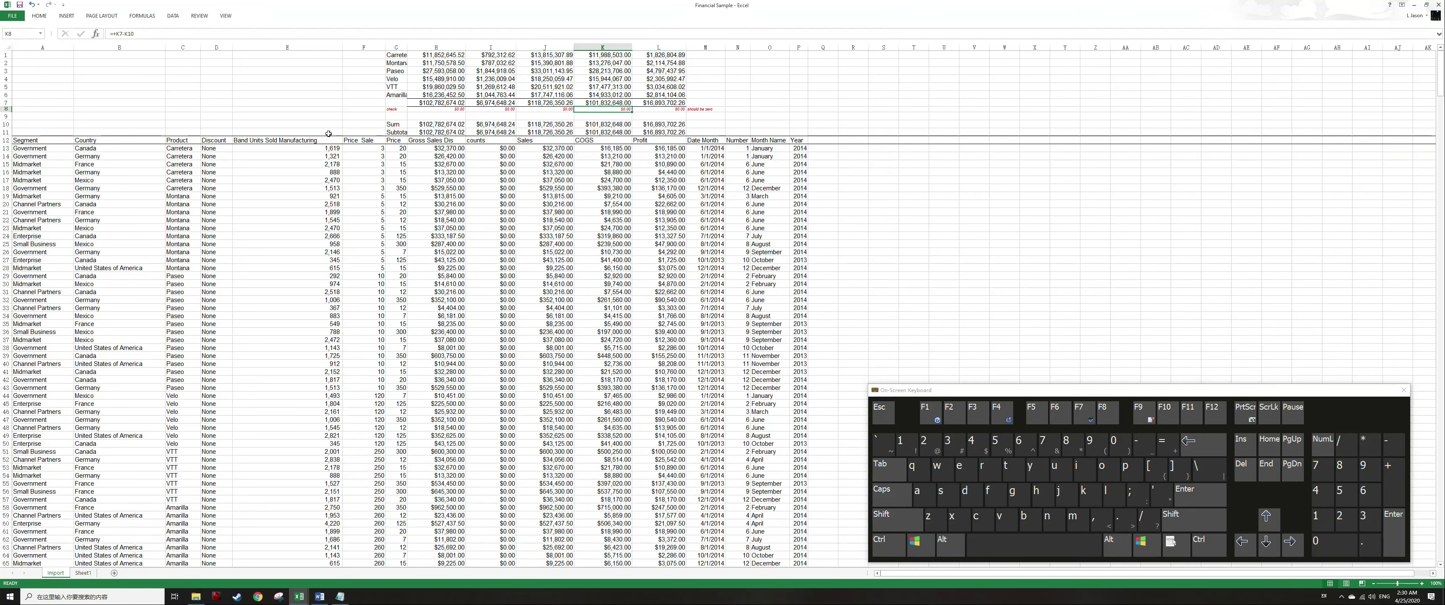
{"action": "key", "text": "Right"}
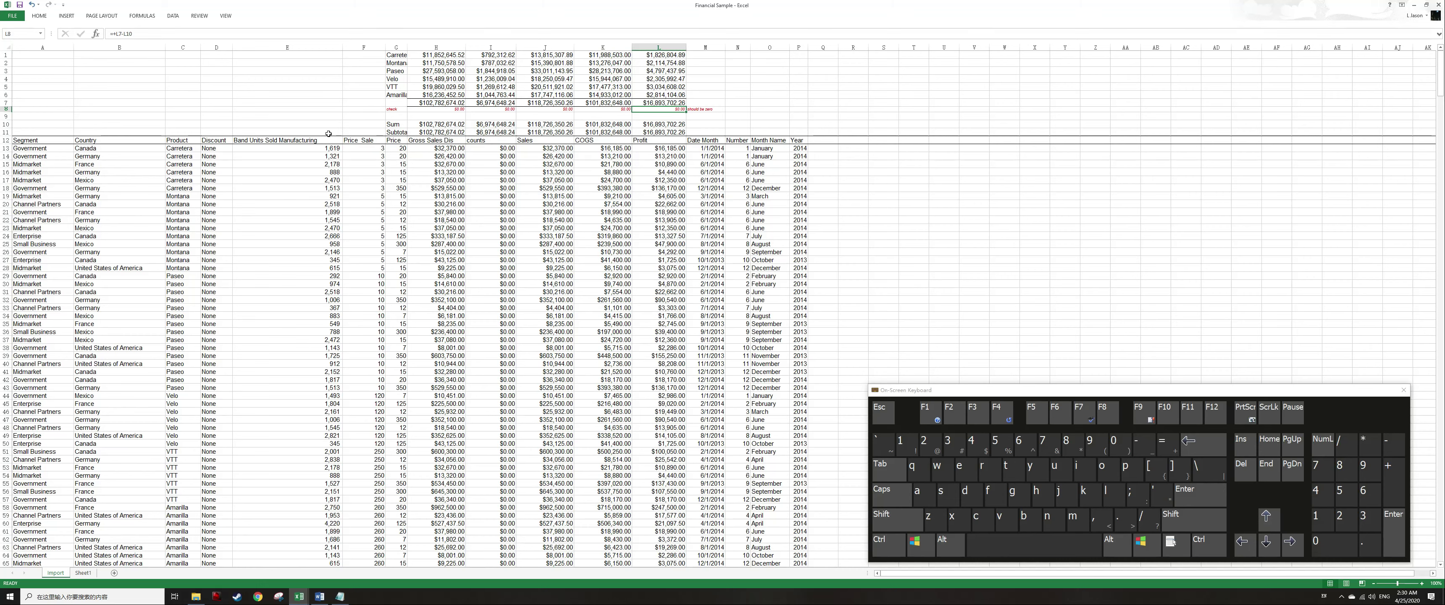